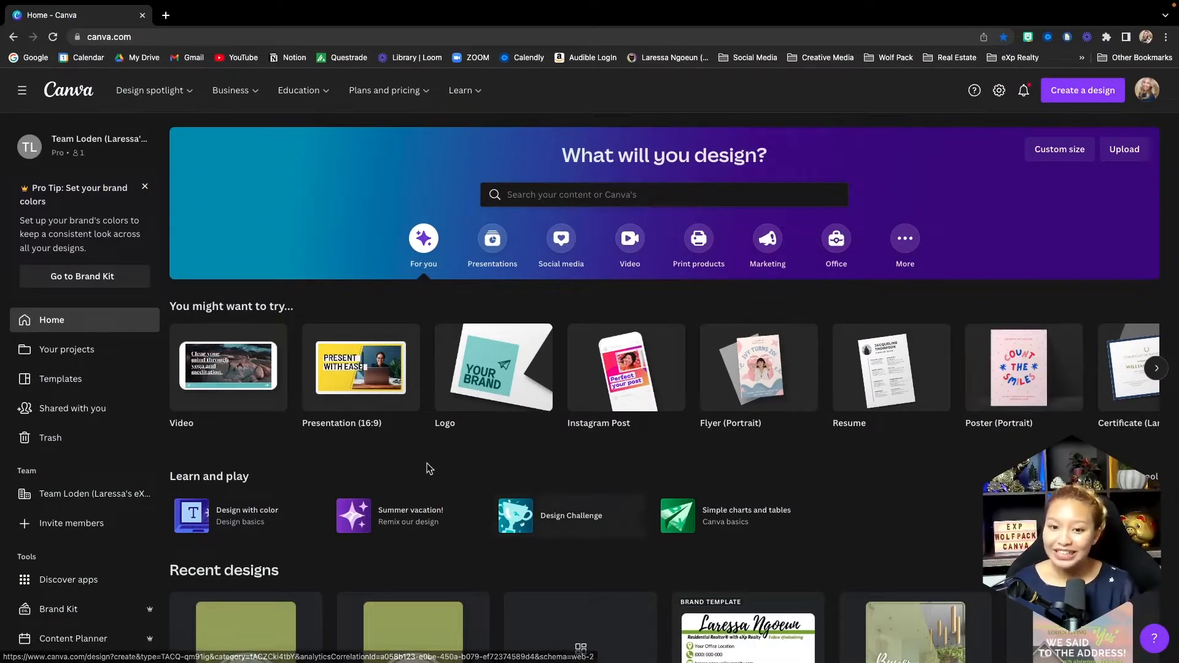
- Create a new 16:9 presentation and add three blank pages so it has four pages
click(368, 385)
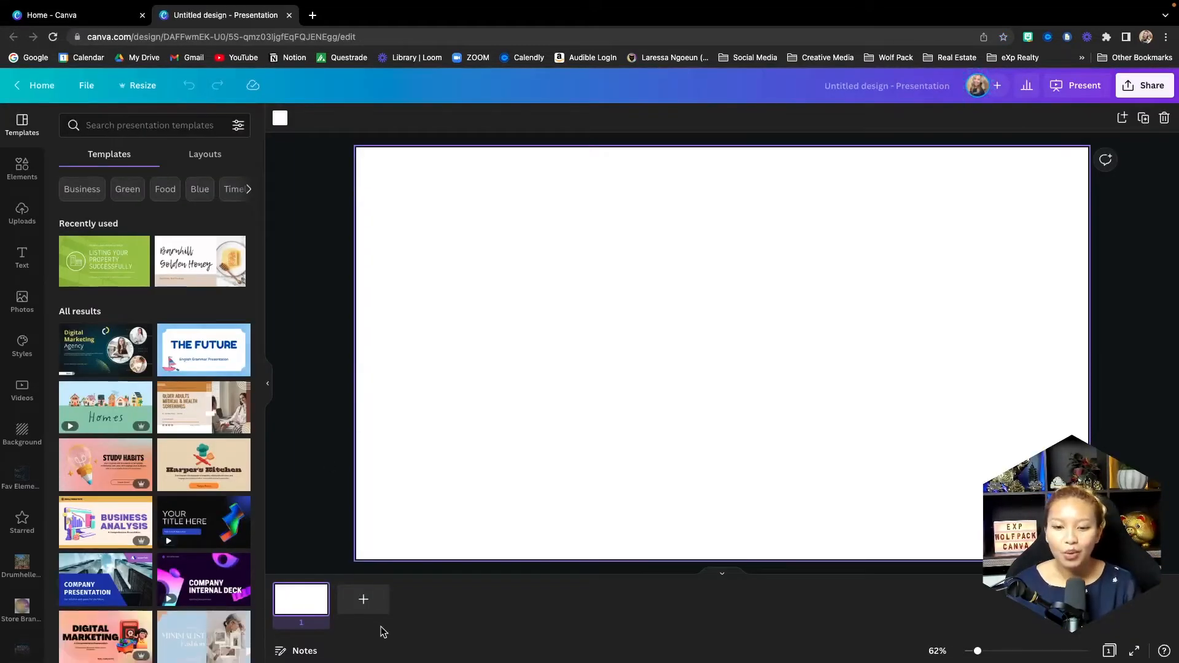
click(363, 599)
click(426, 599)
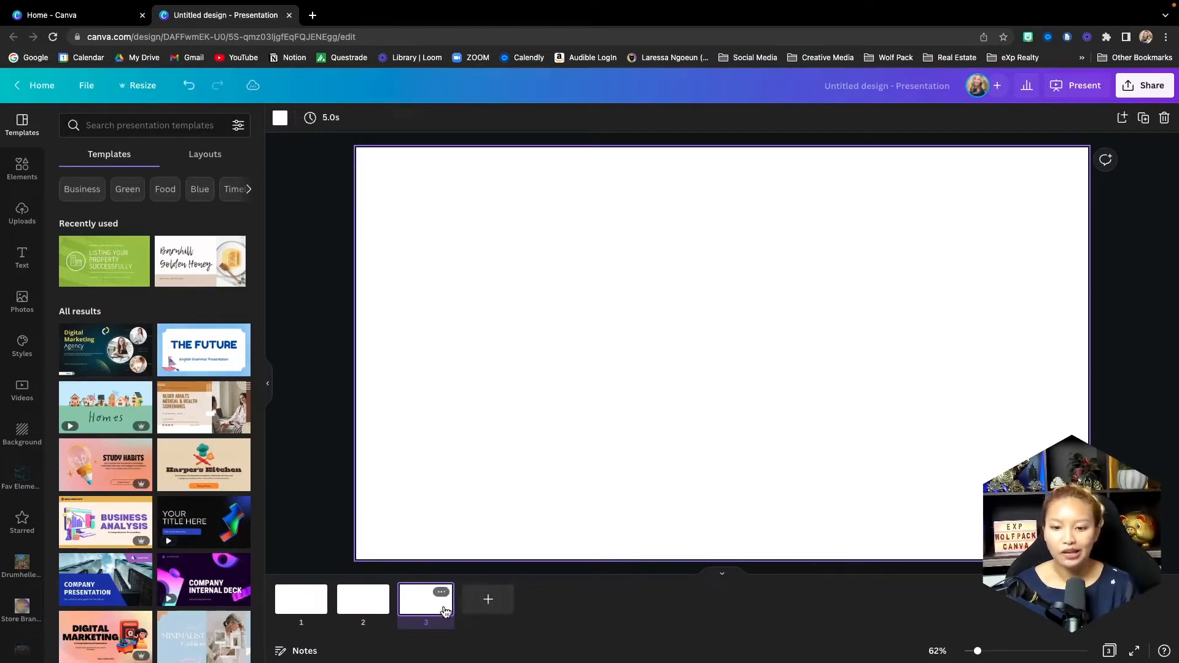
click(488, 599)
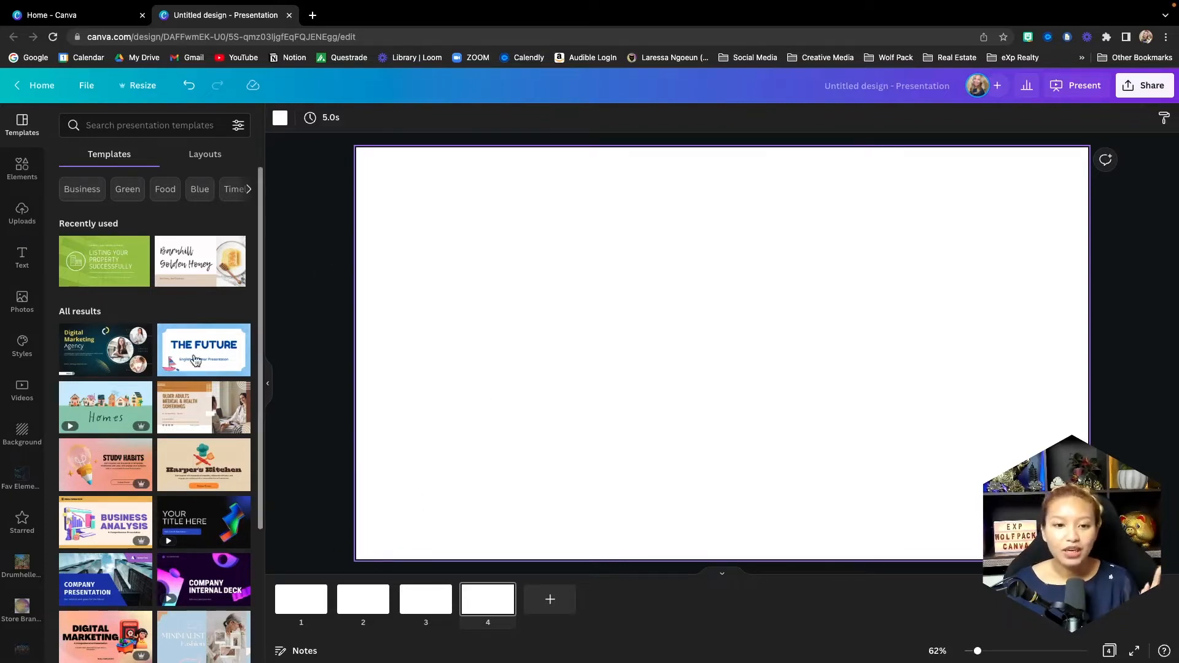
- Search the photos for "house" and set the modern white house with a pool as page 4's full background
click(24, 299)
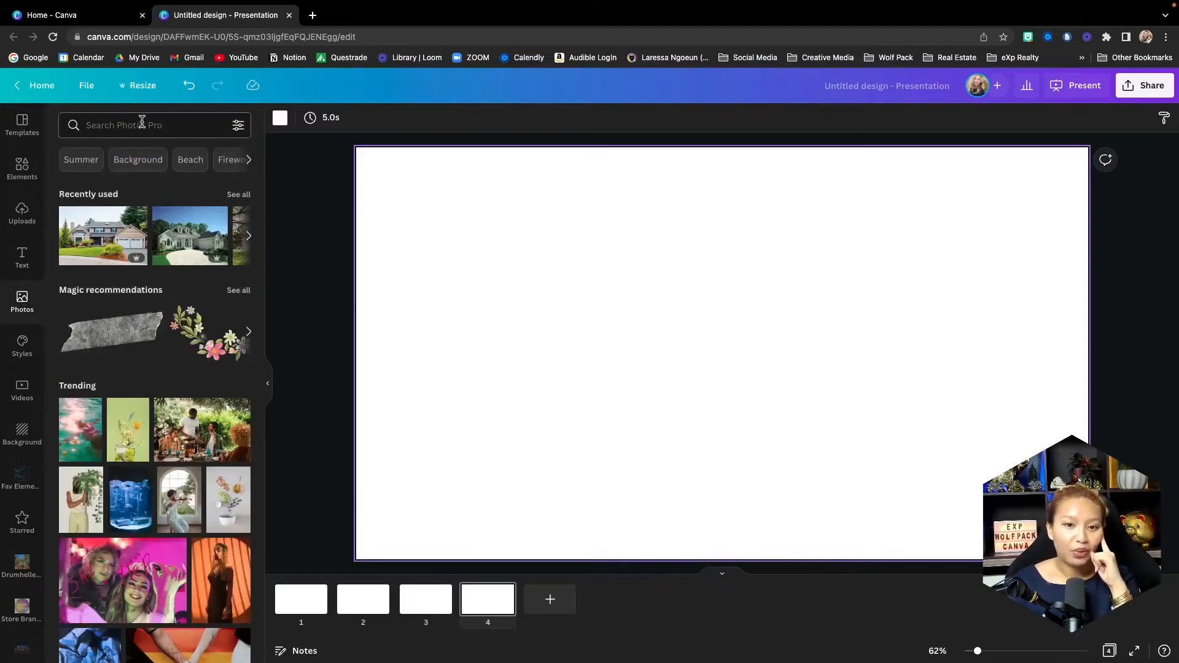
click(143, 125)
click(130, 185)
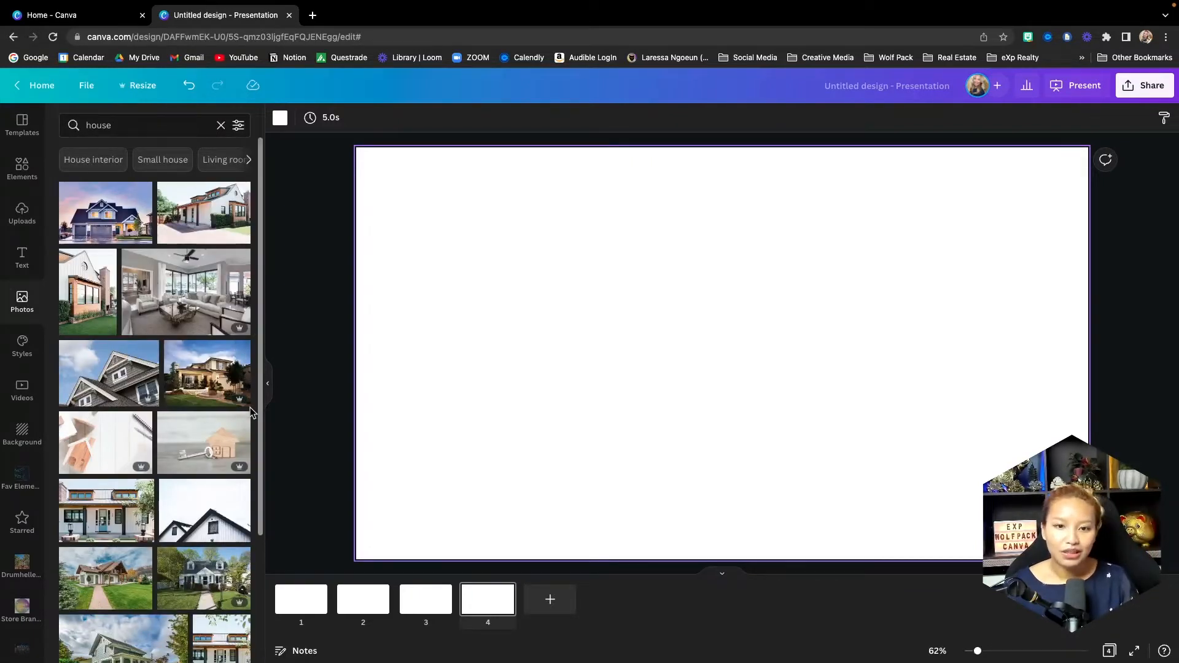
scroll(241, 408, down, 1)
scroll(242, 413, down, 5)
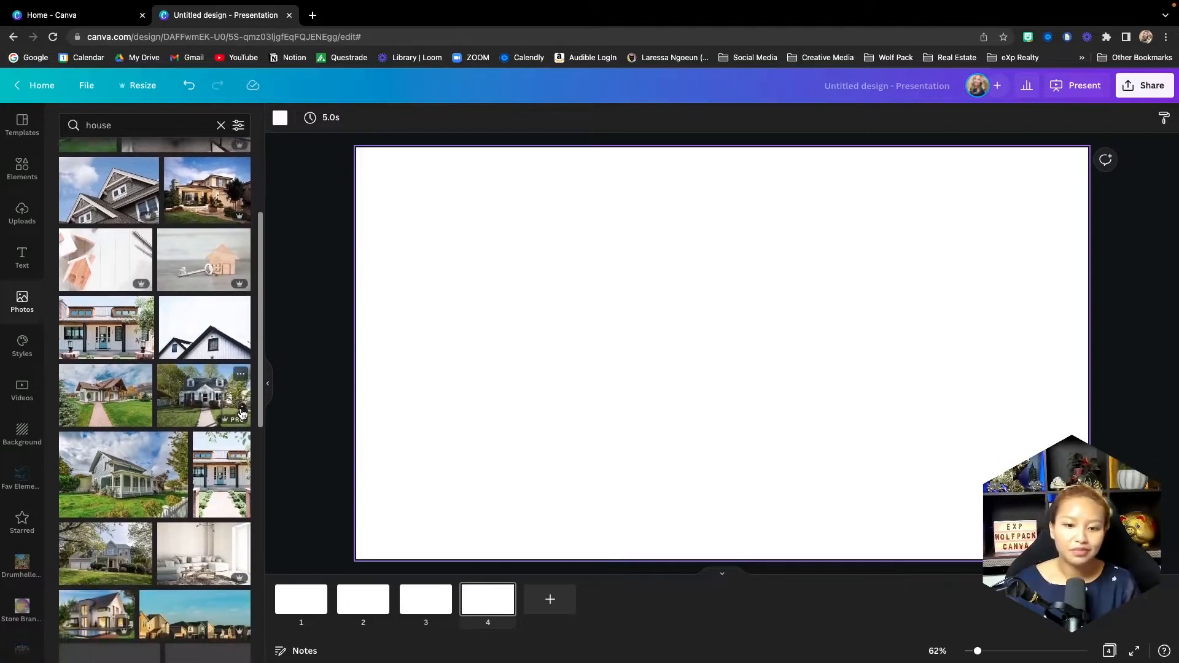
scroll(242, 413, down, 3)
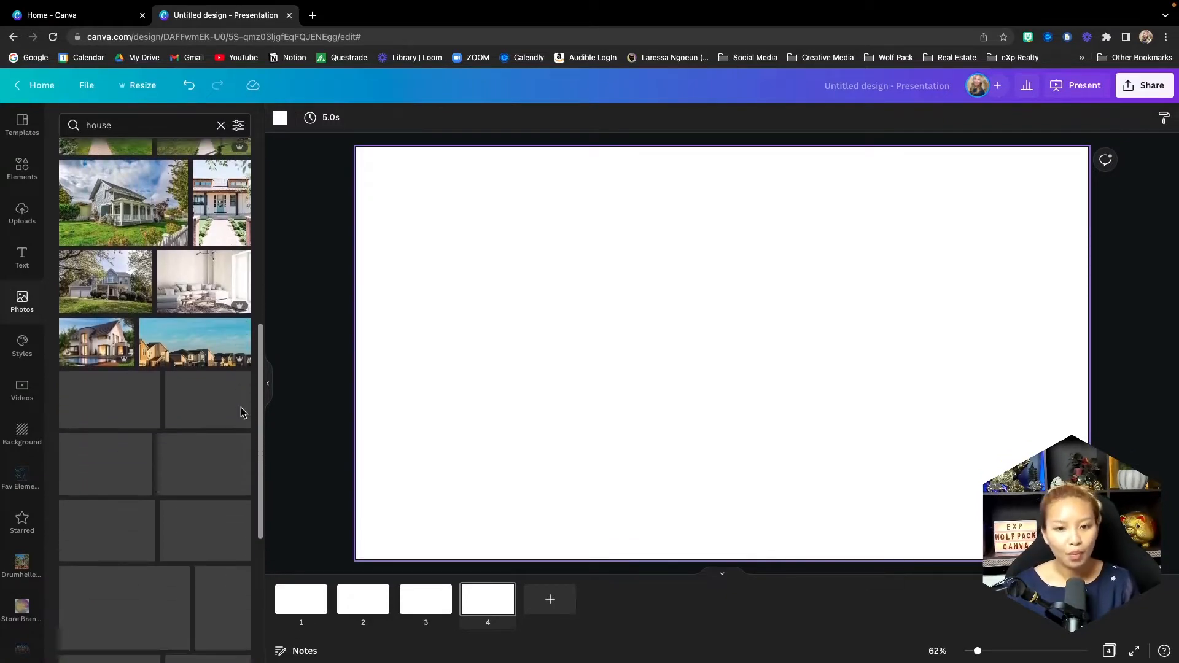
scroll(241, 413, down, 1)
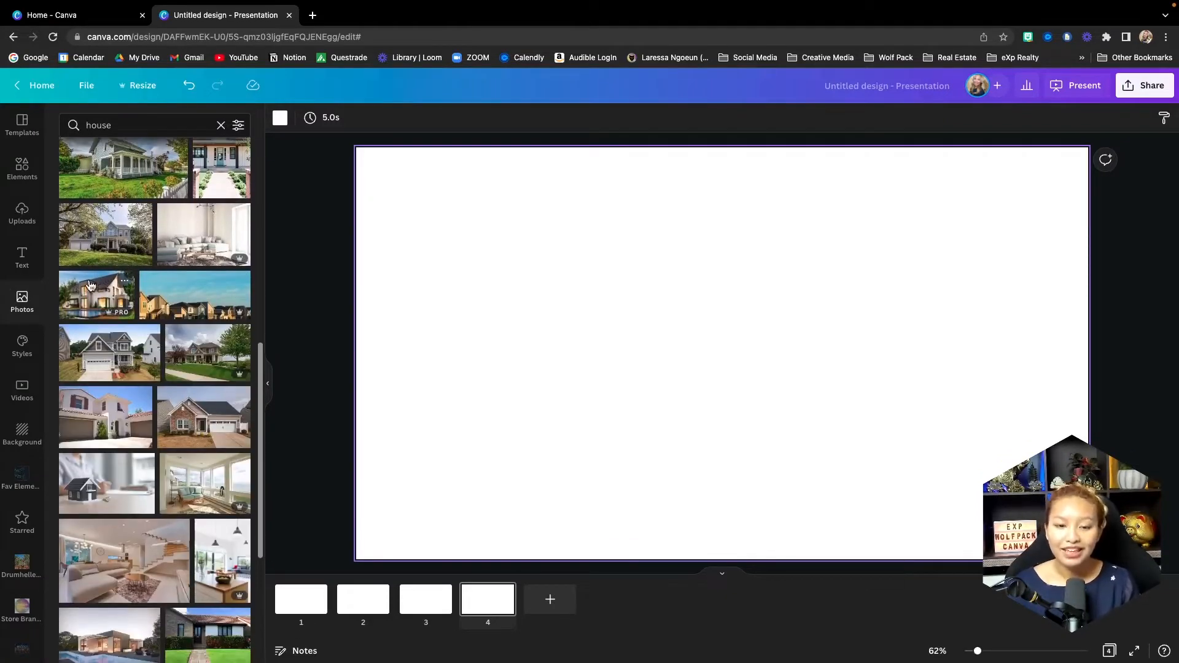
drag(102, 294, 388, 268)
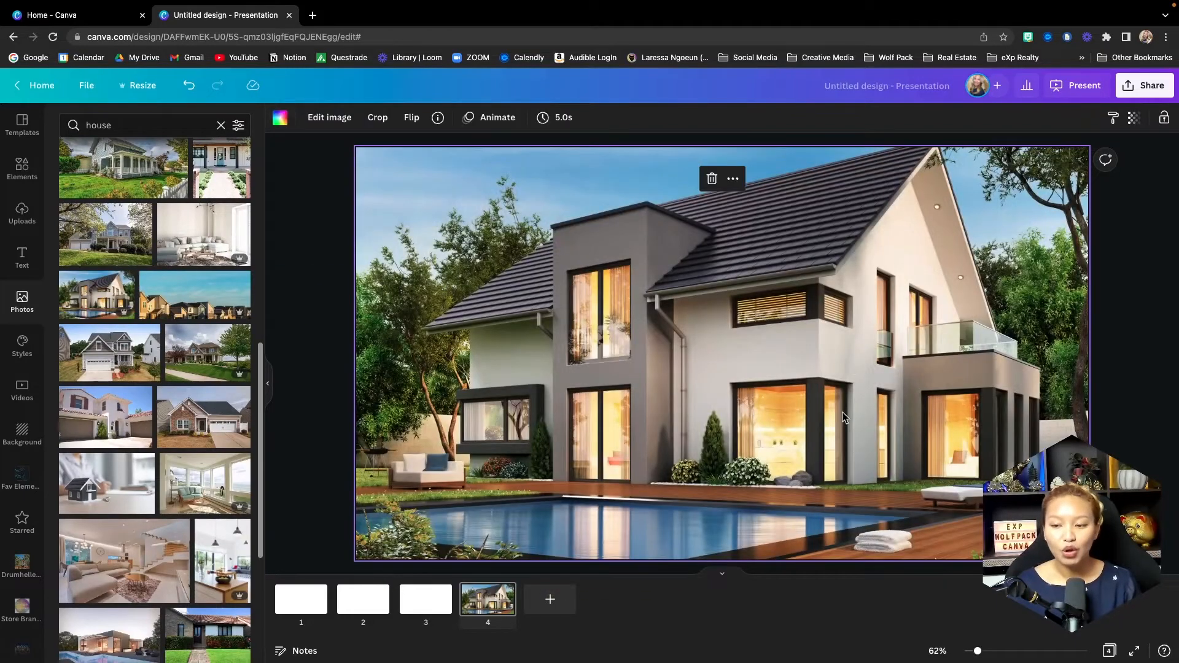
- Shift the house photo slightly down within its background crop and deselect it
double_click(832, 375)
drag(858, 361, 861, 366)
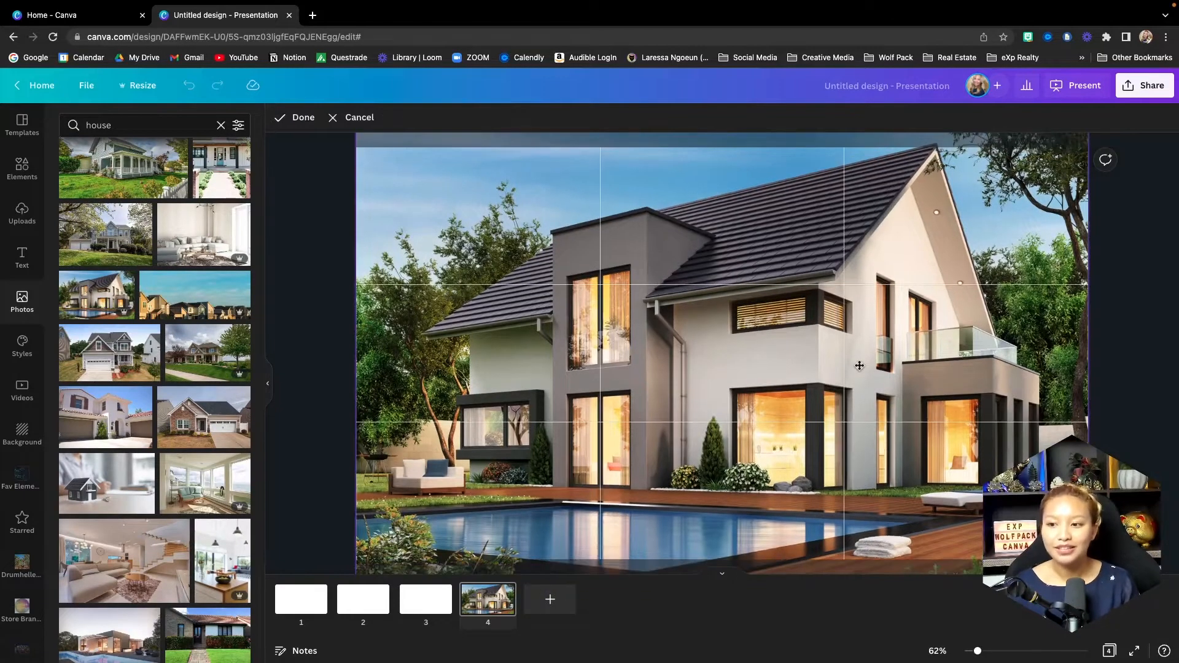
click(1156, 391)
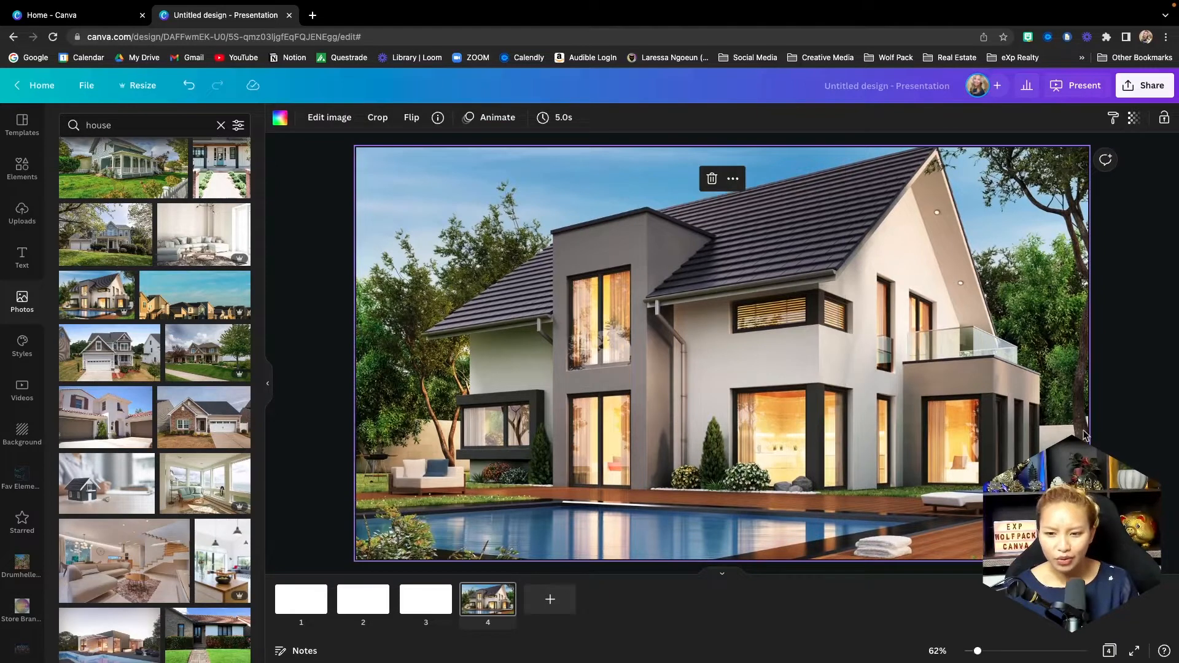
click(1134, 424)
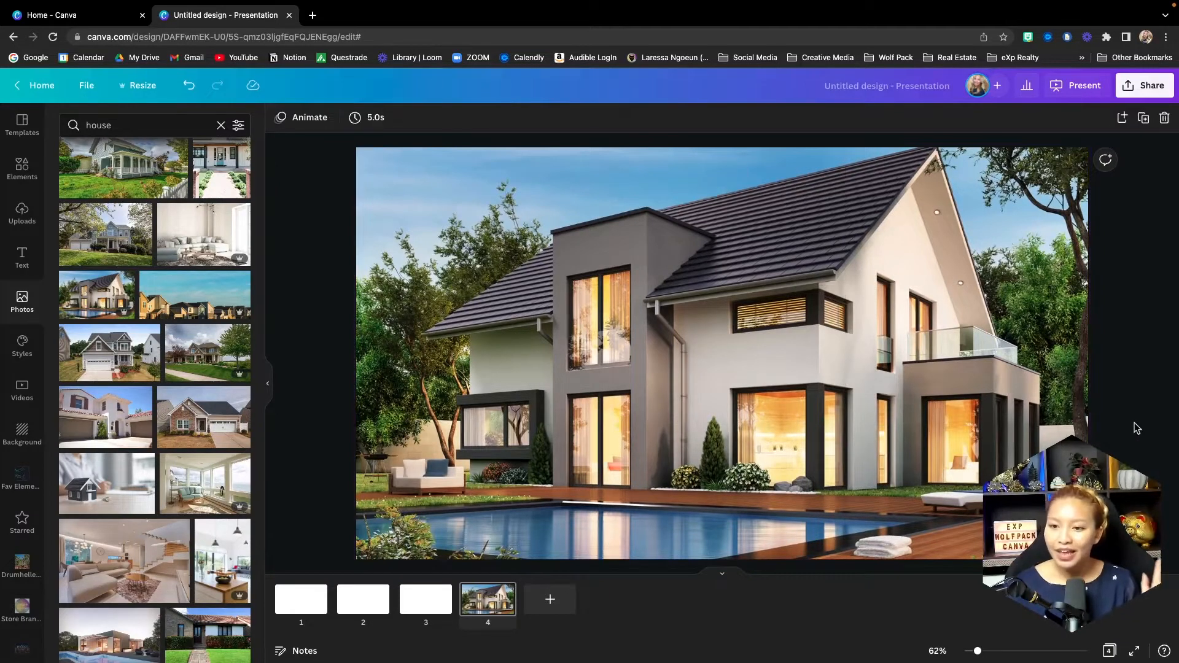
click(822, 337)
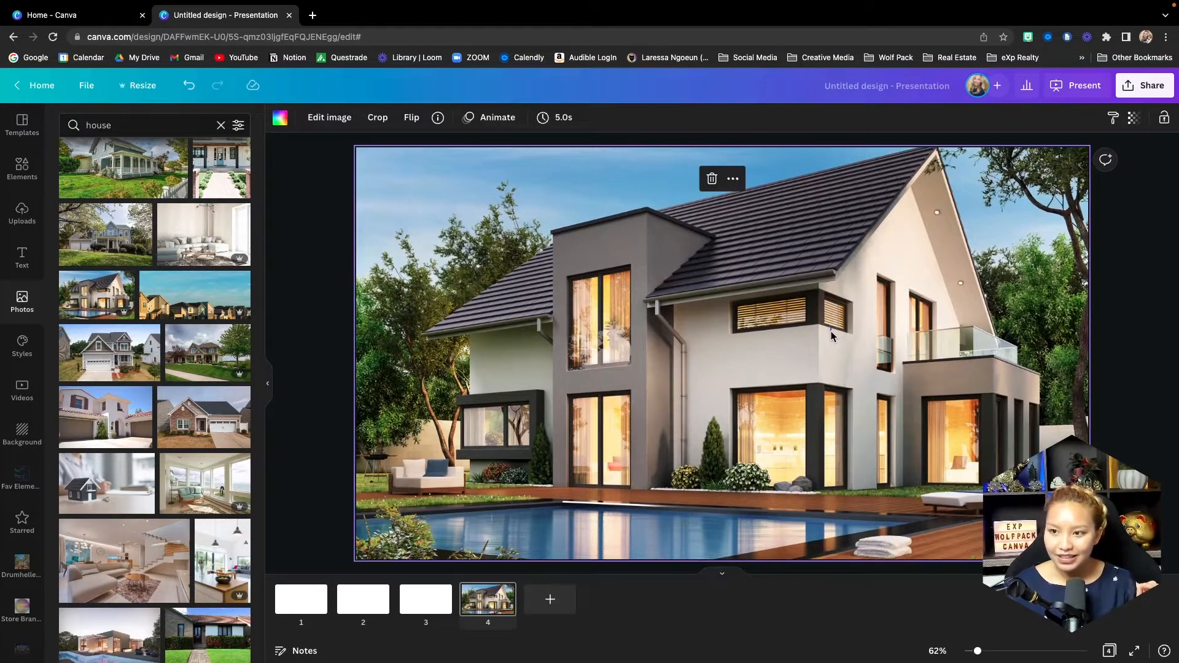
click(1149, 350)
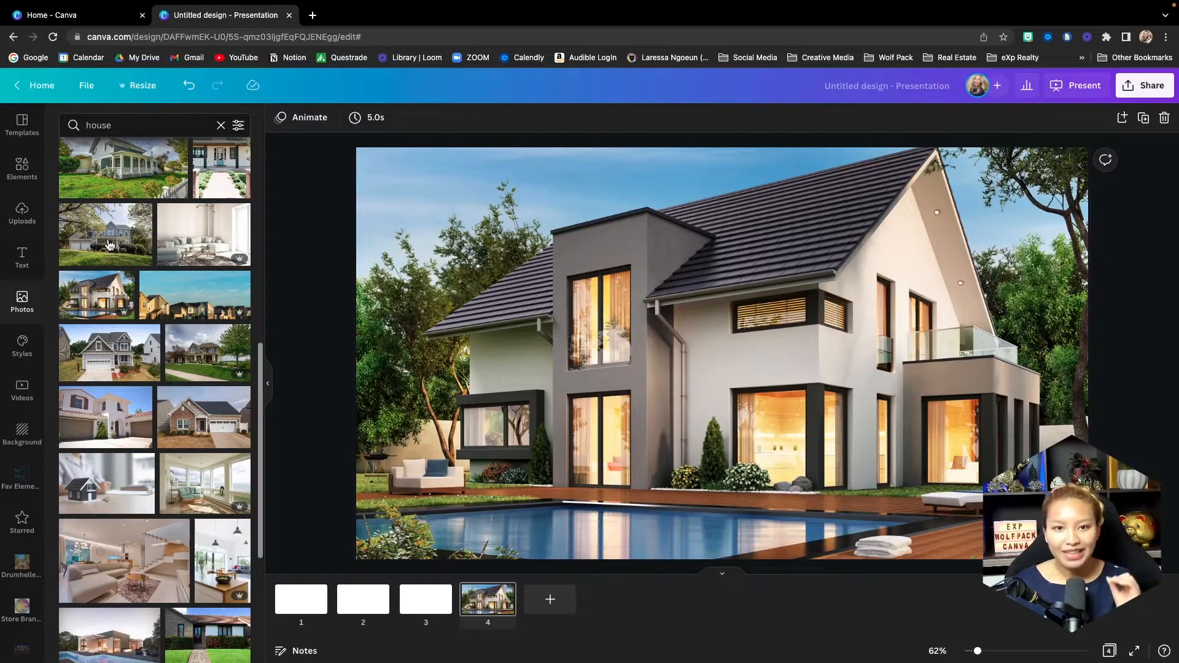
- Add a heading to page 4 that reads "Say Yes to the address"
click(23, 261)
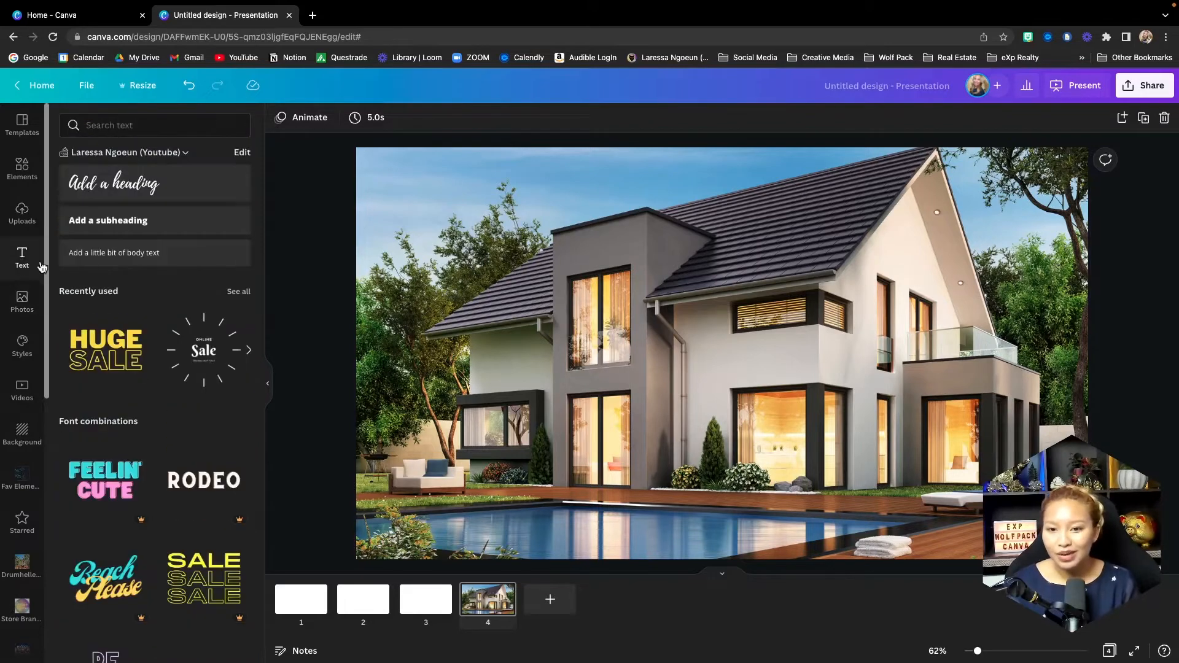
click(186, 228)
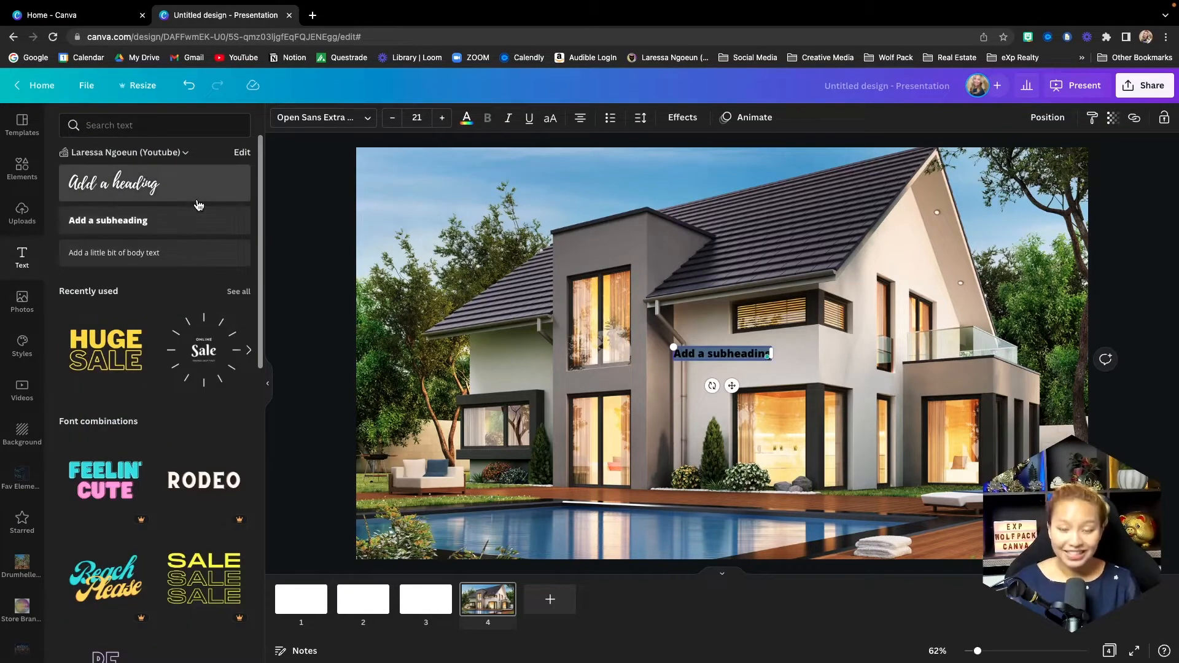
key(BackSpace)
click(154, 185)
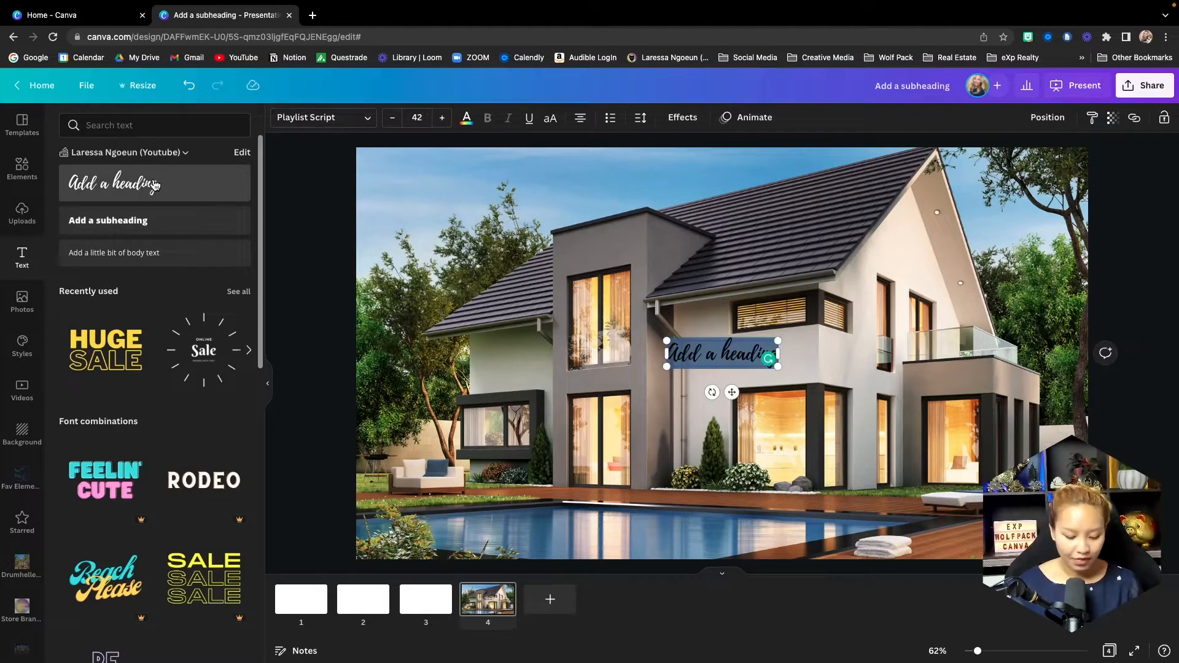
text(Say Yes)
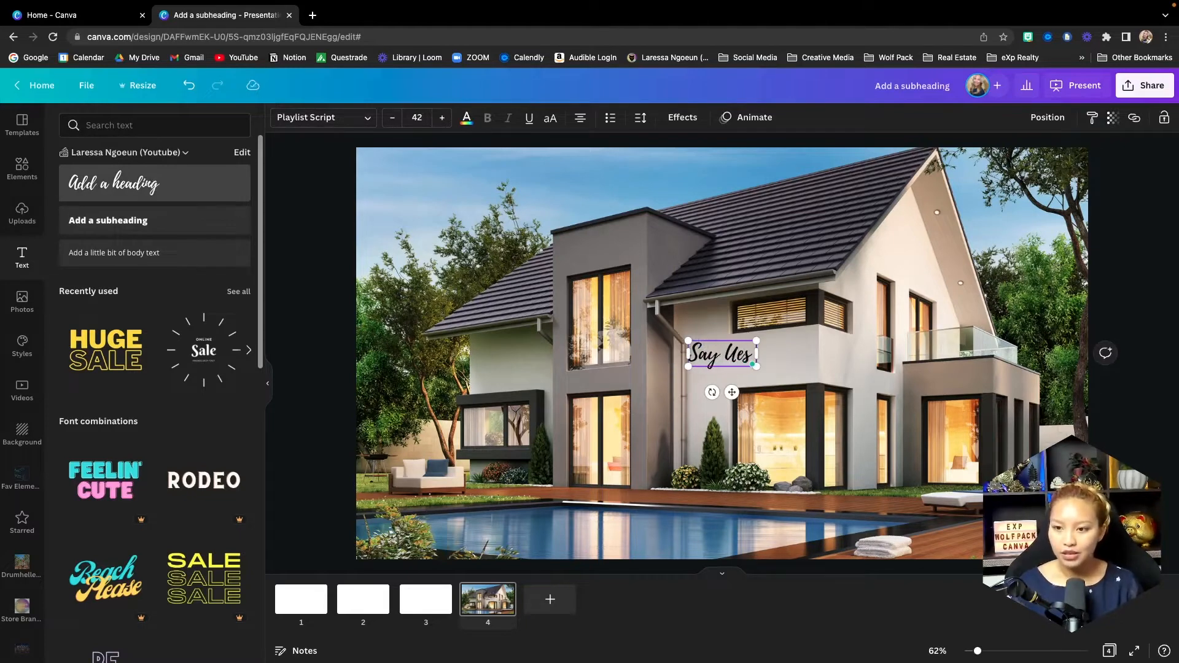
key(BackSpace)
key(BackSpace)
key(BackSpace)
text(yes)
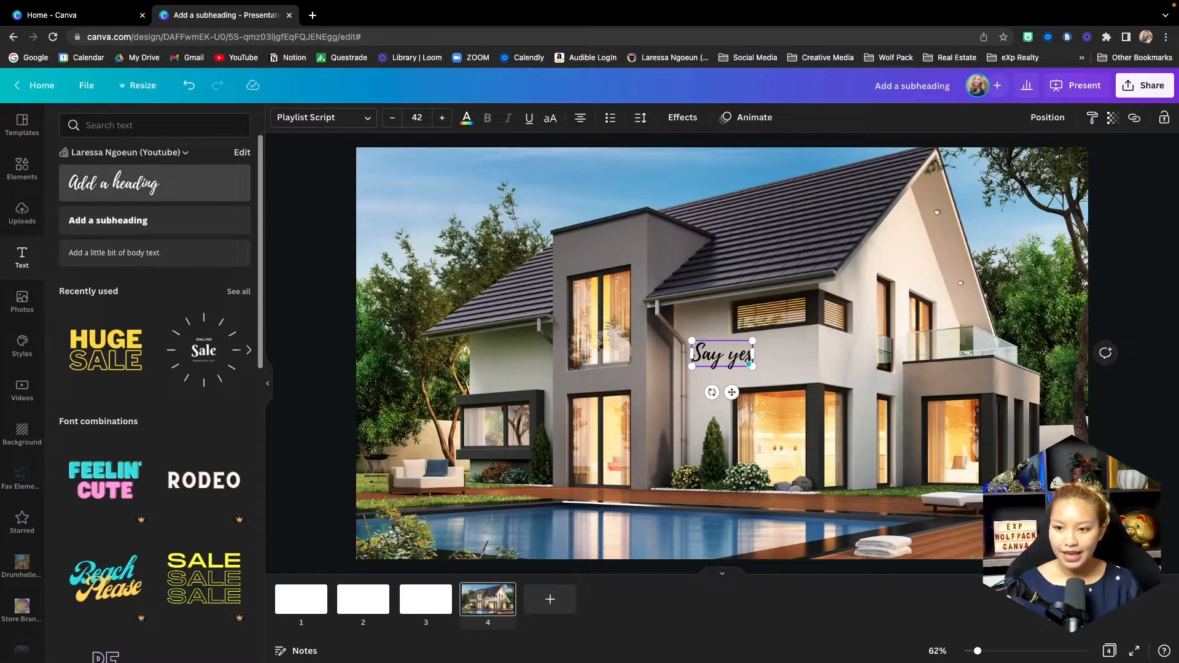
text( t)
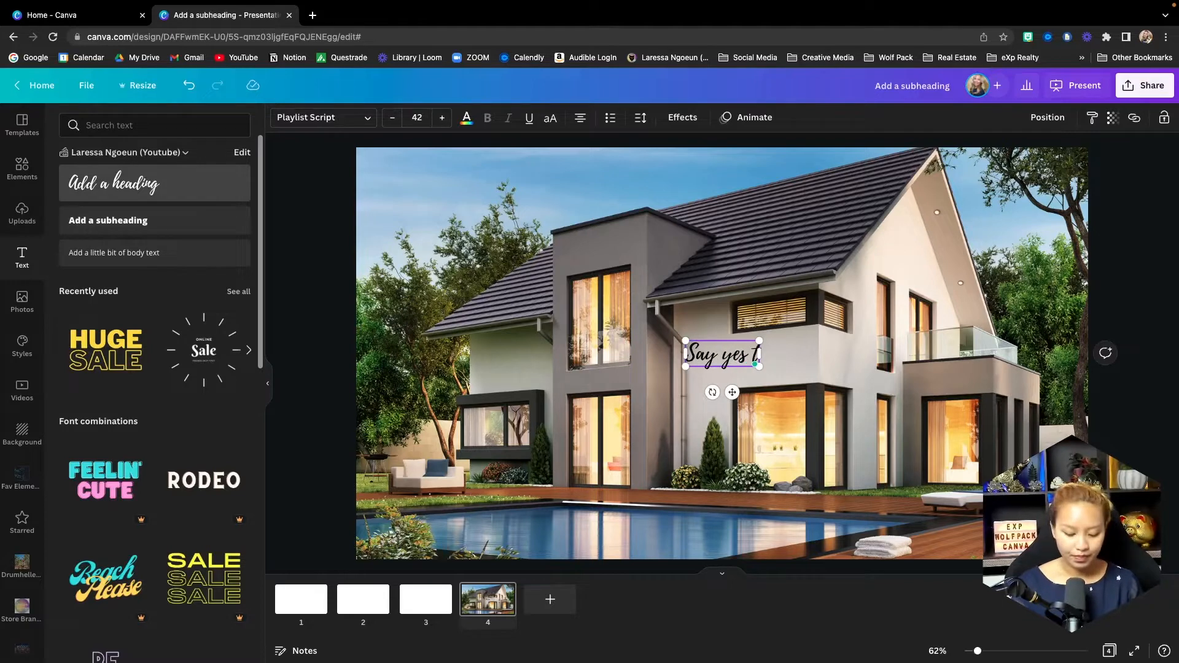
text(o the a)
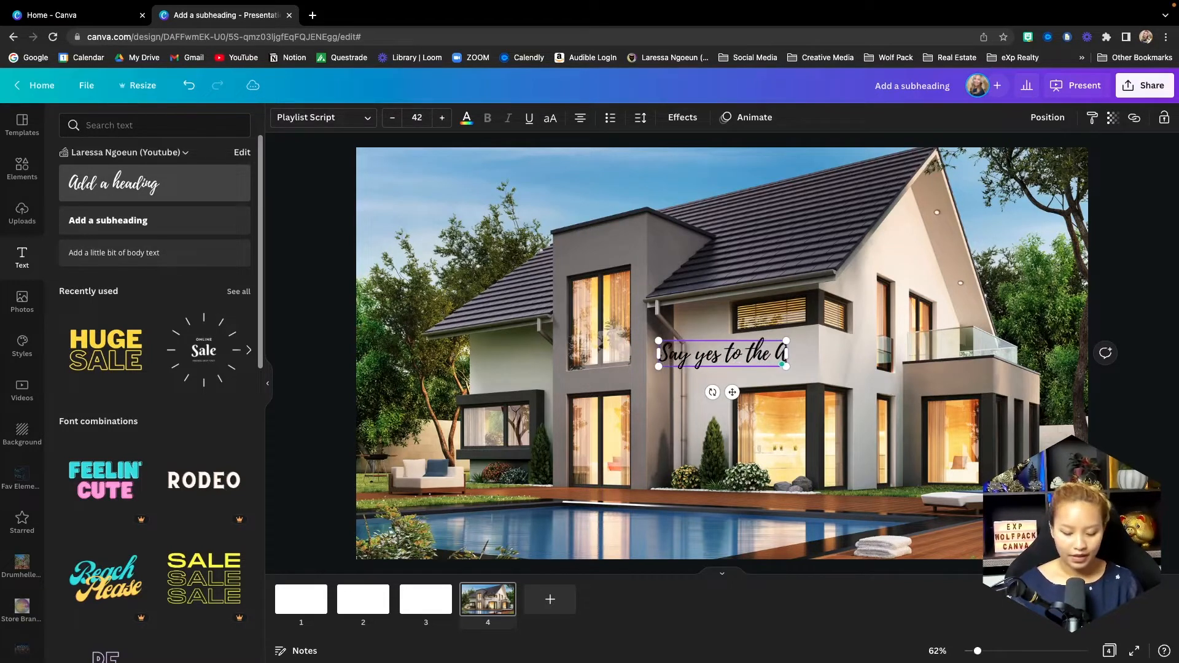
text(ddress)
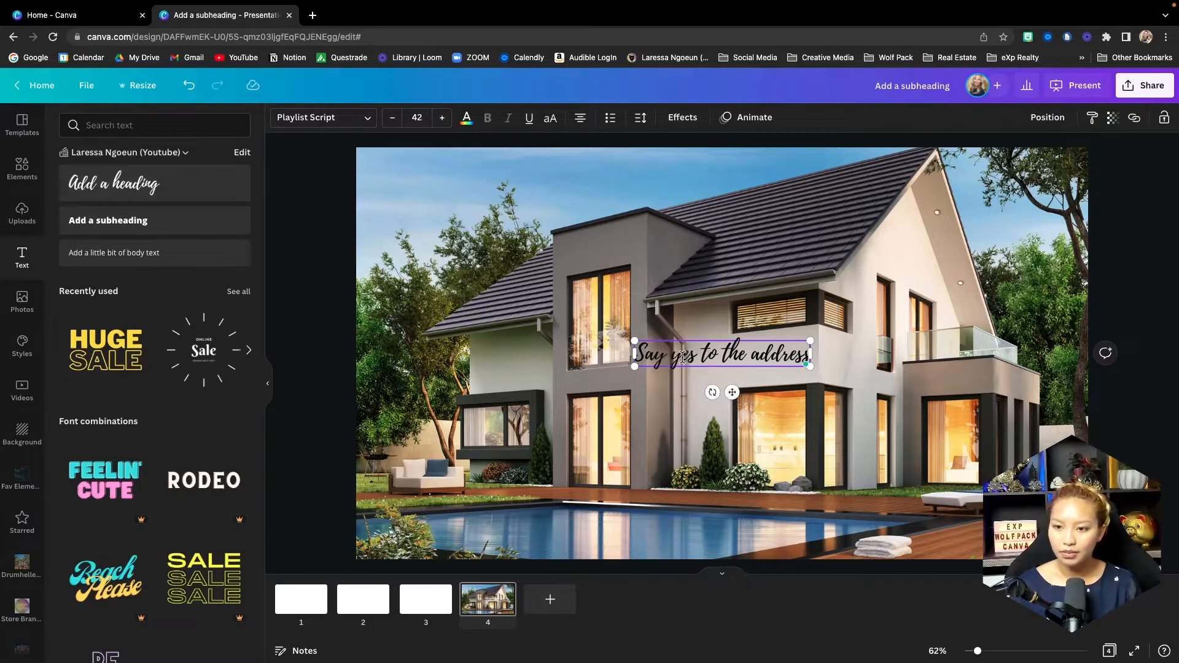
text(Y)
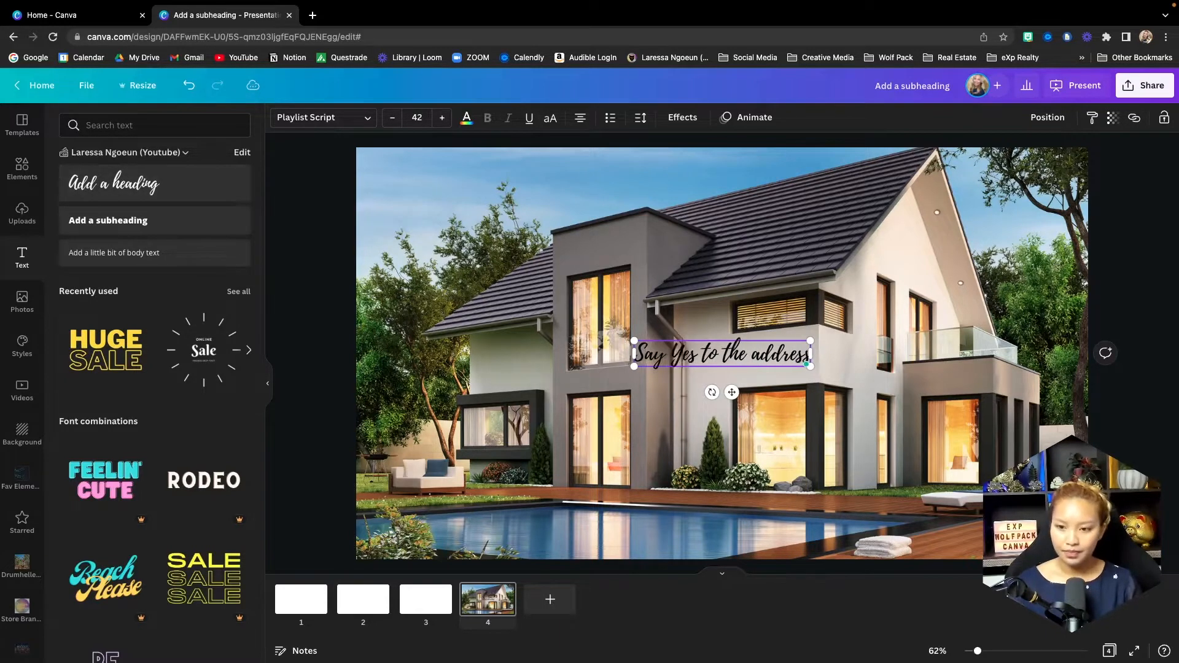
- Enlarge the heading to about font size 93.2 and centre it horizontally over the house
drag(811, 338, 1025, 309)
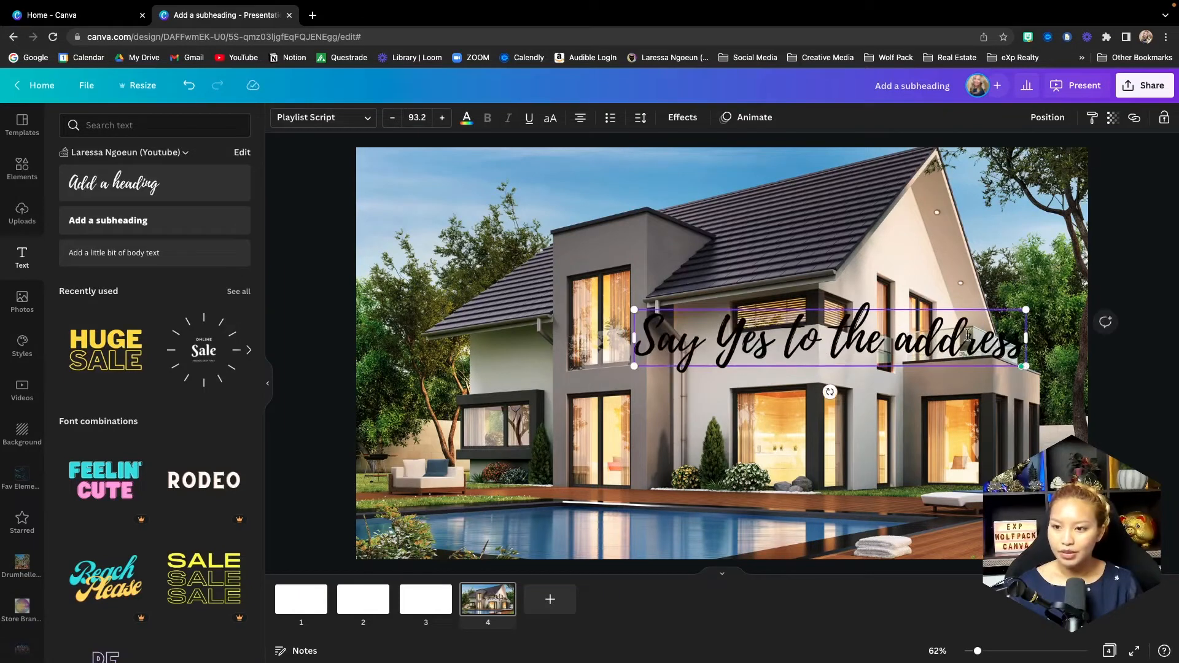
click(929, 391)
drag(871, 344, 764, 300)
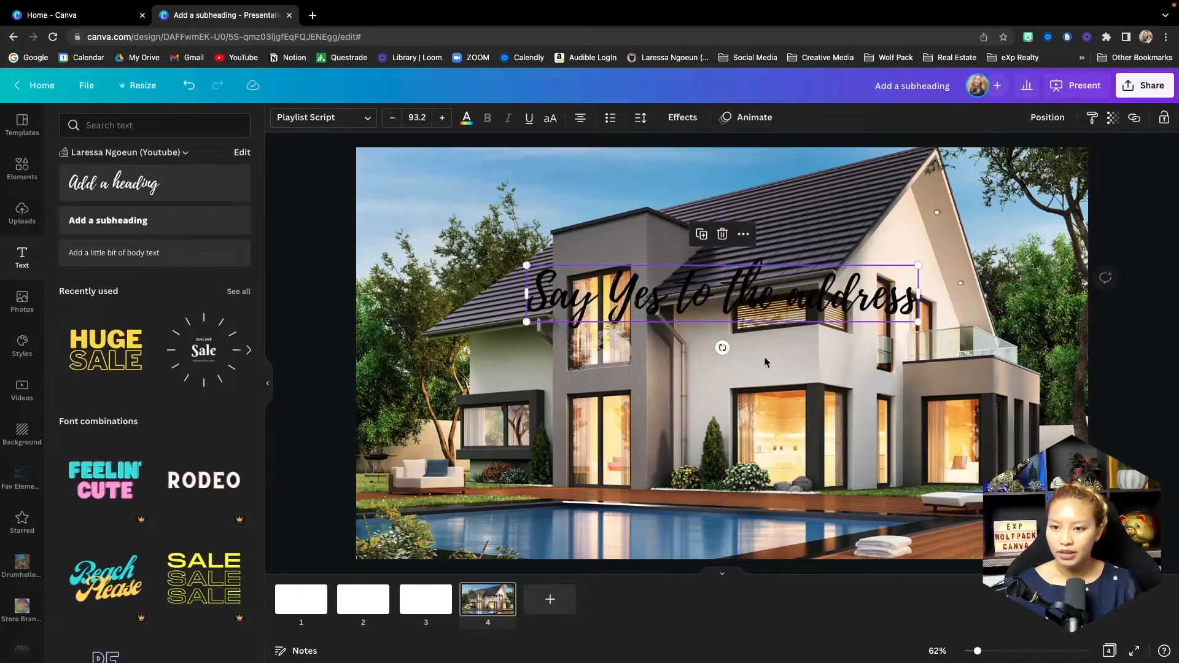
- Add a subheading below the heading that reads "WELCOME TO YOUR DREAM HOME"
click(113, 231)
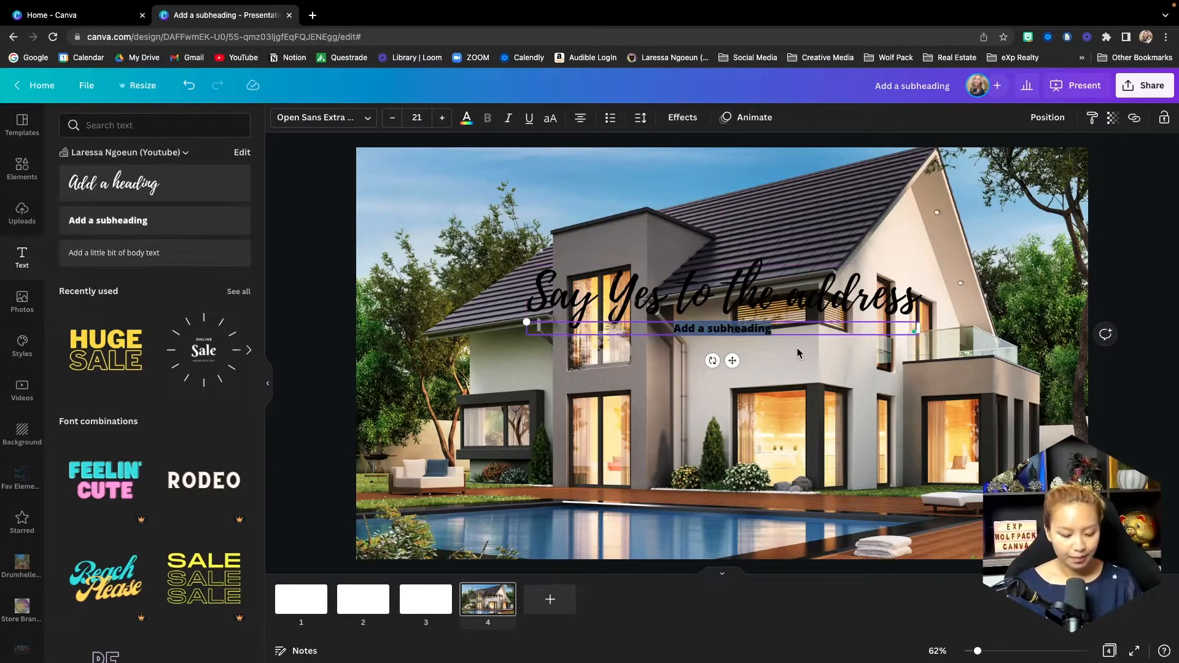
text(WE)
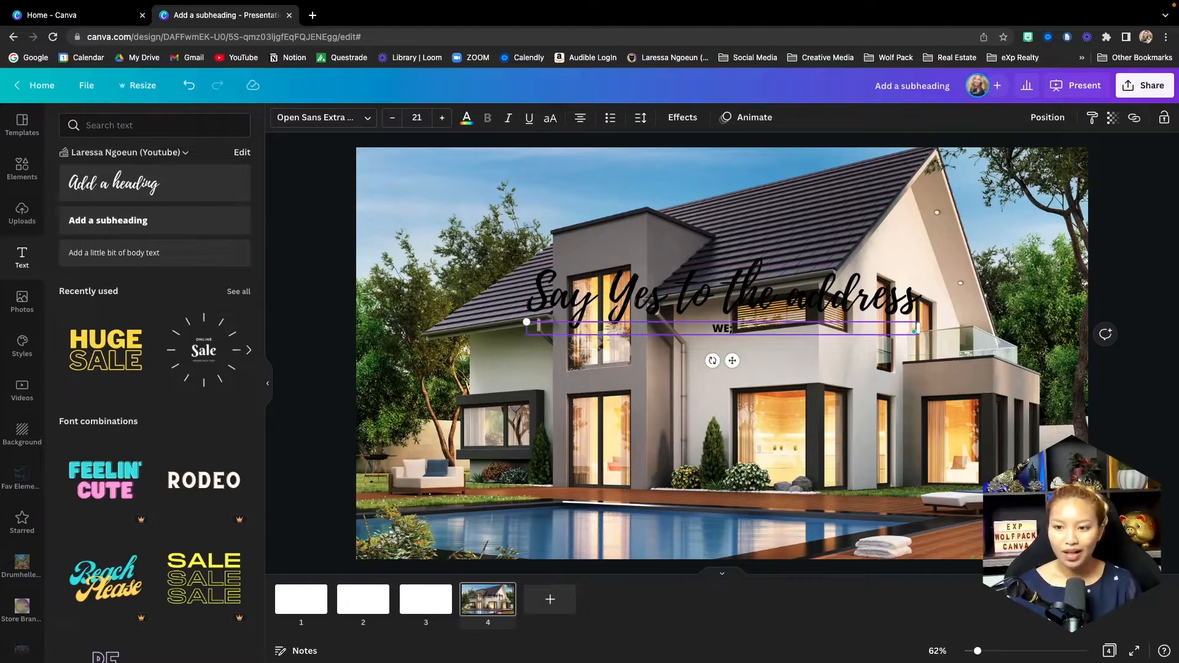
text(LCOME)
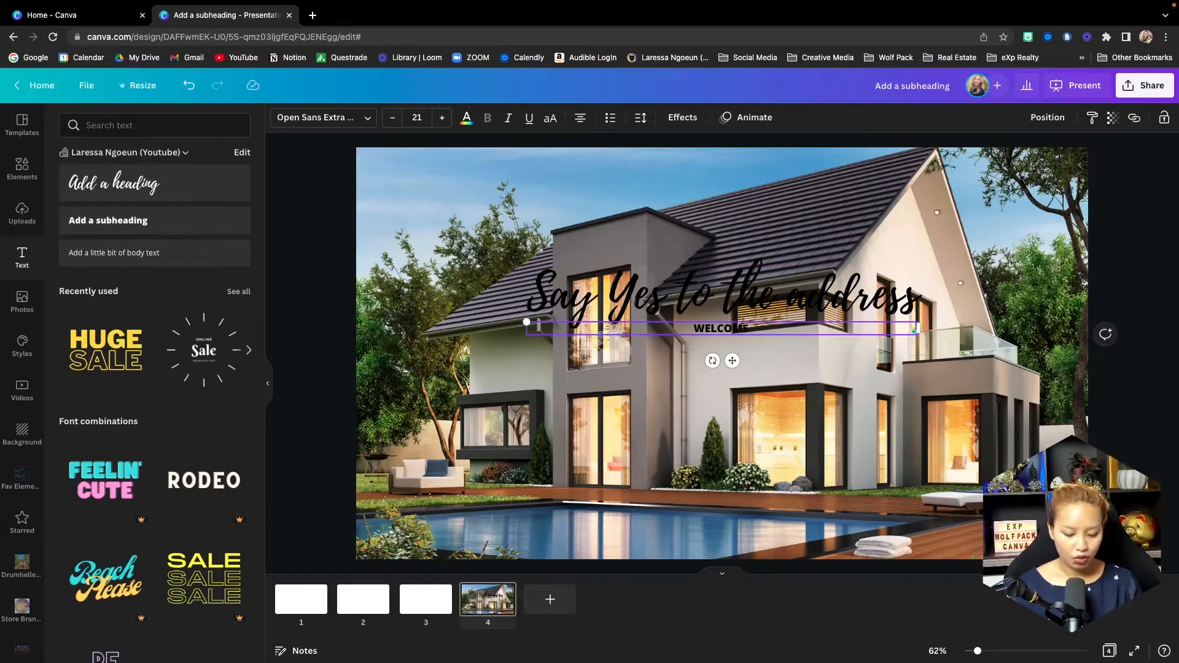
text( TO YOUR DREA)
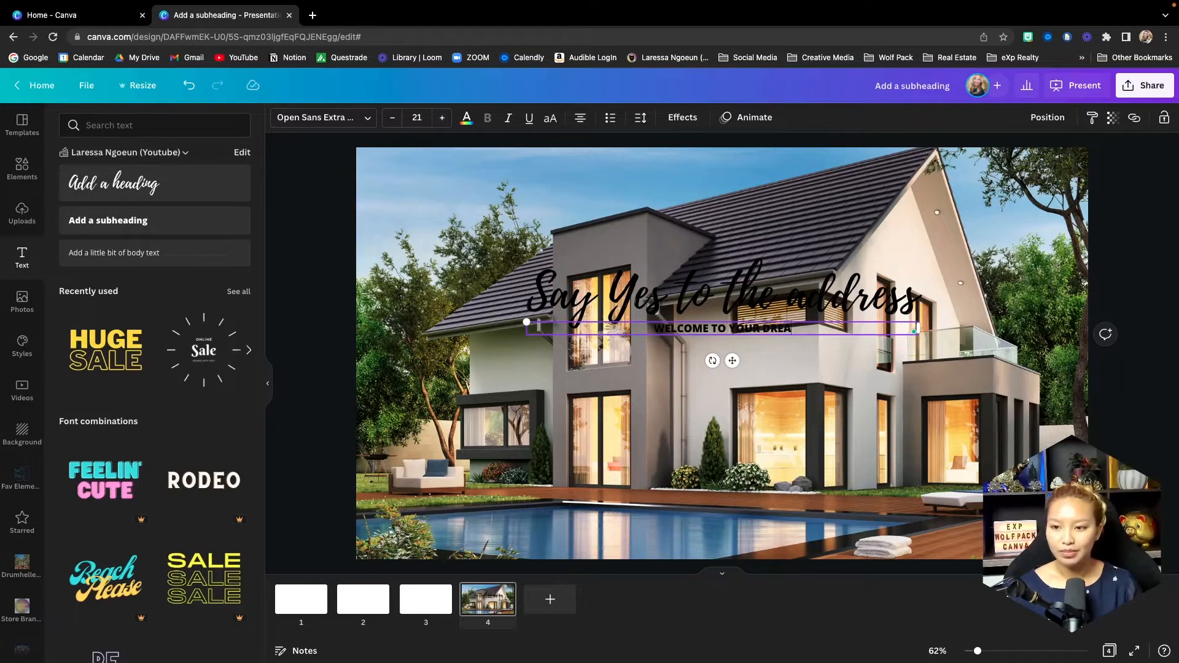
text( HO)
key(BackSpace)
key(BackSpace)
key(BackSpace)
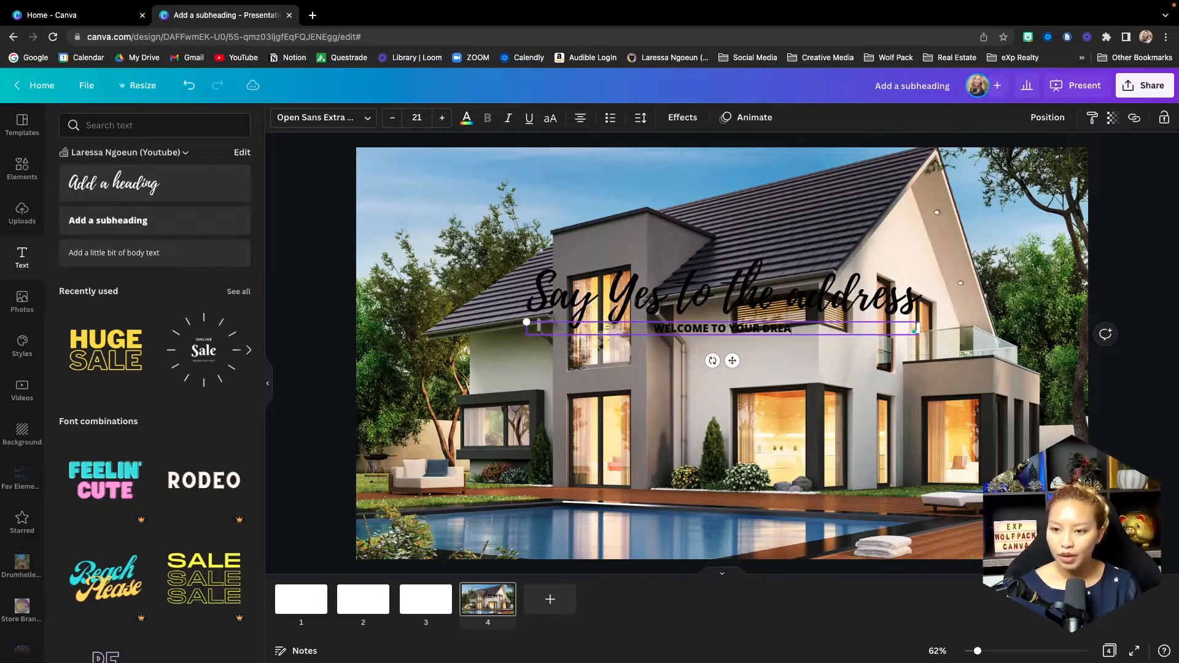
text(M HOME)
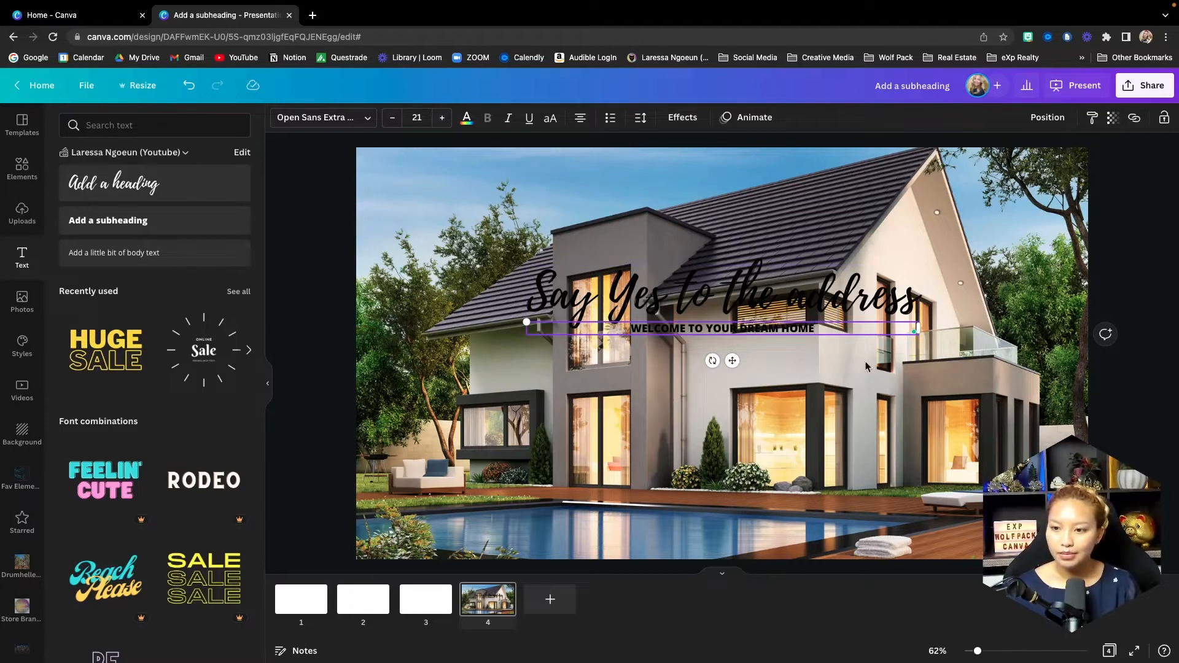
- Enlarge the subheading to about font size 80.2 and centre it beneath the heading
drag(917, 326, 992, 455)
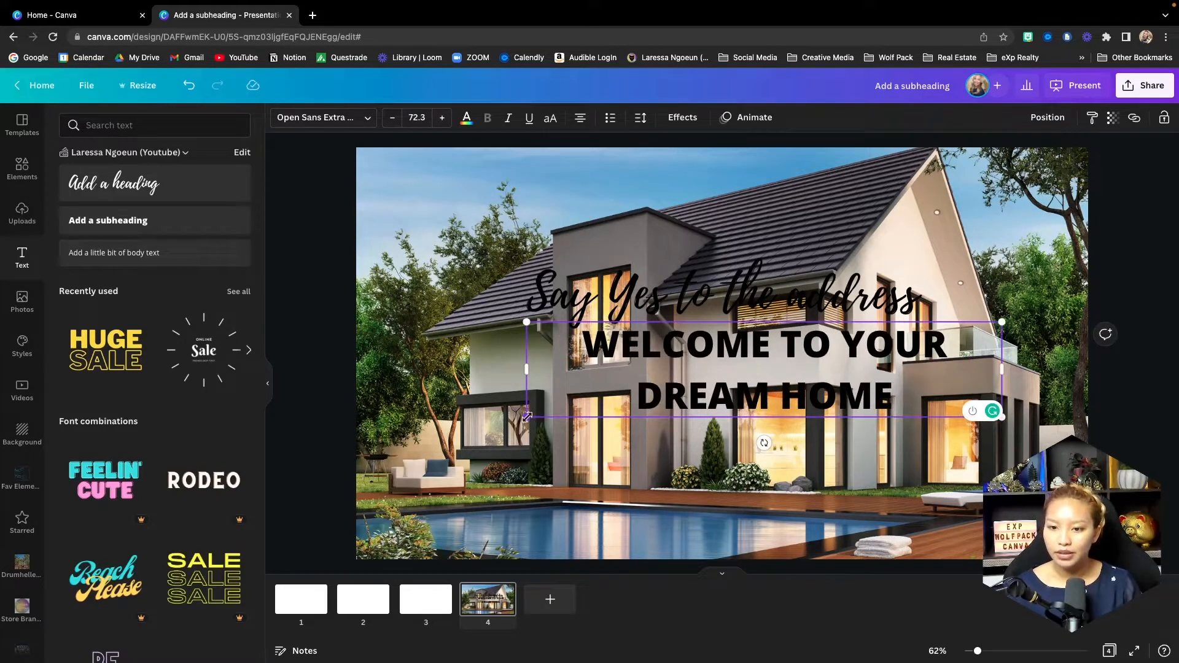
drag(527, 416, 475, 427)
click(863, 458)
drag(820, 378, 795, 382)
- Set the subheading's line spacing to 0.9 and move the heading slightly down, closer to it
click(640, 118)
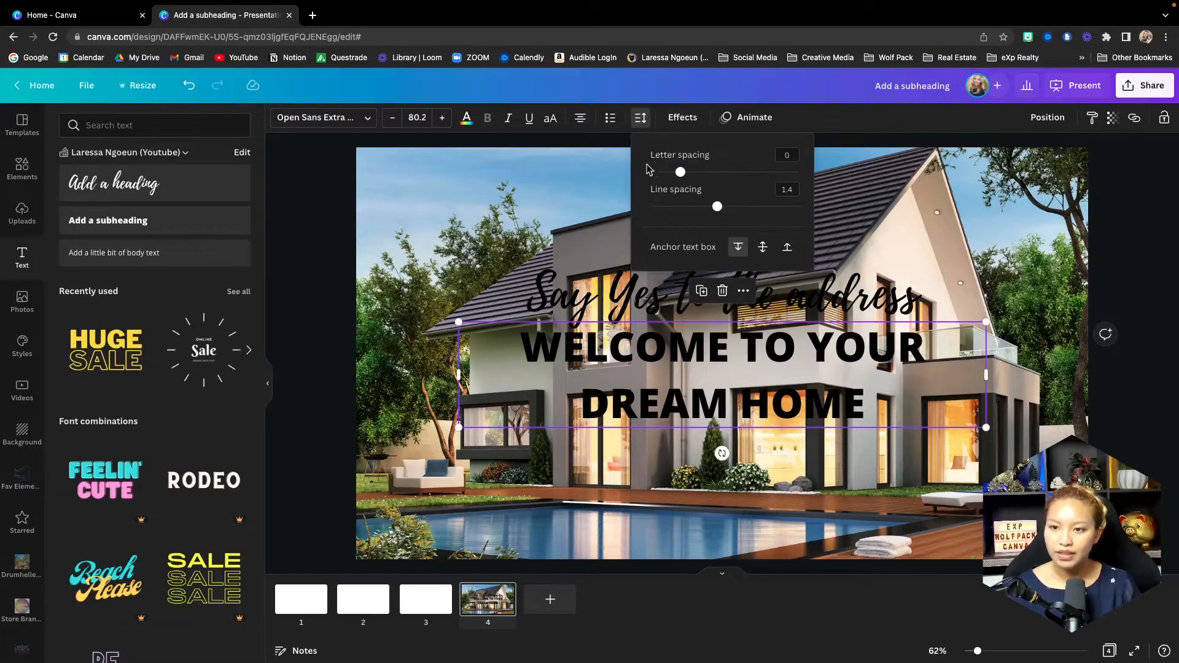
drag(716, 207, 682, 207)
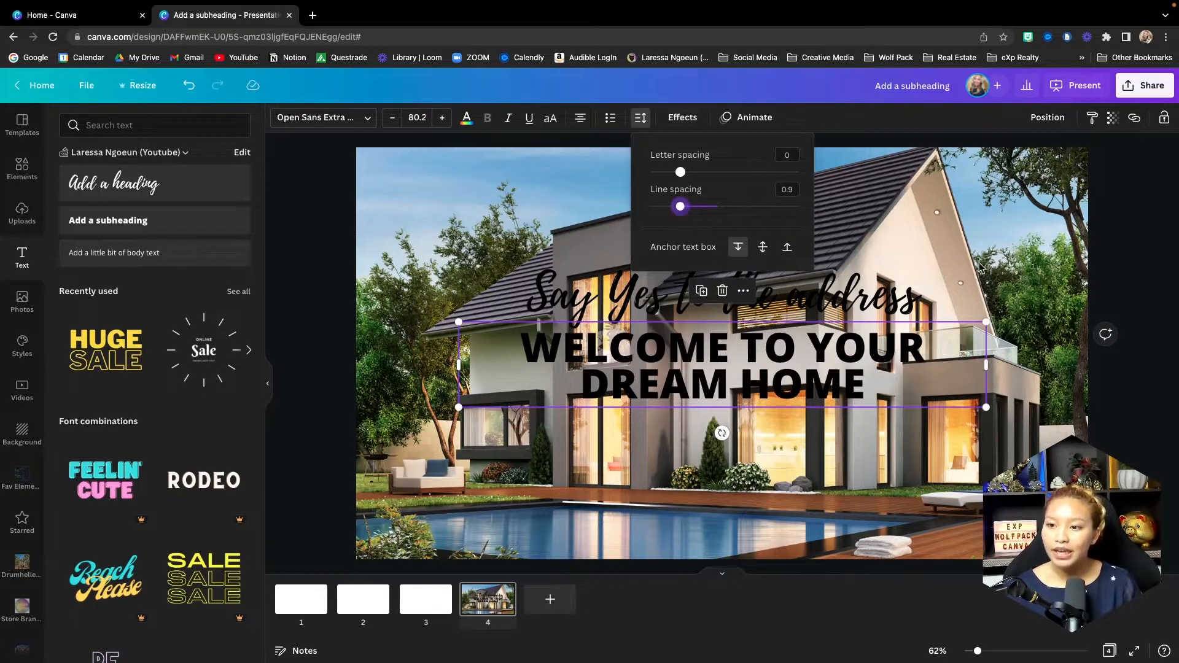
click(955, 281)
drag(884, 301, 886, 313)
- Select the heading and subheading together and enlarge both proportionally
click(906, 256)
drag(930, 433, 721, 300)
drag(986, 407, 1047, 422)
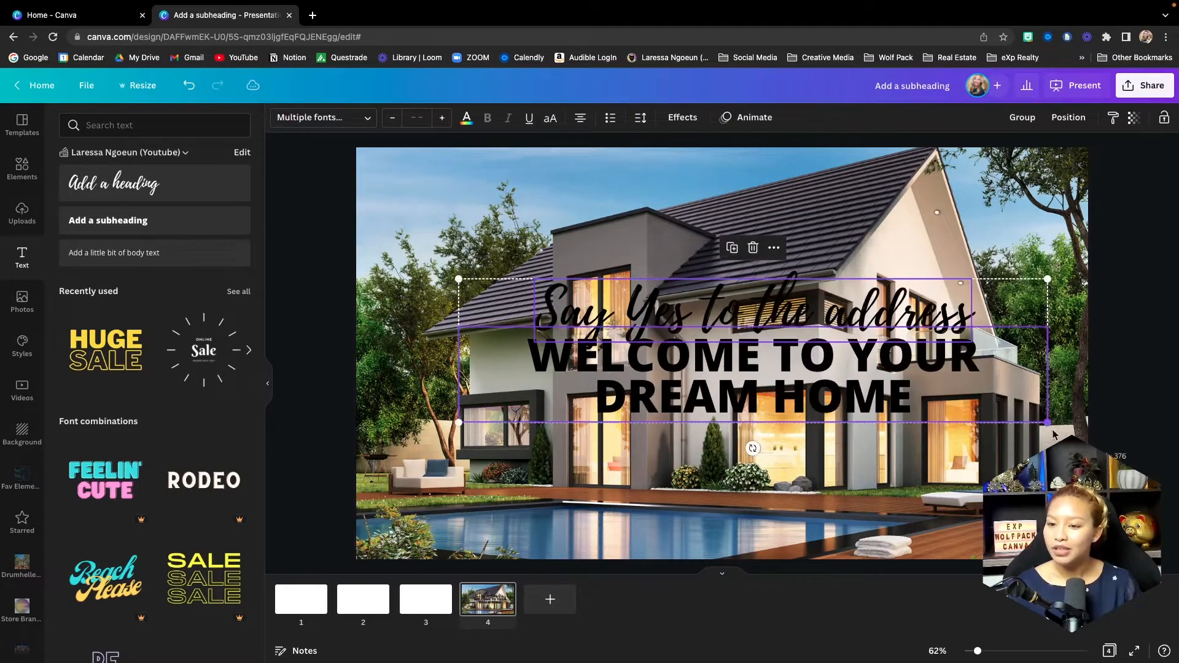
- Centre the heading and subheading horizontally on the slide and set the background photo's transparency to 45
drag(681, 368, 648, 371)
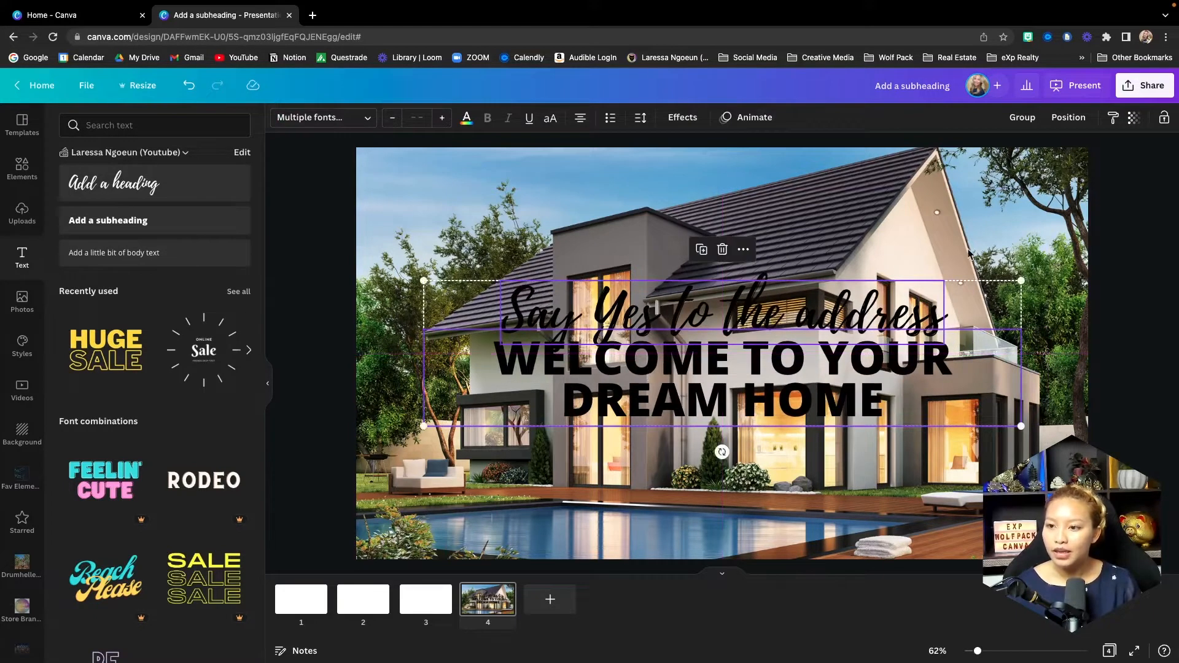
click(1014, 205)
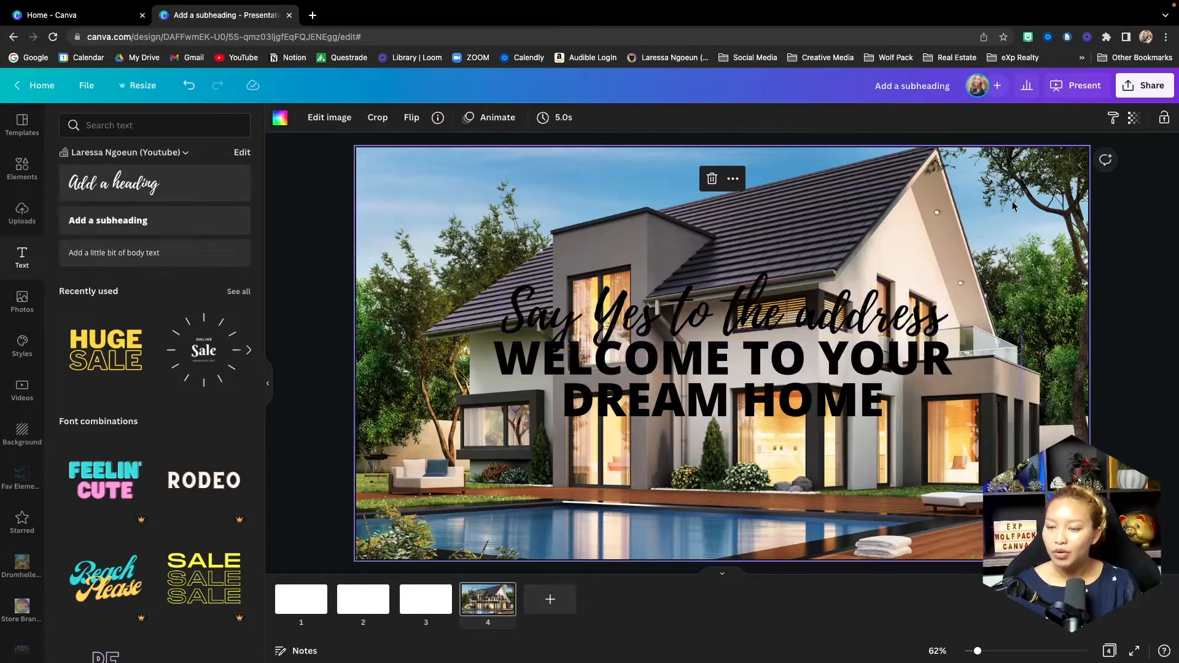
click(1135, 121)
drag(1129, 170, 1062, 175)
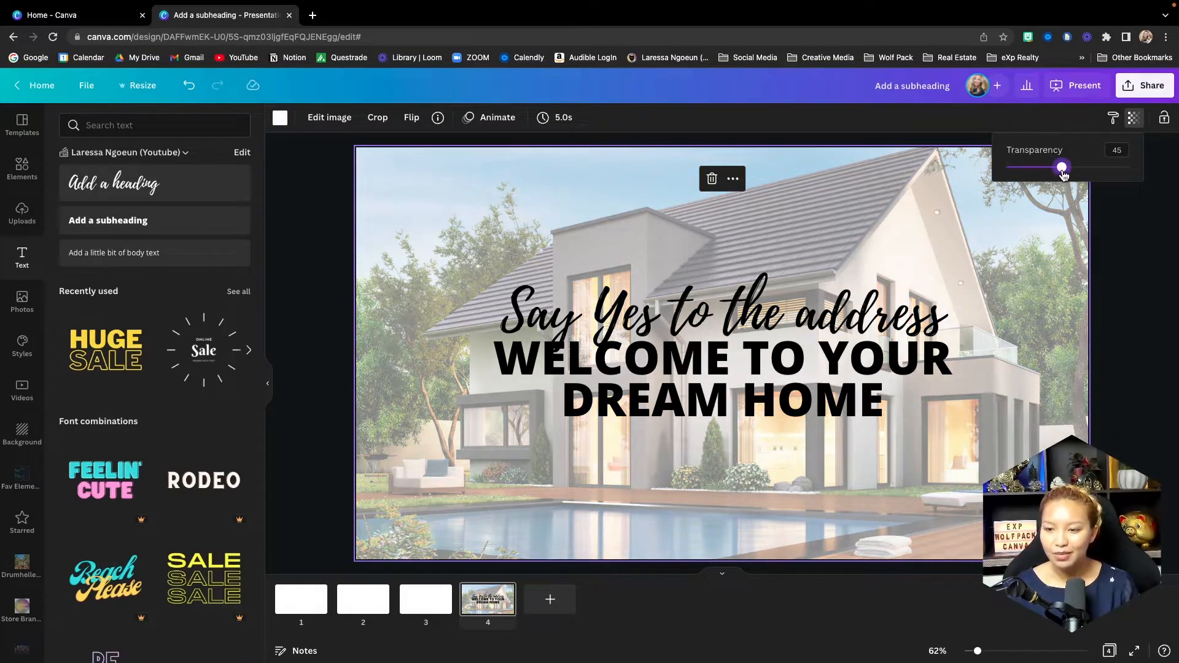
click(935, 248)
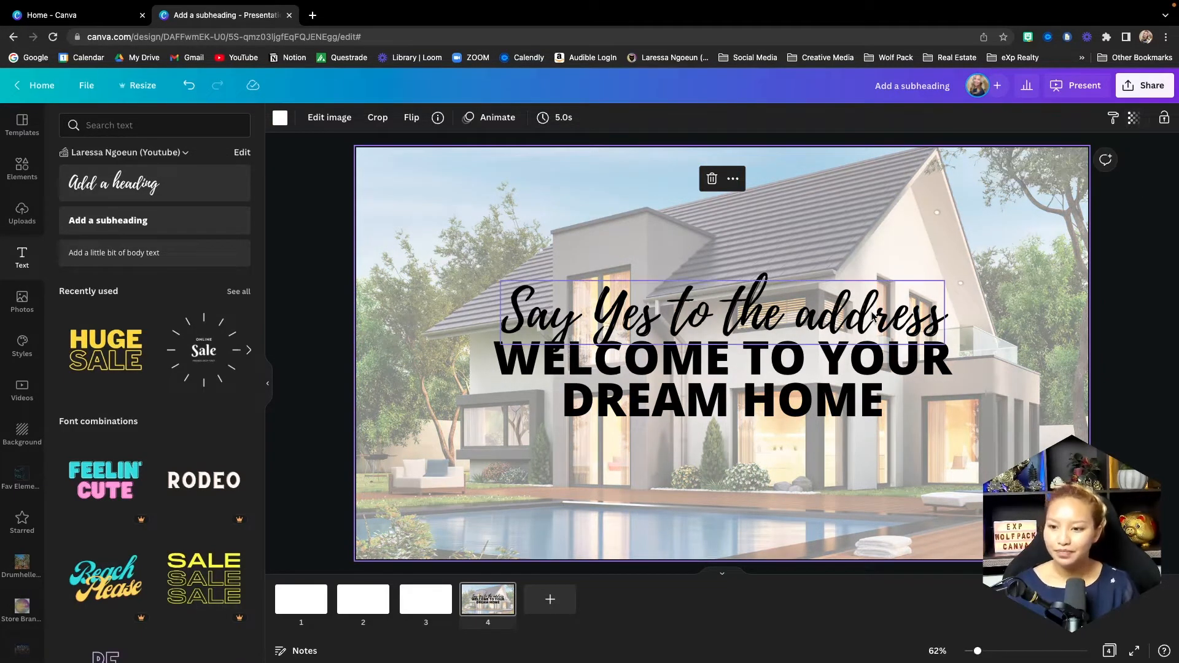
- Switch the colour palette to the Loden Living brand kit and recolour the subheading in its muted olive green
click(797, 373)
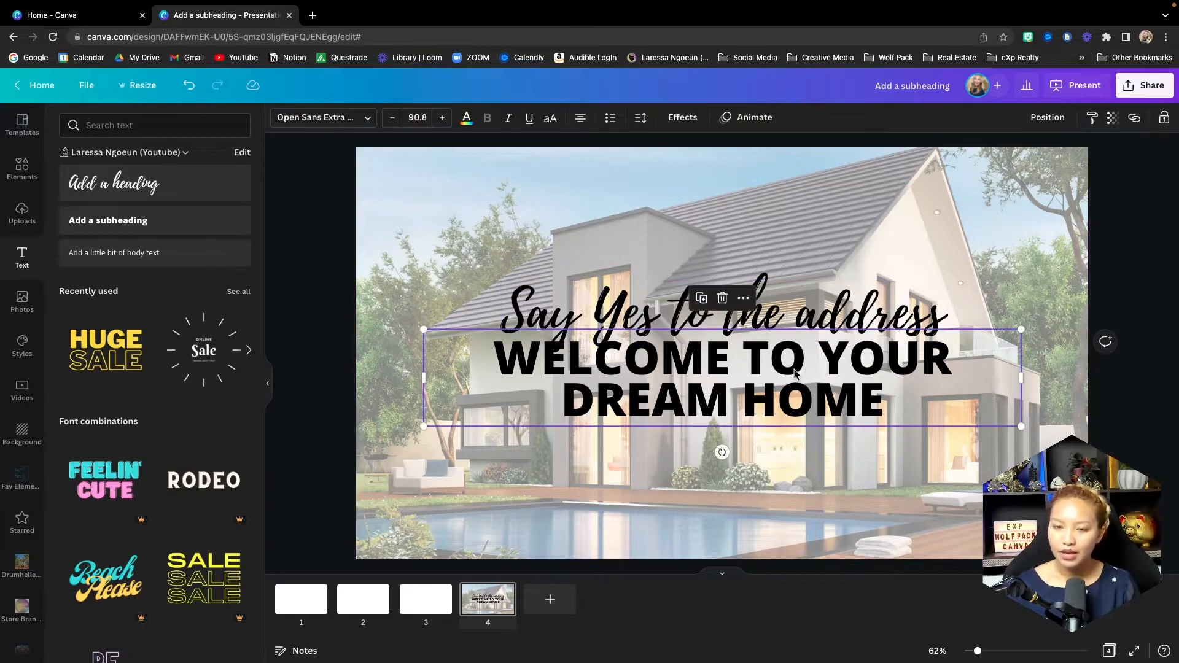
click(468, 118)
click(138, 183)
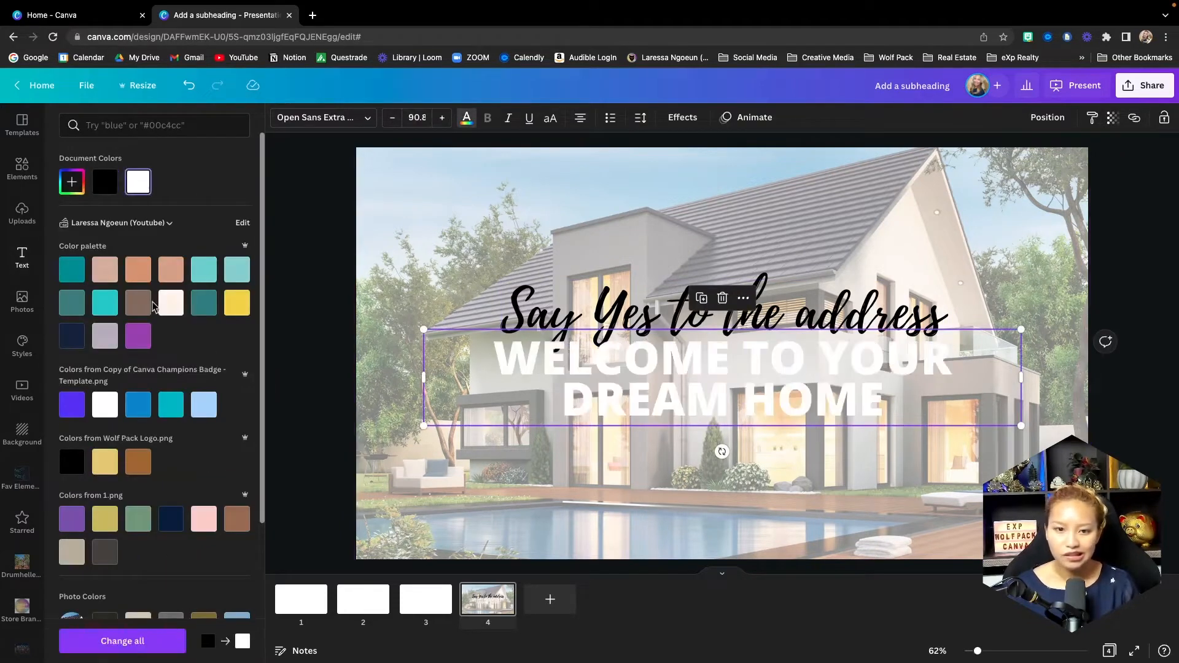
click(134, 224)
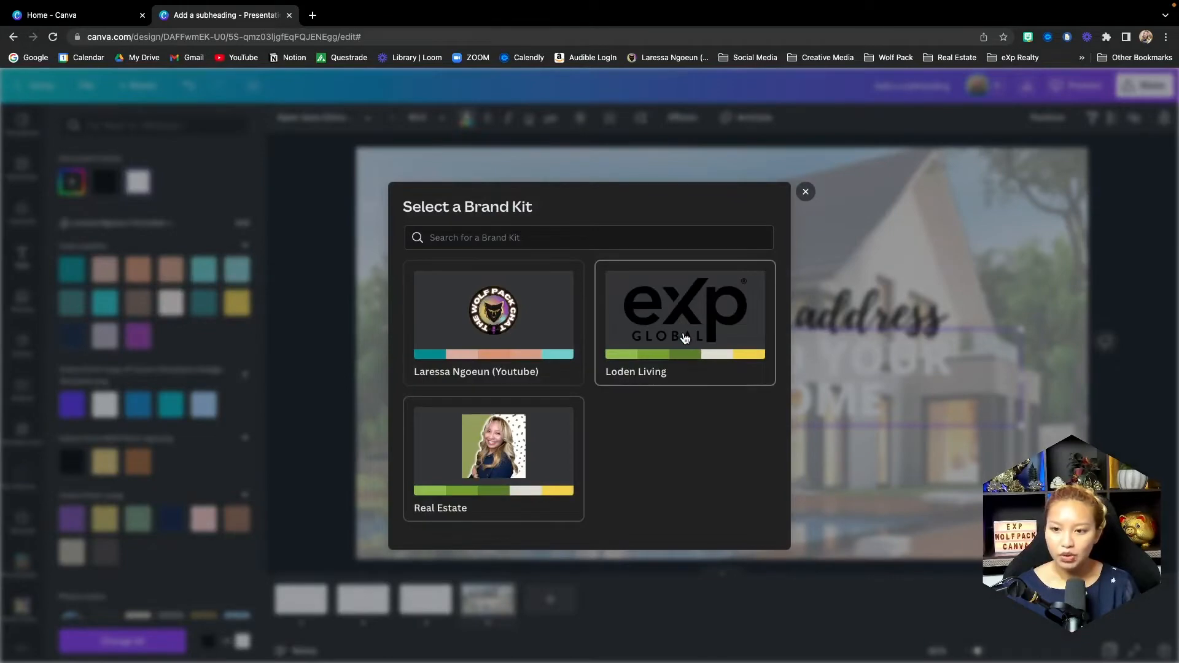
click(683, 338)
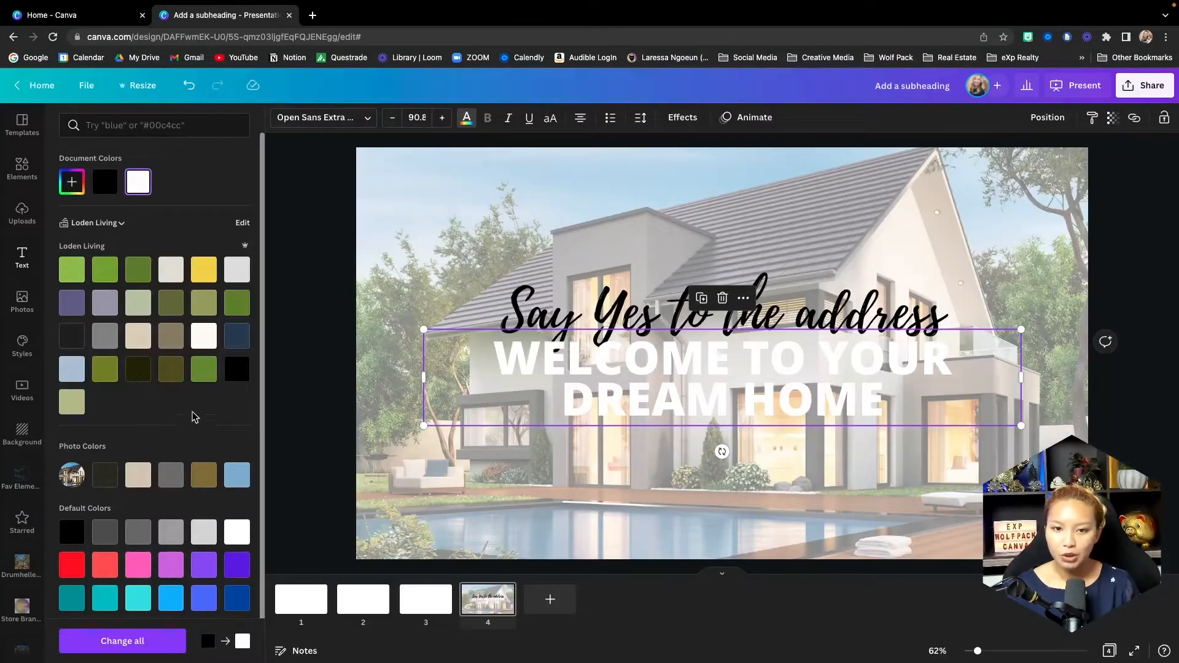
click(171, 302)
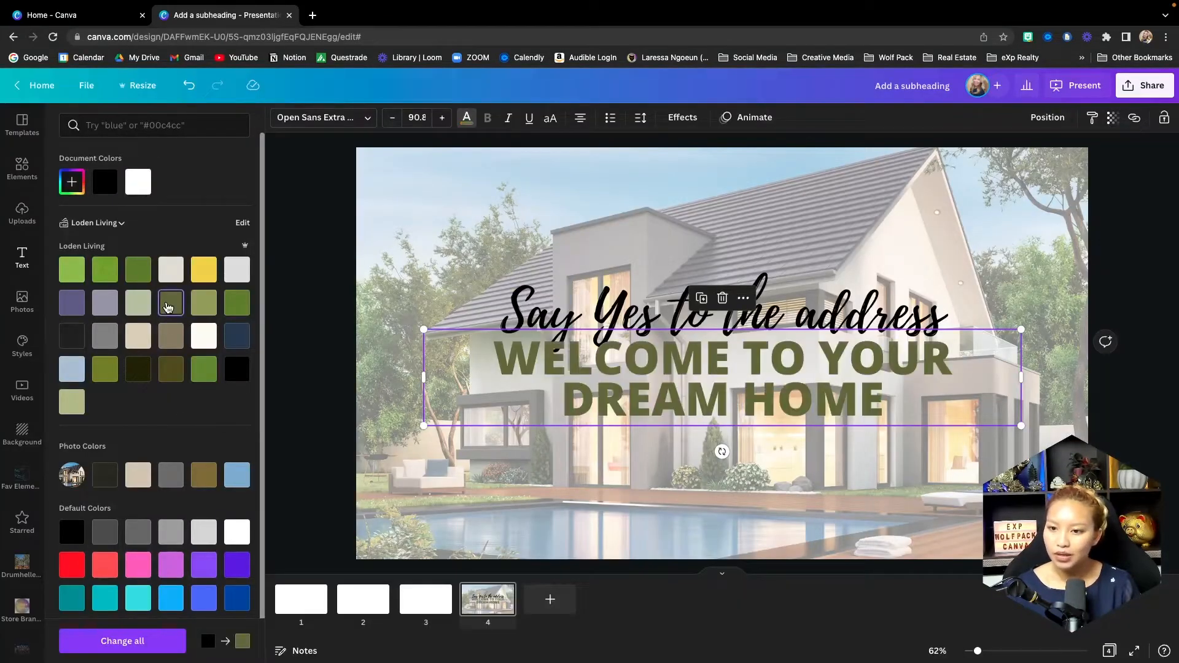
- Try brand colours on the heading, settle on the subheading's olive green, and move the heading slightly down
click(551, 337)
click(176, 371)
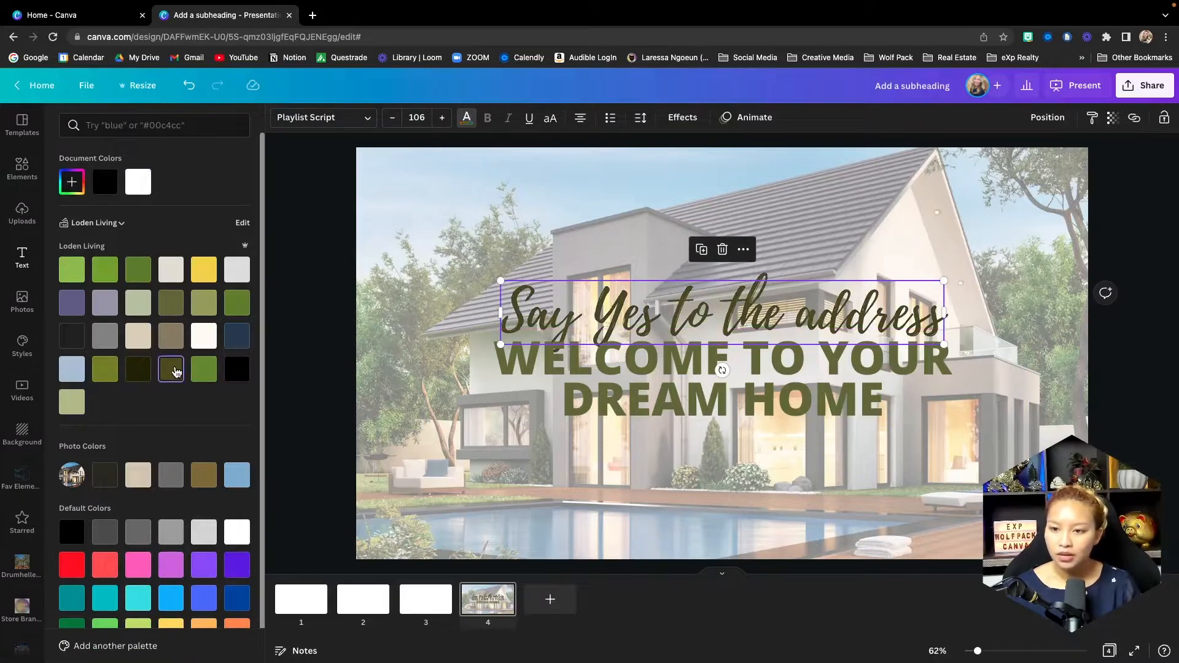
click(177, 304)
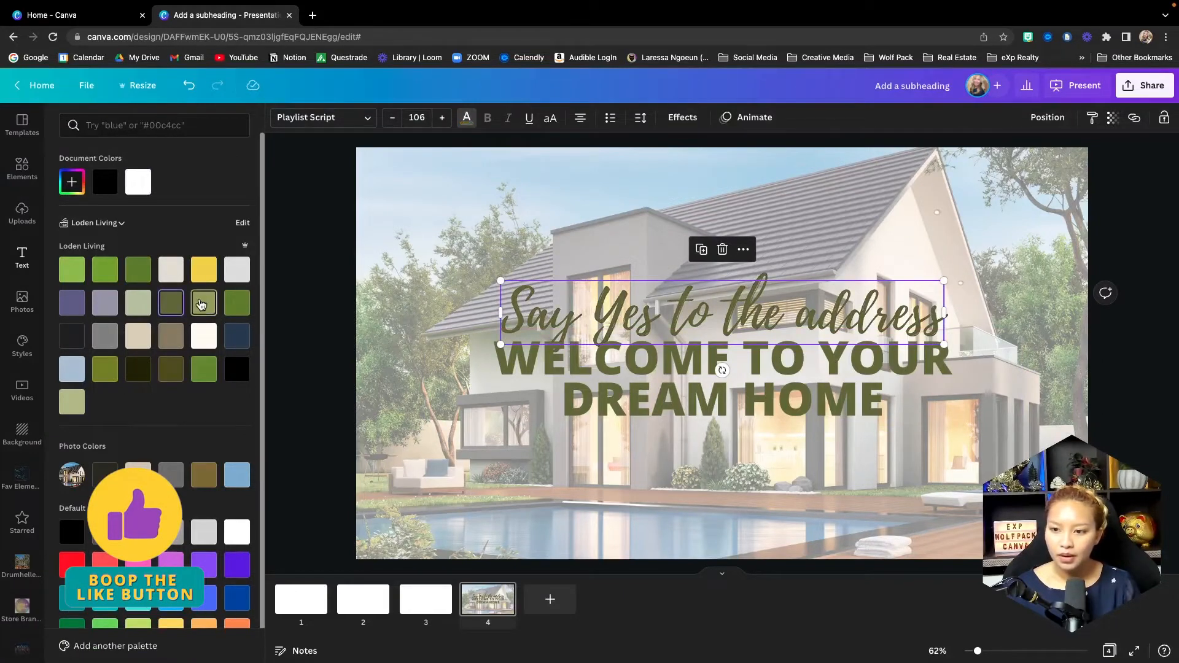
click(201, 303)
click(200, 264)
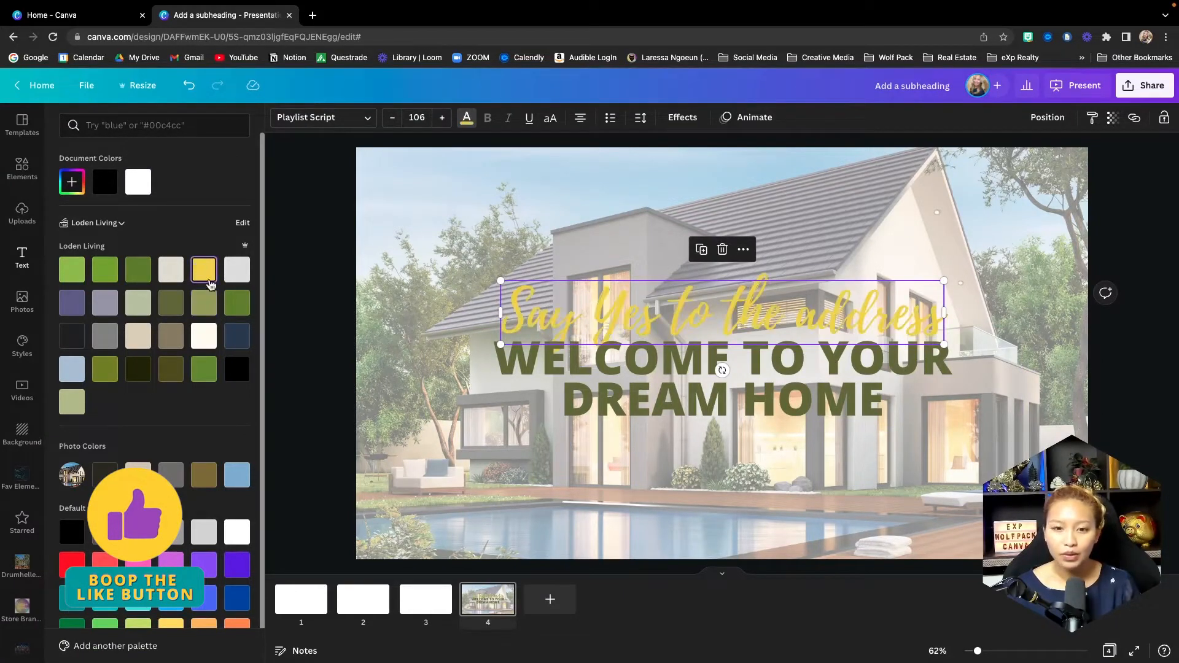
click(167, 305)
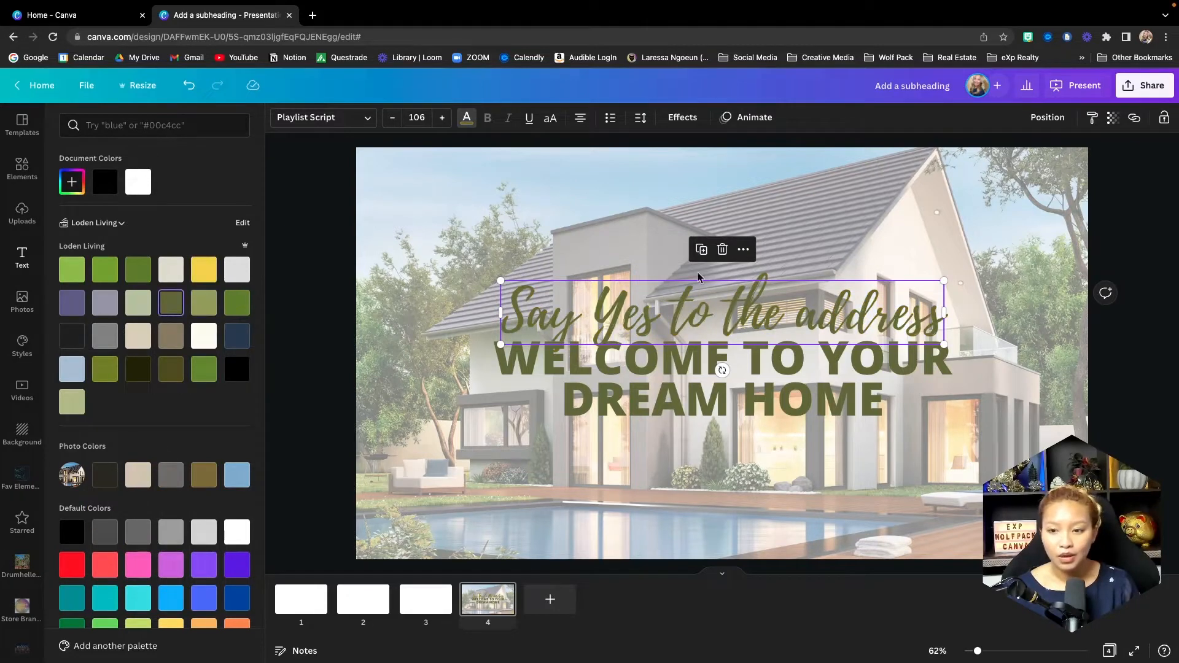
drag(644, 312, 698, 311)
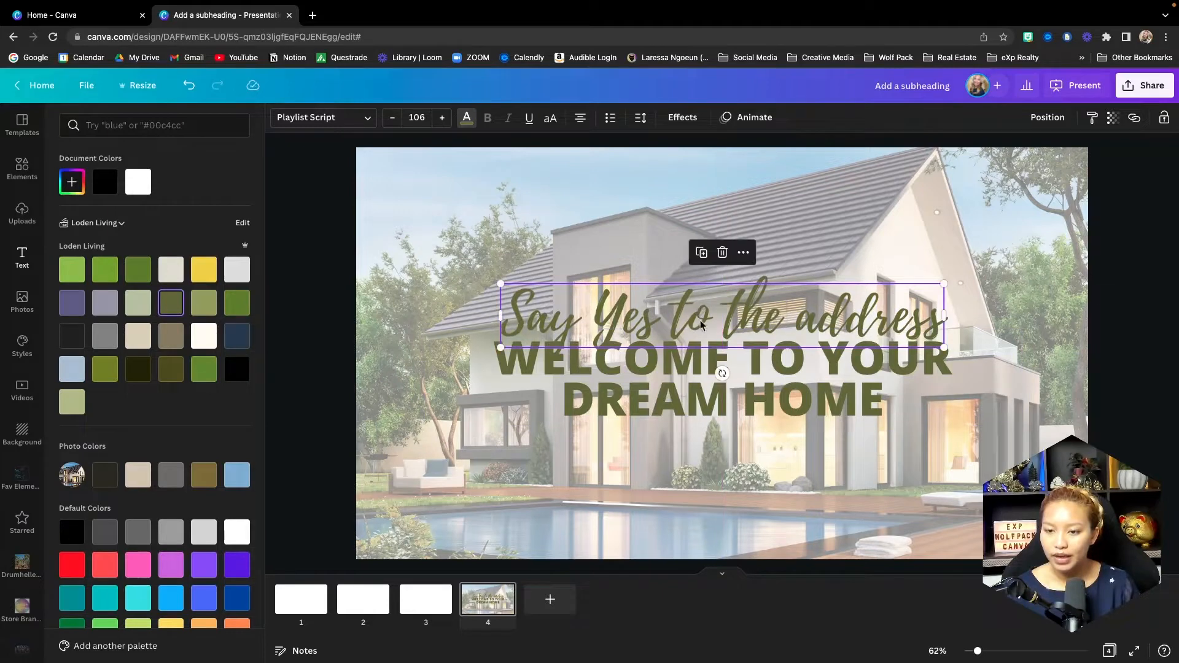
- Apply the Shadow effect to the heading with offset 50, direction -45, blur 0 and transparency 40, keeping the olive shadow colour
click(712, 388)
click(593, 310)
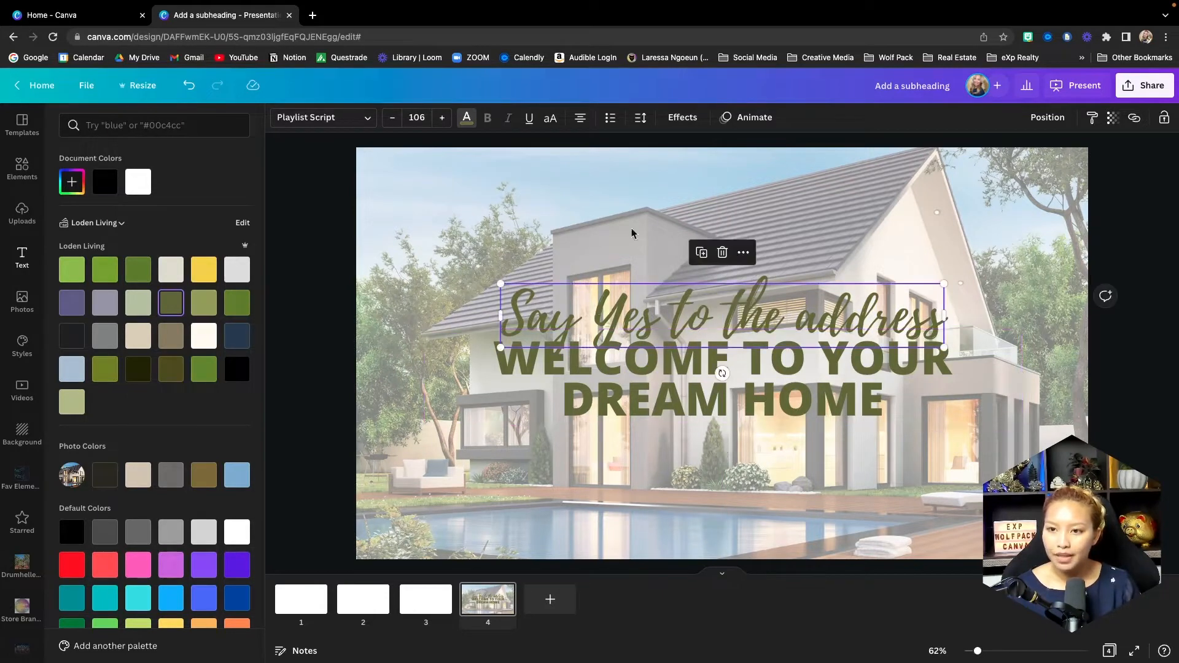
click(683, 119)
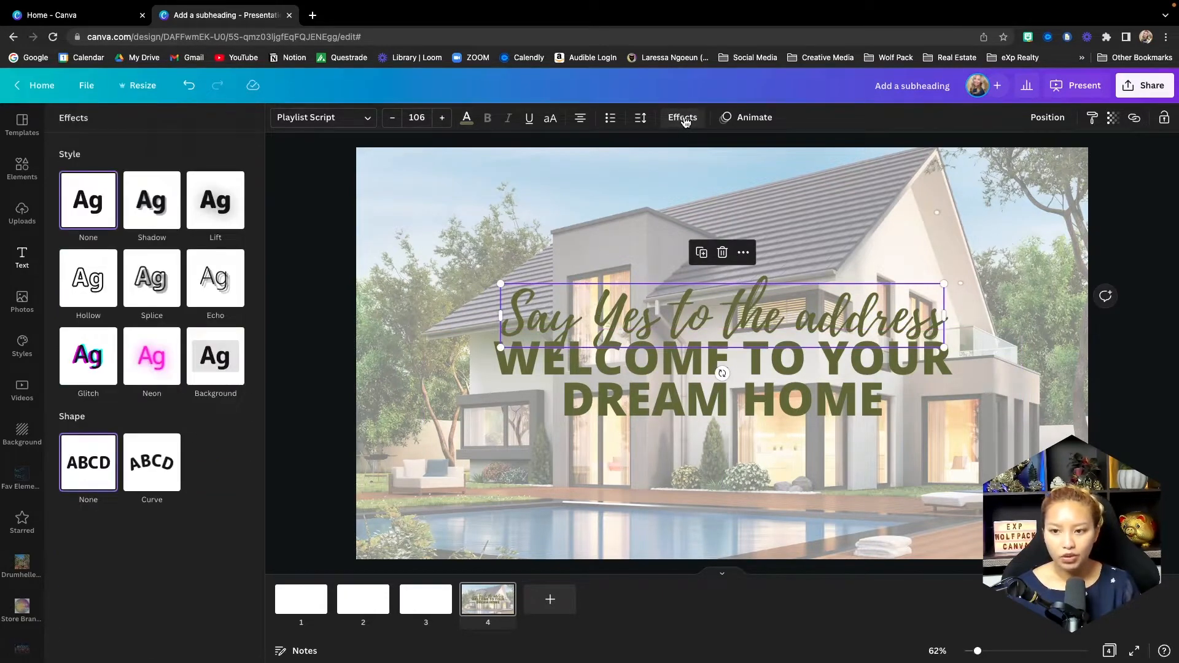
click(217, 208)
click(162, 218)
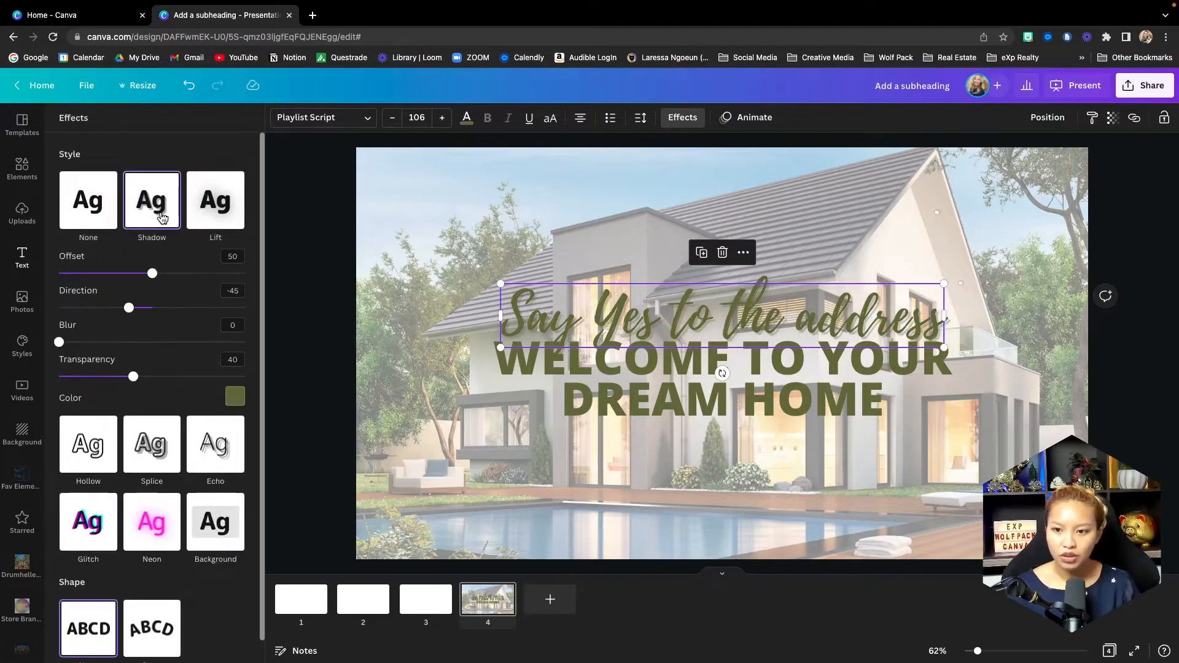
click(235, 397)
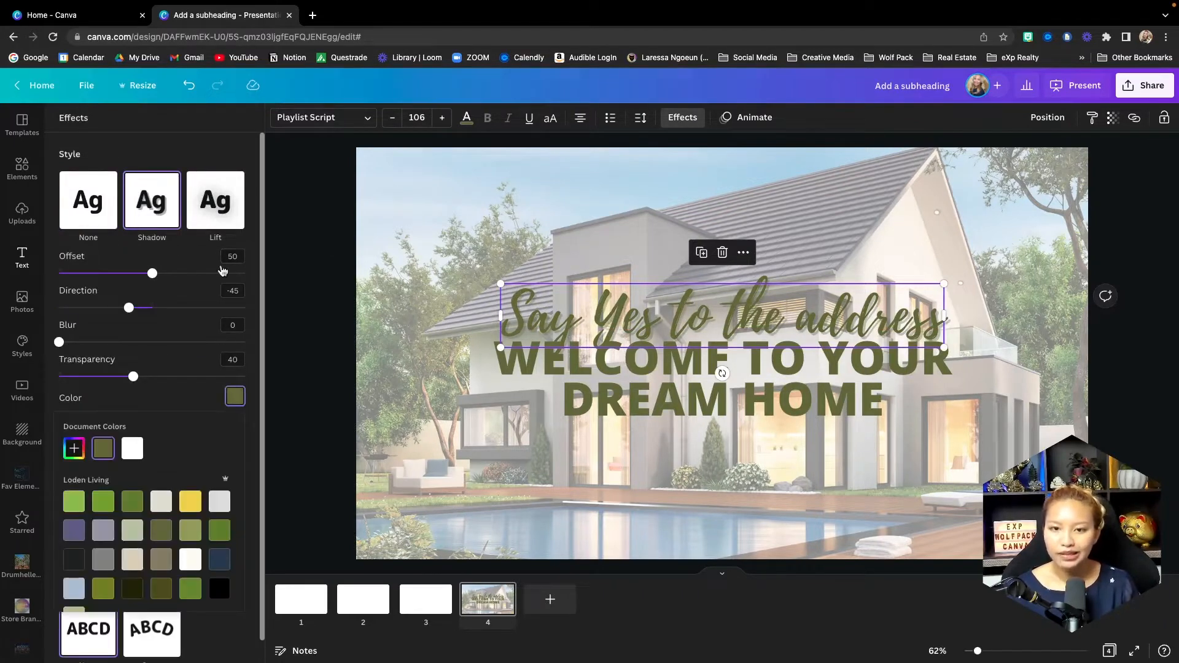
click(208, 145)
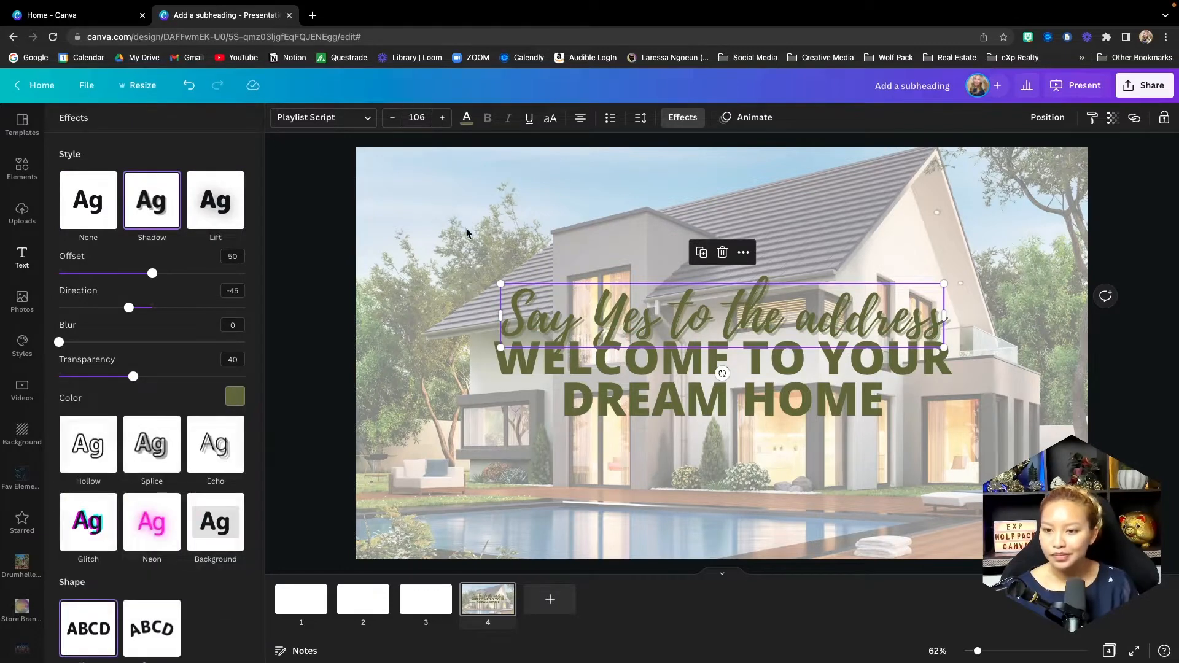
click(951, 417)
click(1122, 441)
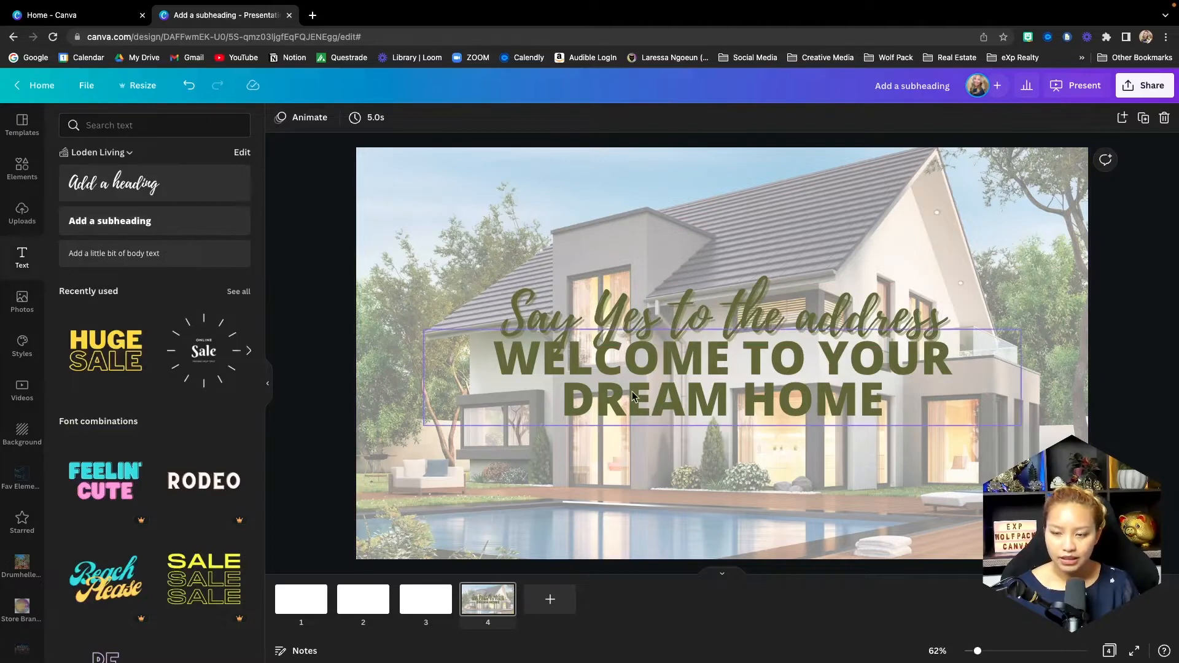
- Search the elements library's graphics for "White" and for "white animation"
click(22, 167)
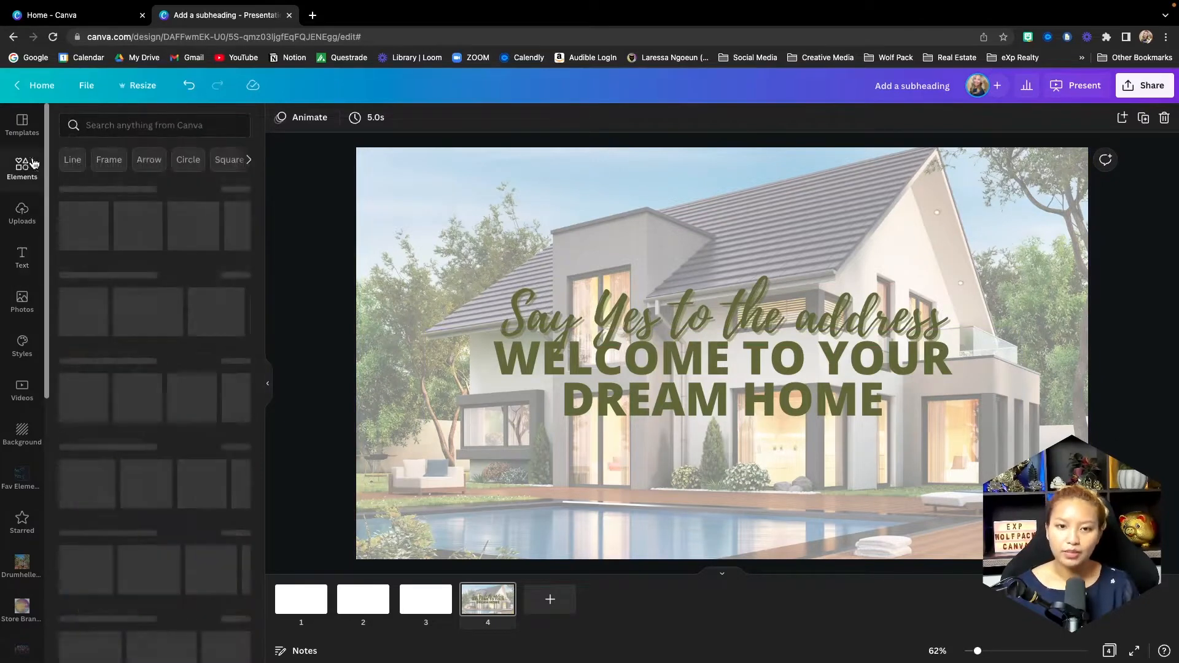
click(122, 128)
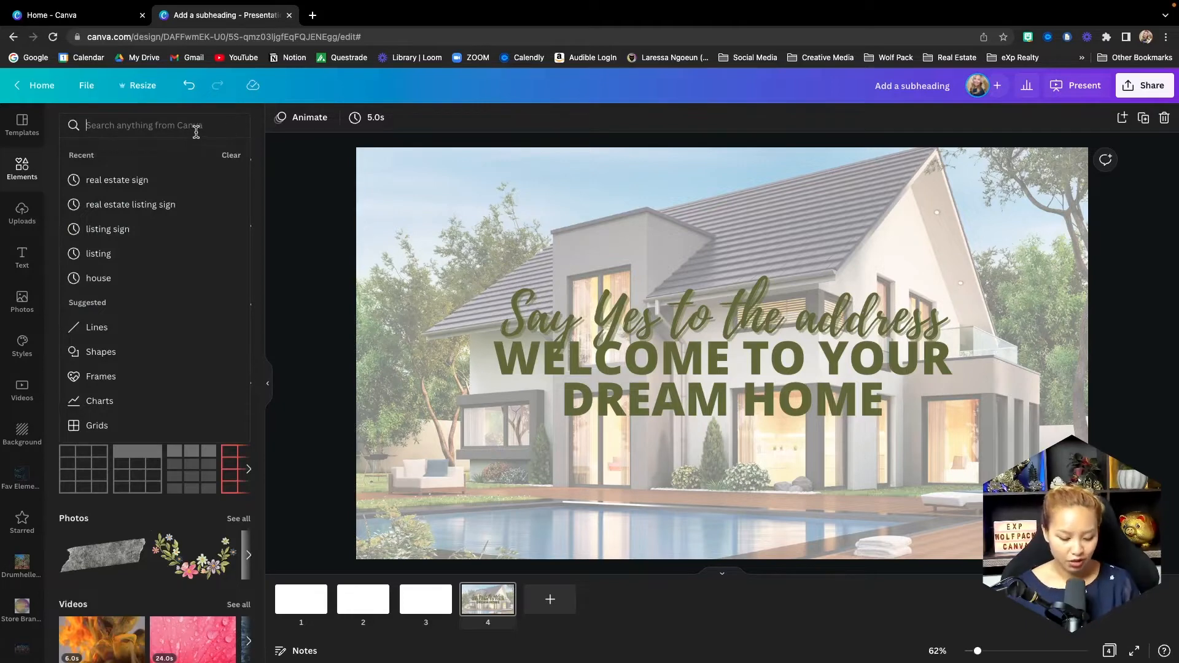
text(W)
key(BackSpace)
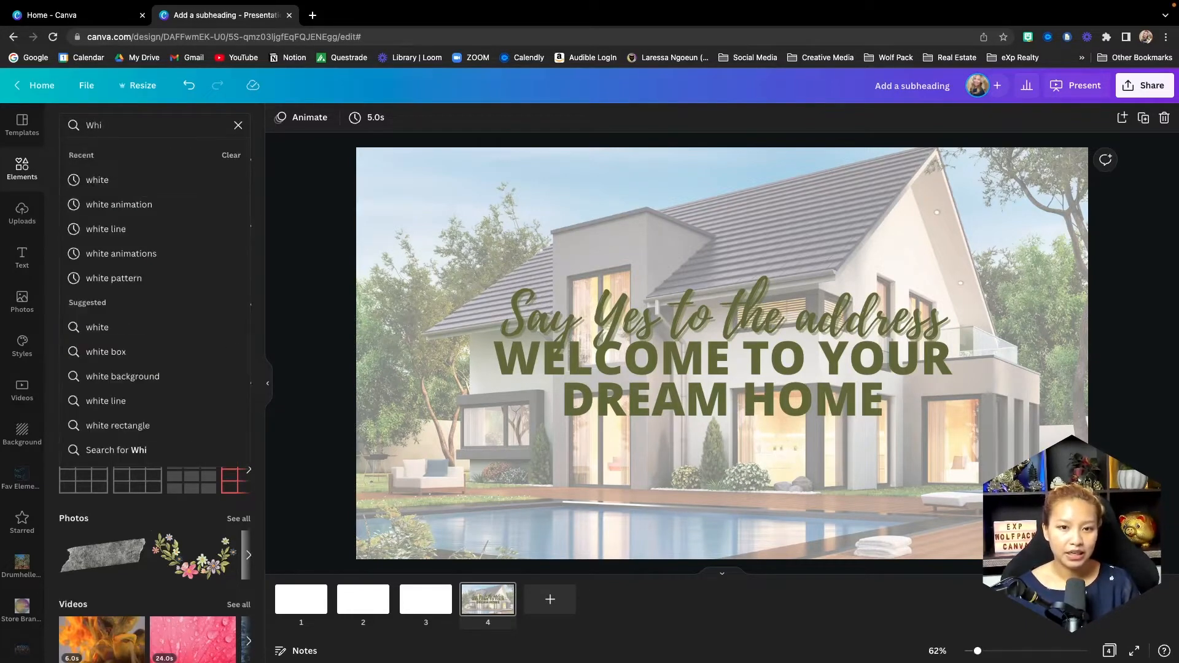
key(Return)
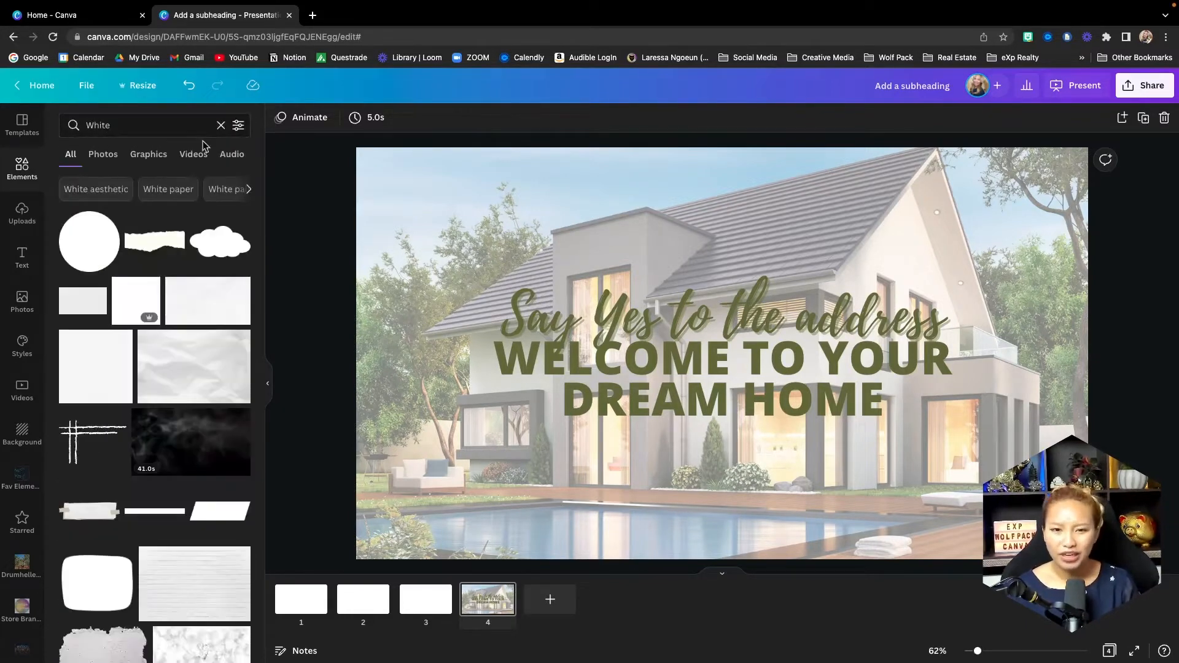
click(154, 155)
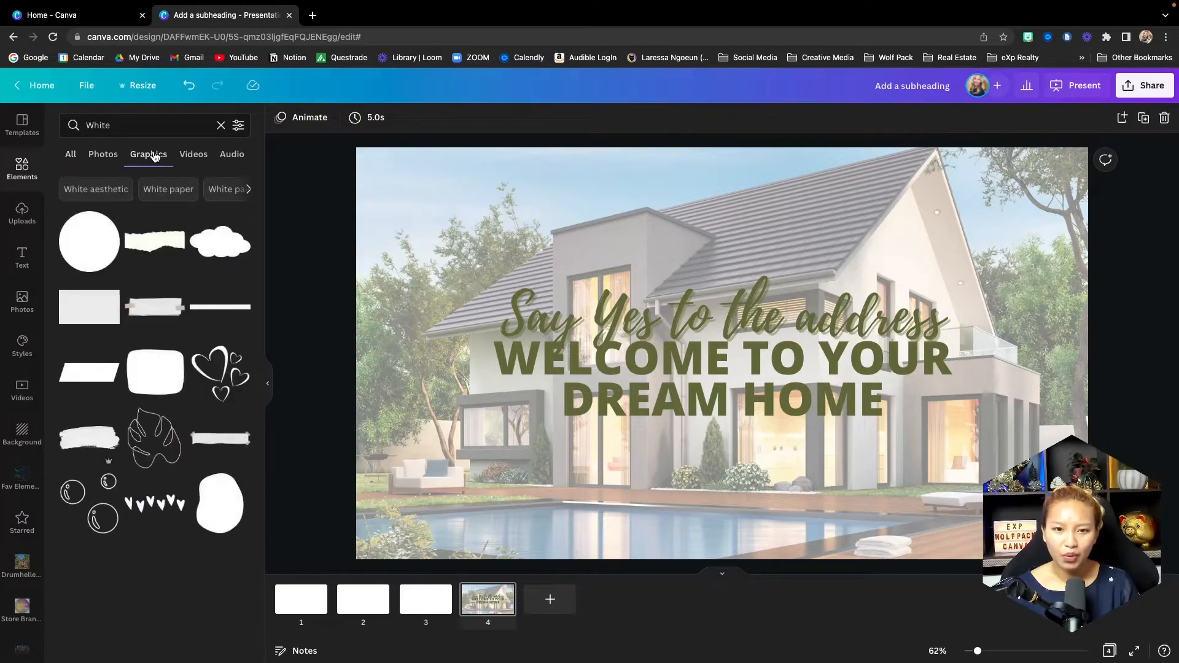
click(133, 123)
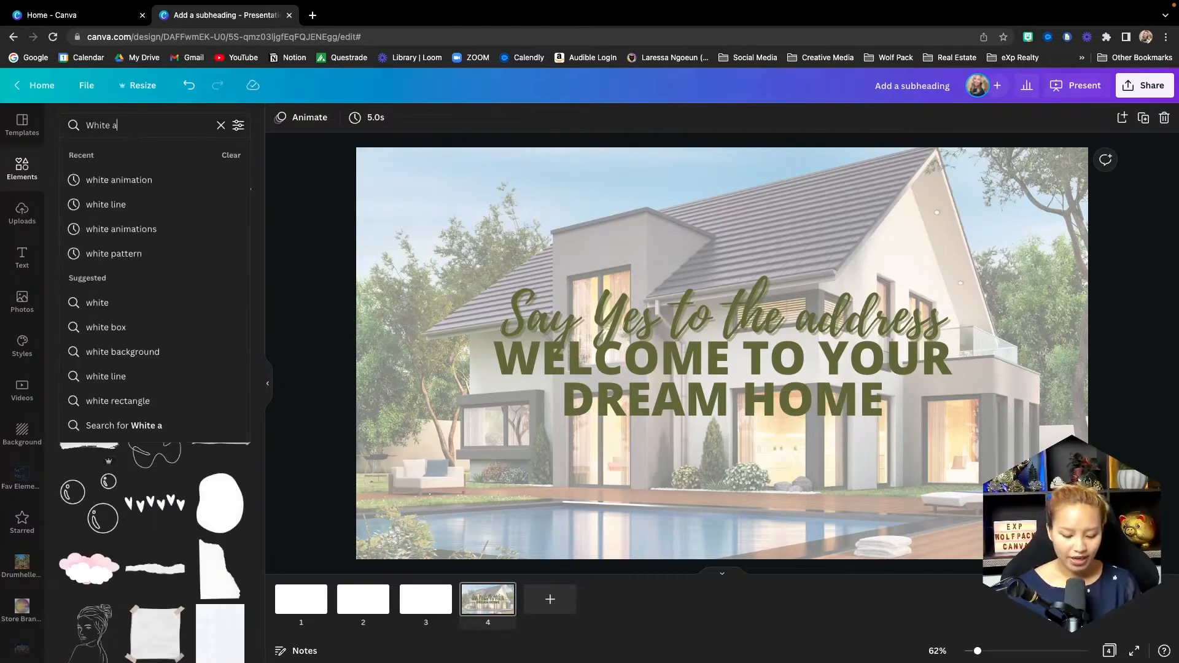
click(142, 180)
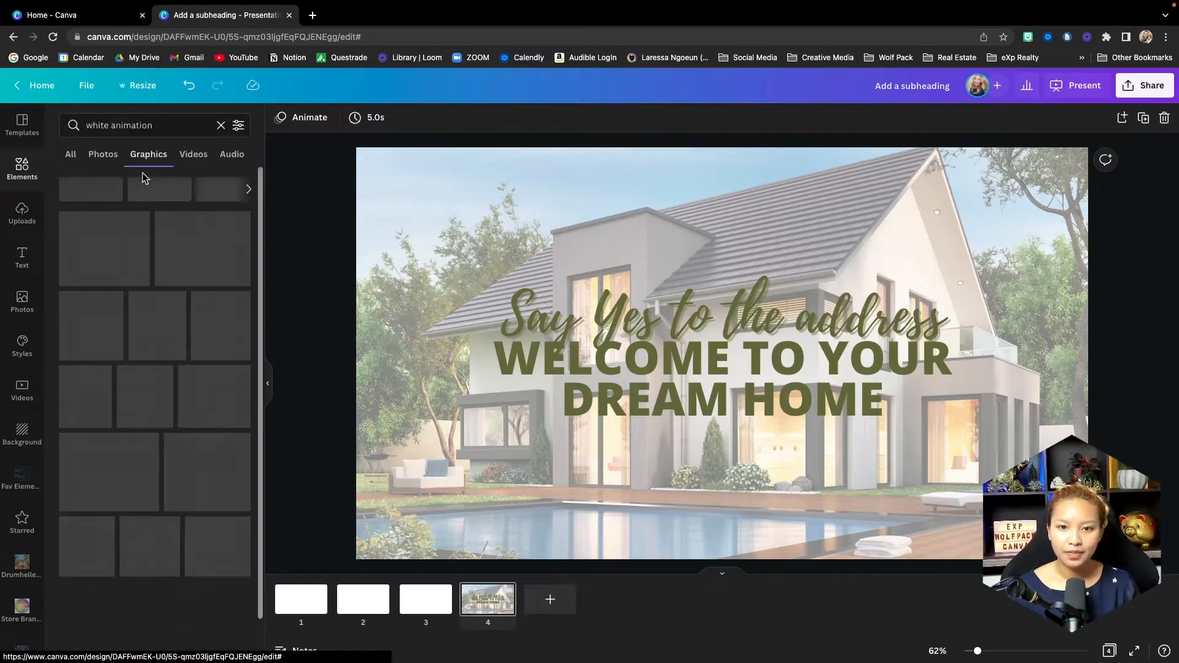
- Filter the graphics results to animated ones only and look through them
click(238, 127)
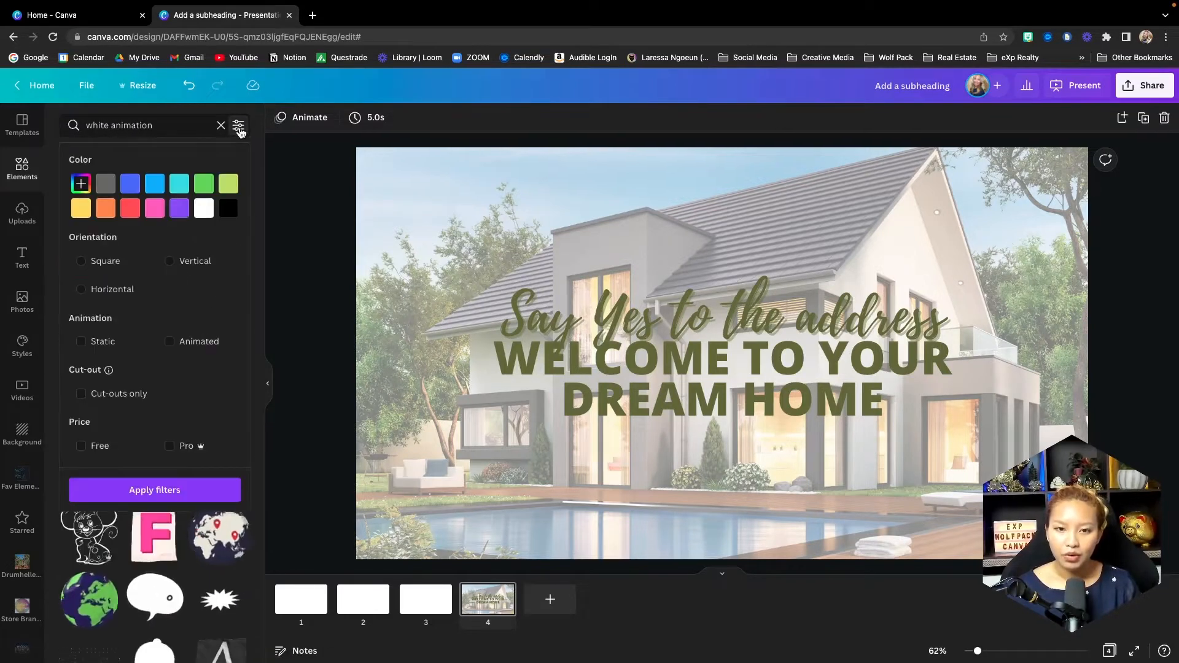
click(172, 343)
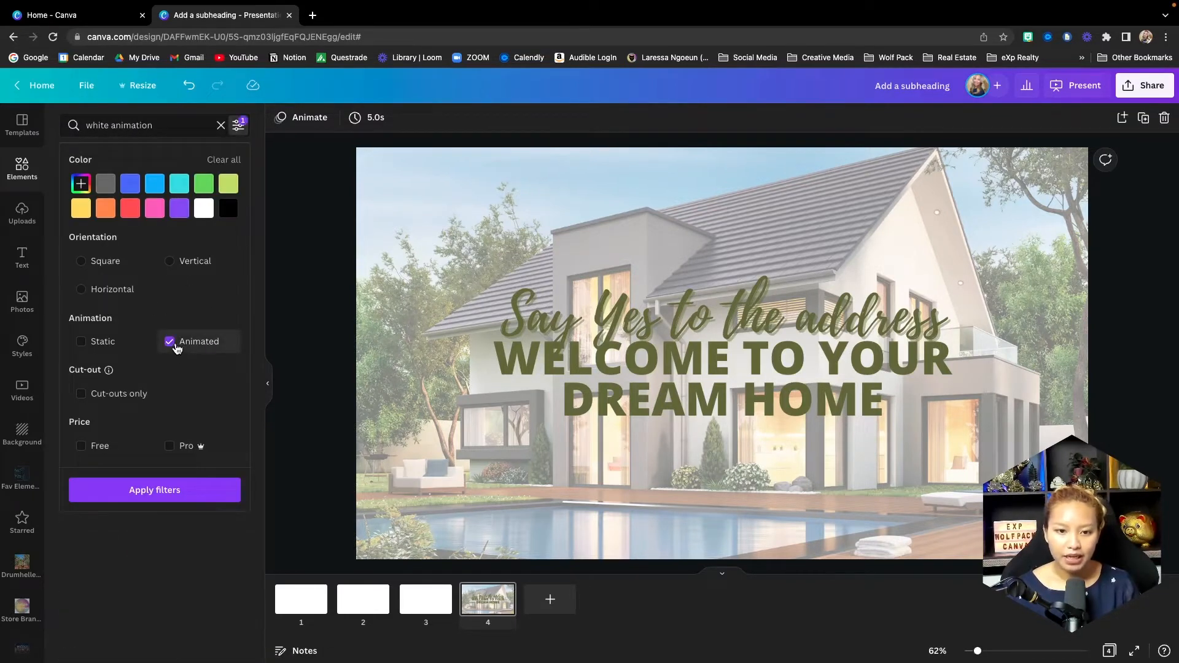
click(184, 482)
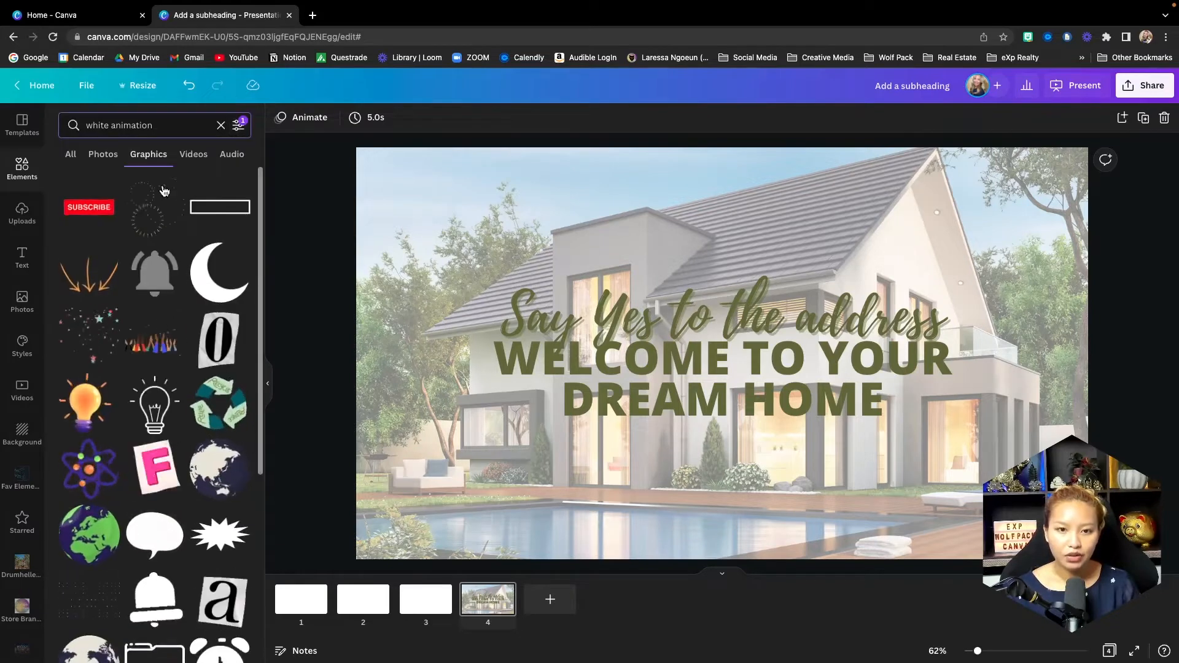
scroll(192, 334, down, 8)
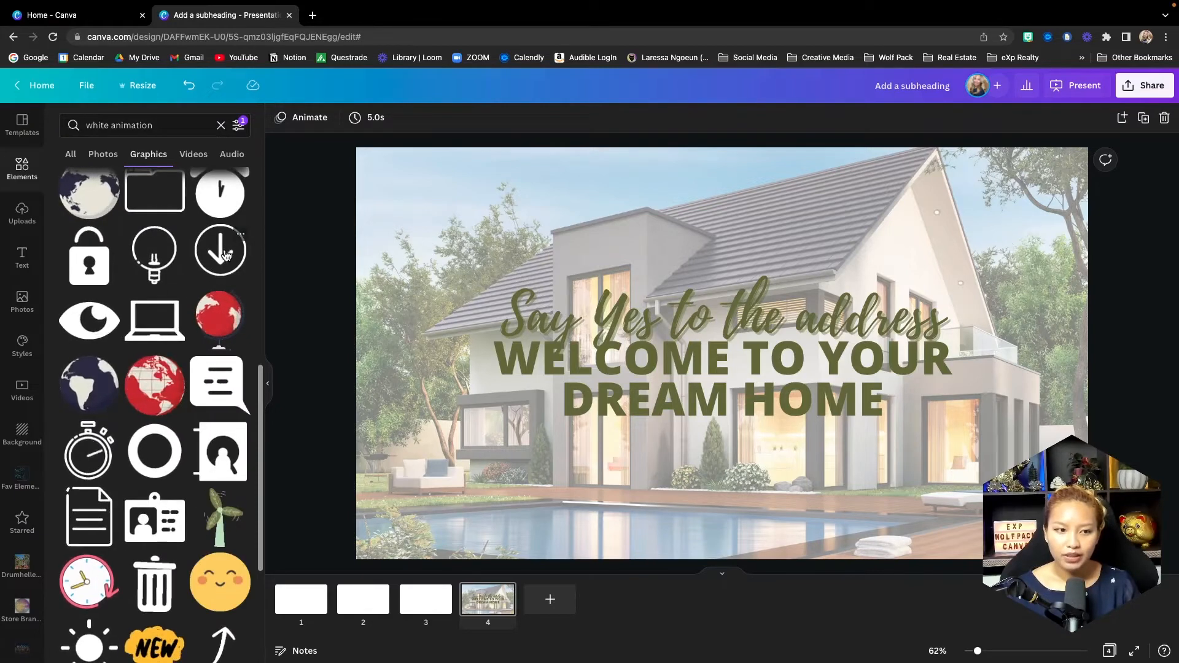
- Search the animated graphics for "arrow" and add the white double chevron pointing down to the slide
click(163, 125)
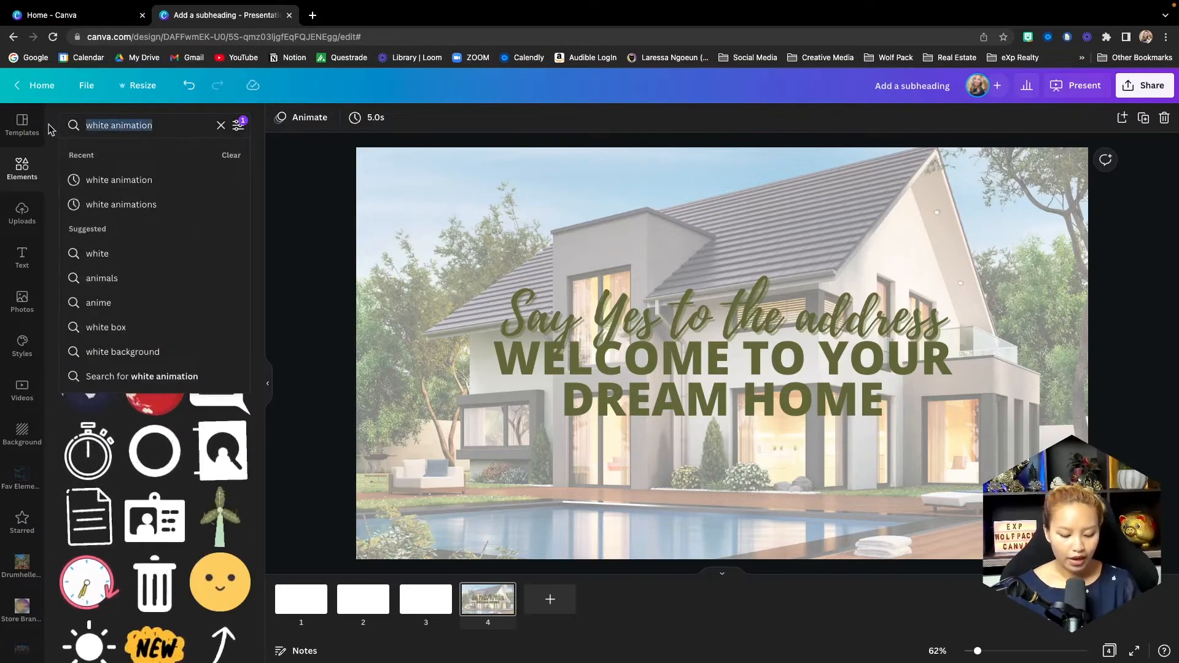
text(arrow)
key(Return)
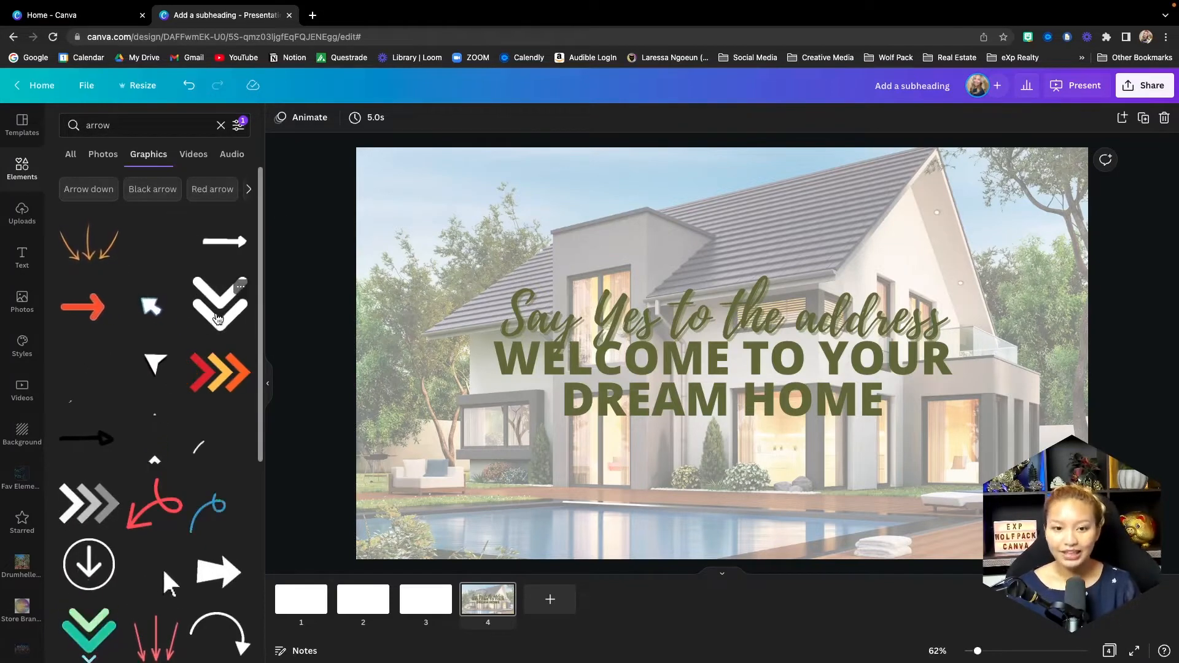
click(226, 315)
- Shrink the chevron arrow to a small icon and place it horizontally centred just above the heading
drag(862, 190, 635, 458)
click(960, 507)
click(828, 195)
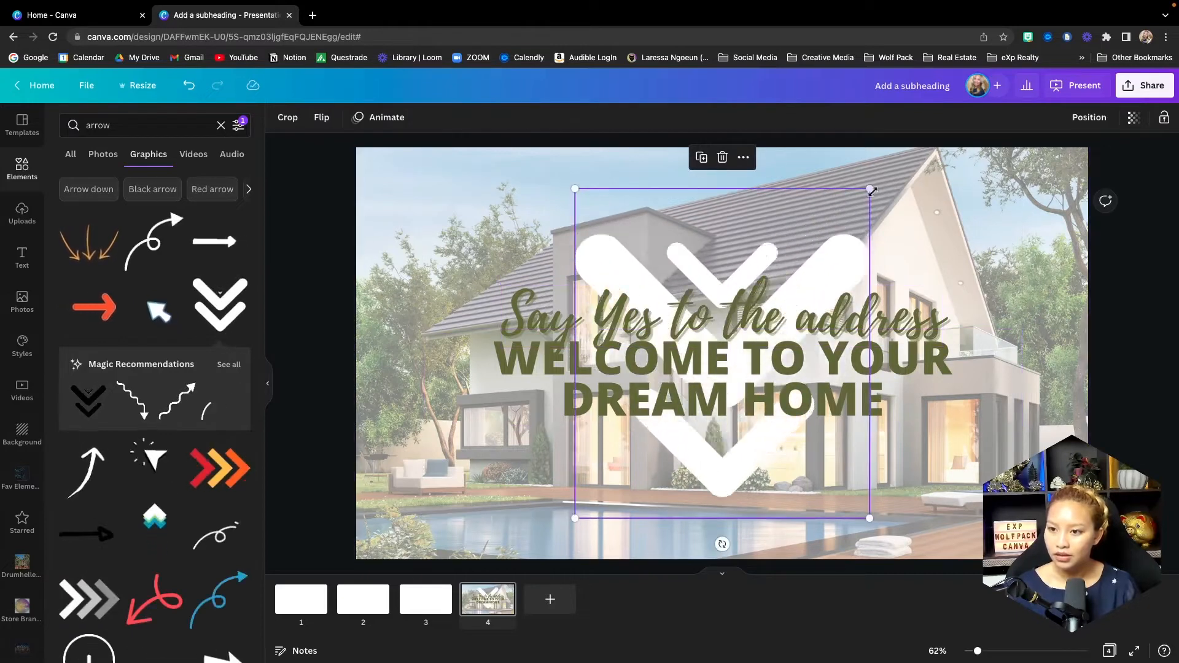
drag(867, 191, 644, 439)
drag(608, 489, 731, 243)
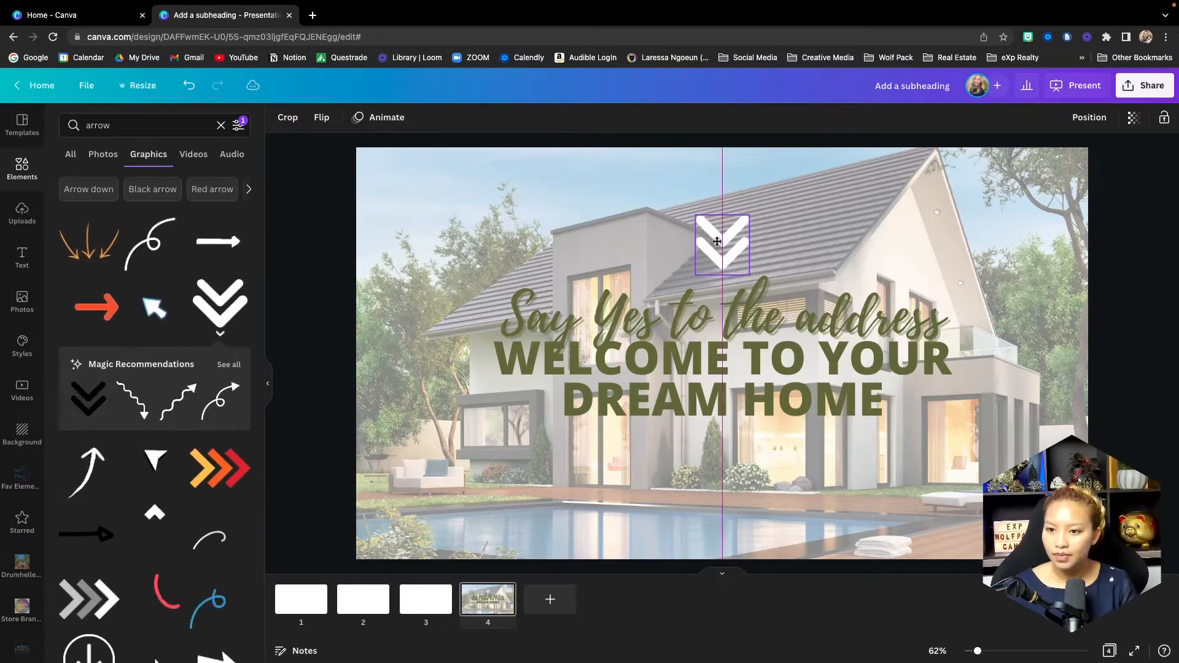
- Add a plain square from the Other Shapes group of the lines and shapes library to the slide
click(811, 497)
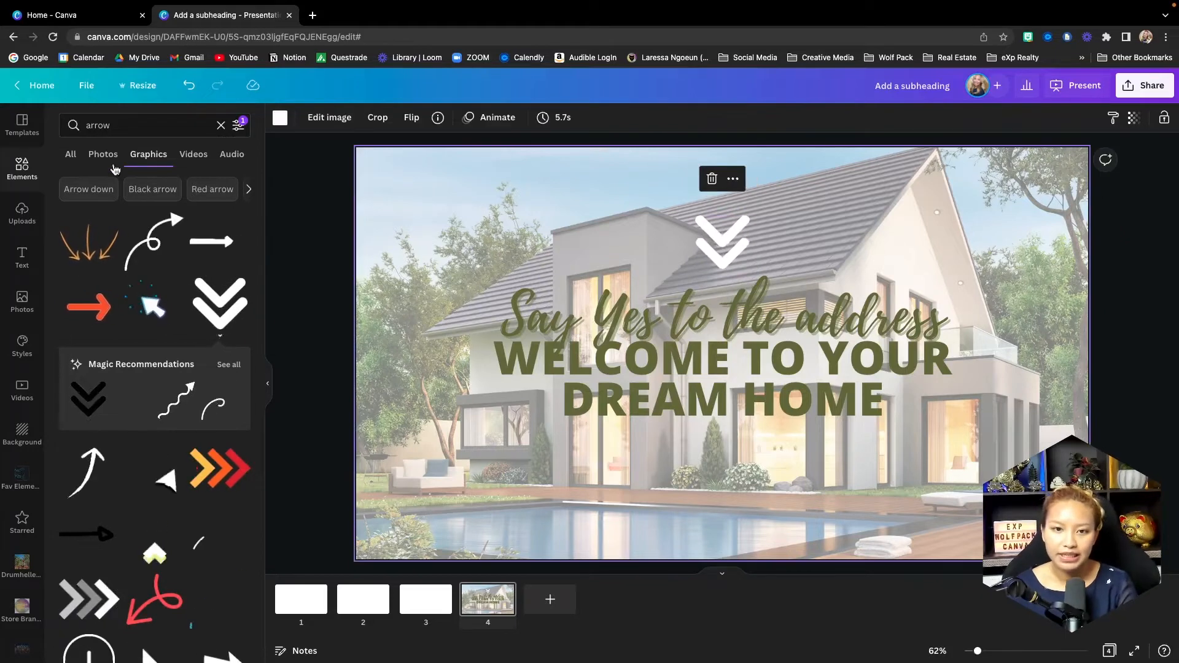
click(23, 257)
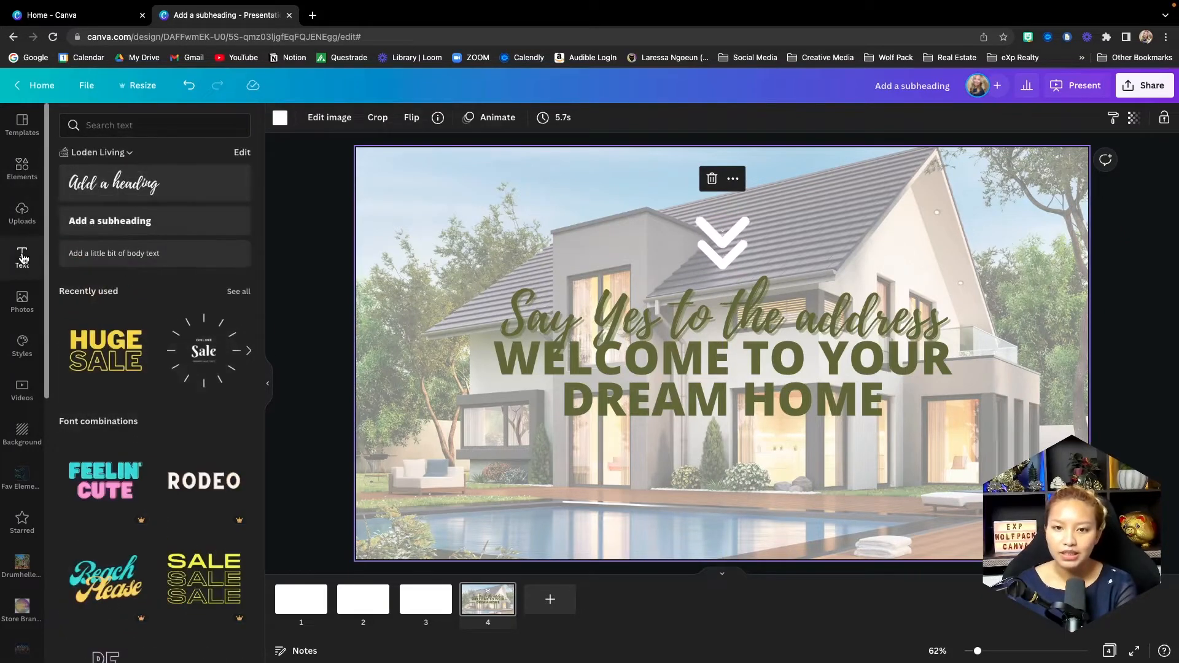
click(22, 171)
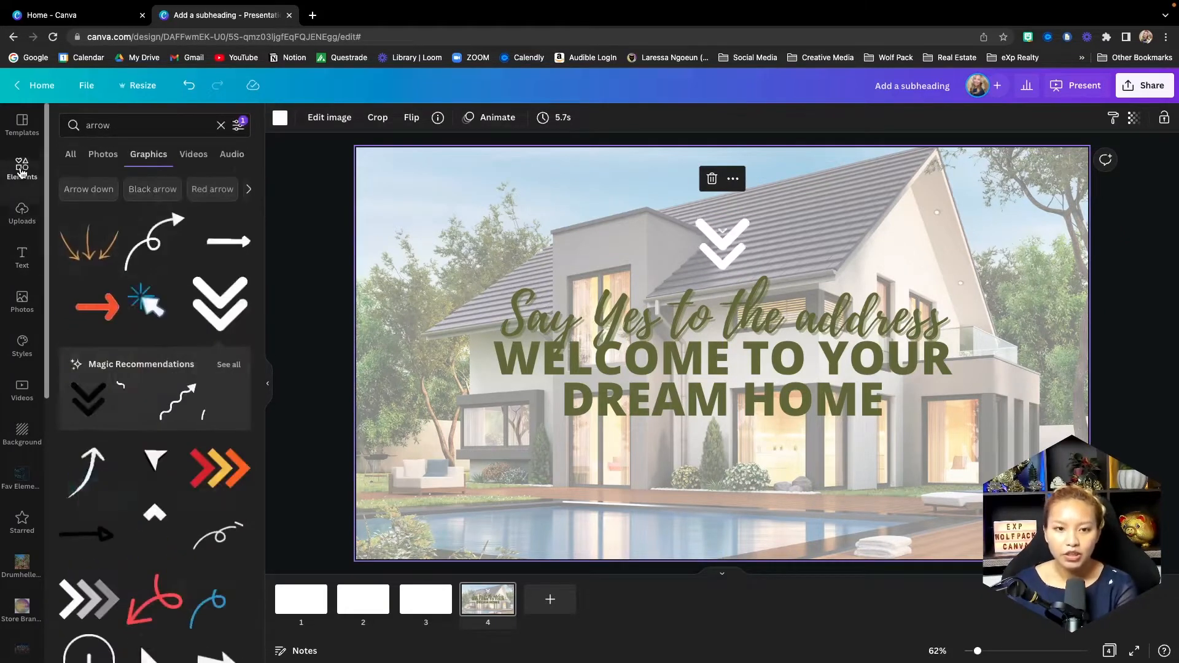
click(221, 125)
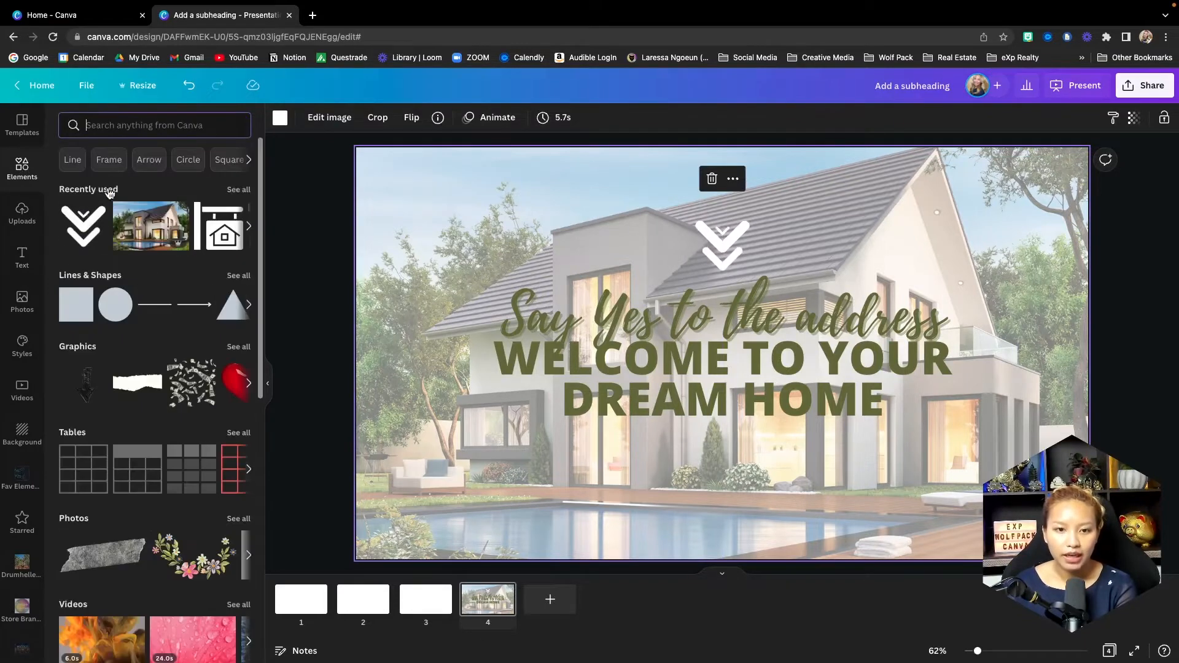
click(240, 276)
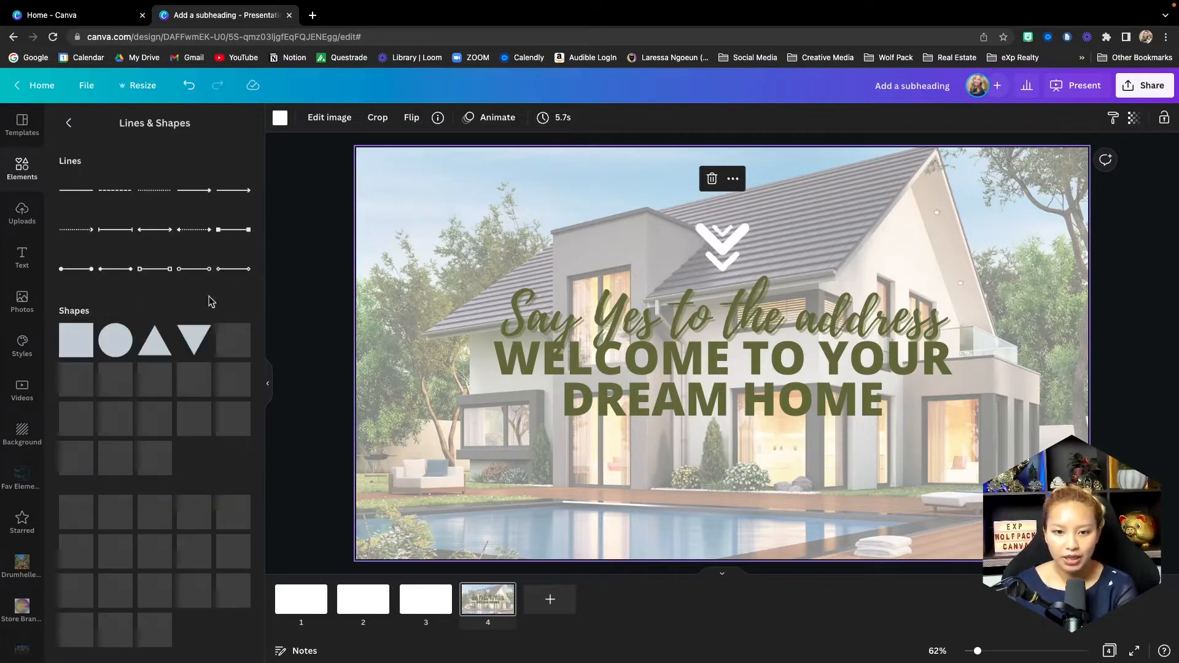
scroll(188, 497, down, 3)
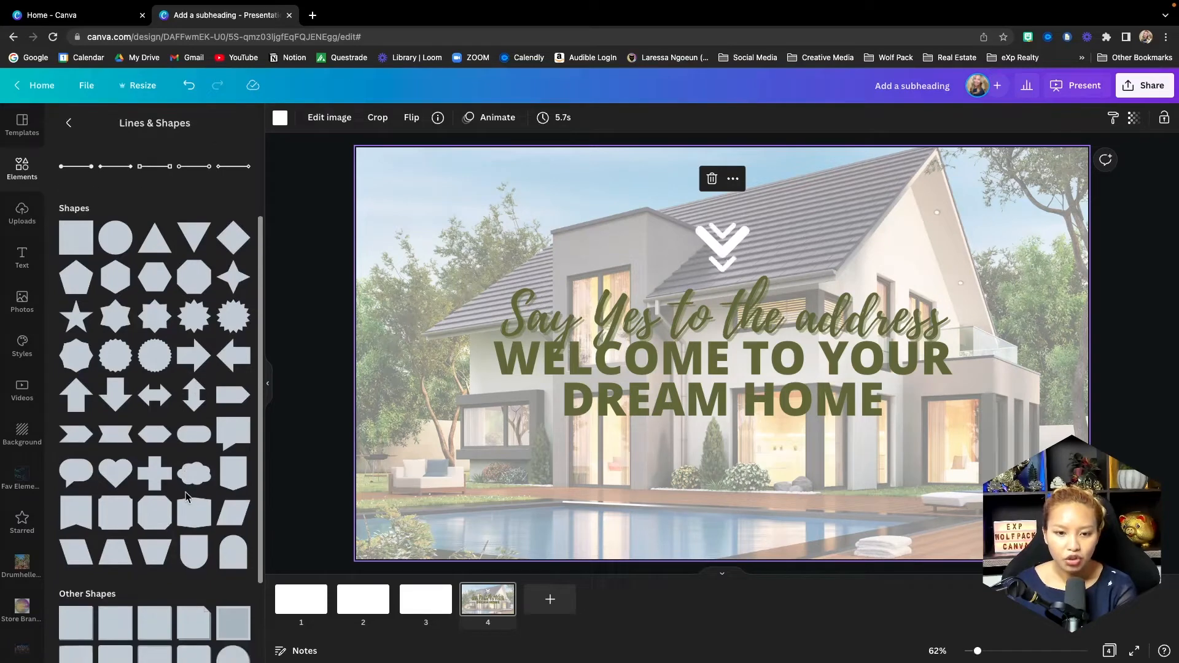
scroll(188, 497, down, 1)
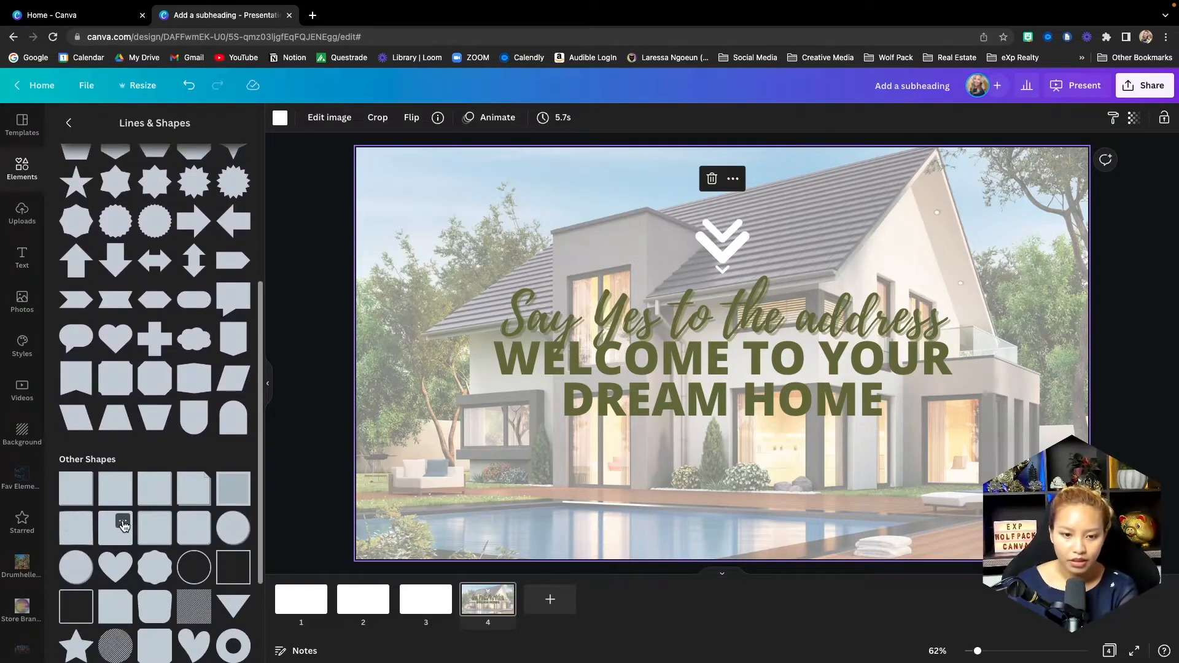
click(111, 534)
- Resize the yellow square into a thin horizontal bar and centre it just below the "DREAM HOME" line
drag(677, 256, 695, 372)
drag(847, 570, 735, 437)
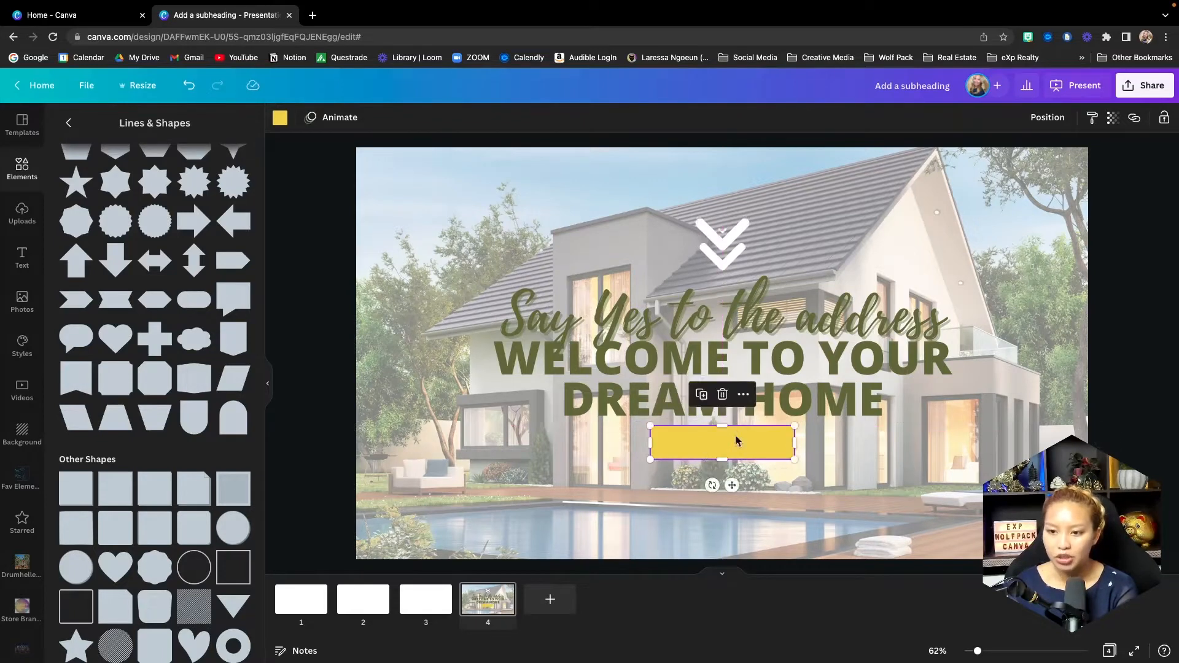
drag(796, 461, 836, 442)
drag(763, 443, 742, 449)
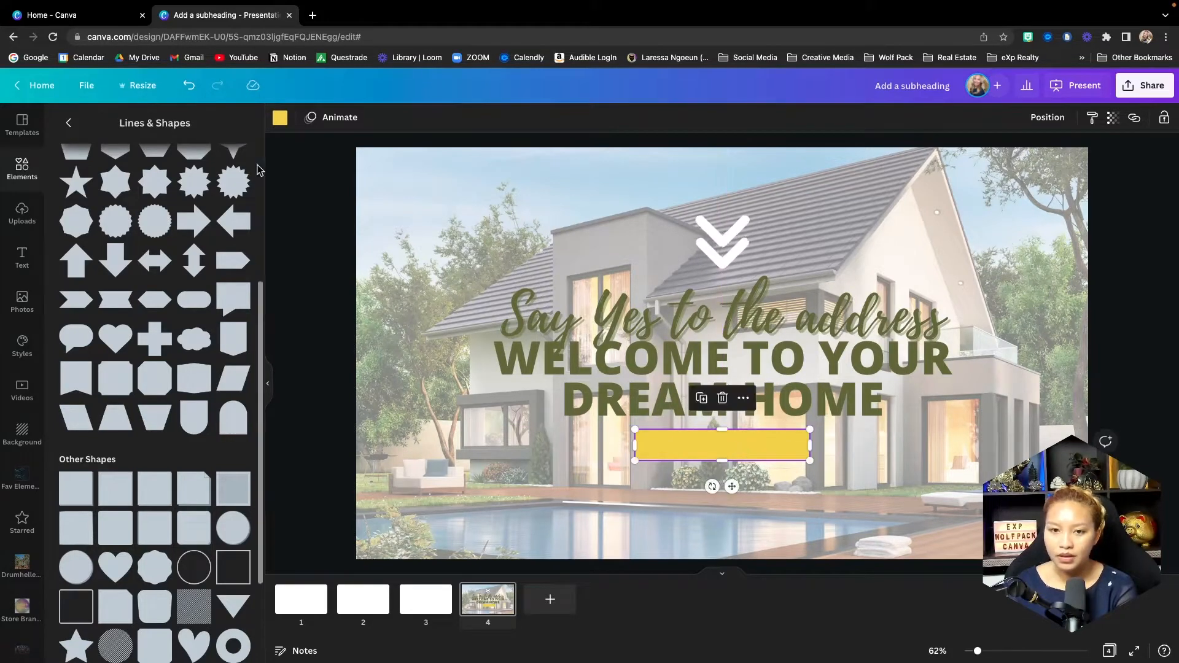
- Fill the bar below the heading with white, widen it slightly and keep it horizontally centred
click(280, 118)
click(164, 189)
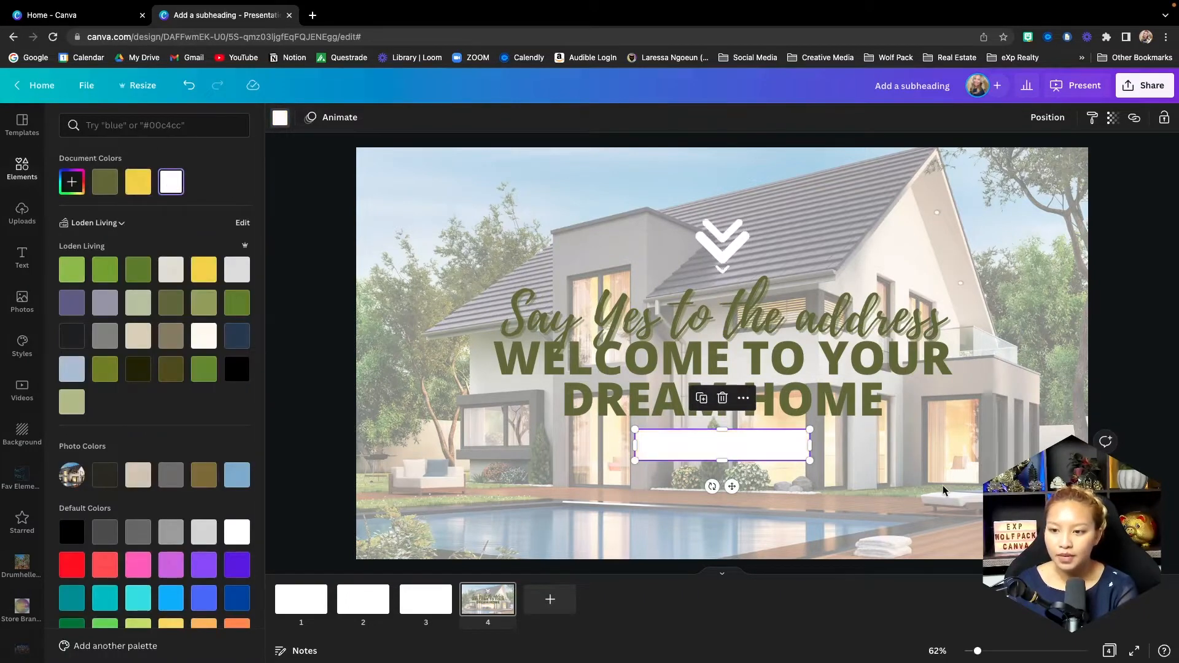
click(710, 436)
click(862, 493)
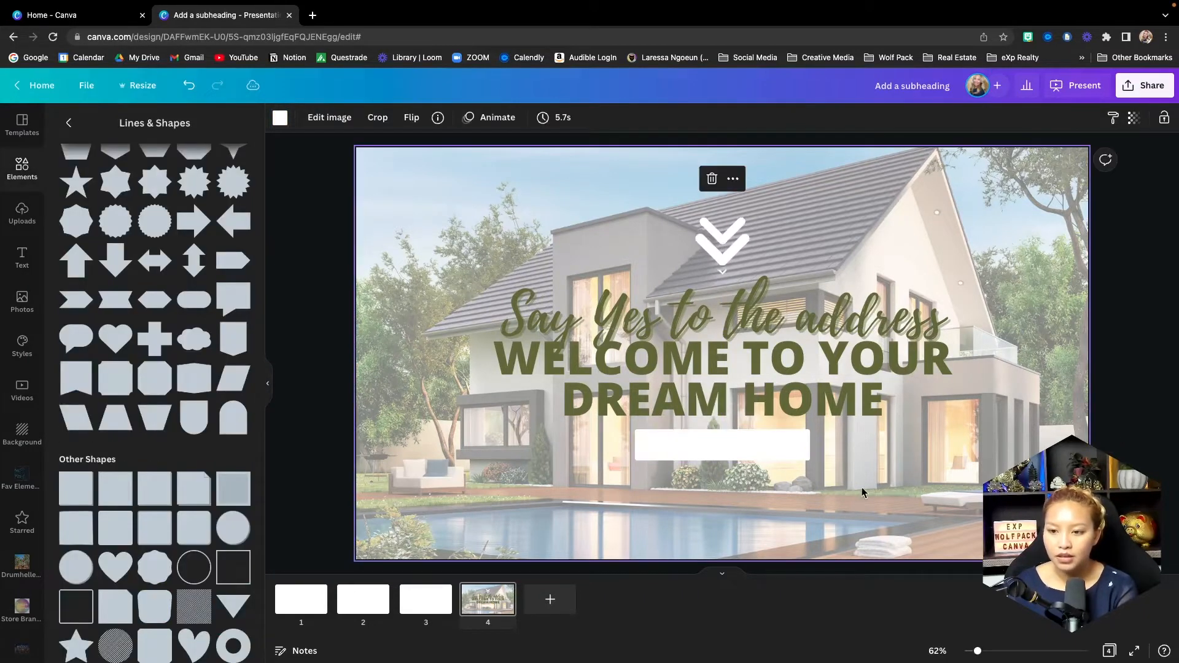
click(776, 451)
drag(810, 445, 782, 448)
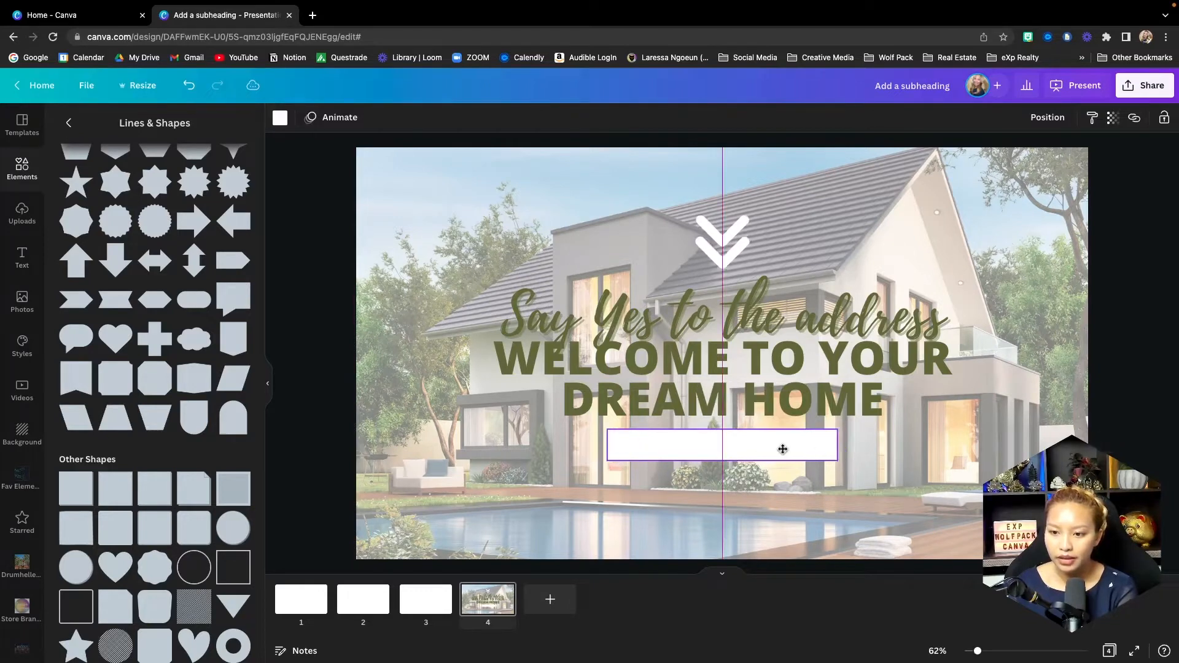
- Add body text reading "VIEW HOME TOUR" and place it on the white bar
click(25, 261)
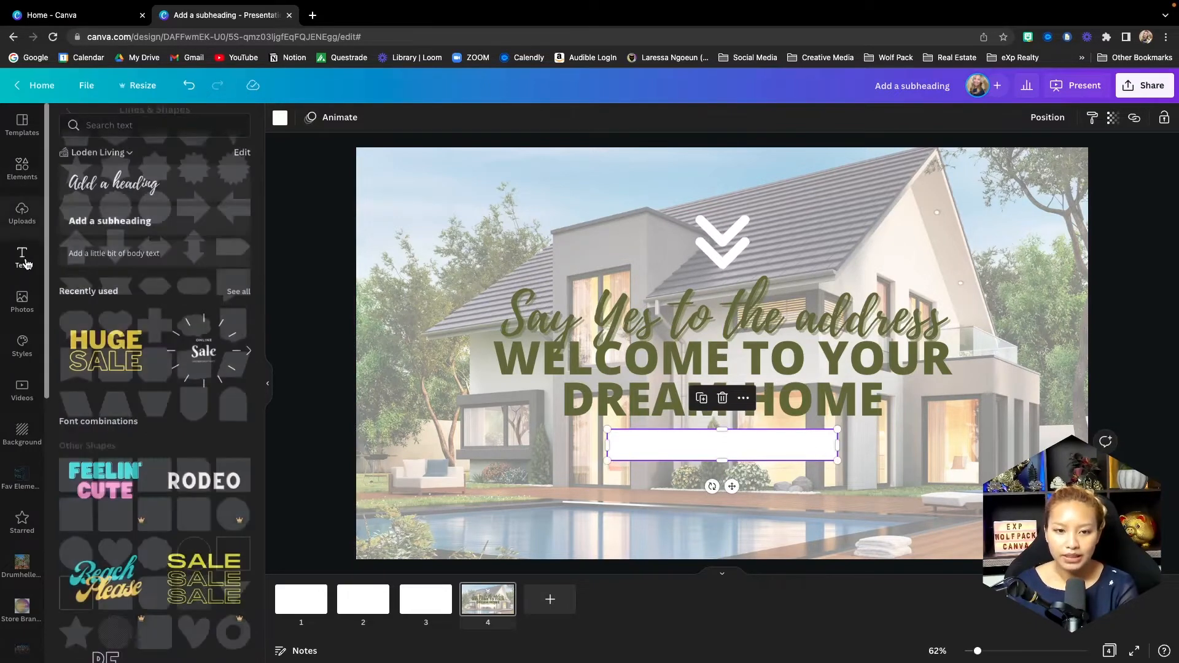
click(114, 253)
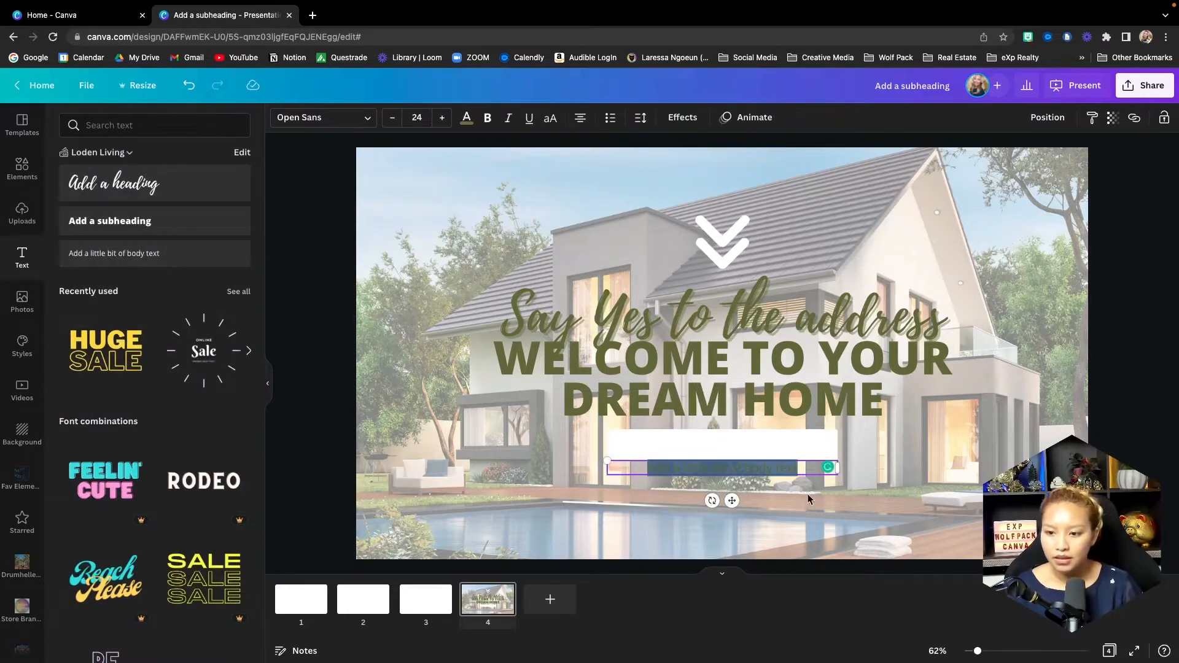
mouse_move(730, 500)
mouse_down()
mouse_move(731, 467)
mouse_move(731, 477)
mouse_up()
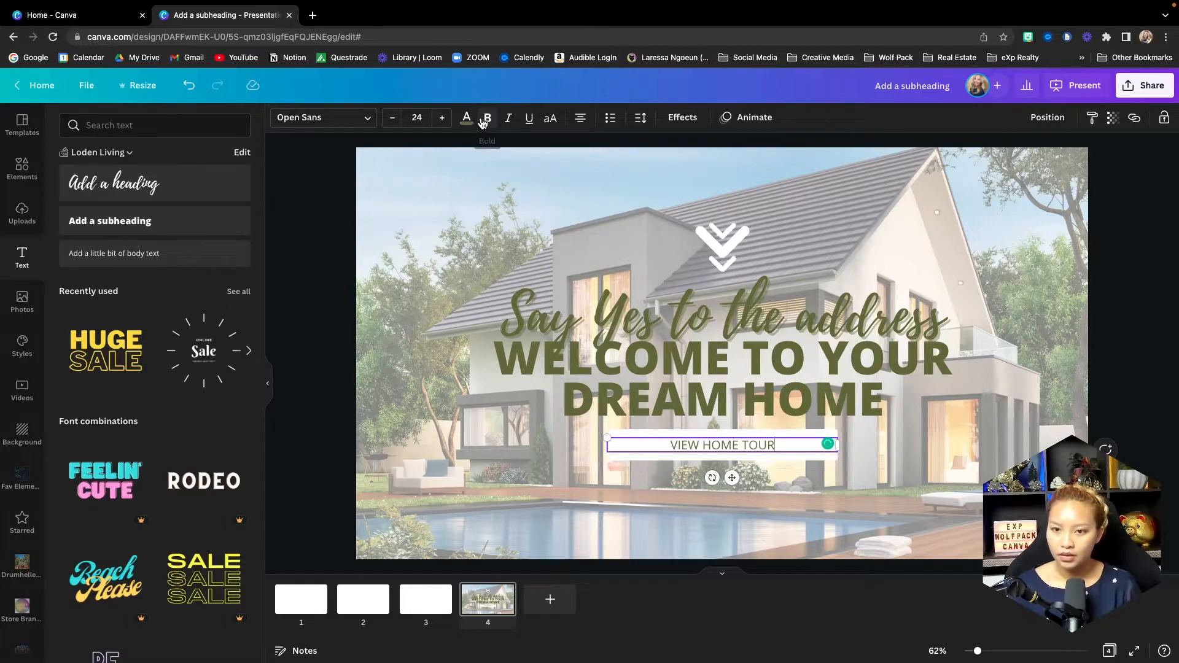
click(915, 482)
- Make the "VIEW HOME TOUR" text bold and give it the Lift effect
click(758, 447)
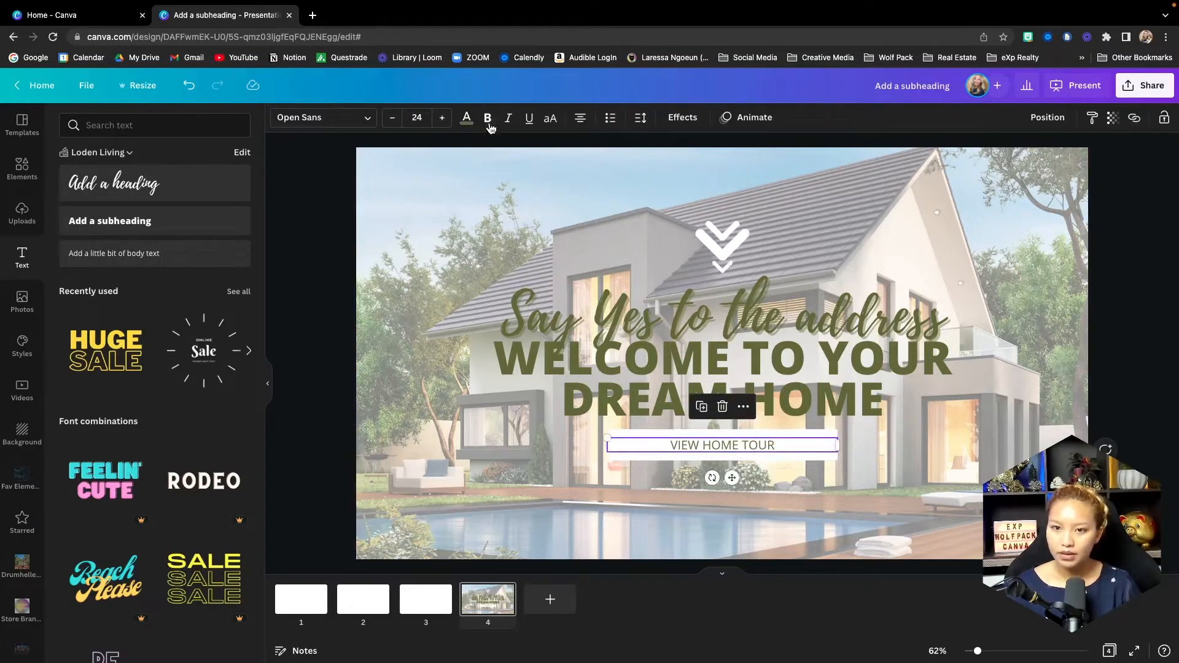
click(468, 118)
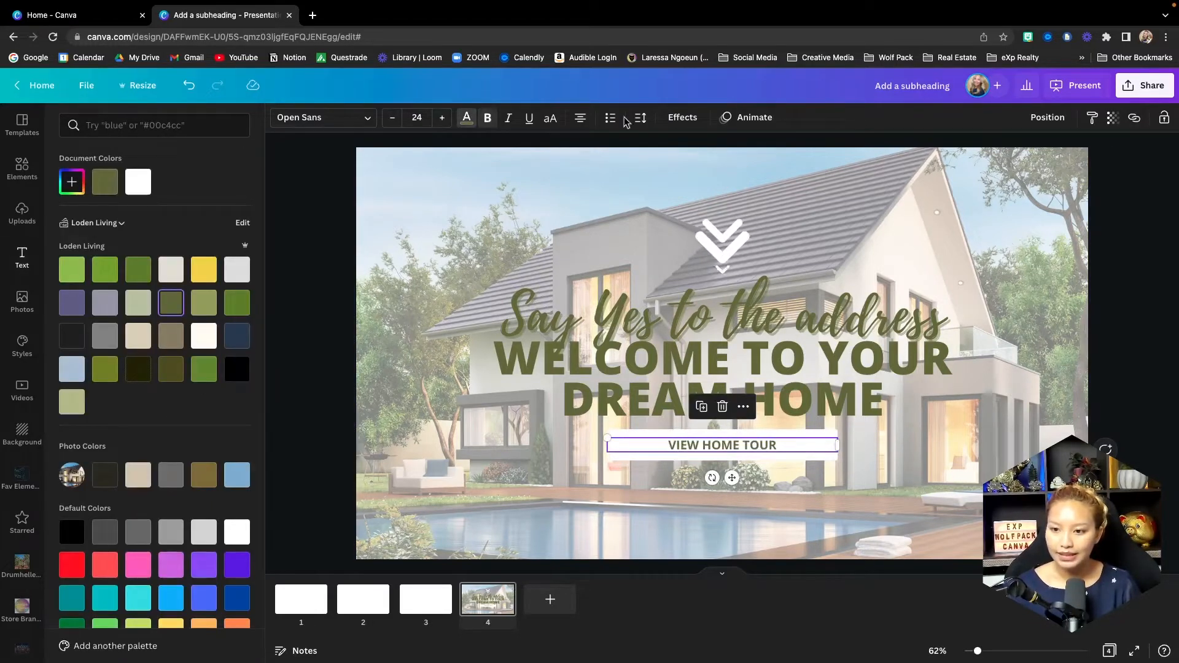
click(682, 119)
click(206, 218)
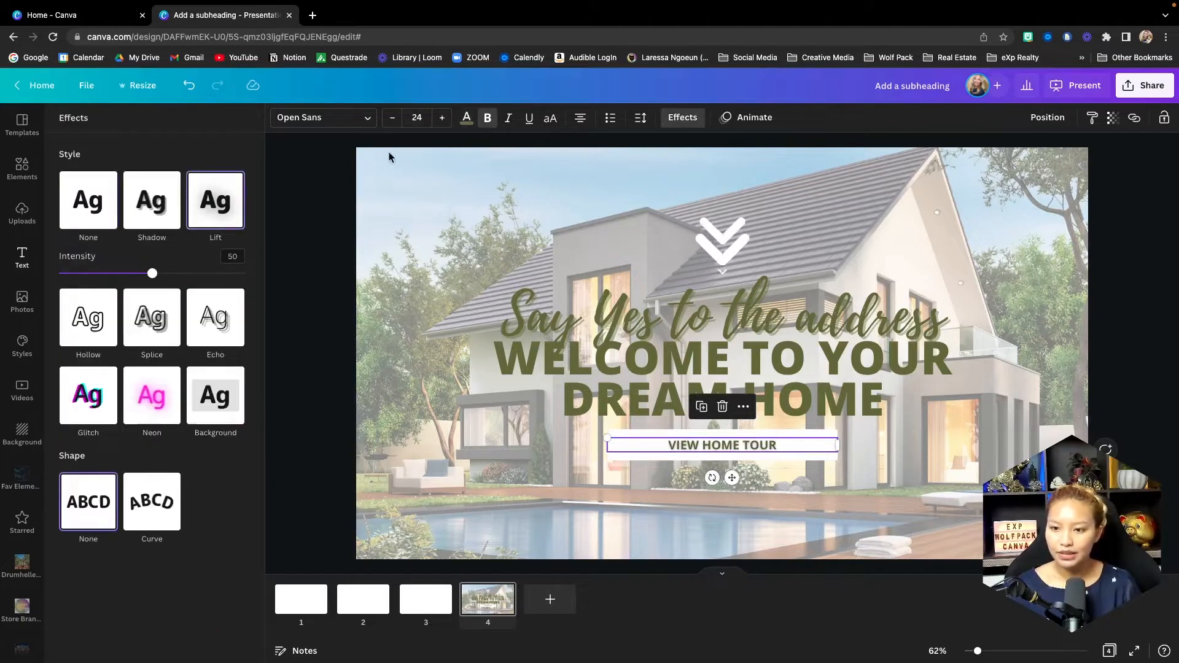
- Enlarge the "VIEW HOME TOUR" text to size 37 and centre it on the white bar
click(442, 118)
click(443, 118)
click(443, 118)
click(442, 118)
click(443, 118)
drag(765, 457, 750, 441)
- Select the "VIEW HOME TOUR" text together with the white bar and position them centred beneath the heading
click(888, 459)
click(754, 444)
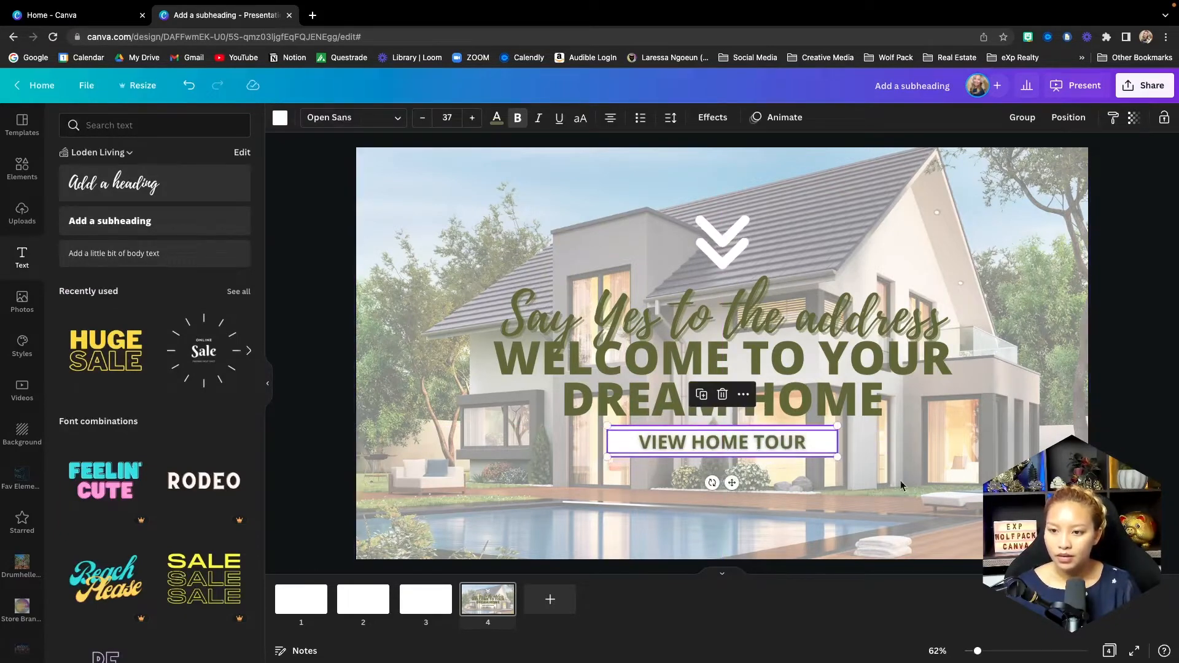
click(715, 435)
drag(886, 456, 744, 447)
- Search the elements library for "mouse click" and filter the results to animated ones
click(22, 178)
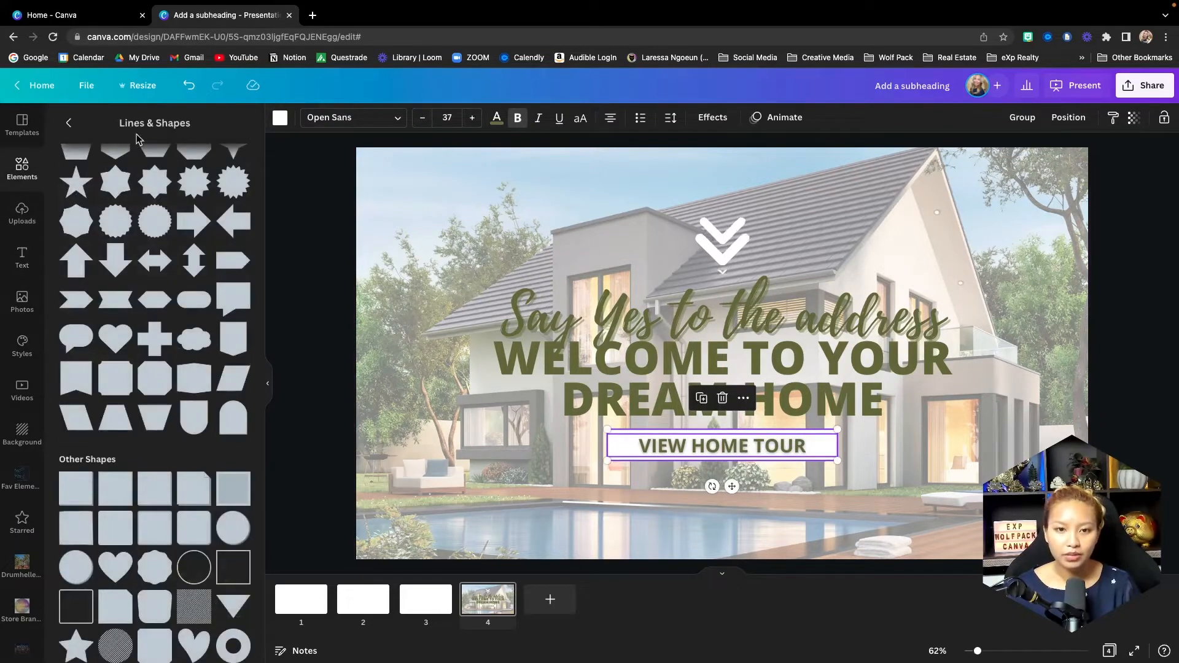
click(67, 123)
click(124, 126)
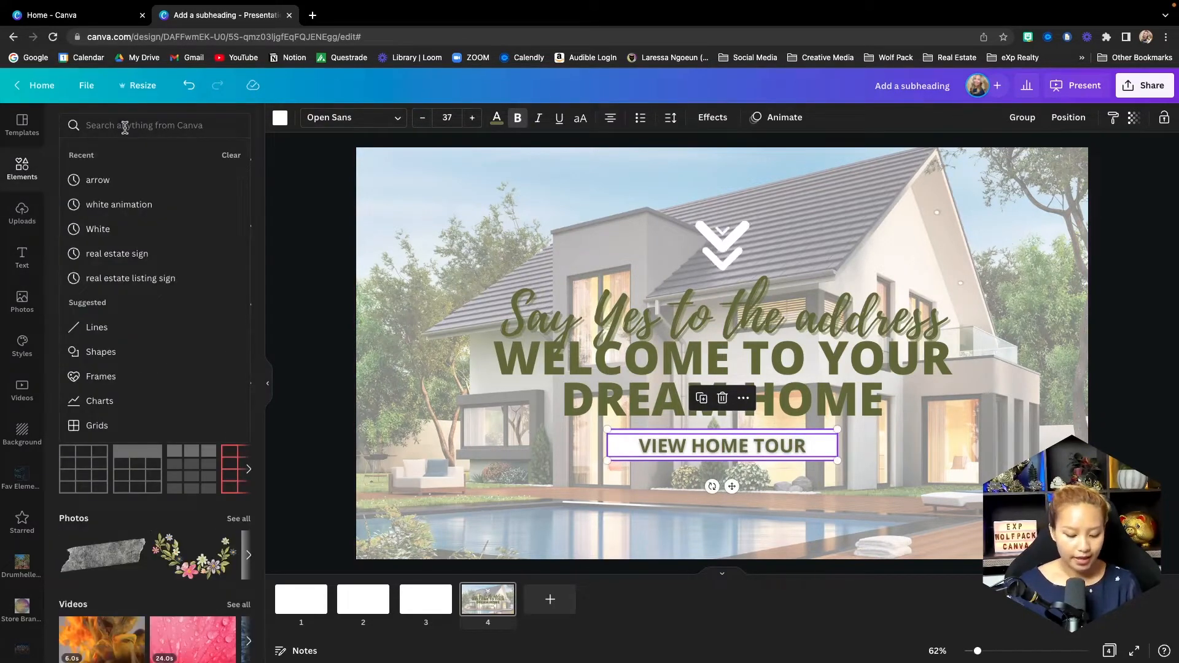
text(mouse)
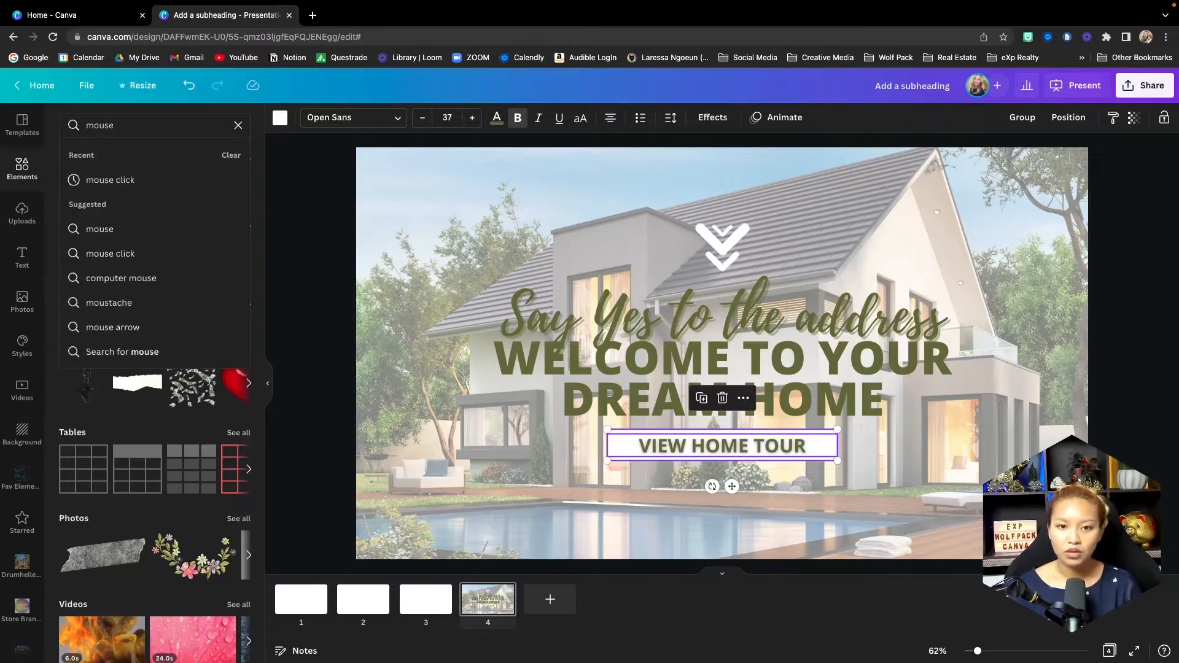
click(209, 179)
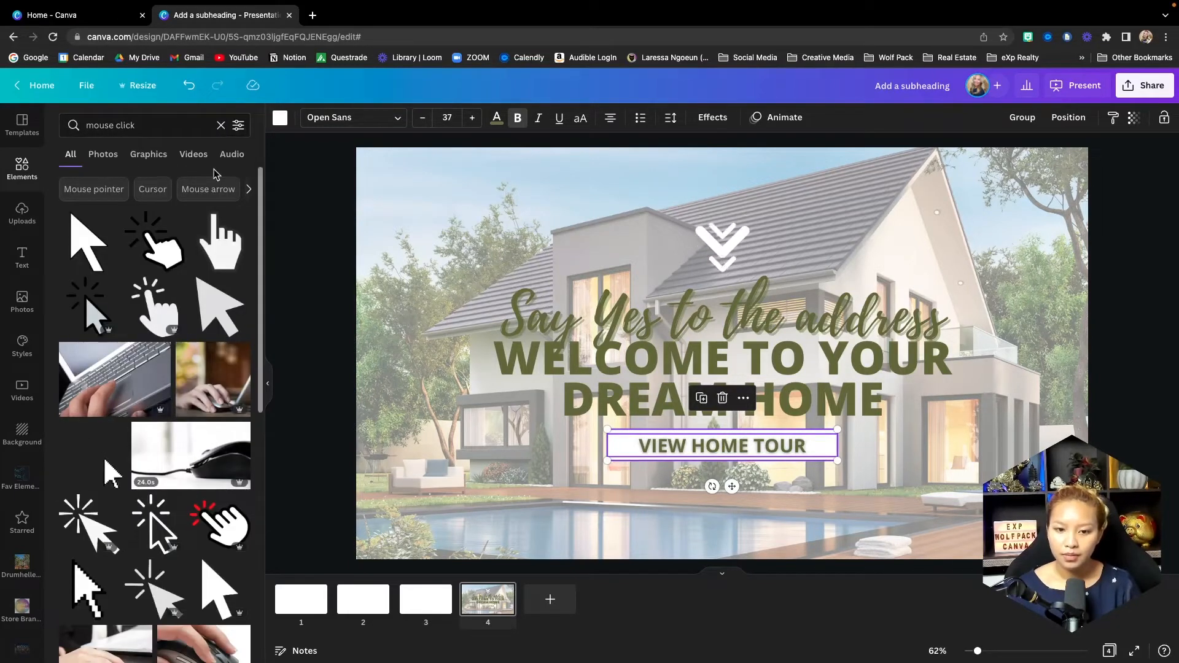
scroll(227, 450, down, 1)
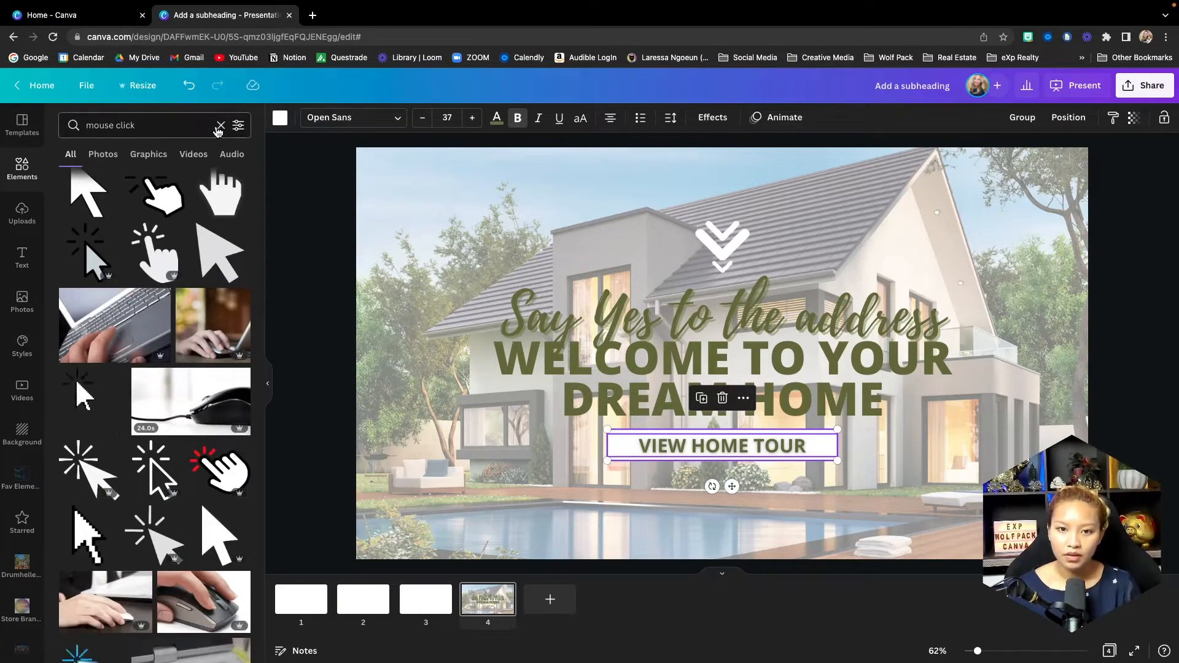
click(238, 126)
click(169, 341)
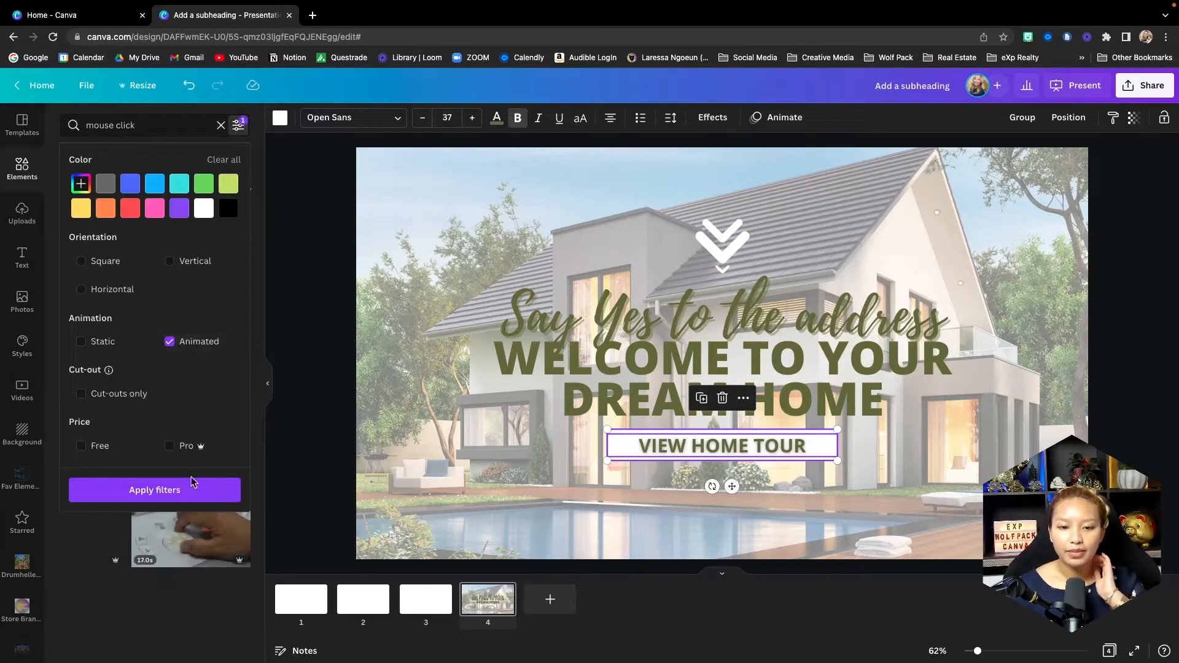
click(155, 490)
scroll(222, 391, down, 1)
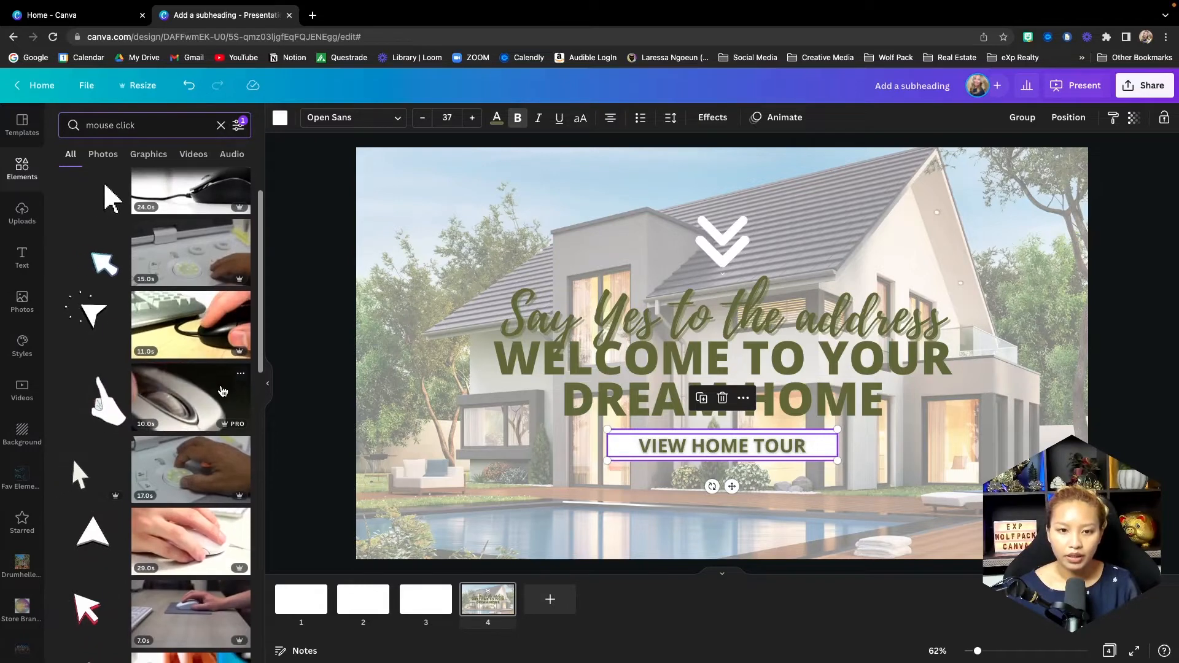
scroll(115, 416, down, 4)
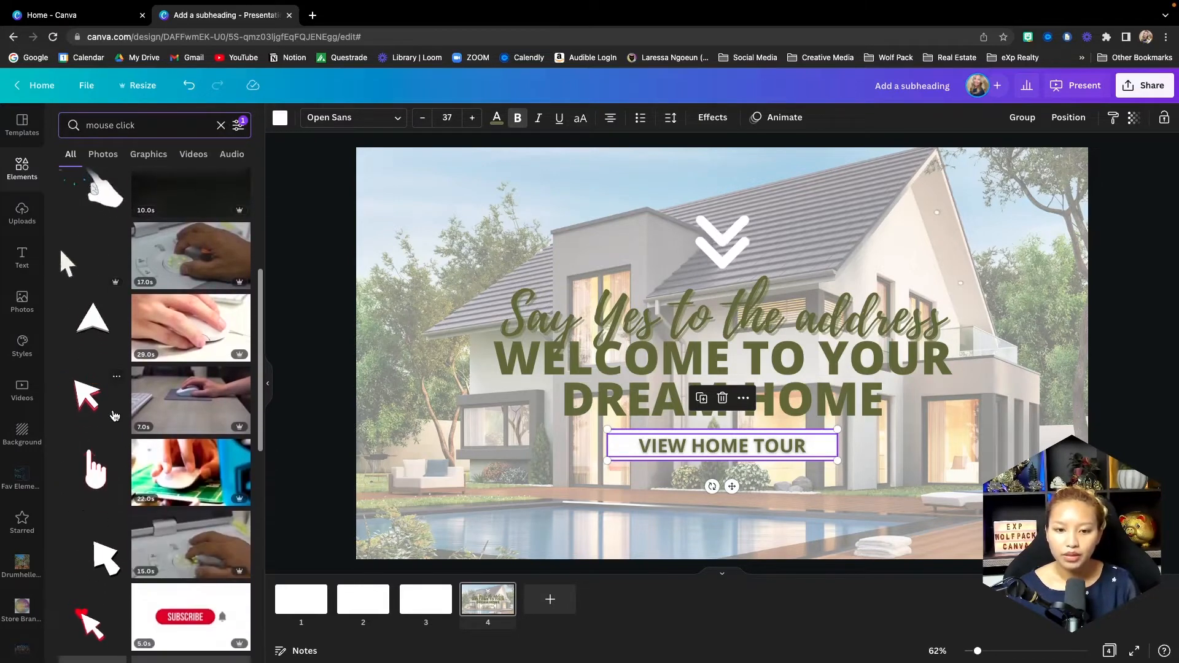
scroll(135, 448, down, 2)
scroll(147, 469, down, 7)
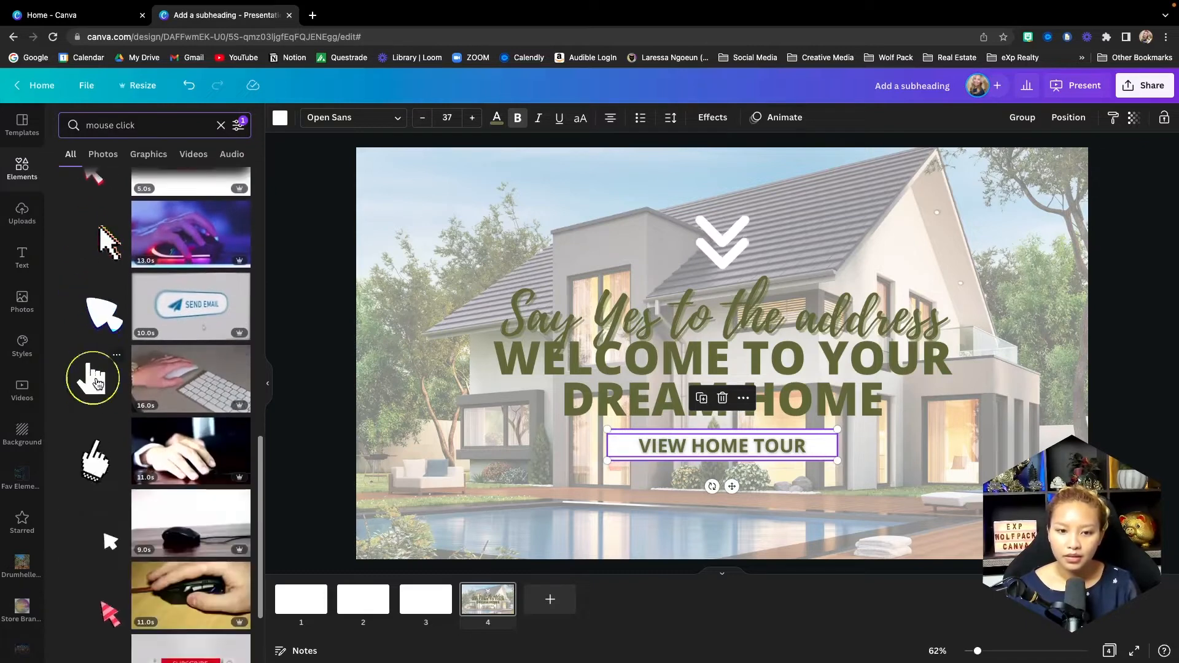
click(92, 378)
drag(886, 188, 628, 448)
drag(585, 487, 610, 463)
key(Delete)
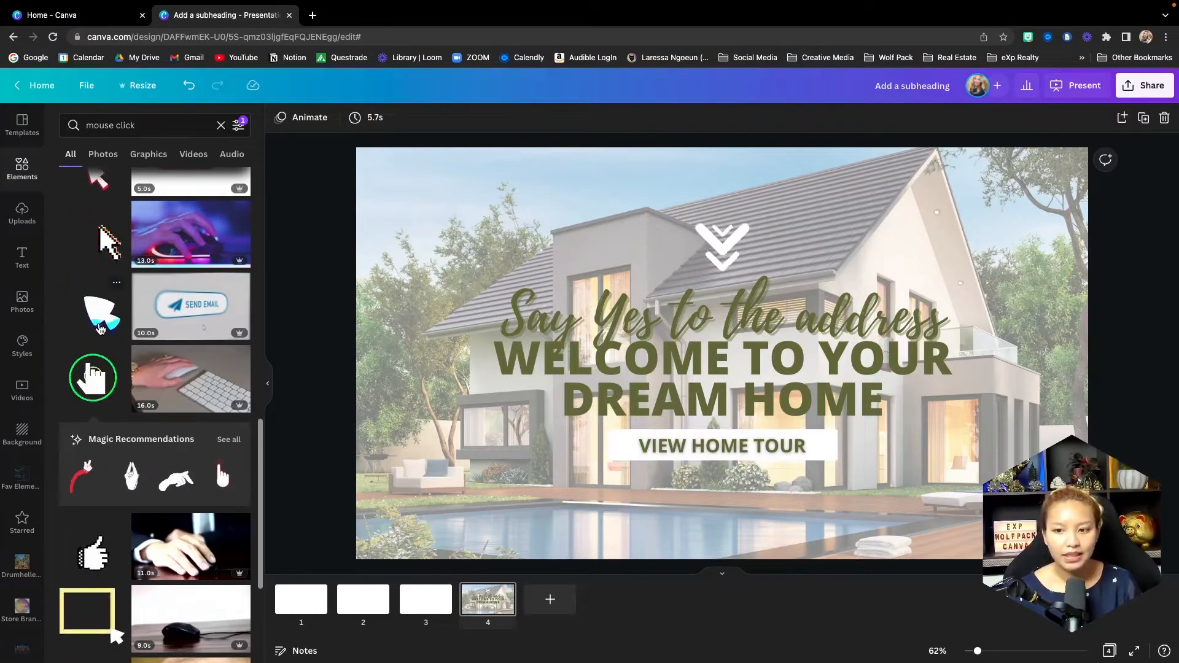
- Find the white hand with an extended index finger among the animated results and add it to the slide
scroll(93, 316, down, 3)
scroll(97, 317, down, 5)
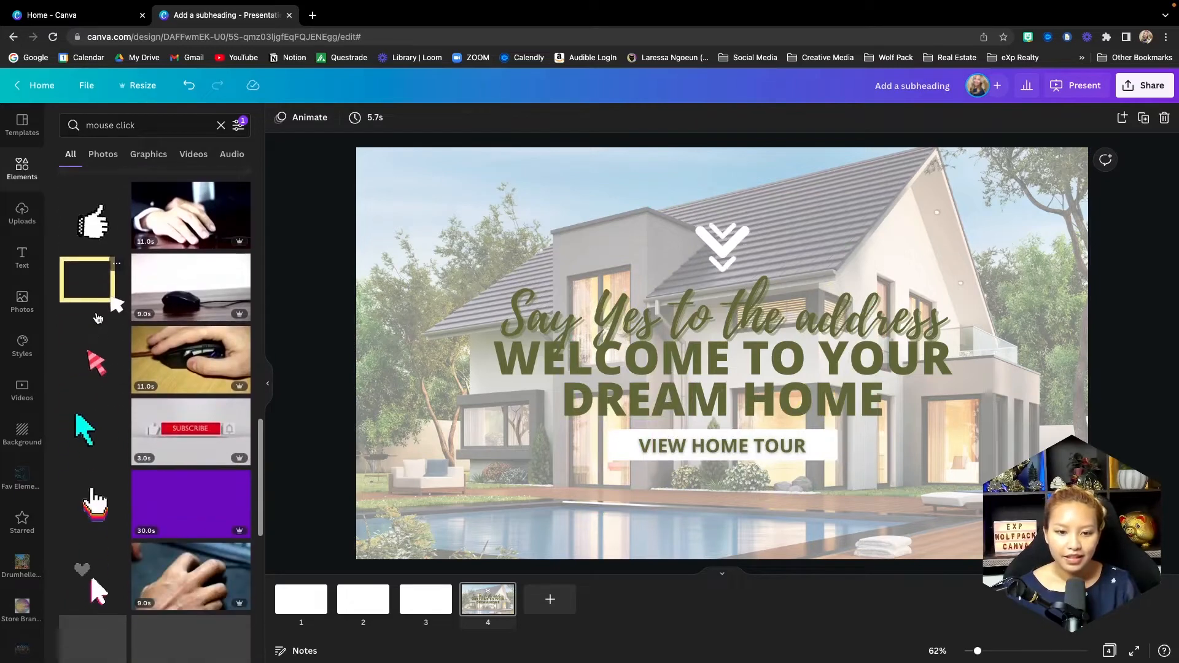
scroll(97, 318, down, 4)
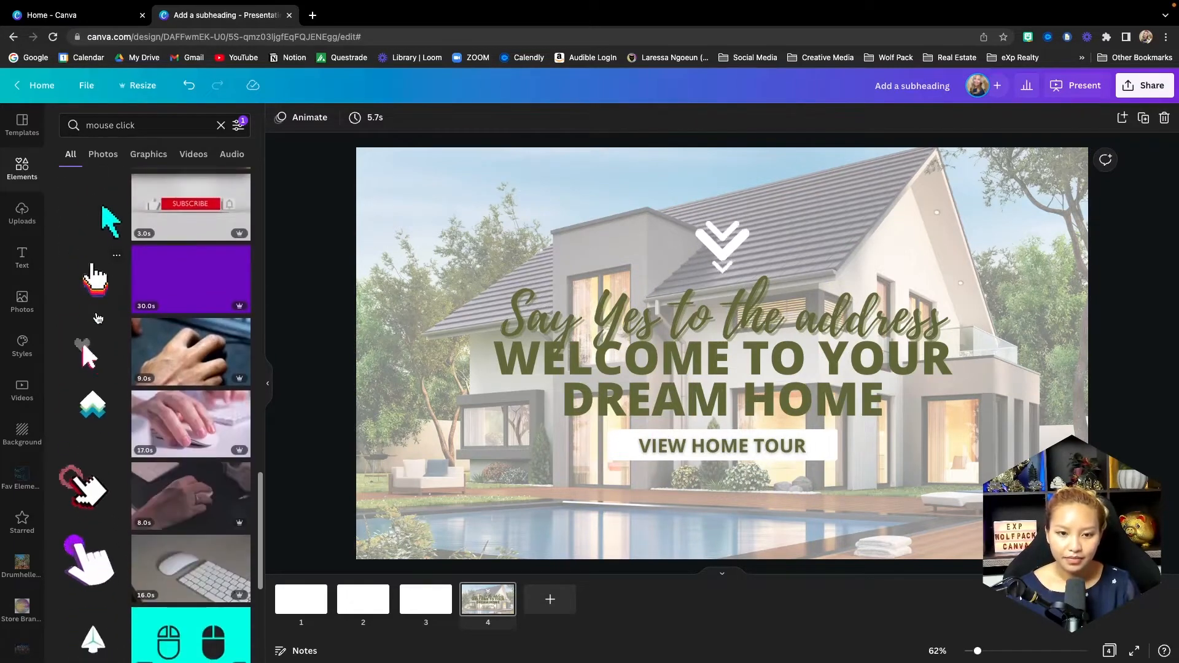
scroll(97, 317, down, 5)
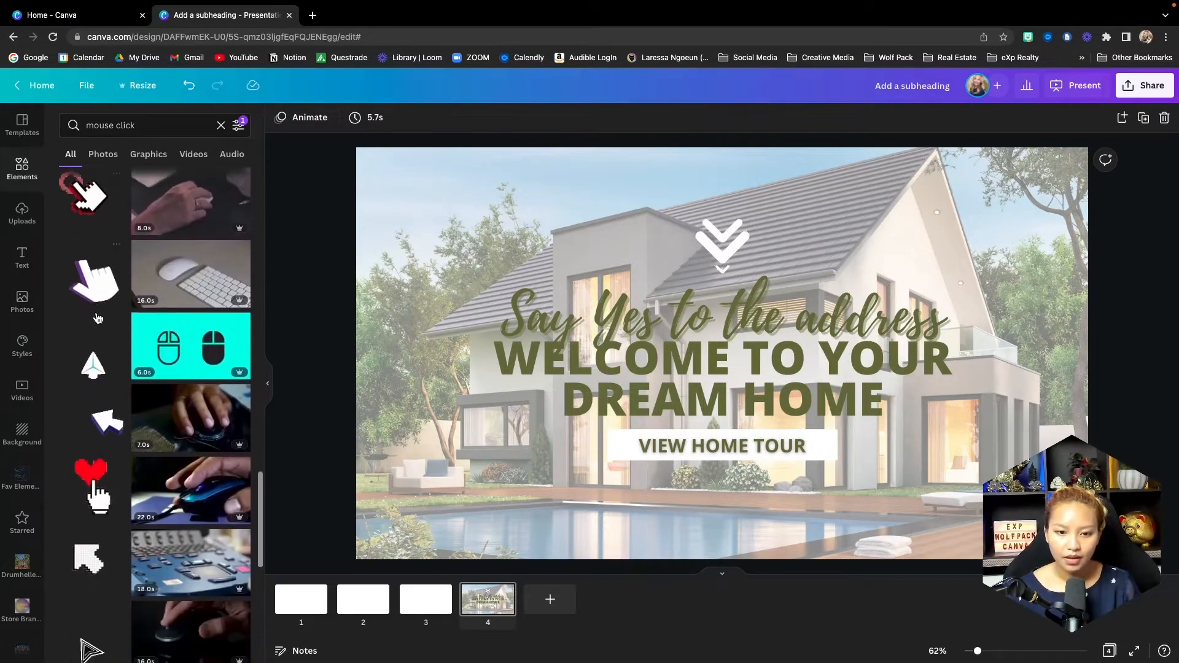
scroll(97, 317, down, 6)
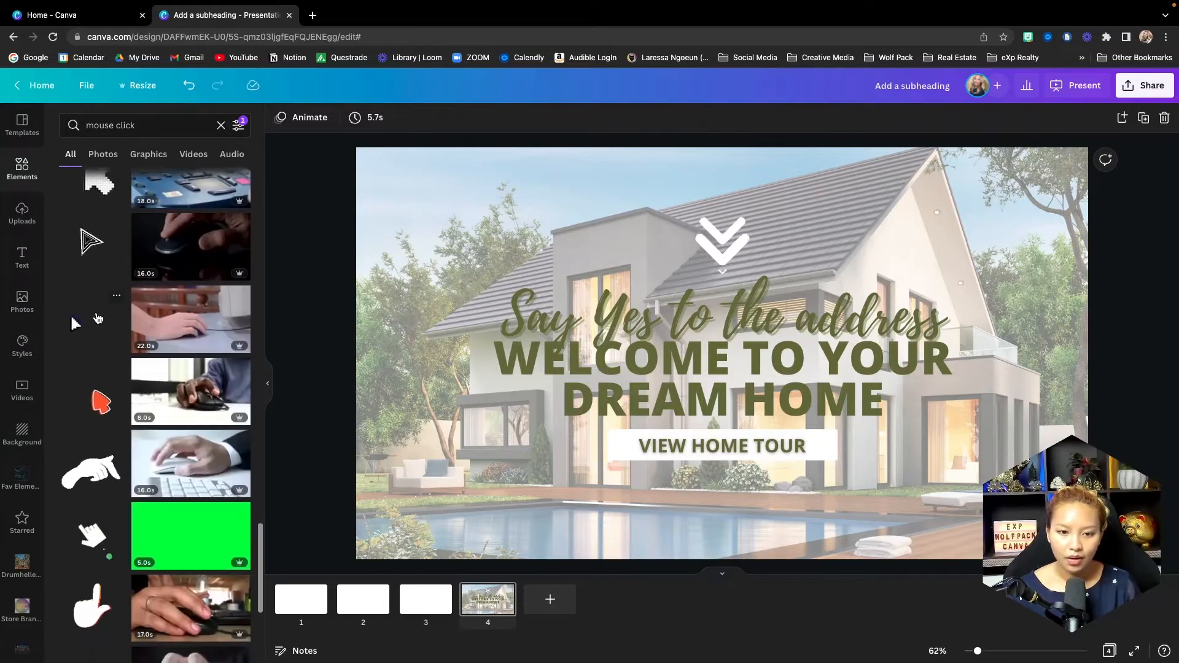
scroll(98, 318, down, 1)
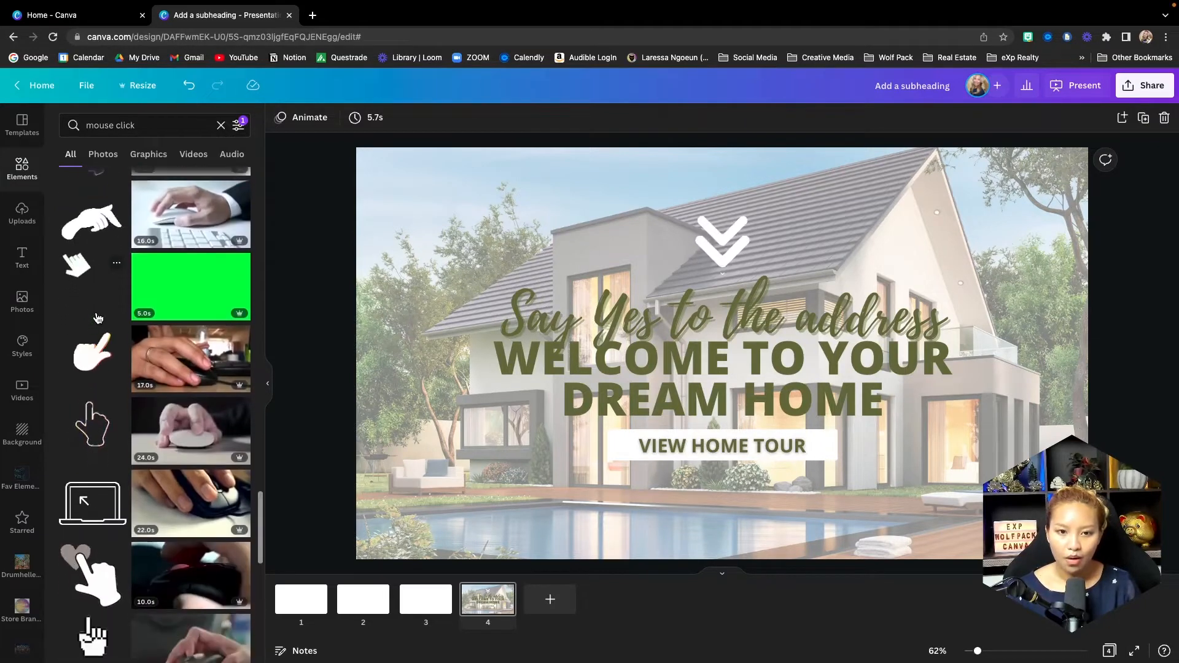
click(104, 225)
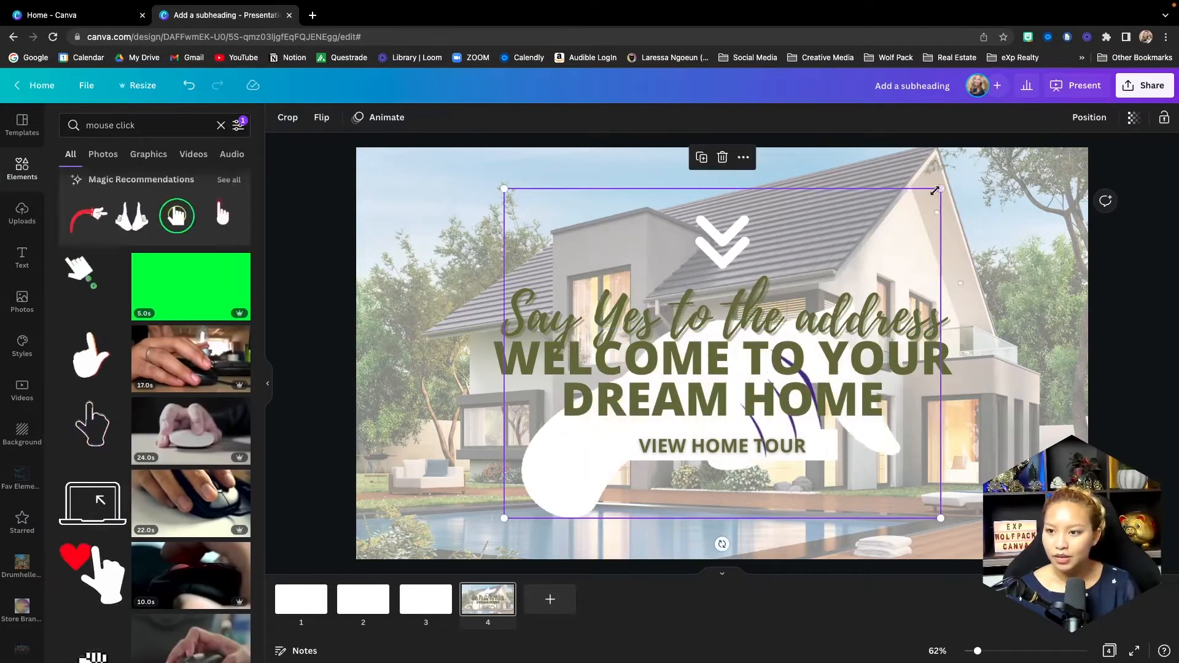
- Shrink the pointing hand to a small graphic beside the button and narrow the white bar to fit "VIEW HOME TOUR"
drag(940, 189, 542, 424)
click(614, 454)
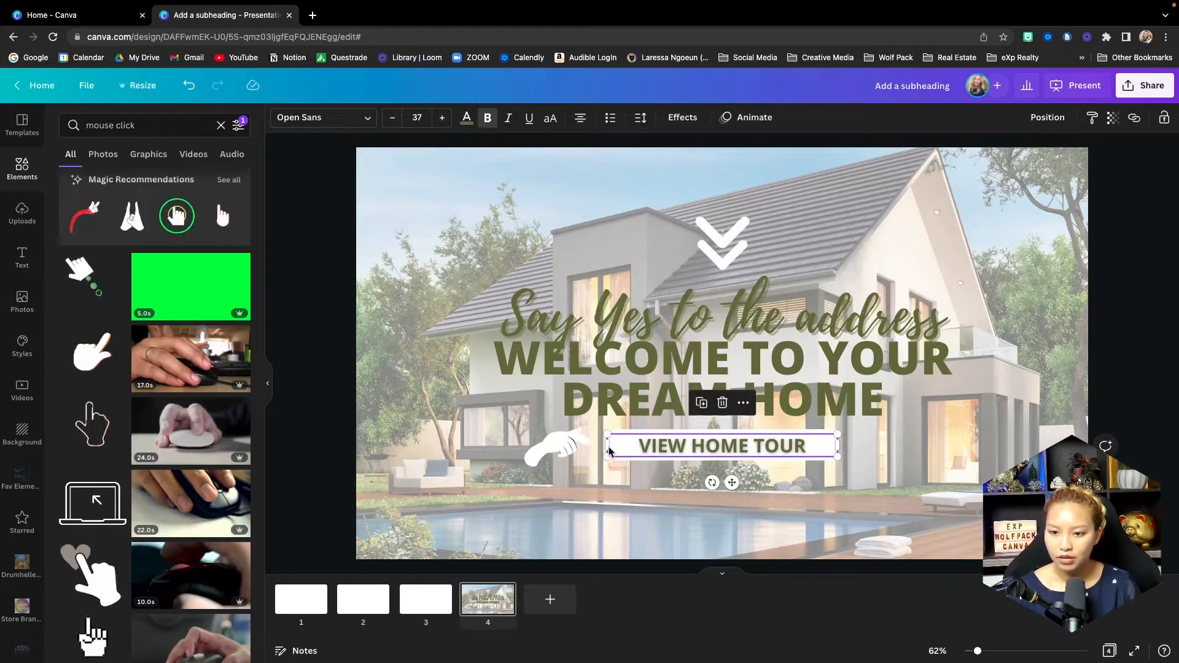
drag(609, 450, 711, 452)
click(830, 444)
drag(837, 442, 812, 444)
drag(608, 443, 628, 443)
- Select the "VIEW HOME TOUR" text together with its white bar and move both slightly up, closer to the heading
drag(855, 465, 738, 440)
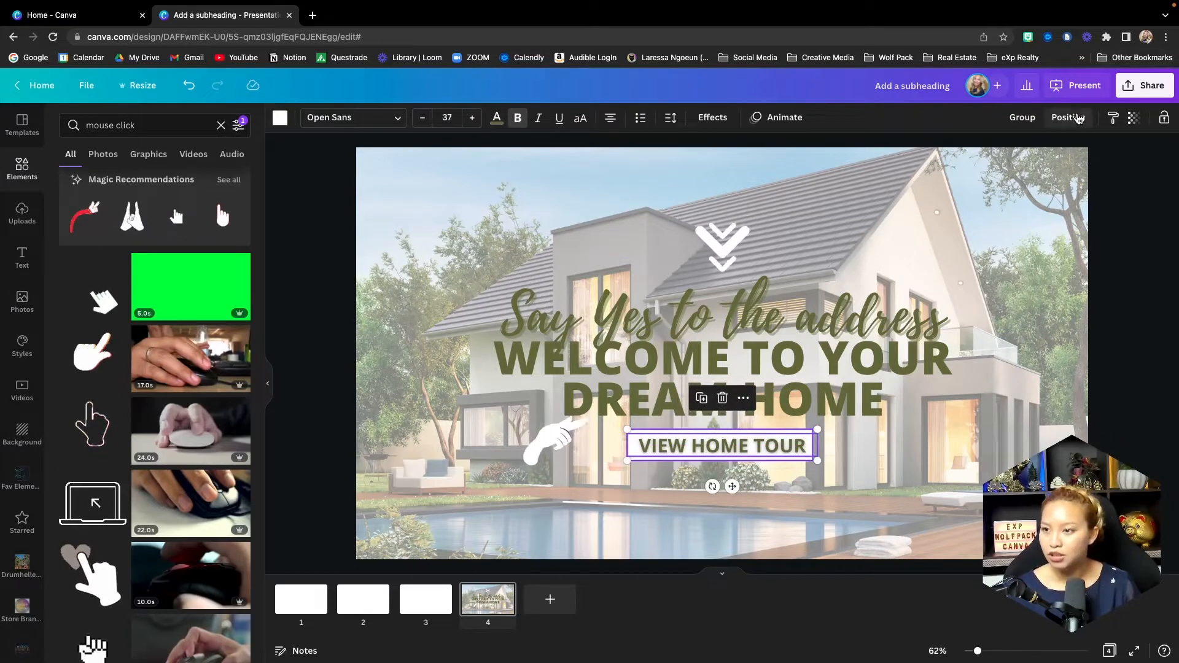
click(1068, 118)
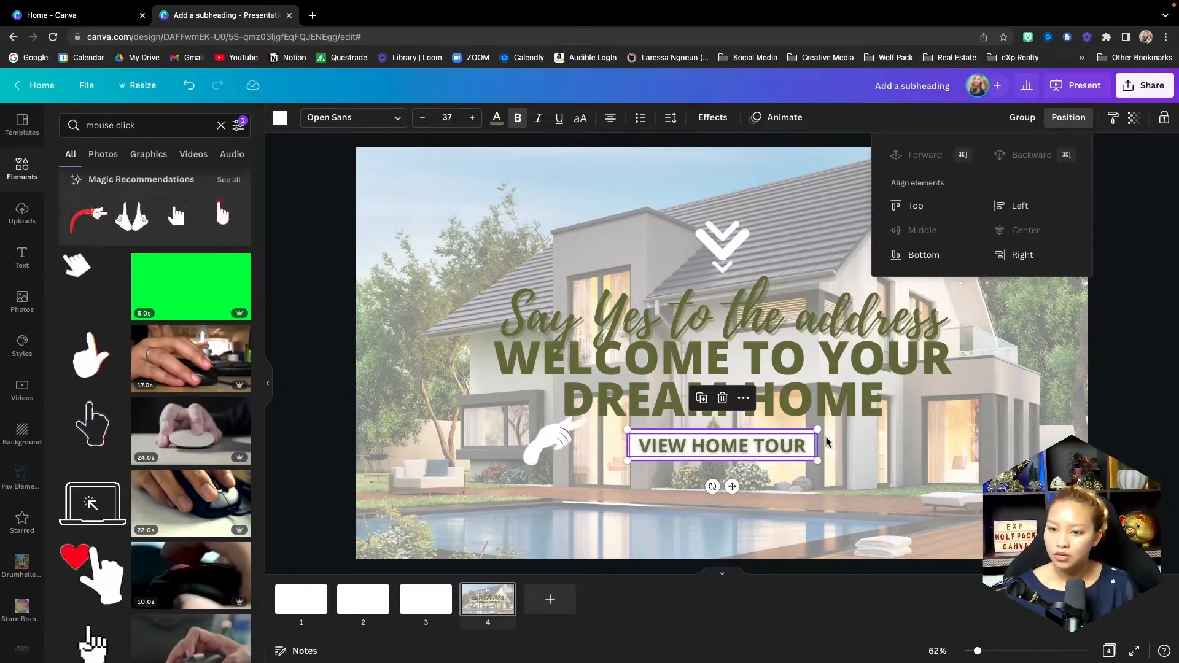
mouse_move(763, 445)
mouse_down()
mouse_move(748, 442)
mouse_move(760, 442)
mouse_up()
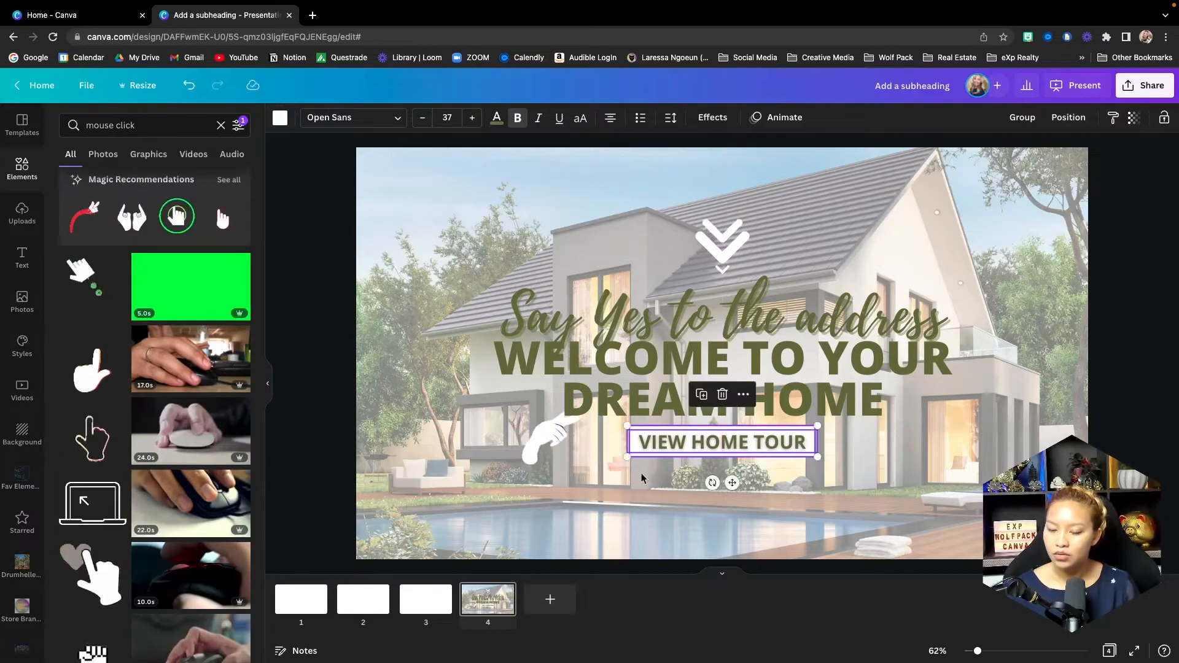
- Move the white pointing hand closer to the "VIEW HOME TOUR" bar so it points at the bar's left end
click(582, 440)
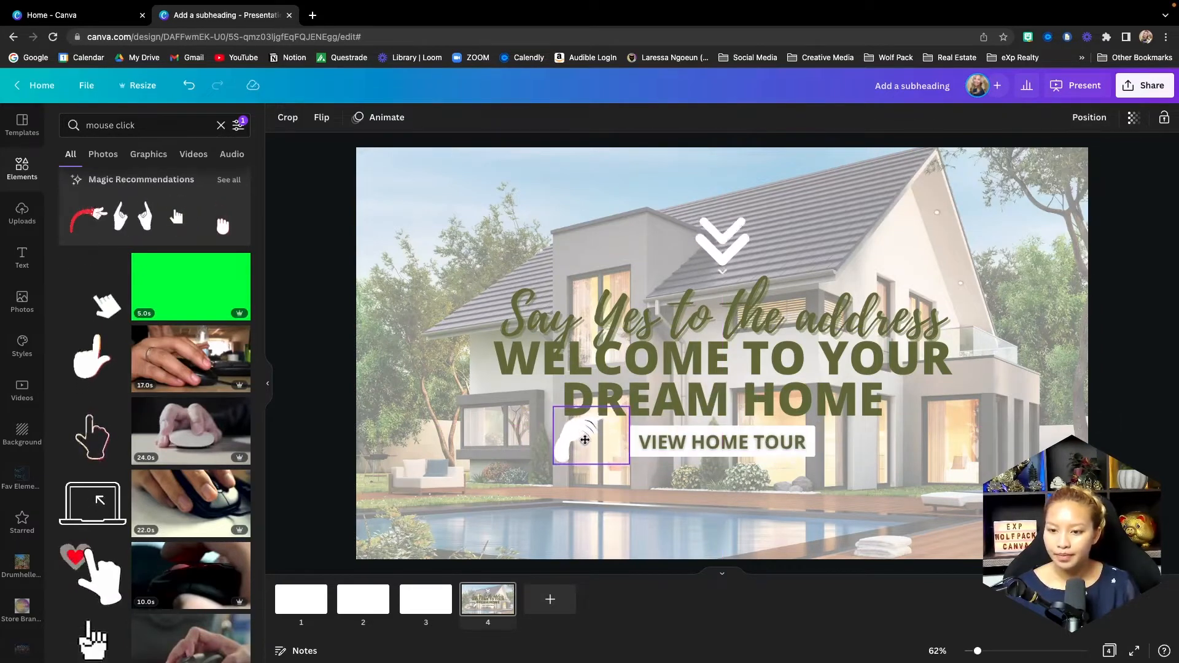
click(743, 515)
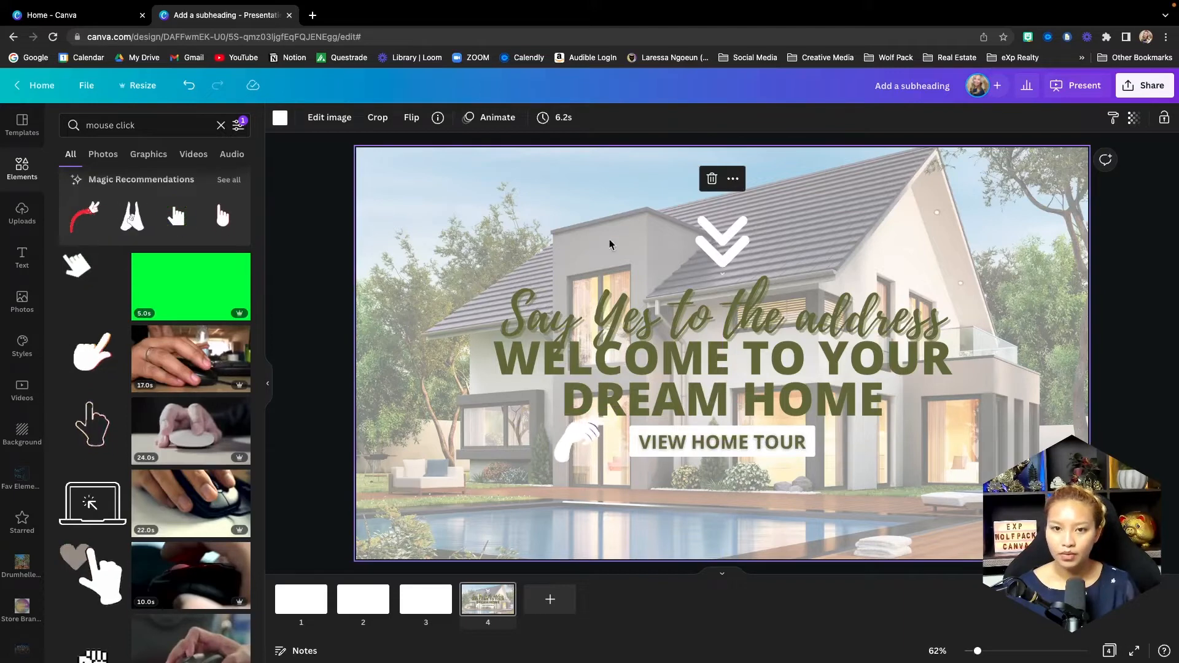
click(585, 442)
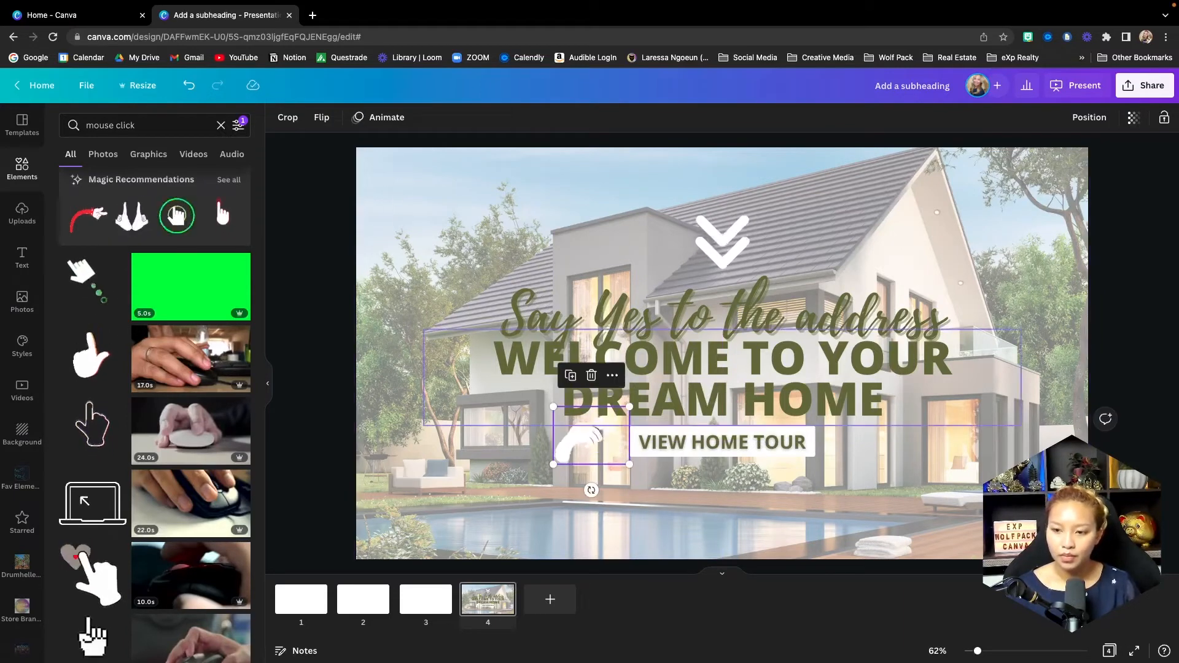
click(319, 175)
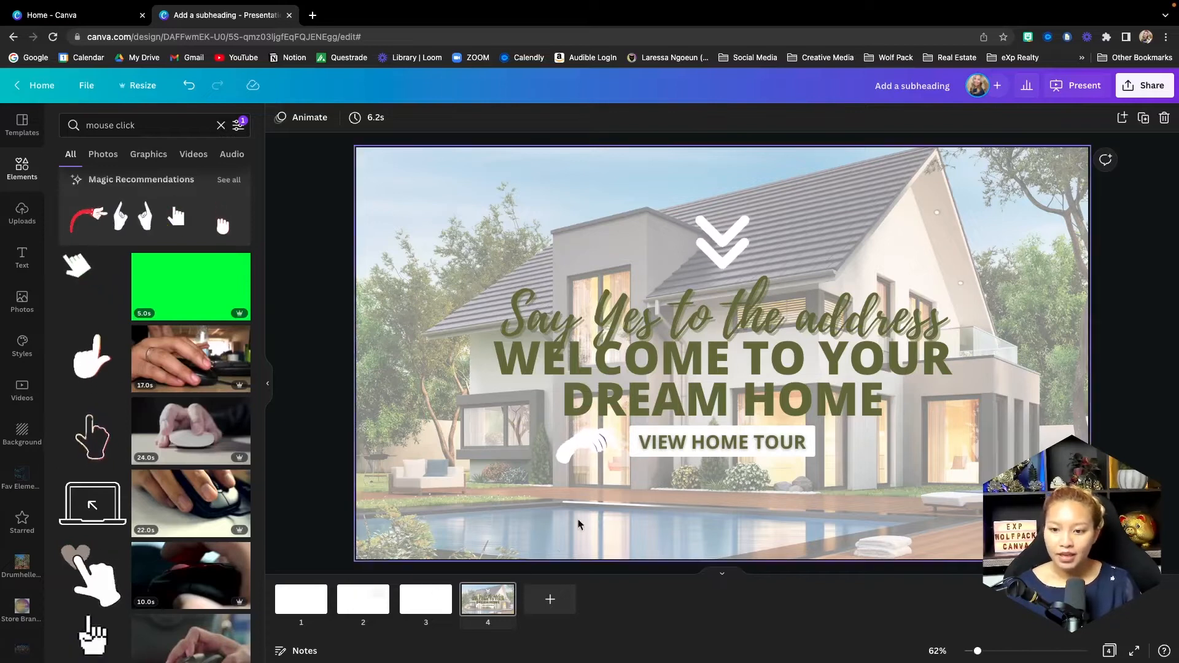
- Group the "VIEW HOME TOUR" text with its white bar and link the group to page 3 of this document
click(724, 442)
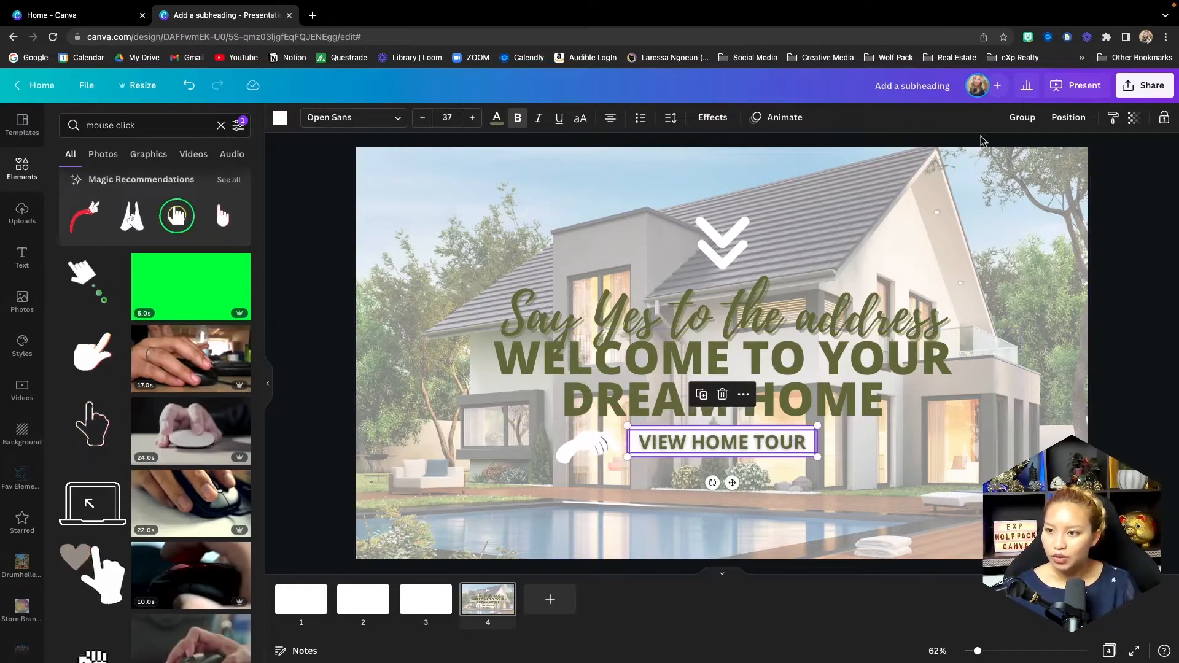
click(1022, 118)
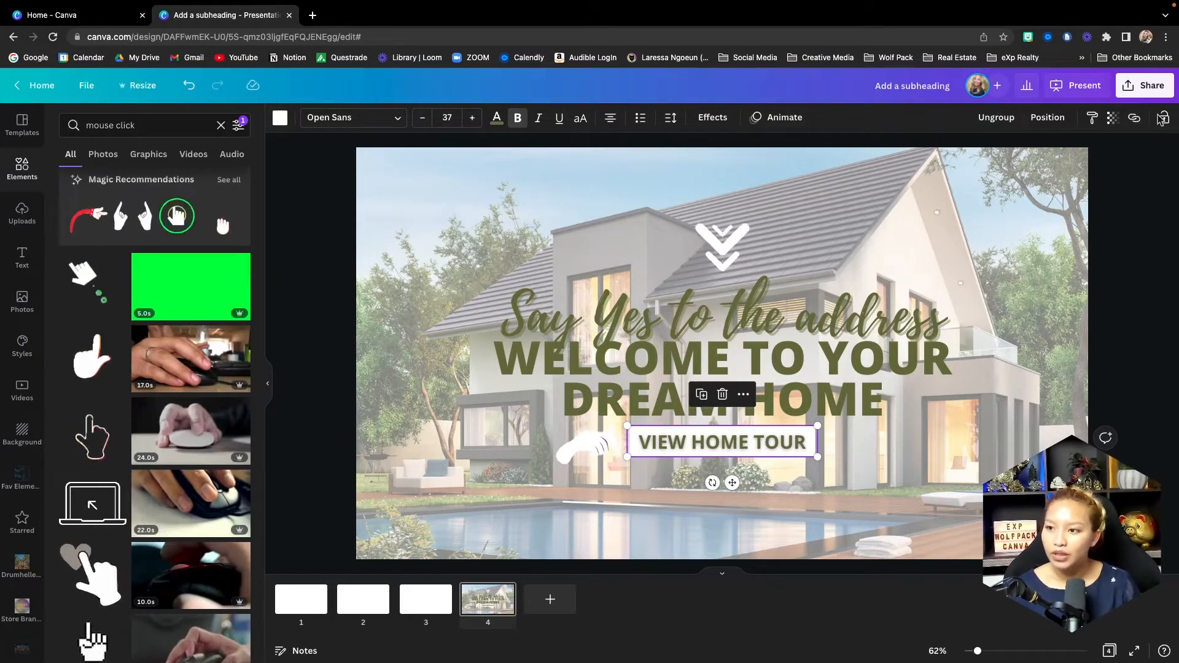
click(1134, 124)
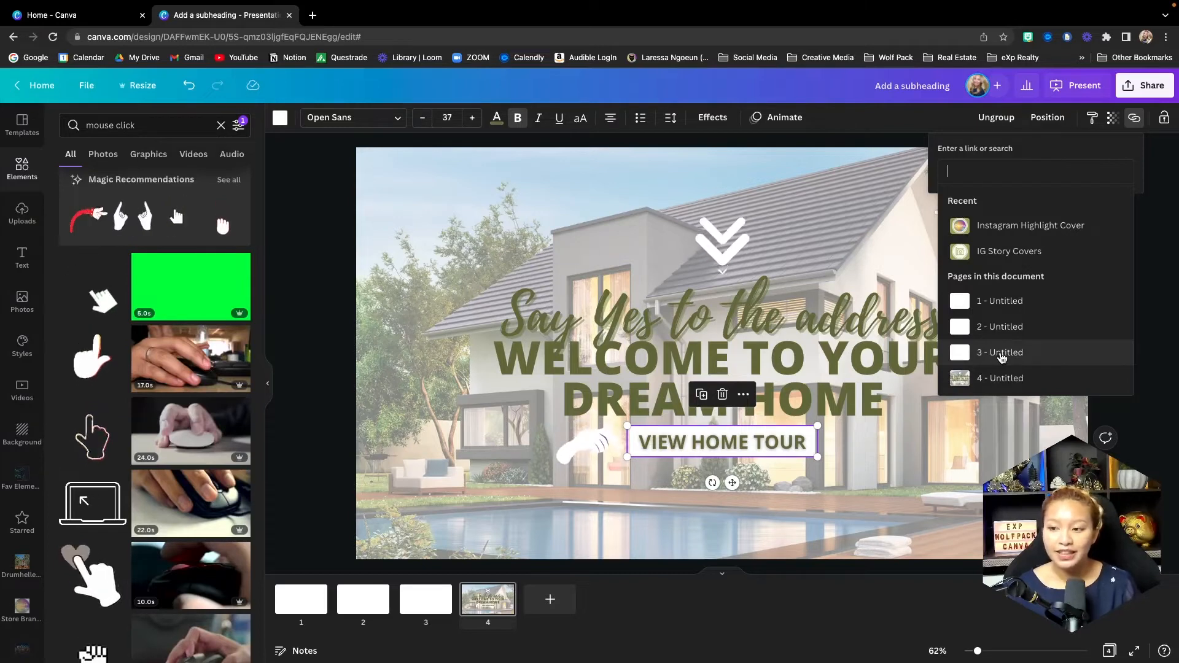
click(1003, 354)
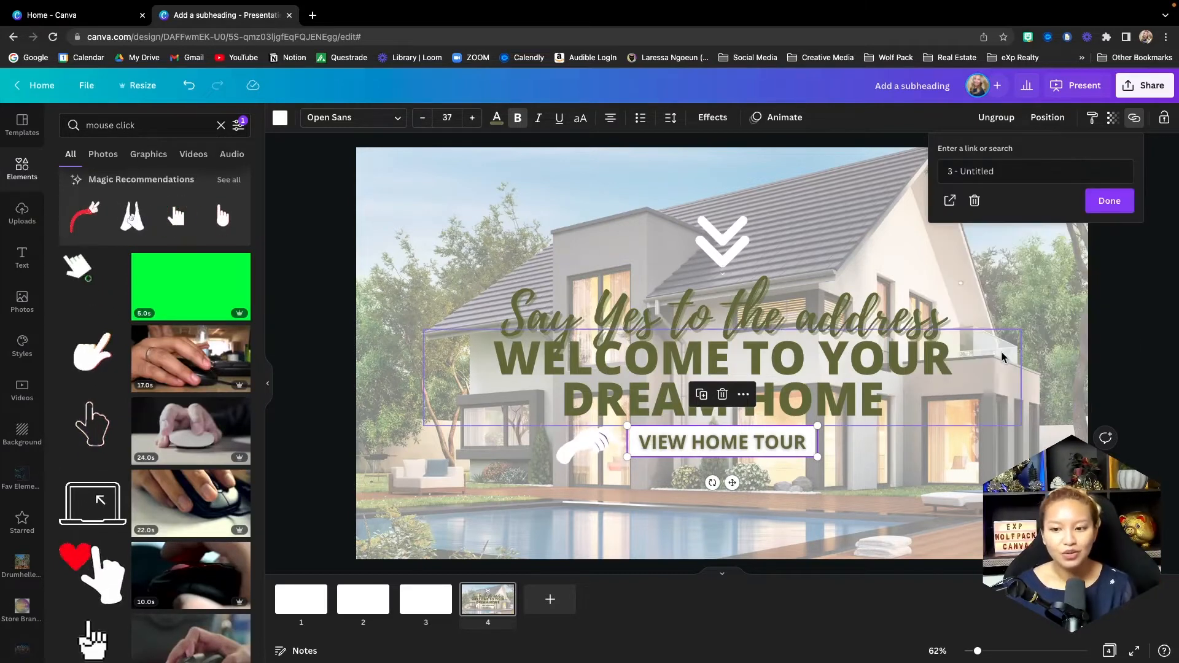
click(1109, 201)
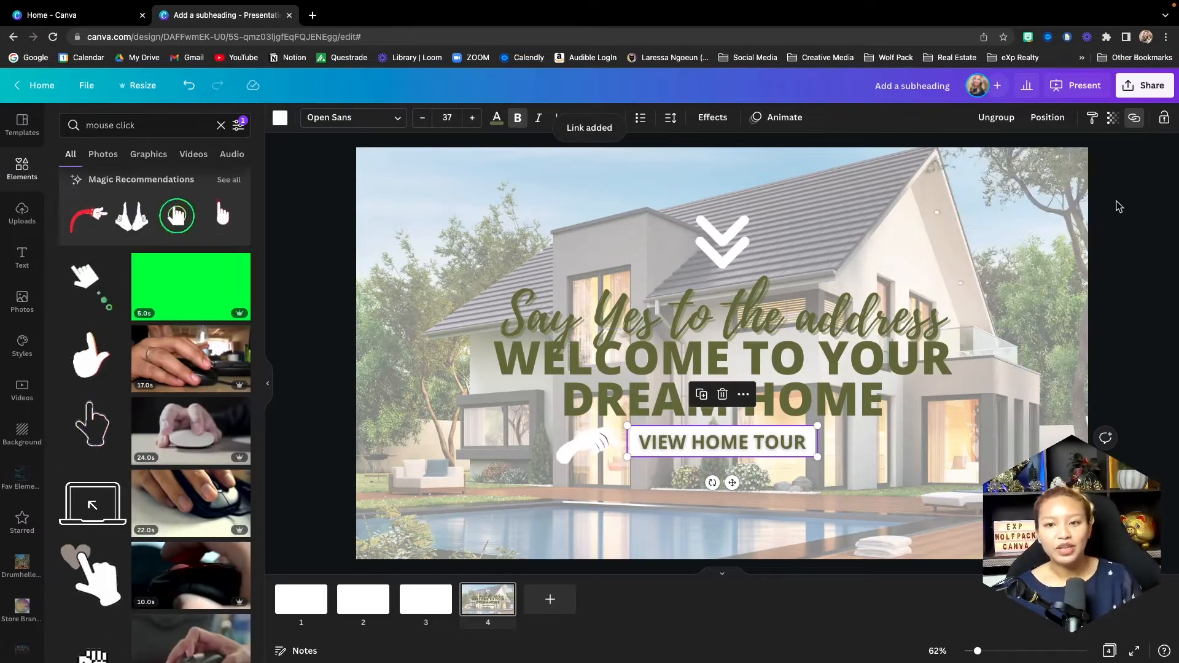
- Move the finished title slide from page 4 to the first position in the presentation
click(654, 594)
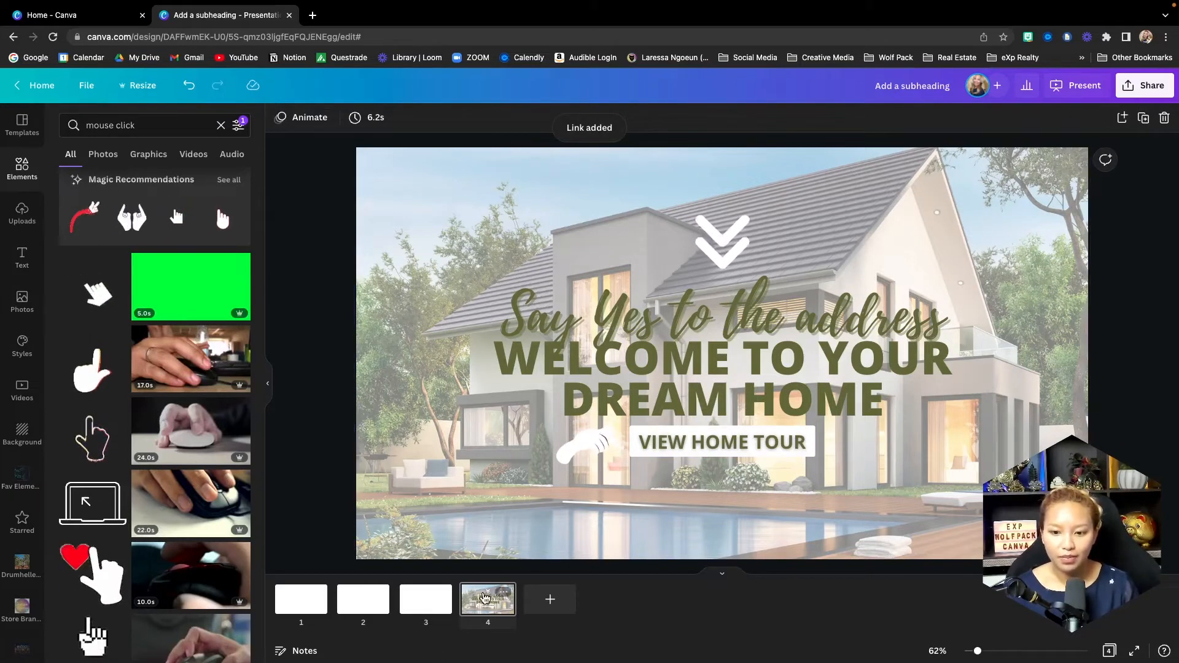
drag(487, 598, 315, 605)
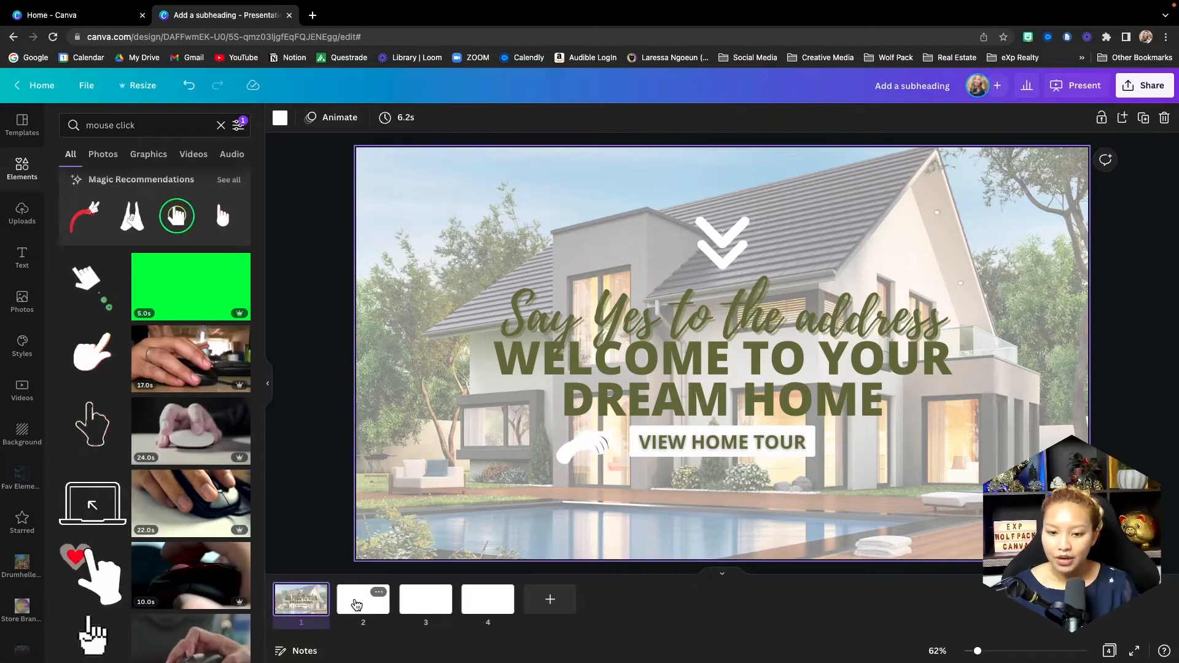
- Switch to blank page 2, clear the "mouse click" search and show the full collection of grids
click(351, 610)
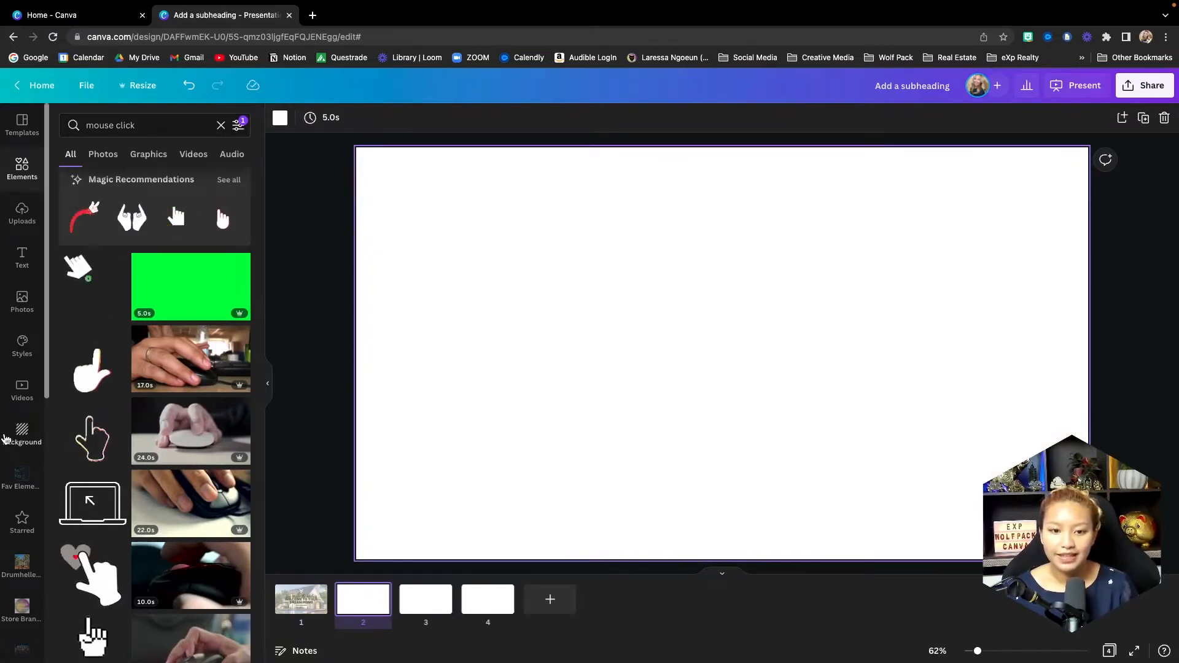
scroll(26, 477, down, 5)
scroll(26, 476, up, 5)
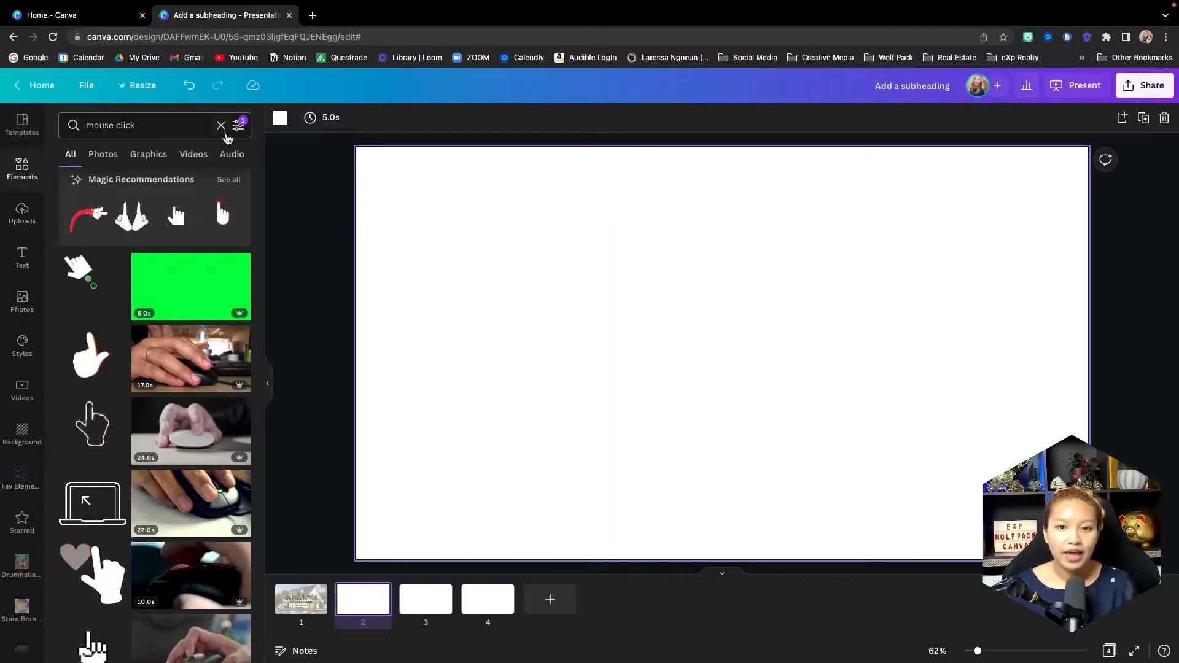
click(220, 124)
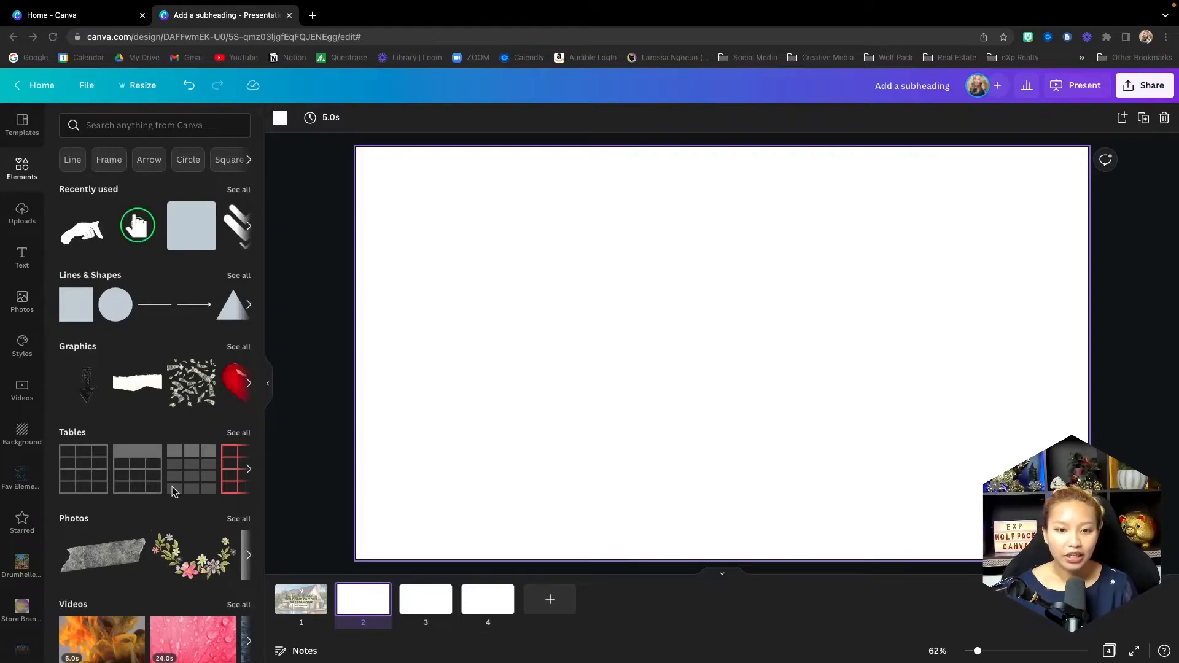
scroll(171, 491, down, 10)
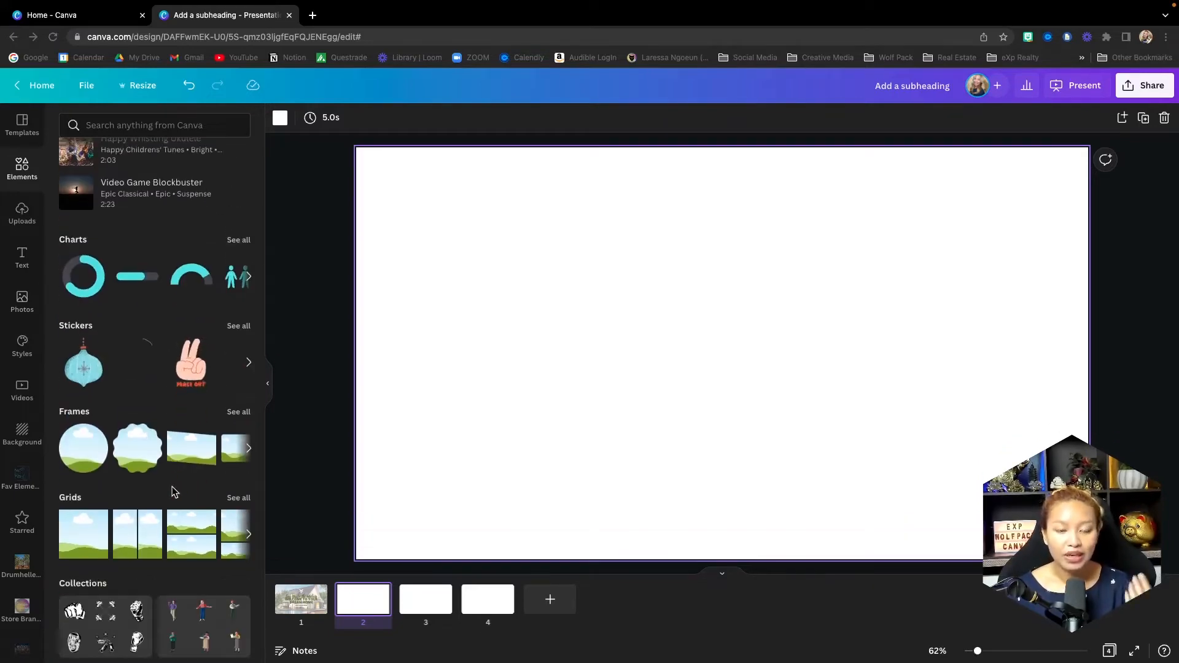
scroll(172, 487, down, 3)
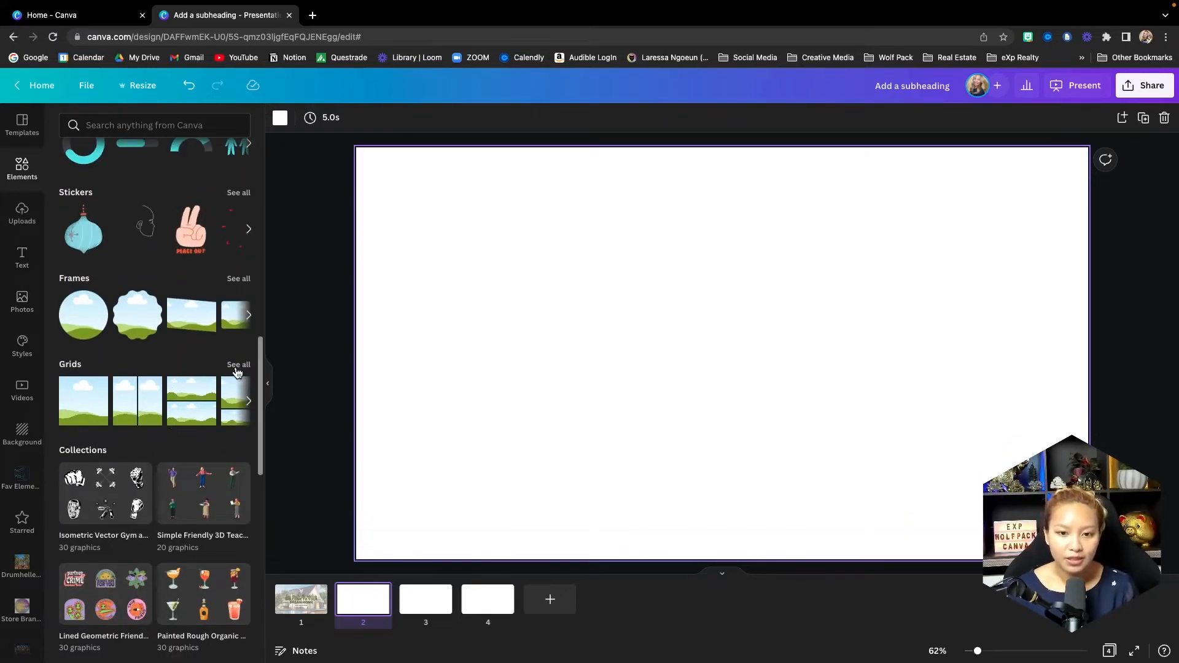
click(238, 366)
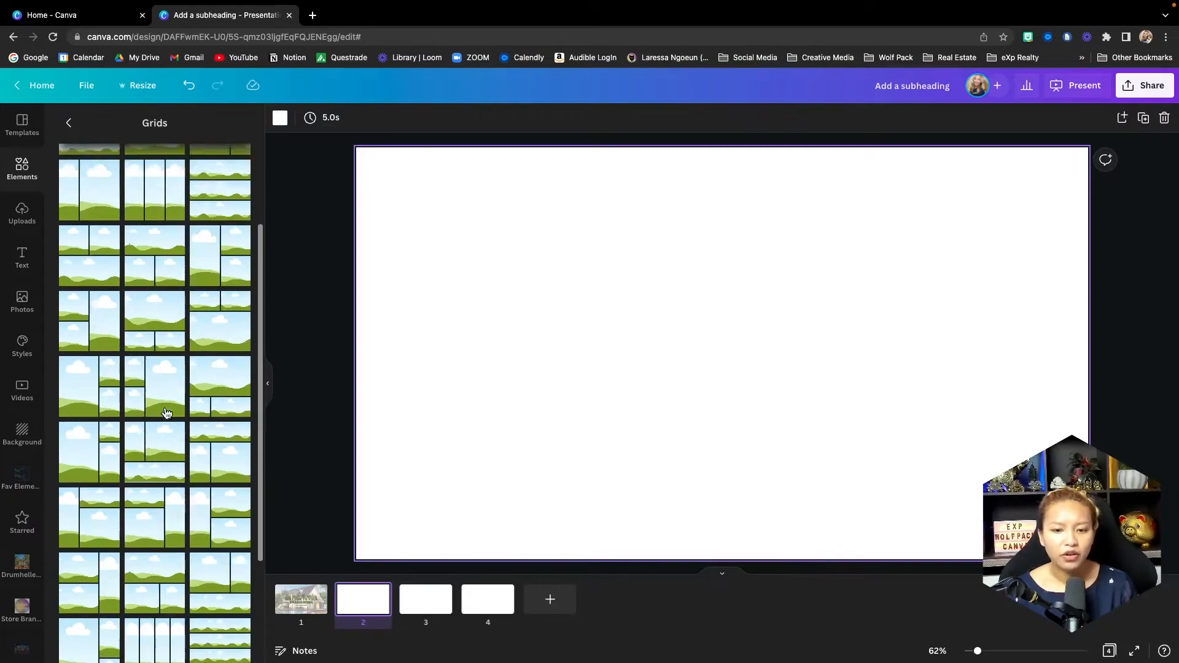
- Add a four-photo grid with a large lower-left cell to page 2 and narrow it to the left three-fifths of the slide
scroll(166, 413, down, 5)
scroll(166, 413, down, 1)
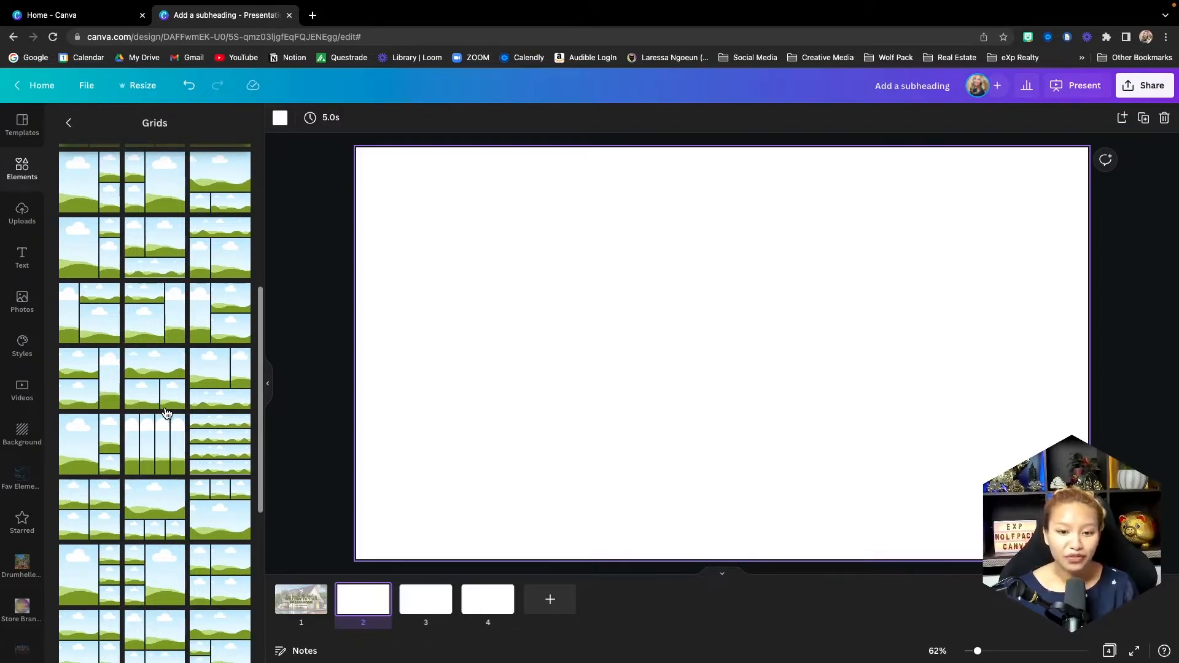
scroll(166, 412, down, 3)
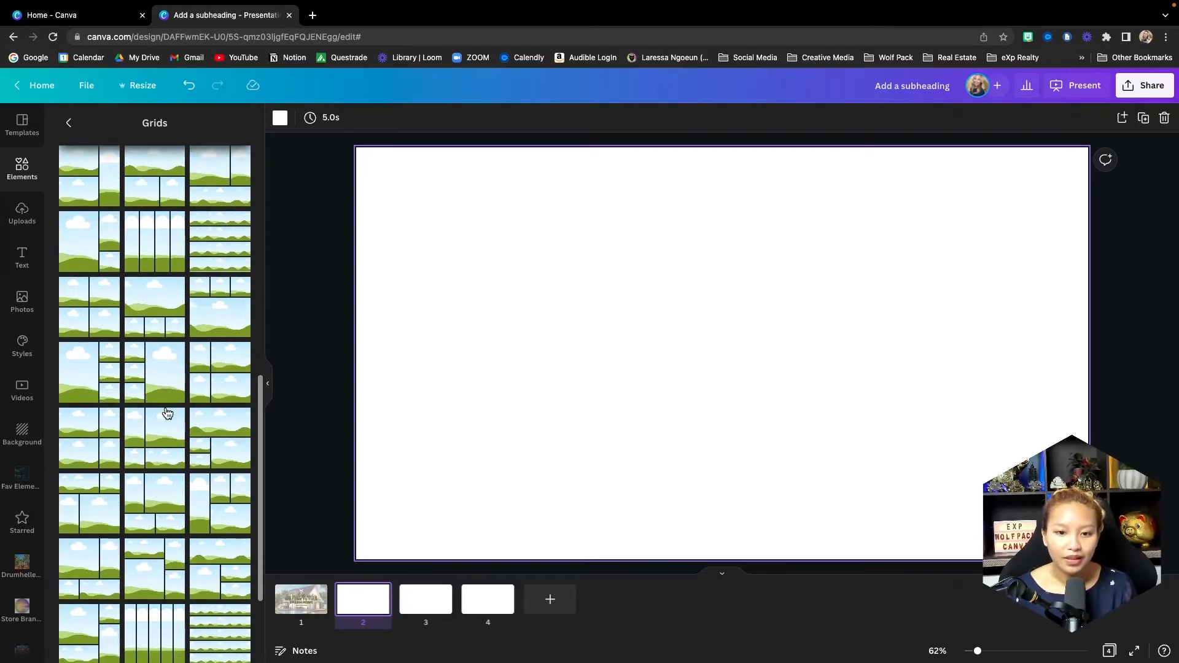
scroll(166, 413, down, 2)
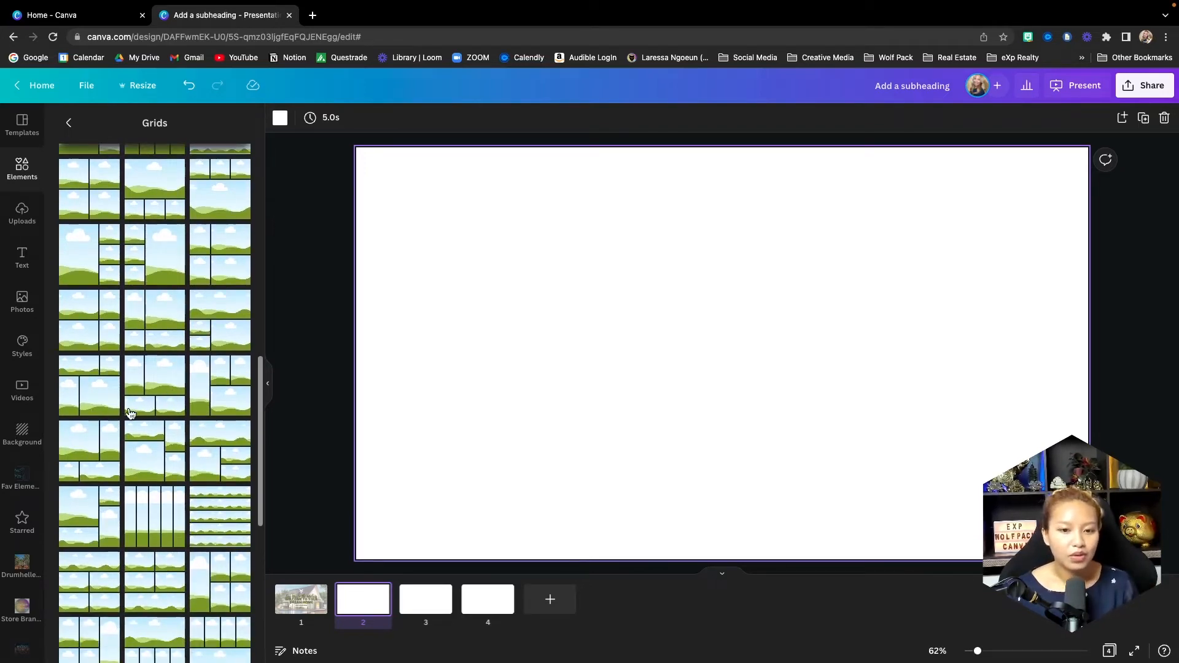
scroll(206, 391, down, 1)
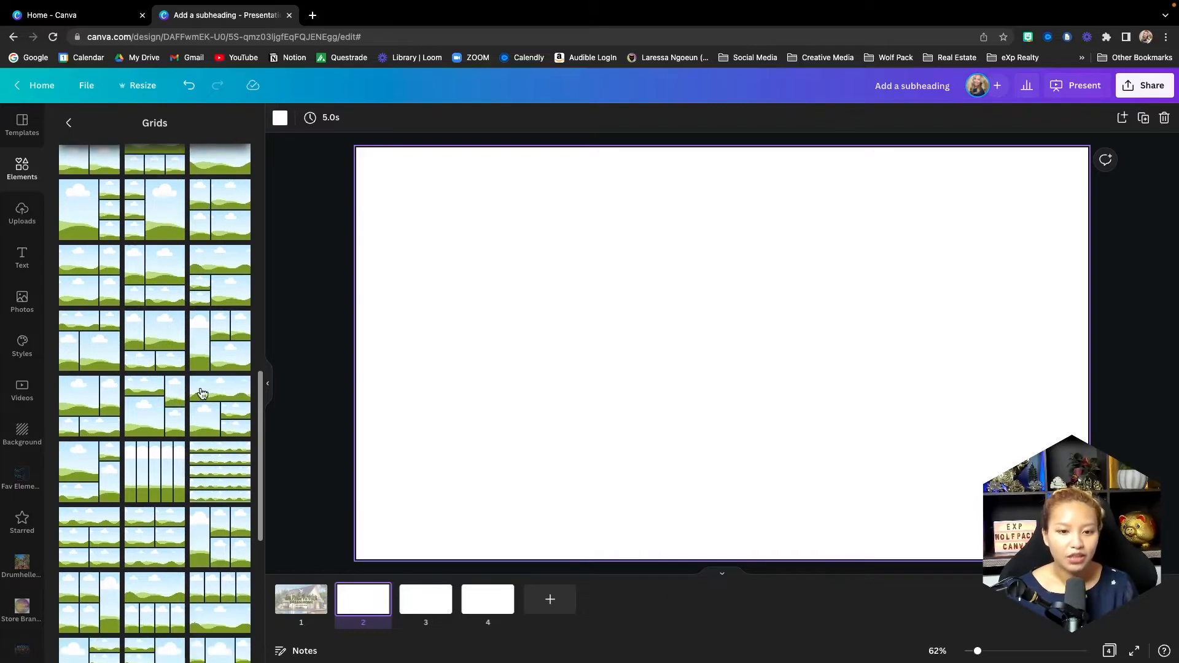
scroll(167, 430, up, 1)
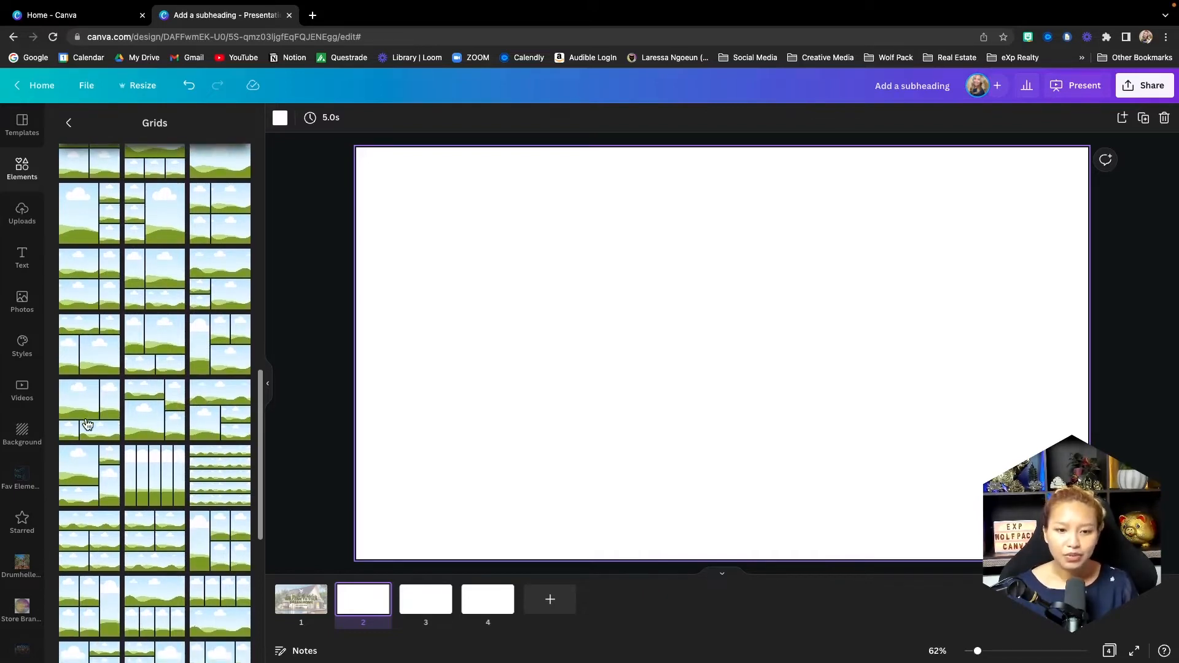
scroll(92, 411, down, 1)
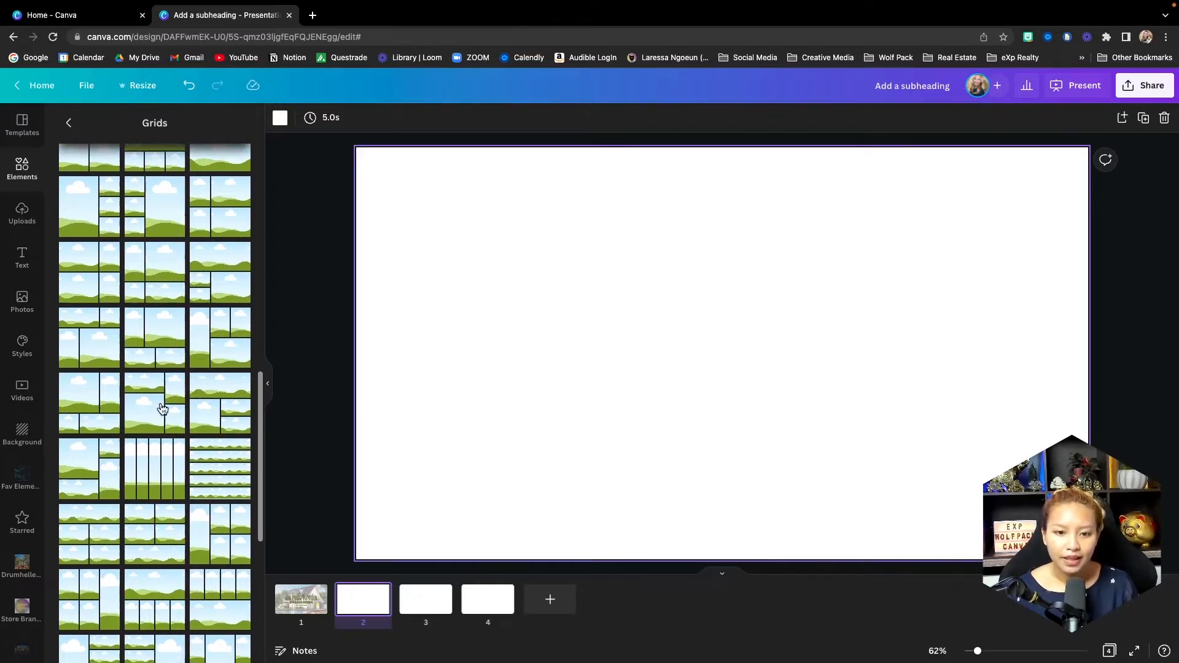
click(162, 410)
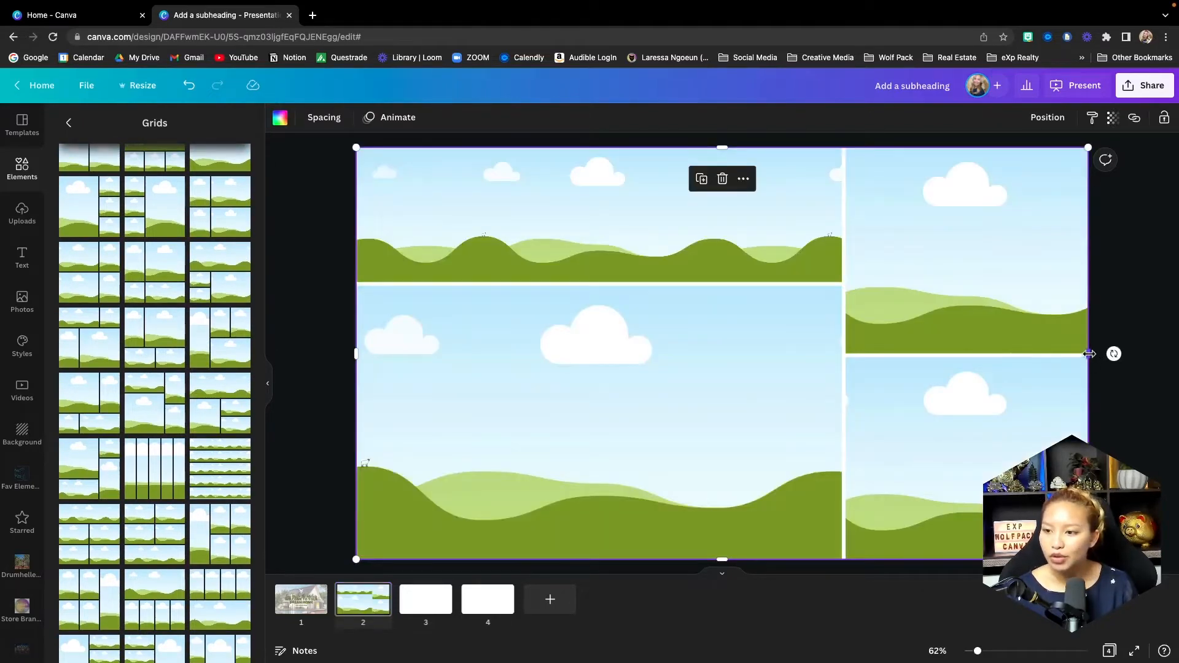
drag(1088, 353, 798, 351)
click(896, 322)
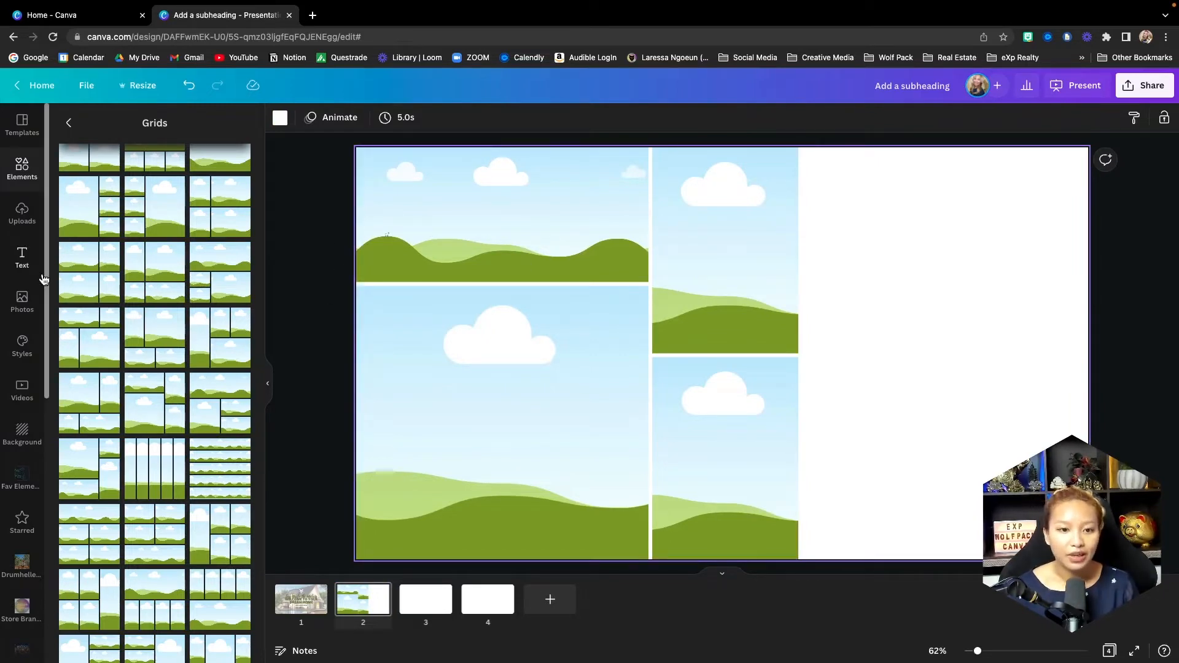
- Search the photo library afresh for "house"
click(18, 305)
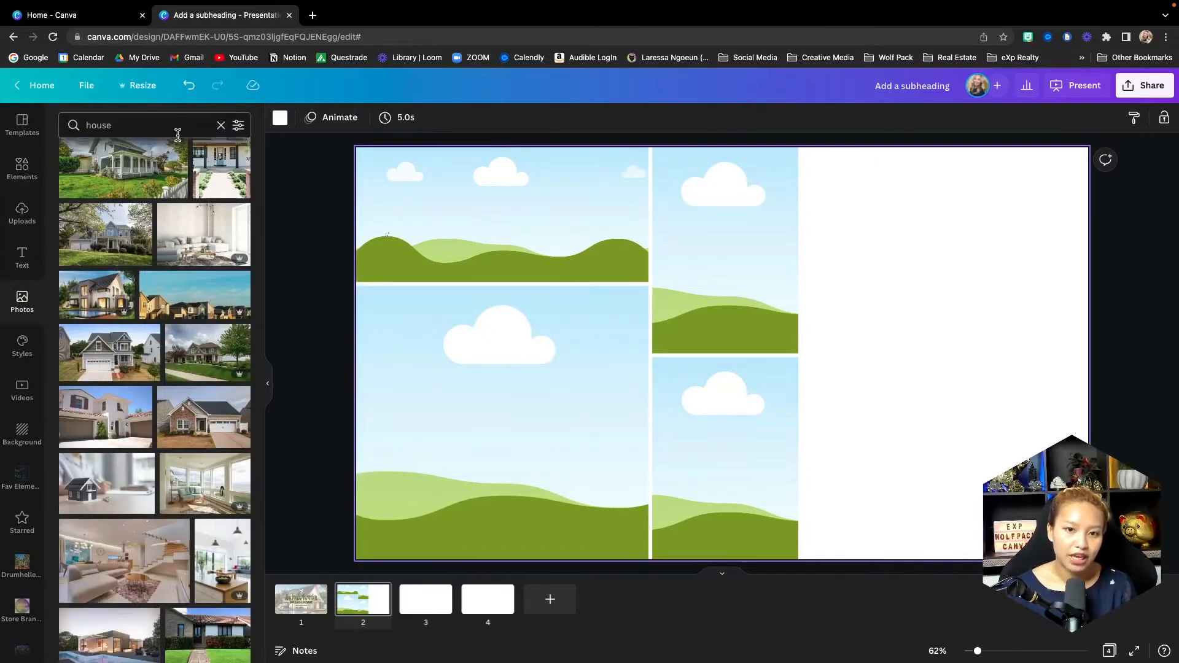
click(196, 125)
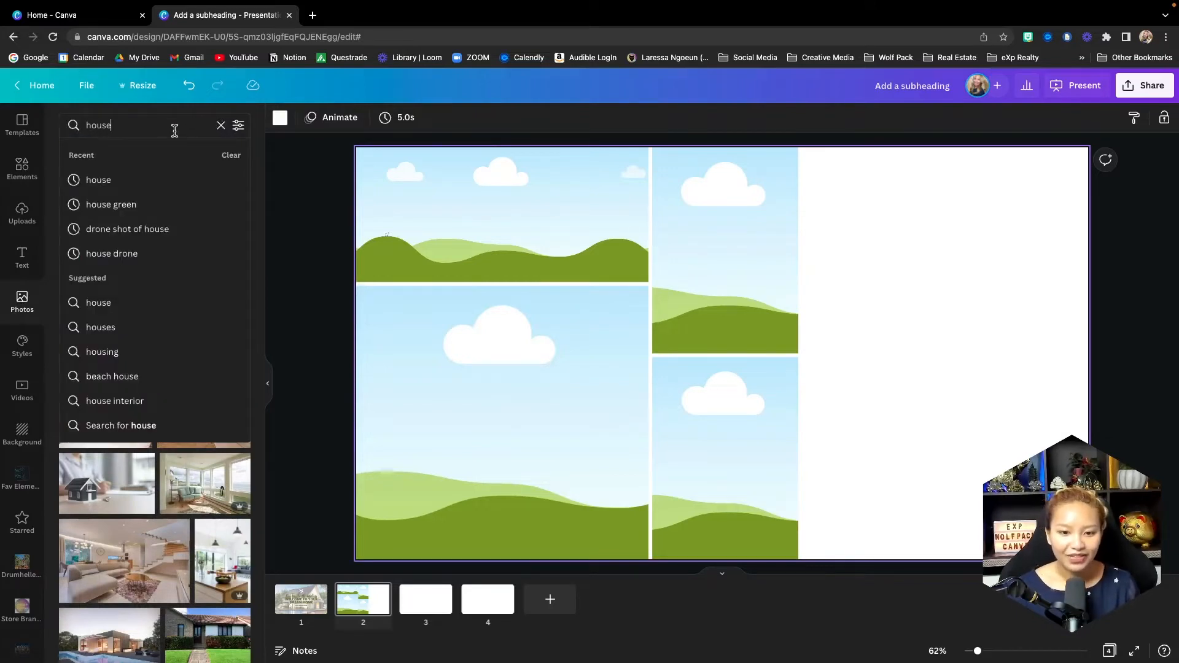
click(221, 127)
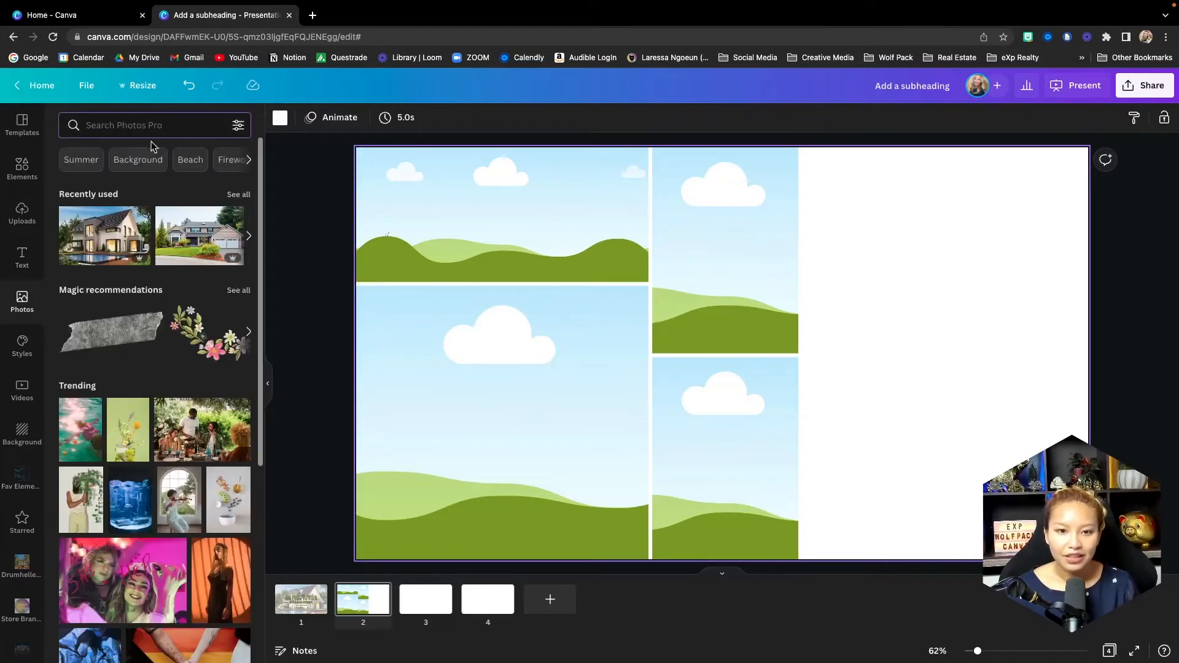
text(house)
key(Return)
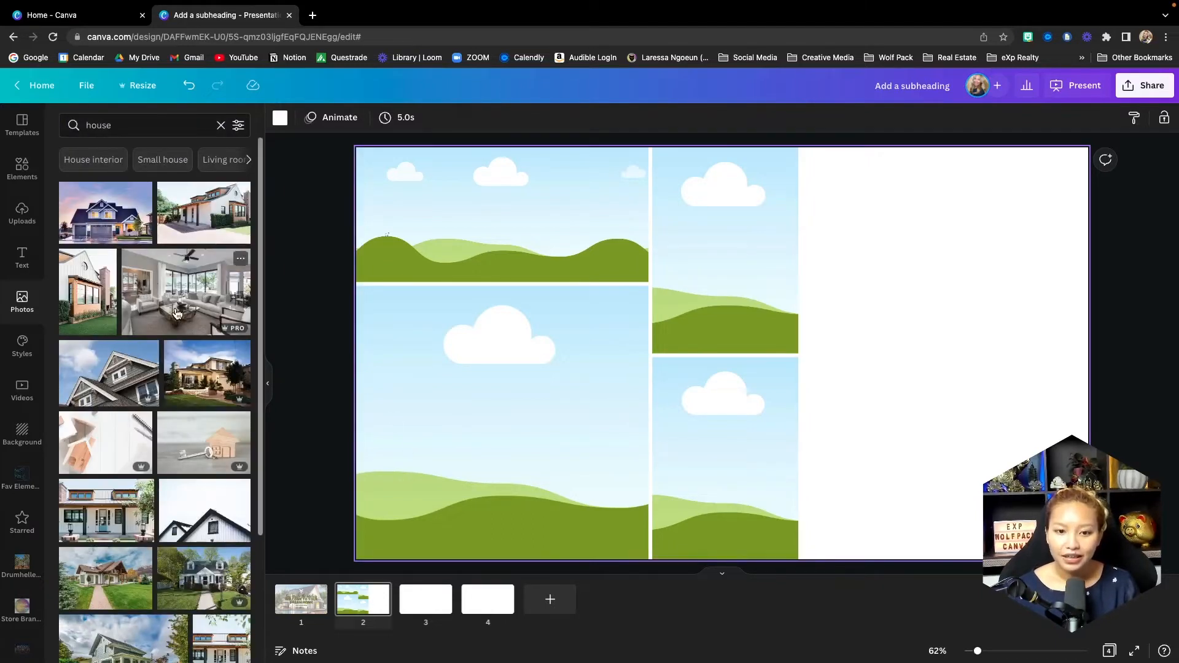
- Fill the grid's large lower-left cell with the living room photo showing grey sofas and a ceiling fan
drag(184, 288, 437, 328)
drag(447, 404, 447, 403)
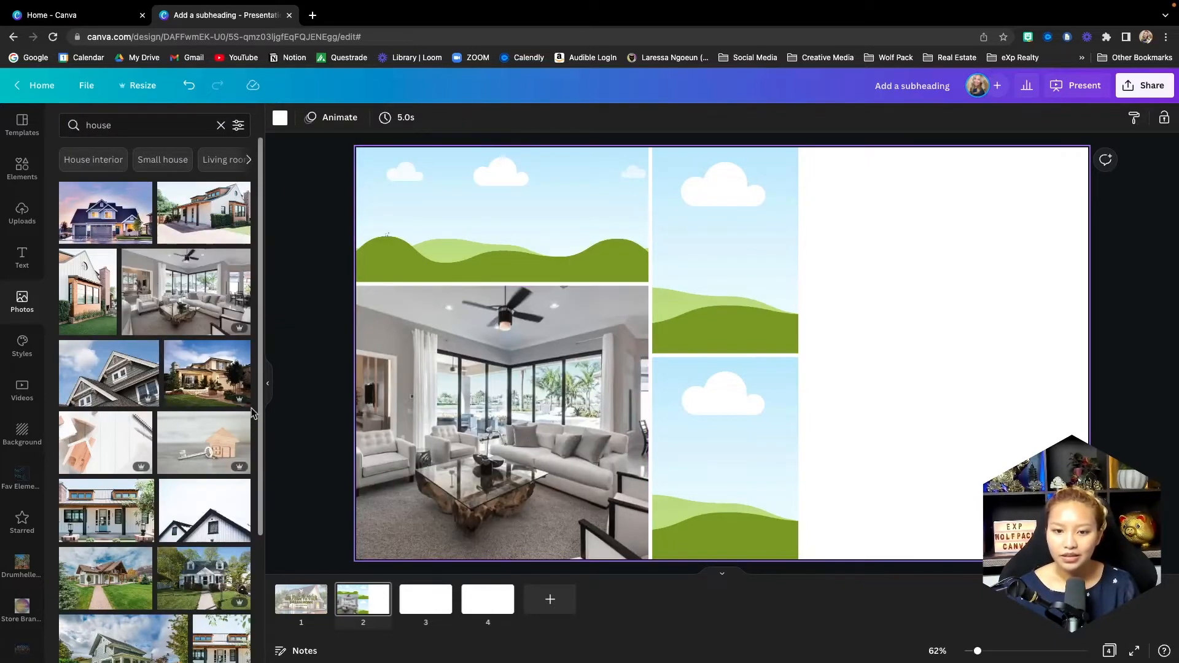
scroll(151, 424, down, 3)
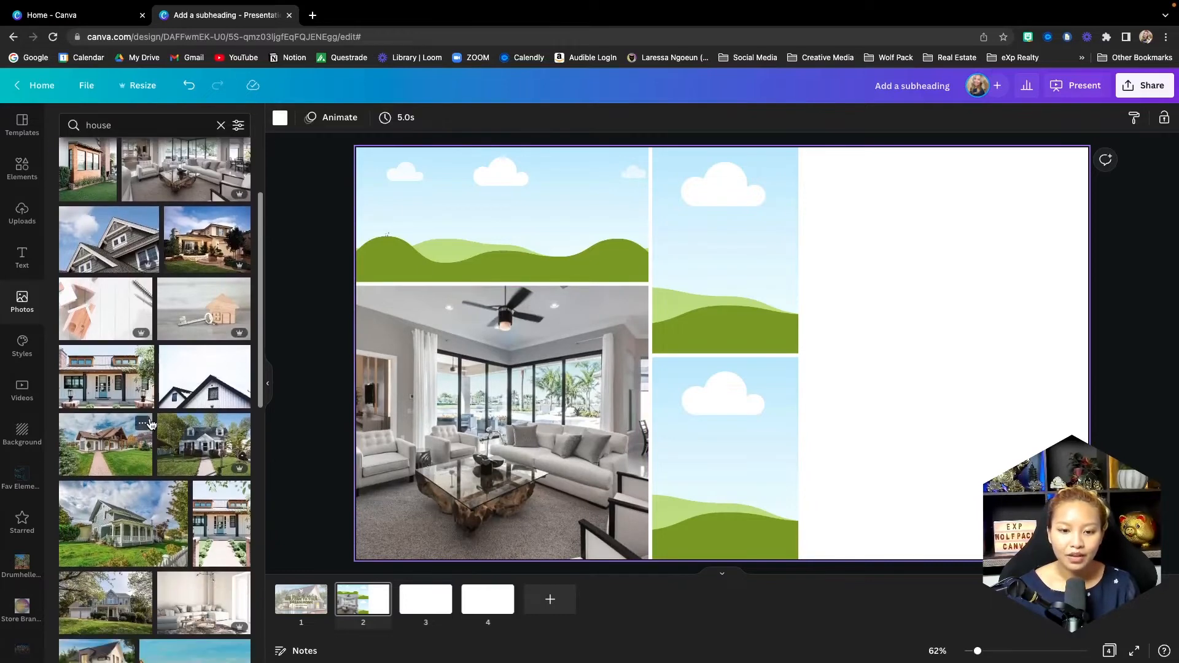
- Search the photos for "kitchen" and fill the grid's upper-left cell with the kitchen photo showing dark pendant lamps and ceiling beams
click(128, 122)
text(kitchen)
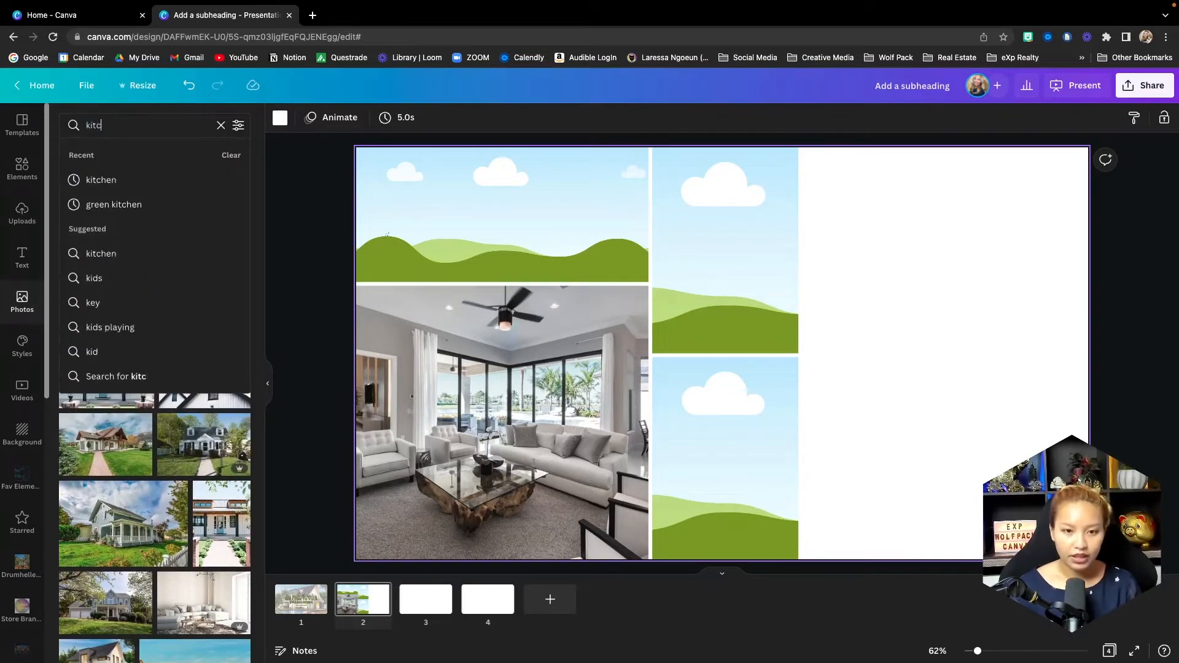
key(Return)
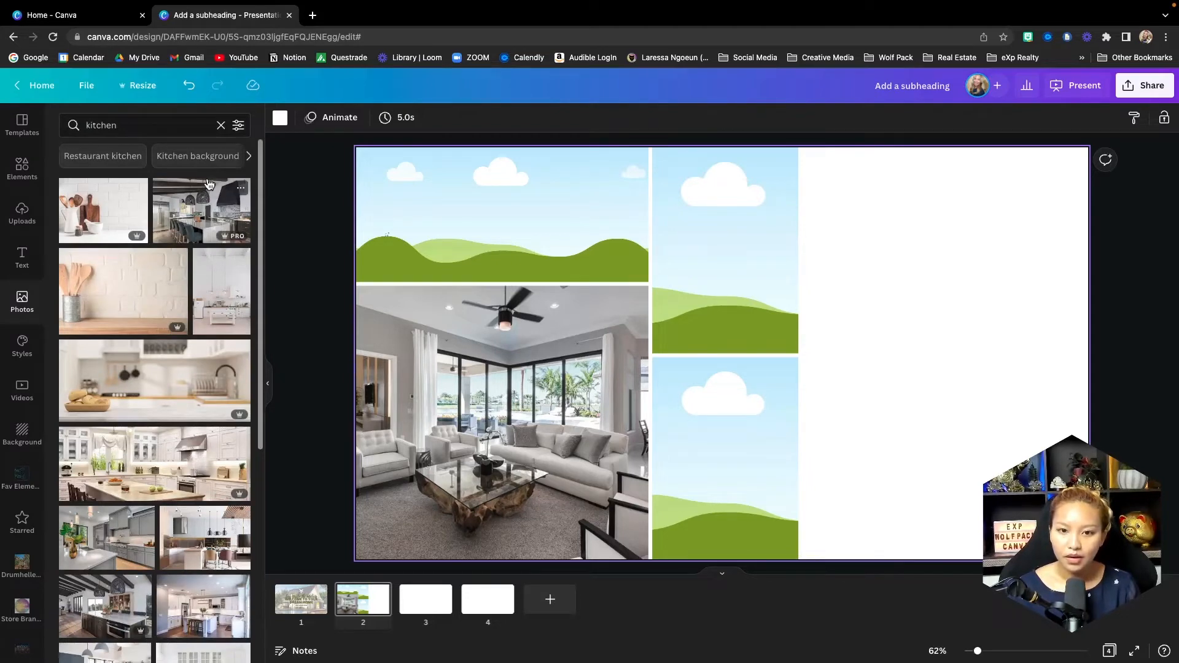
drag(202, 206, 400, 215)
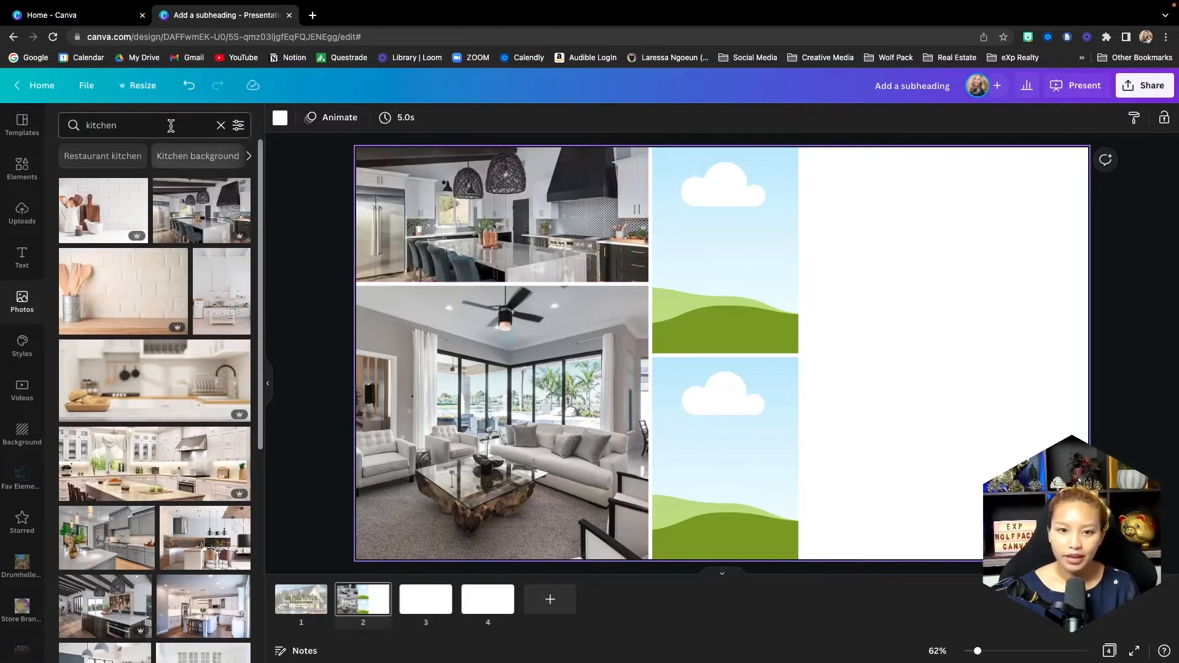
- Search the photos for "backyard" and fill the grid's lower-right cell with the garden patio photo with outdoor sofas
click(221, 125)
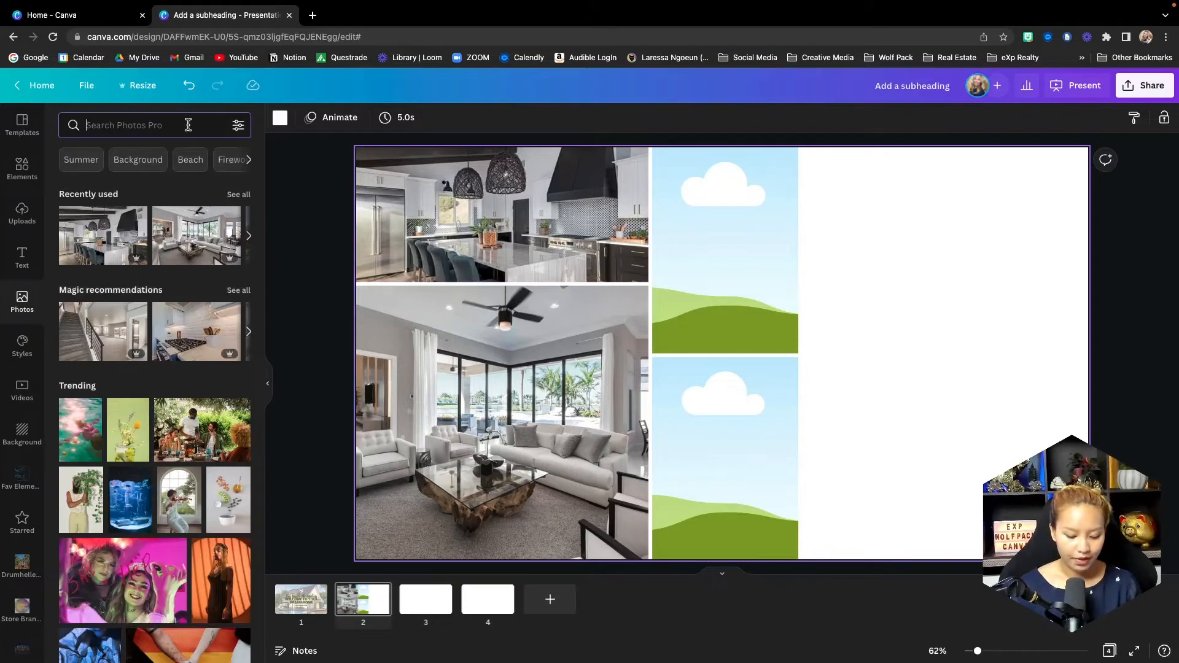
text(backyard)
key(Return)
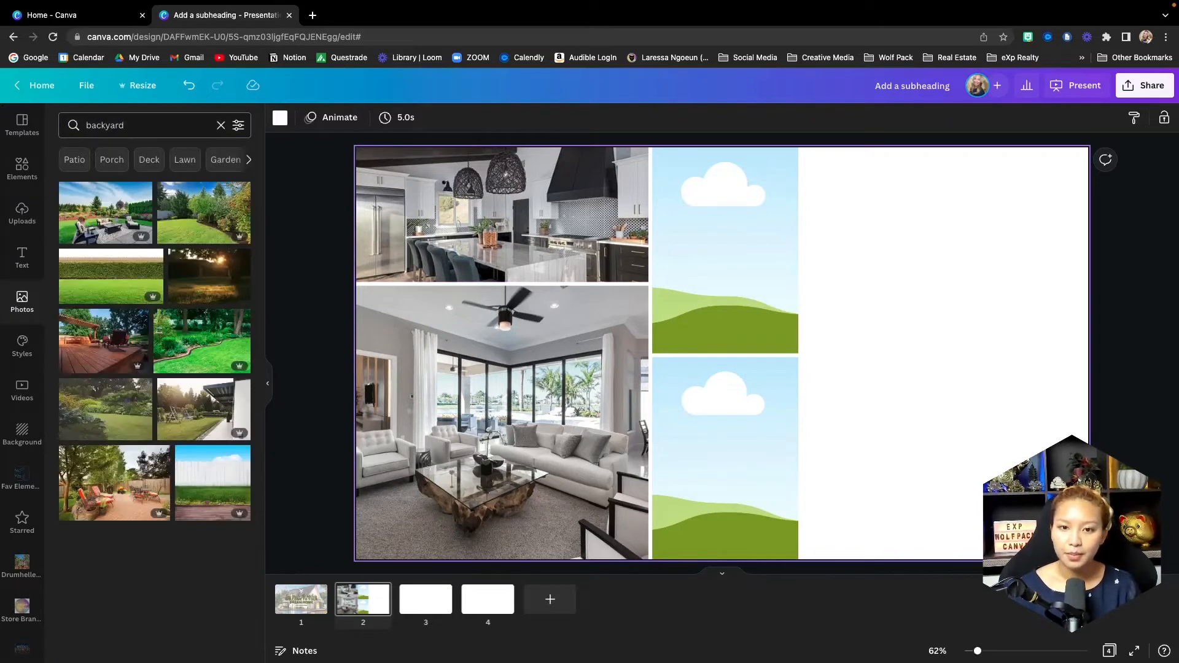
drag(117, 218, 723, 402)
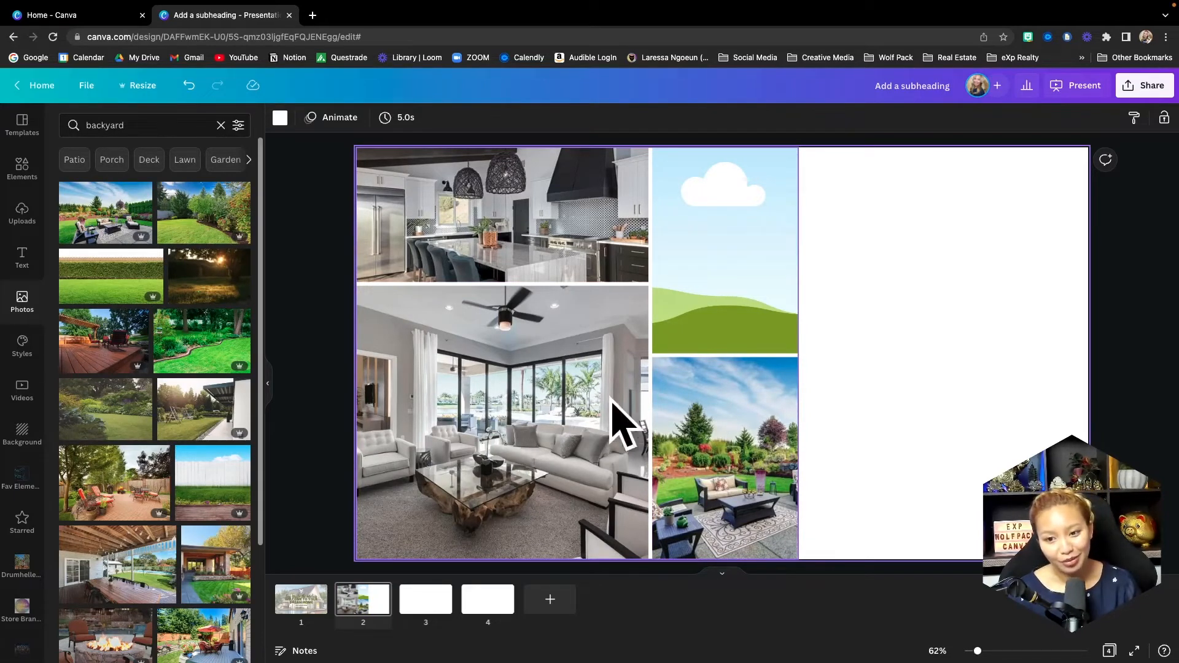
- Search the photos for "laundry room" and fill the grid's upper-right cell with the tall white laundry room photo with a patterned rug
click(220, 125)
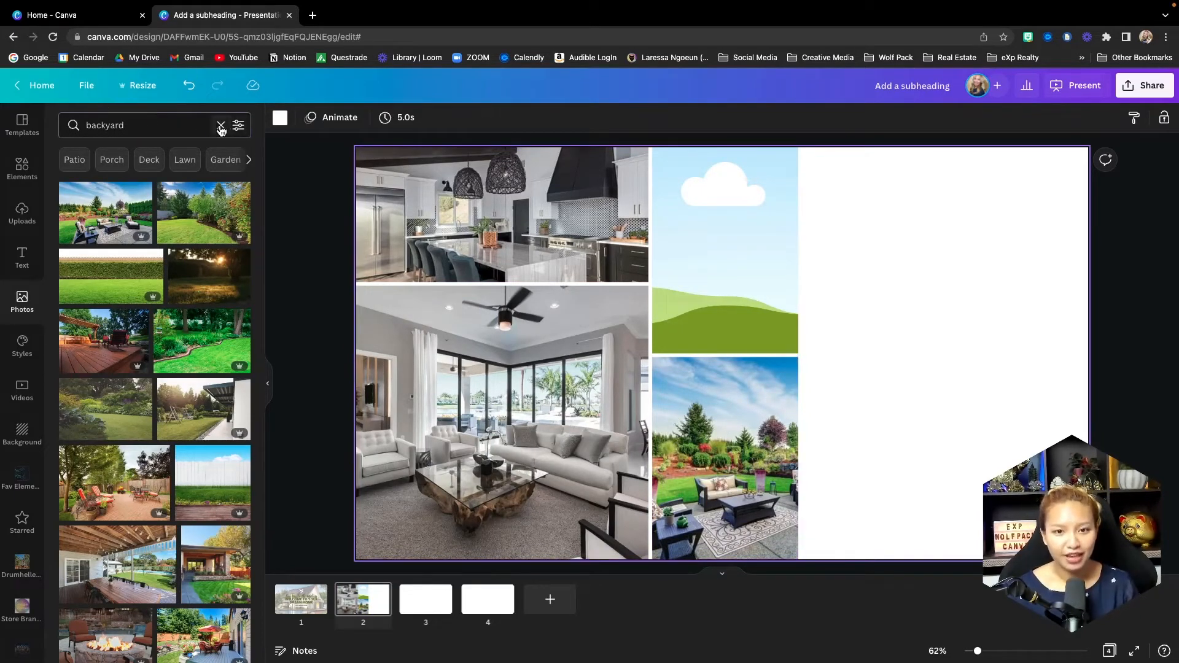
text(laund)
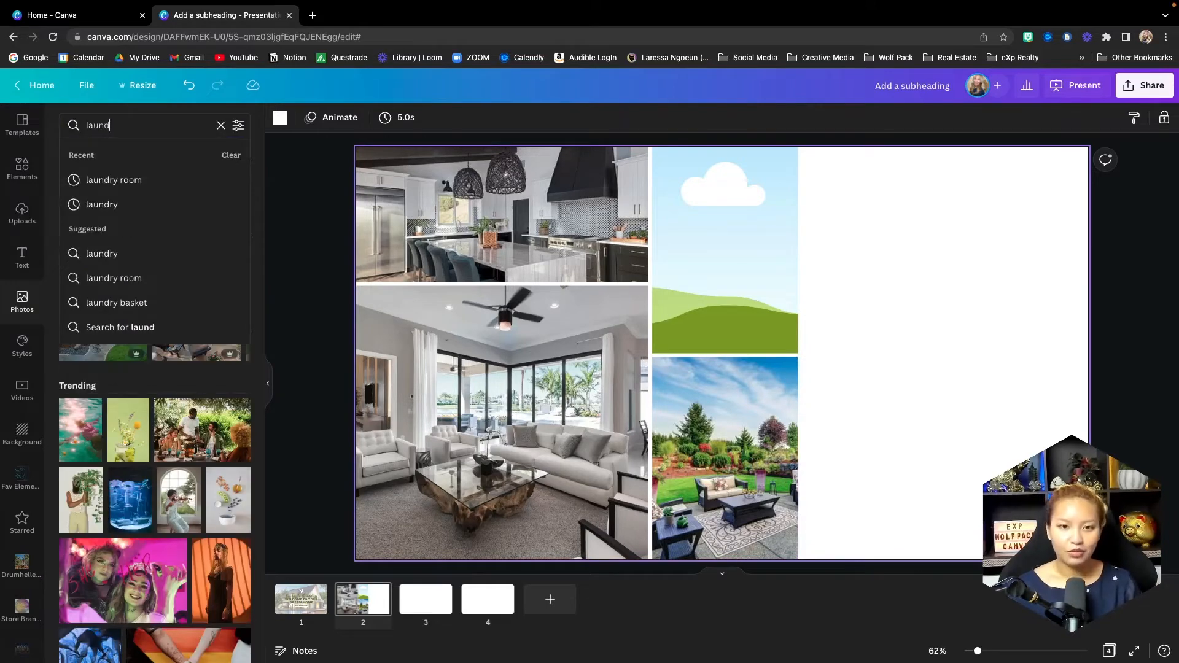
key(Down)
key(Return)
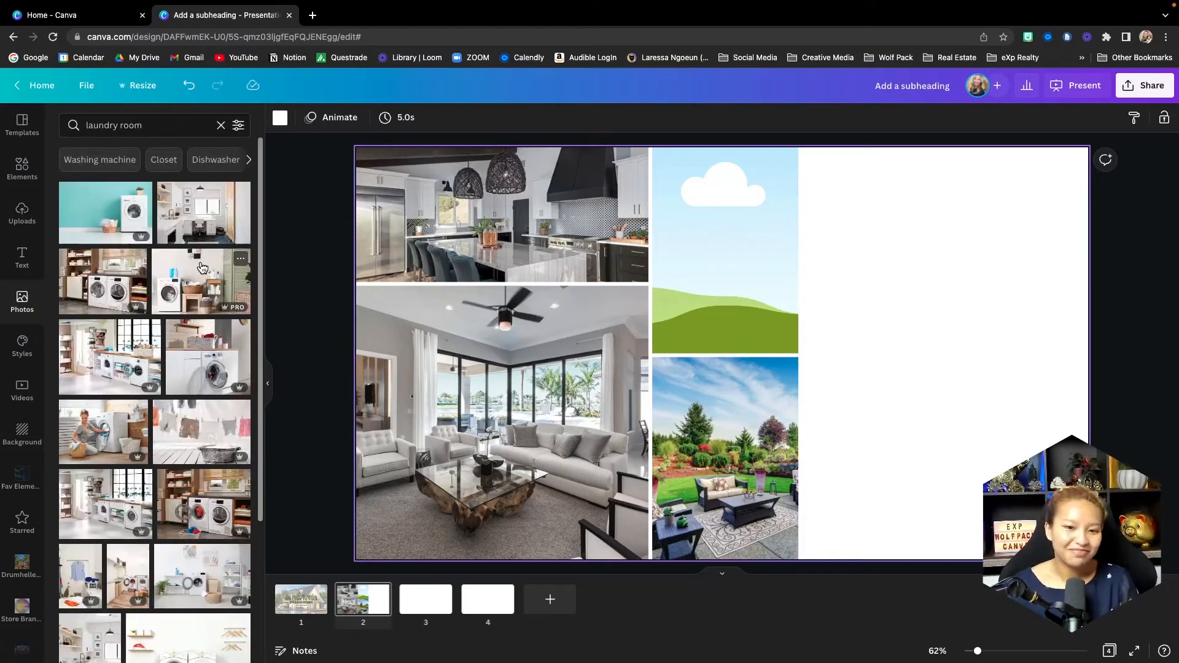
scroll(202, 268, down, 1)
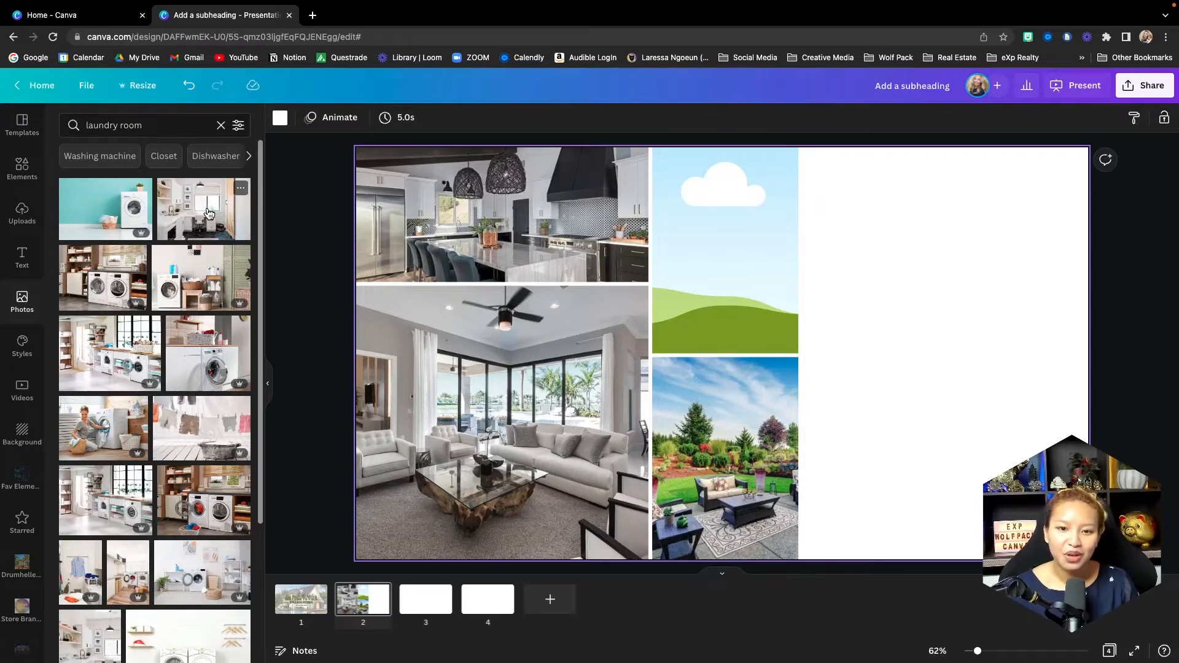
mouse_move(205, 211)
mouse_down()
mouse_move(701, 199)
mouse_move(203, 212)
mouse_up()
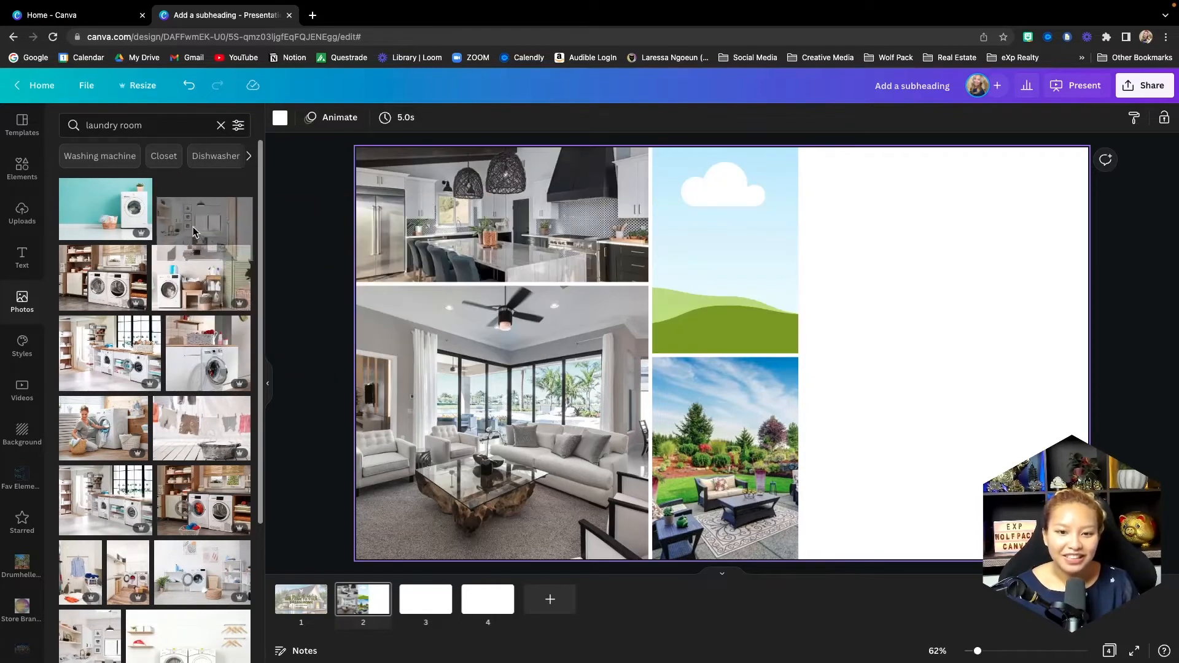
scroll(149, 372, down, 2)
scroll(149, 373, down, 1)
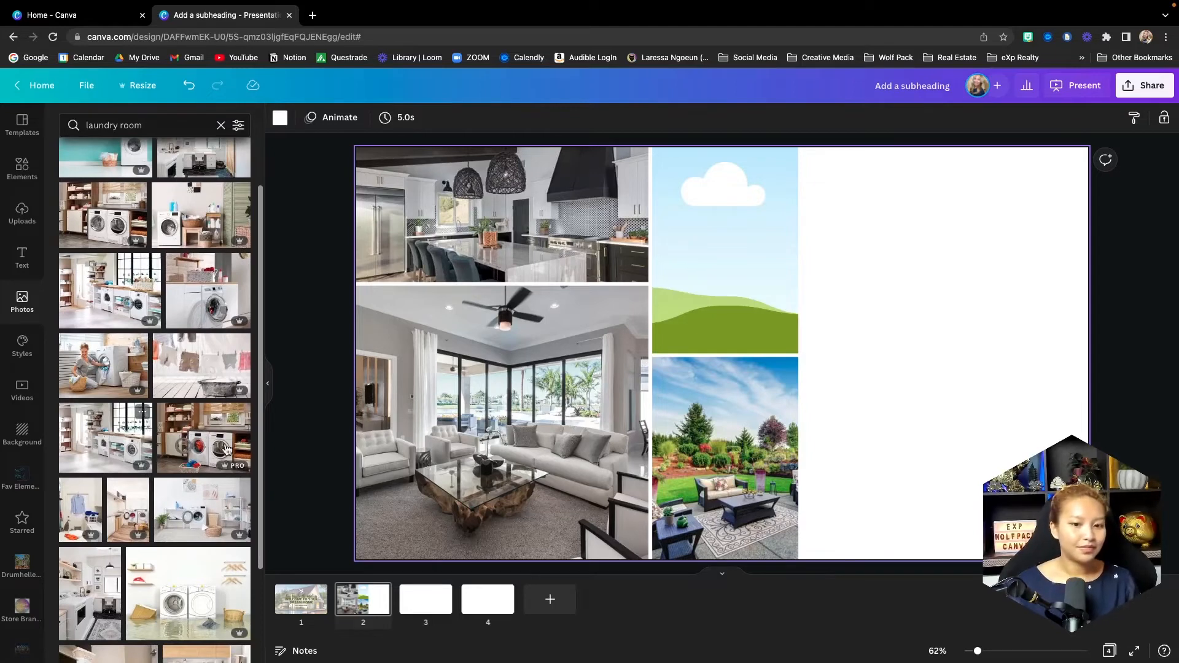
scroll(175, 484, down, 1)
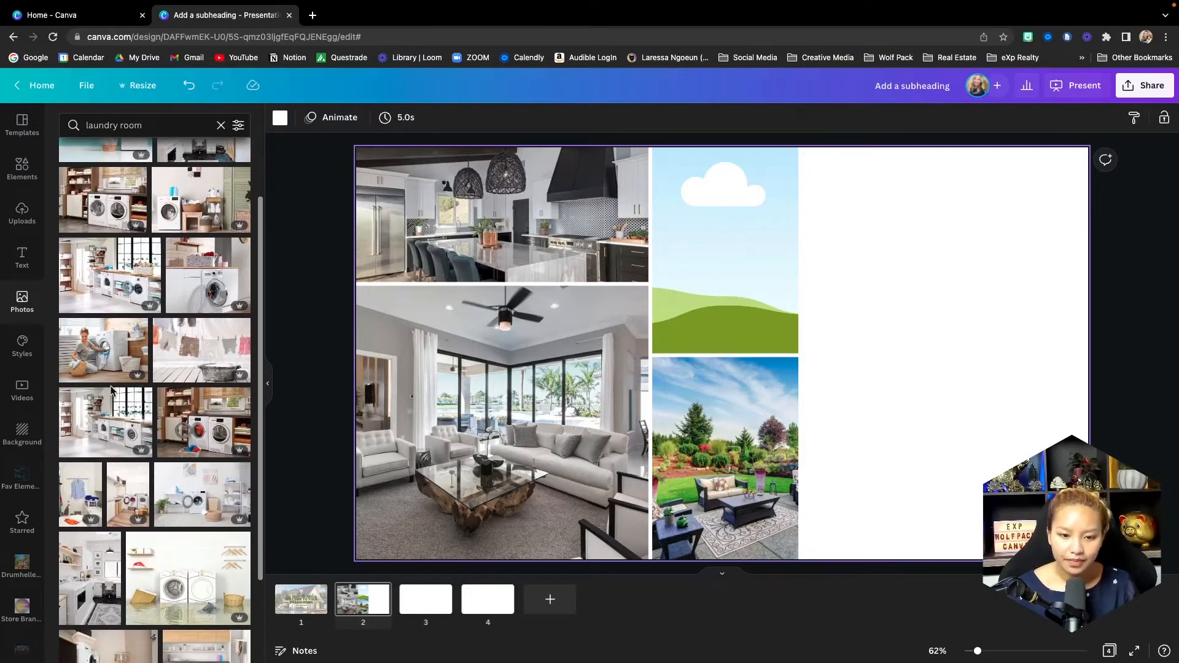
drag(90, 571, 736, 223)
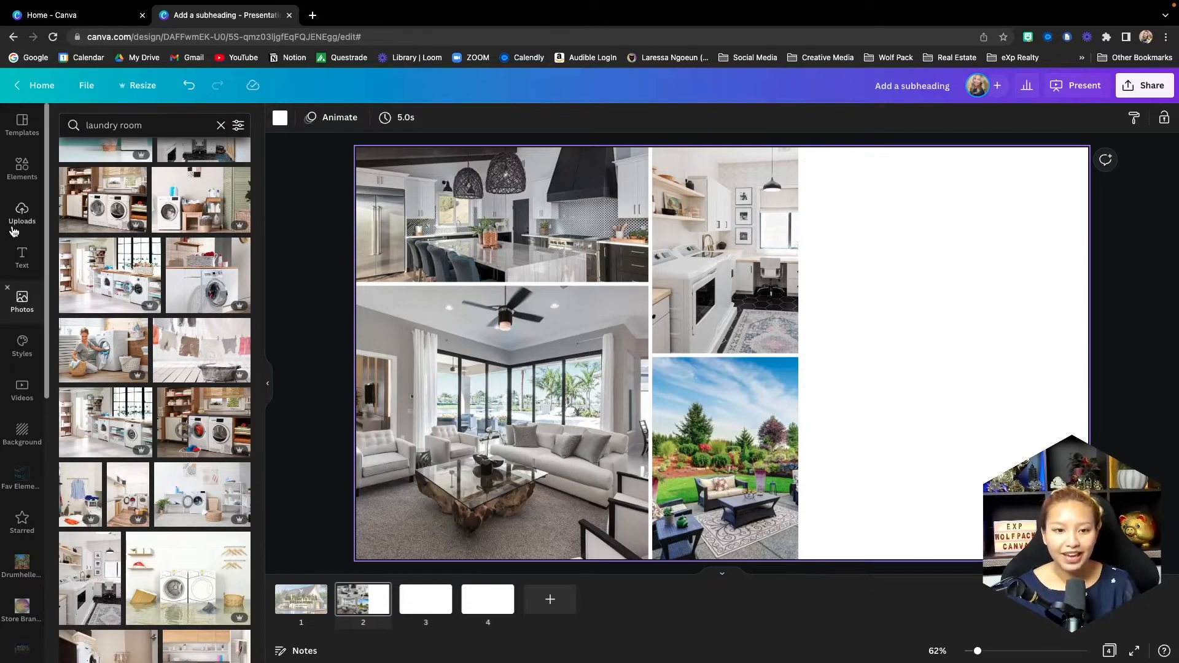
- Add a subheading text box at the top of page 2's blank area, widen it to nearly fill that area and left-align it
click(17, 265)
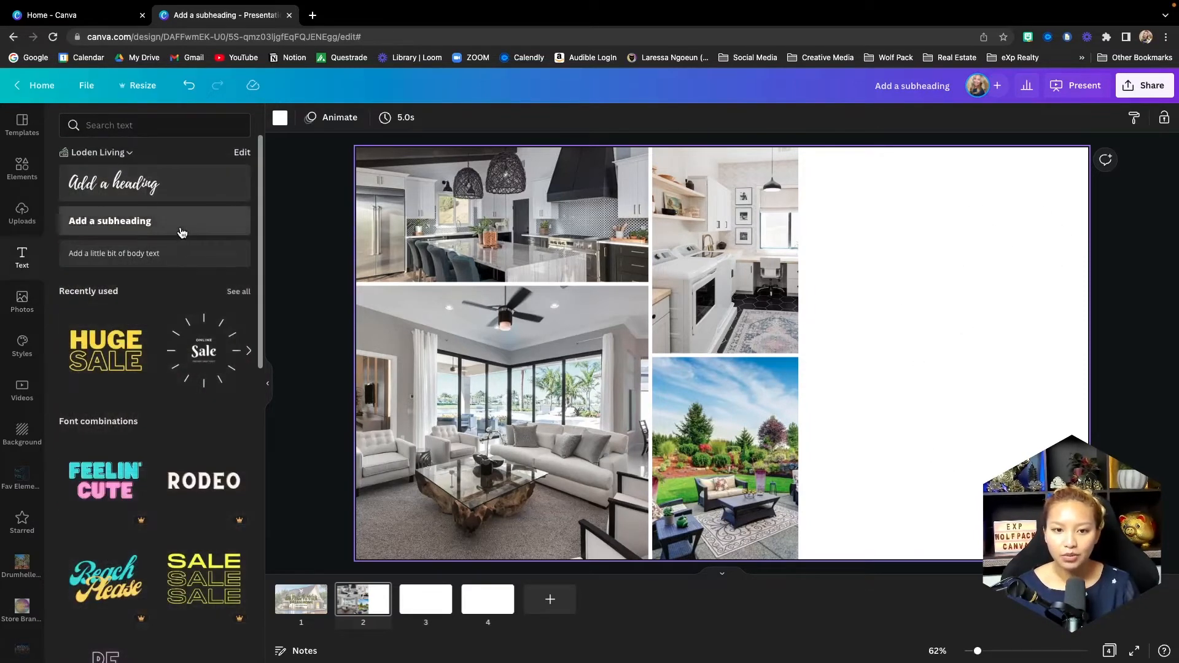
click(178, 225)
drag(731, 387, 895, 238)
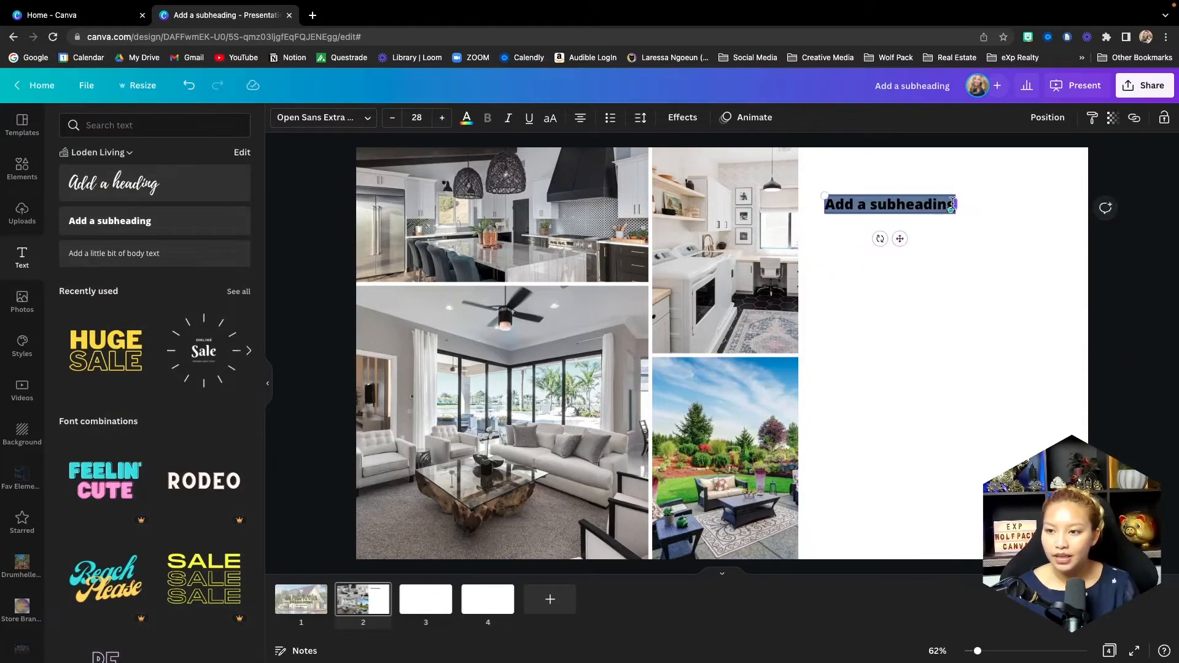
drag(953, 203, 1075, 203)
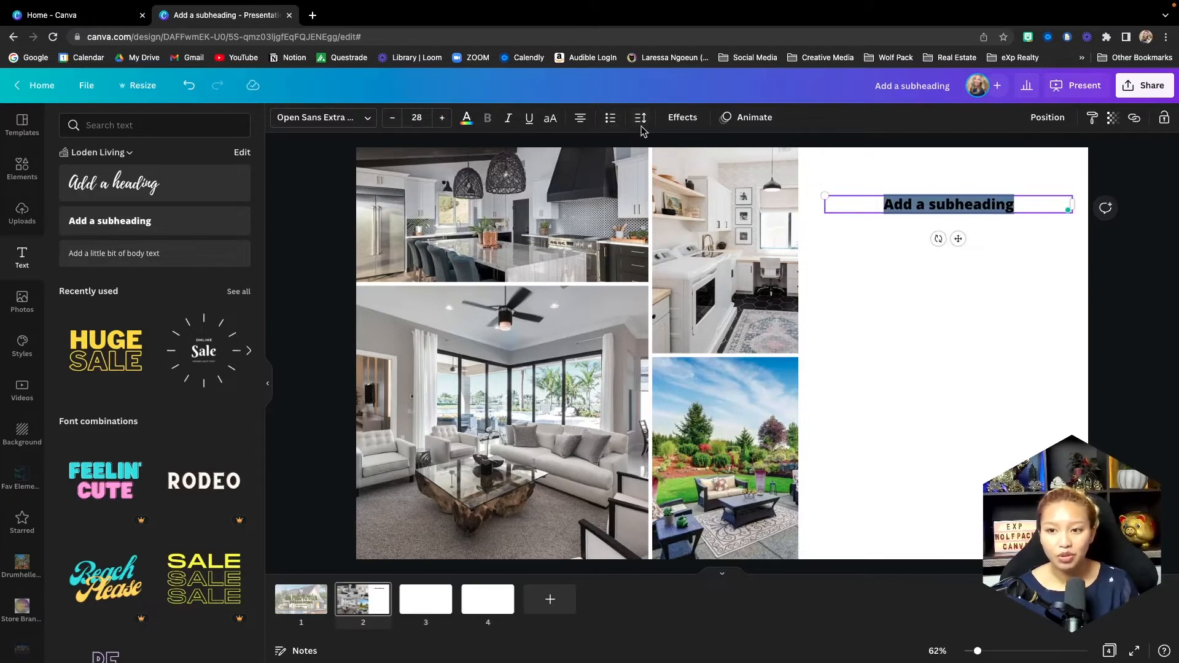
click(581, 120)
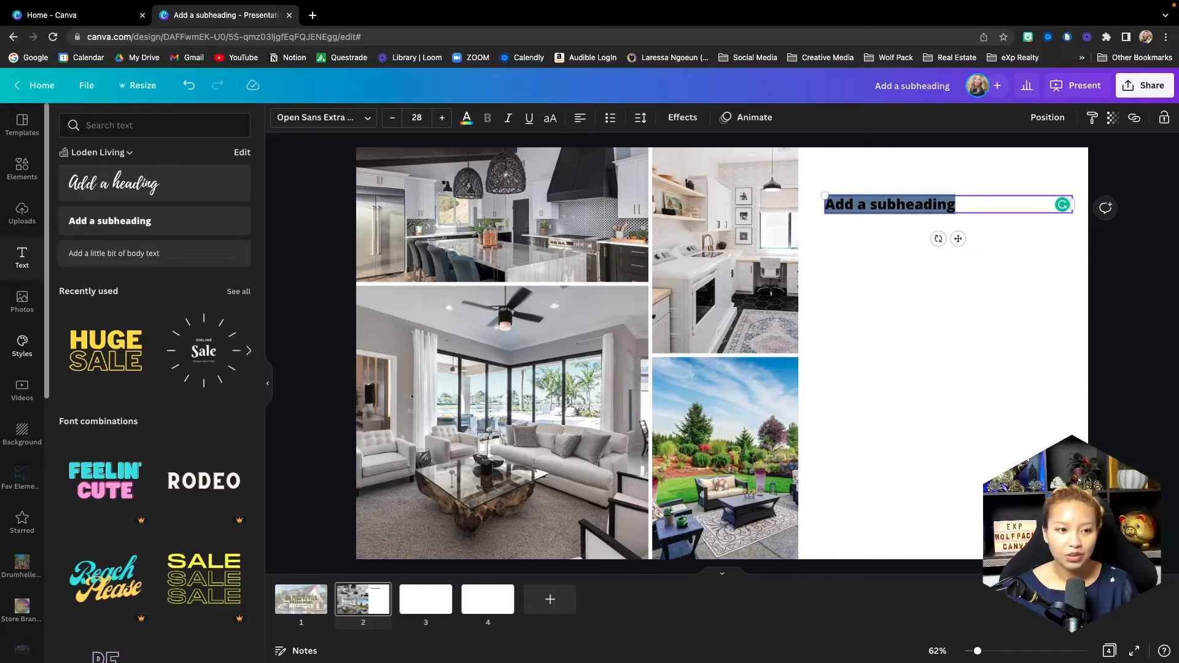
- Replace the subheading placeholder with the copied home description starting "Say YES to the ADDRESS" and fit the text box within the page
key(super+Tab)
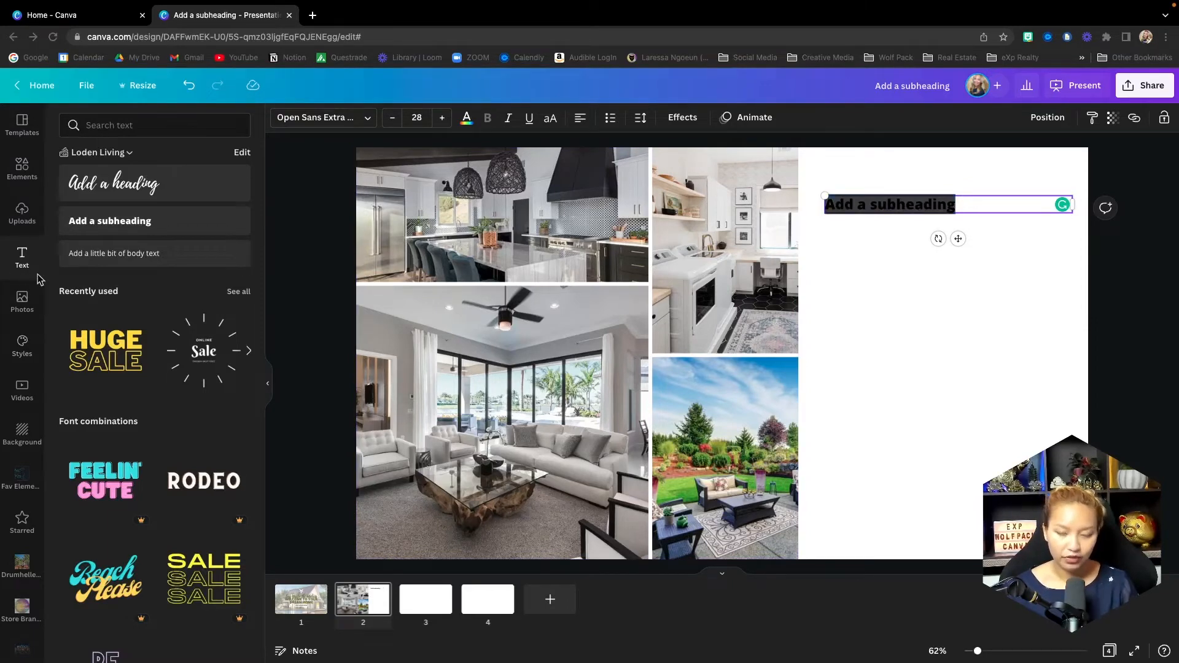
click(967, 205)
drag(992, 204, 818, 198)
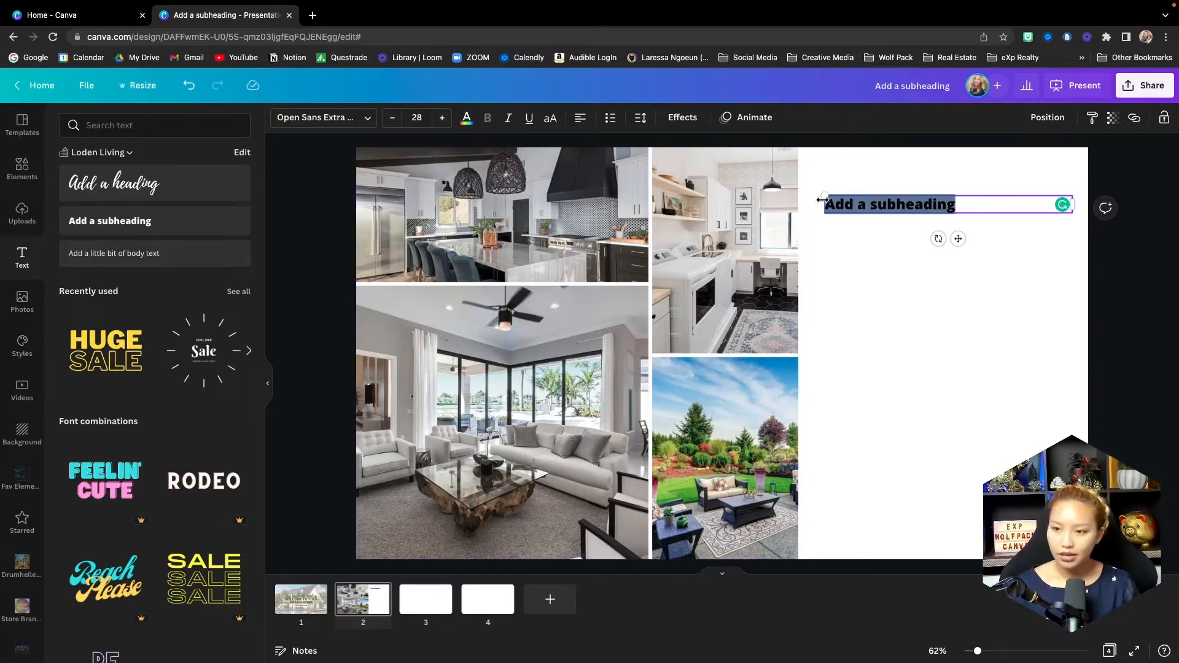
key(super+v)
drag(947, 423, 946, 399)
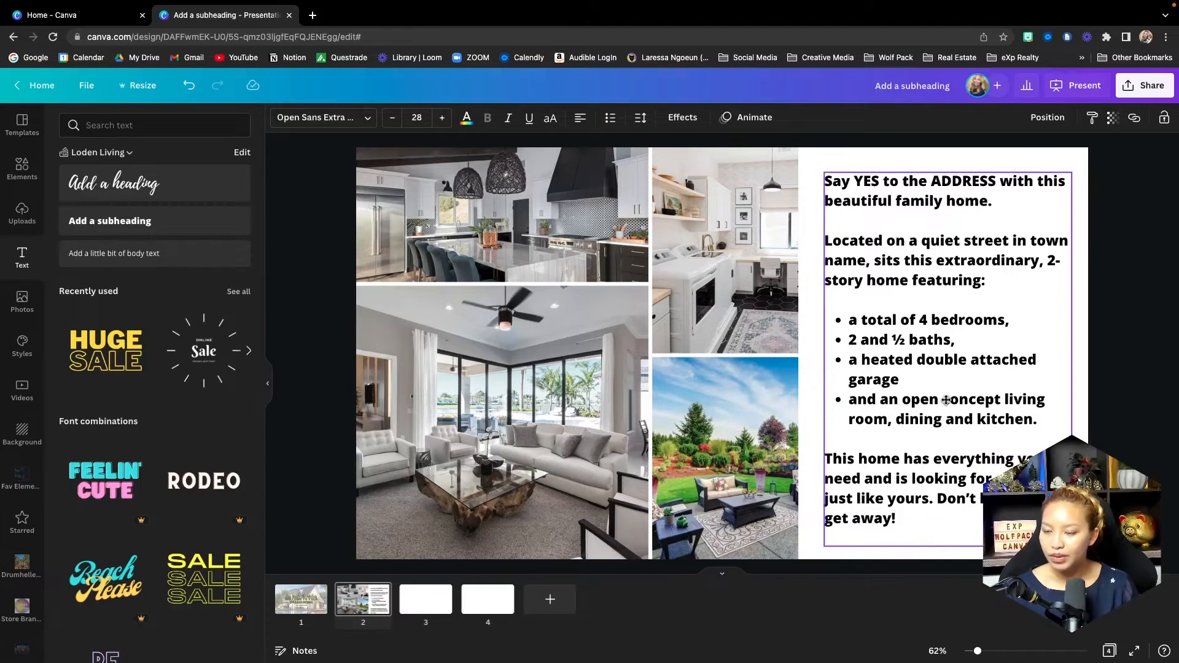
click(924, 400)
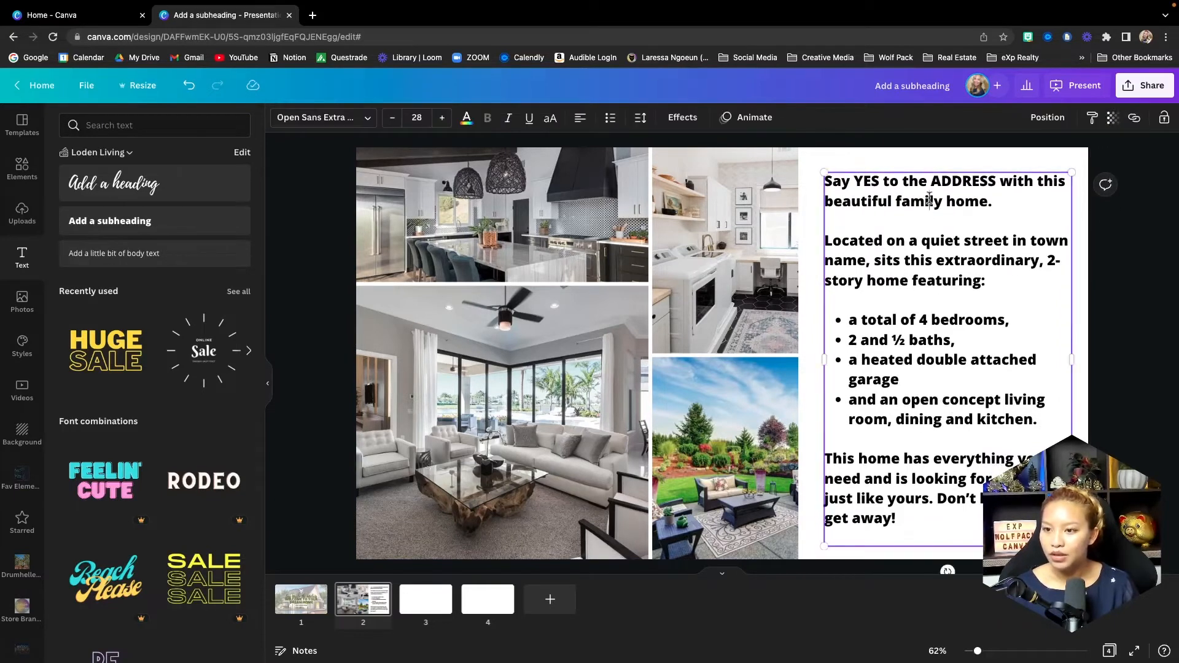
- Colour the opening sentence "Say YES to the ADDRESS with this beautiful family home." in the document's olive green
drag(1008, 201, 821, 179)
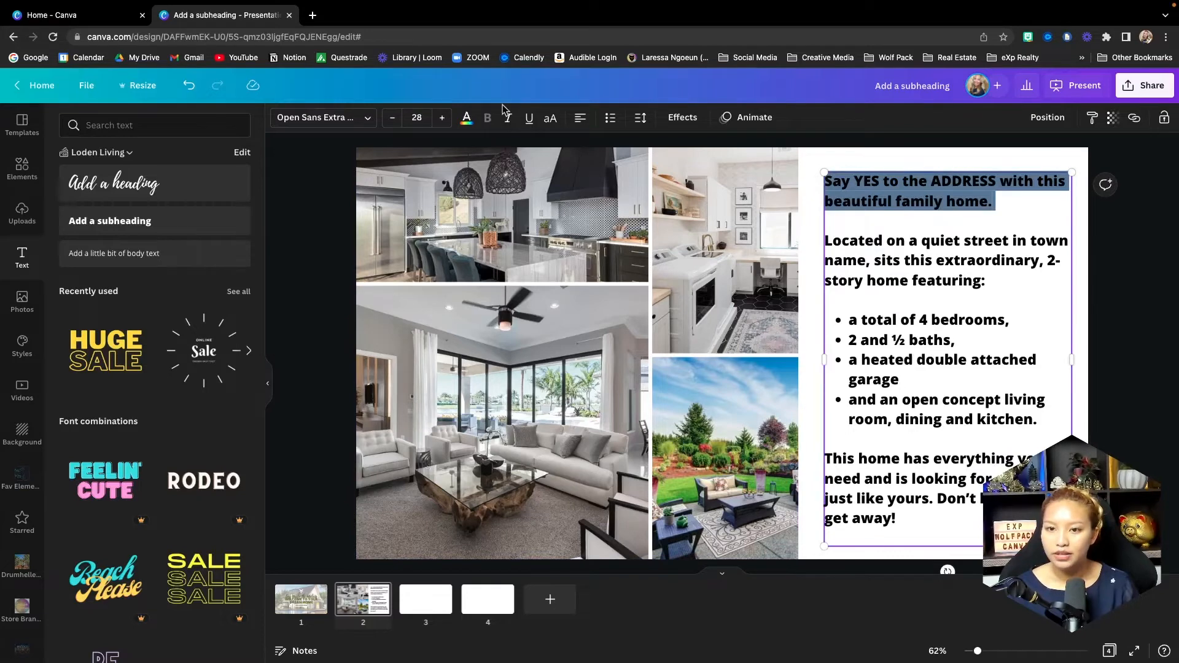
click(467, 119)
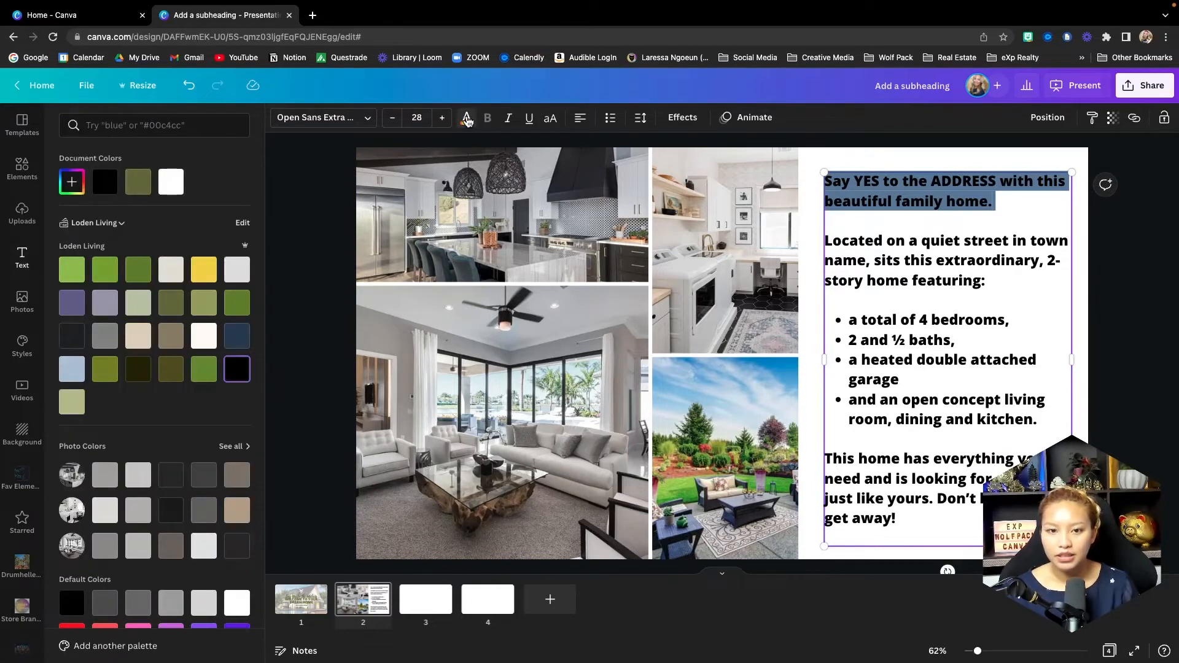
click(147, 186)
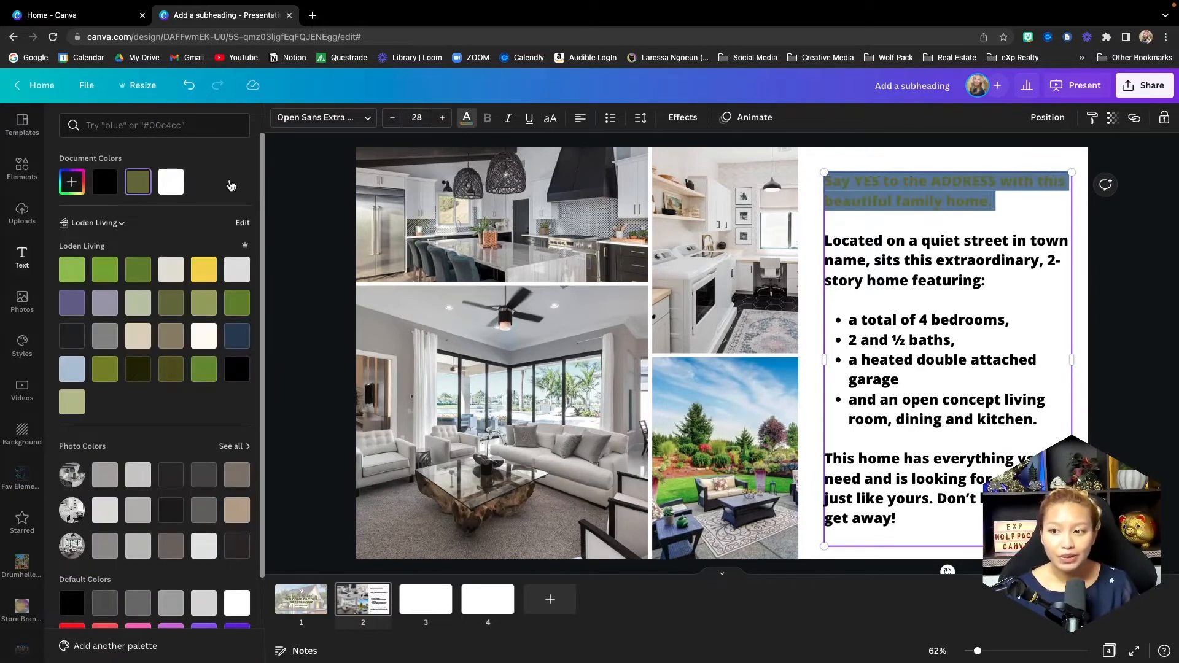
click(1113, 301)
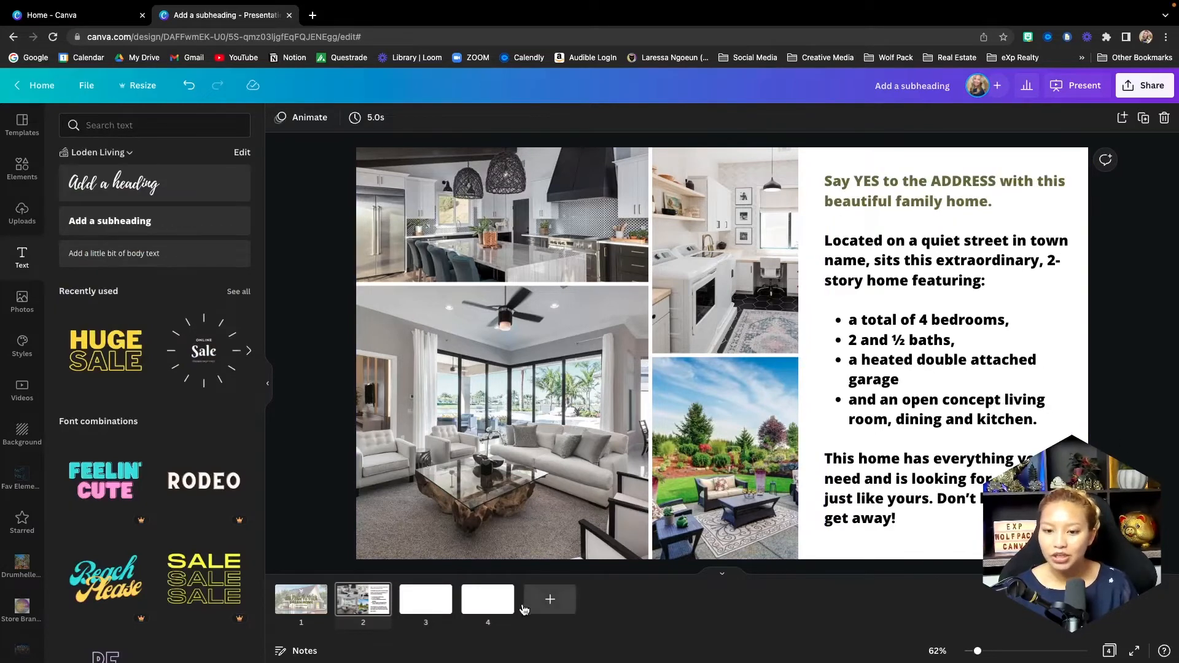
- Add the recently used photo of the modern house with a pool to blank page 3 and set it as the background
click(416, 607)
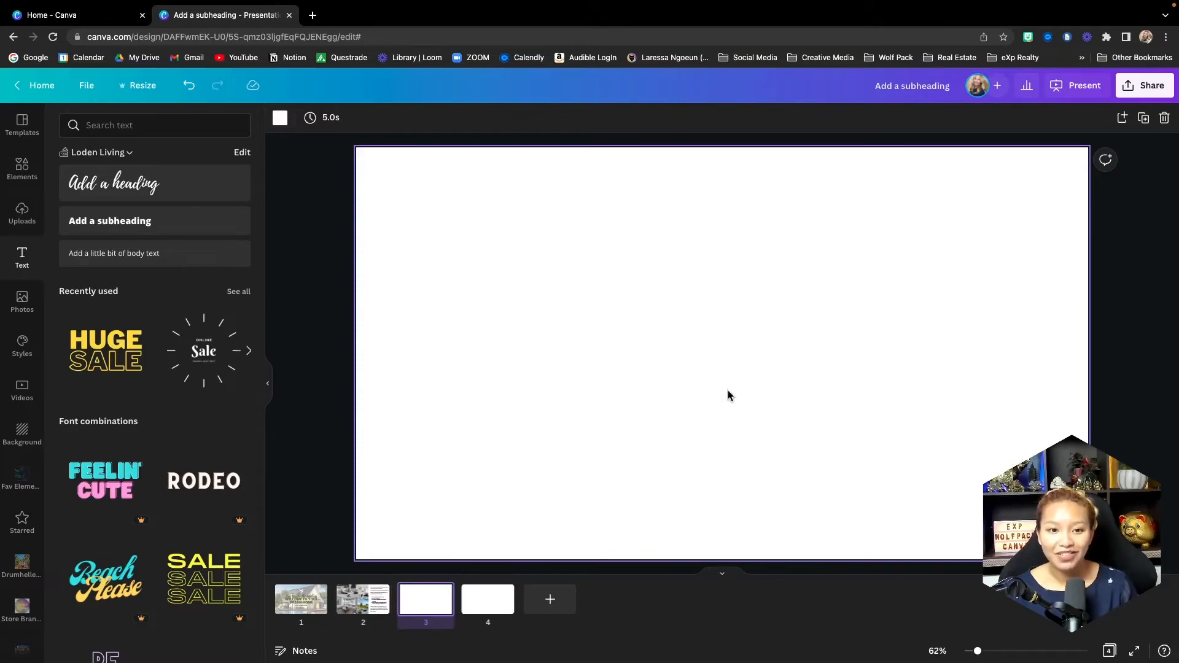
click(23, 302)
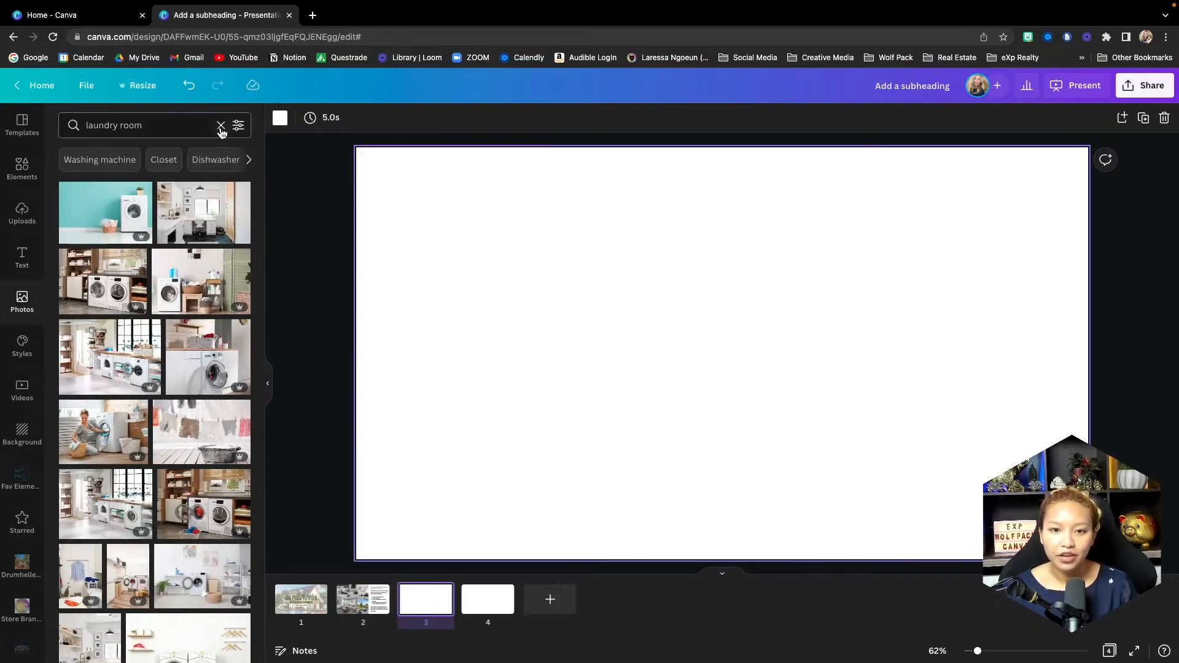
click(221, 126)
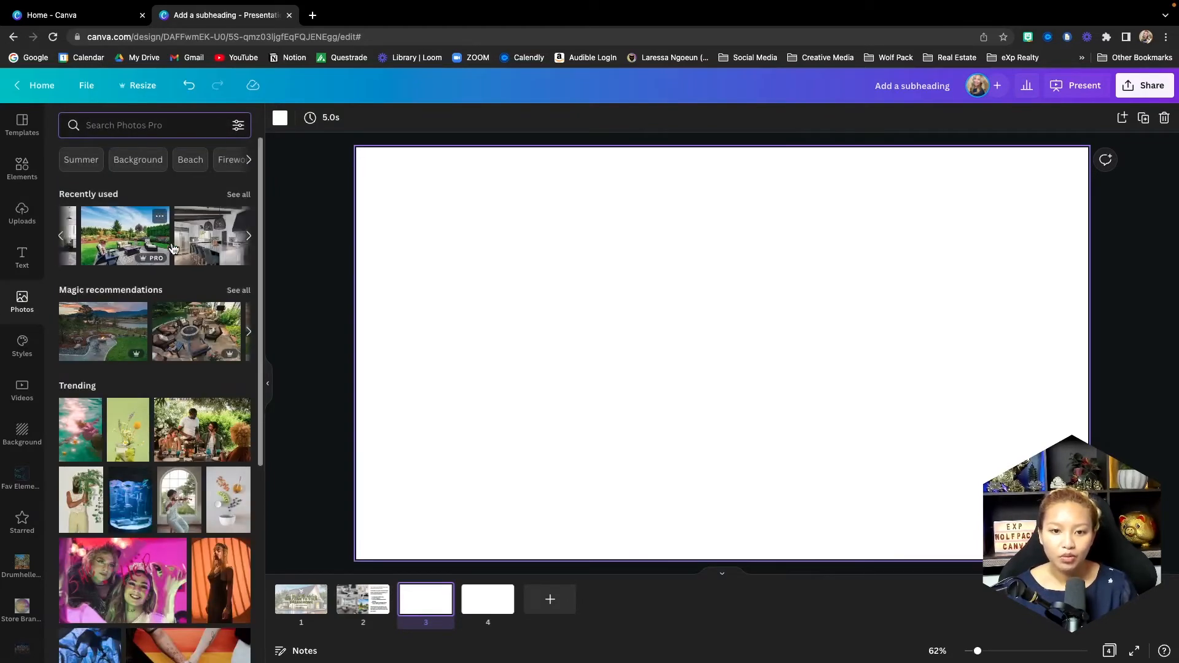
scroll(173, 248, right, 10)
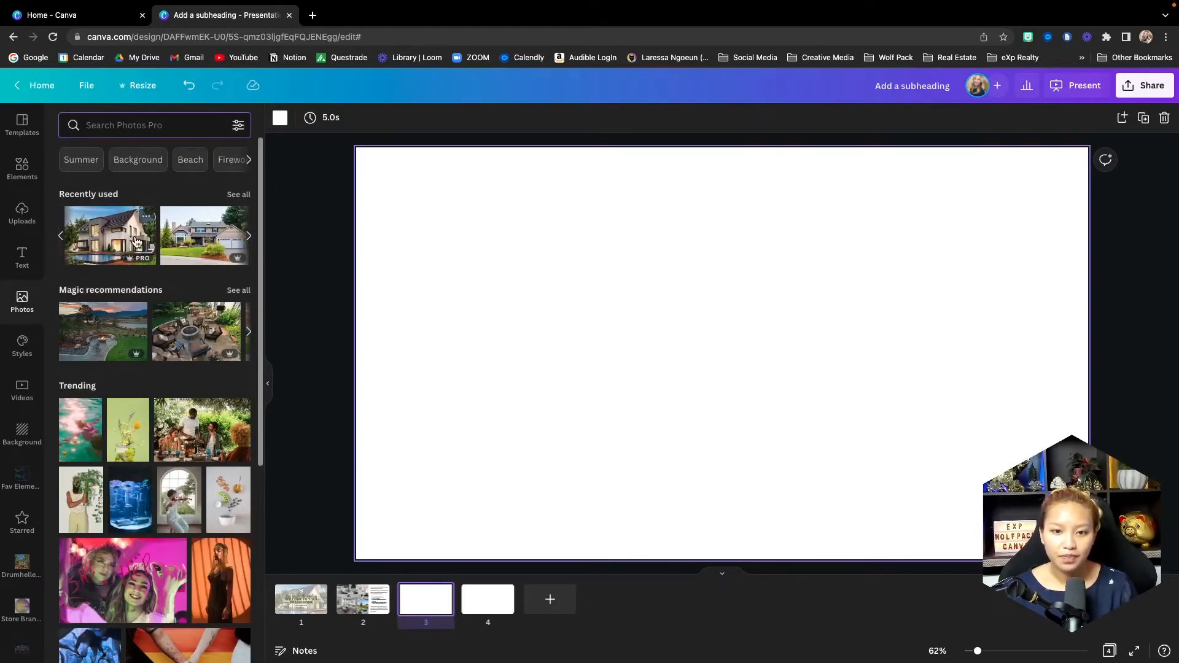
drag(137, 241, 425, 244)
right_click(629, 336)
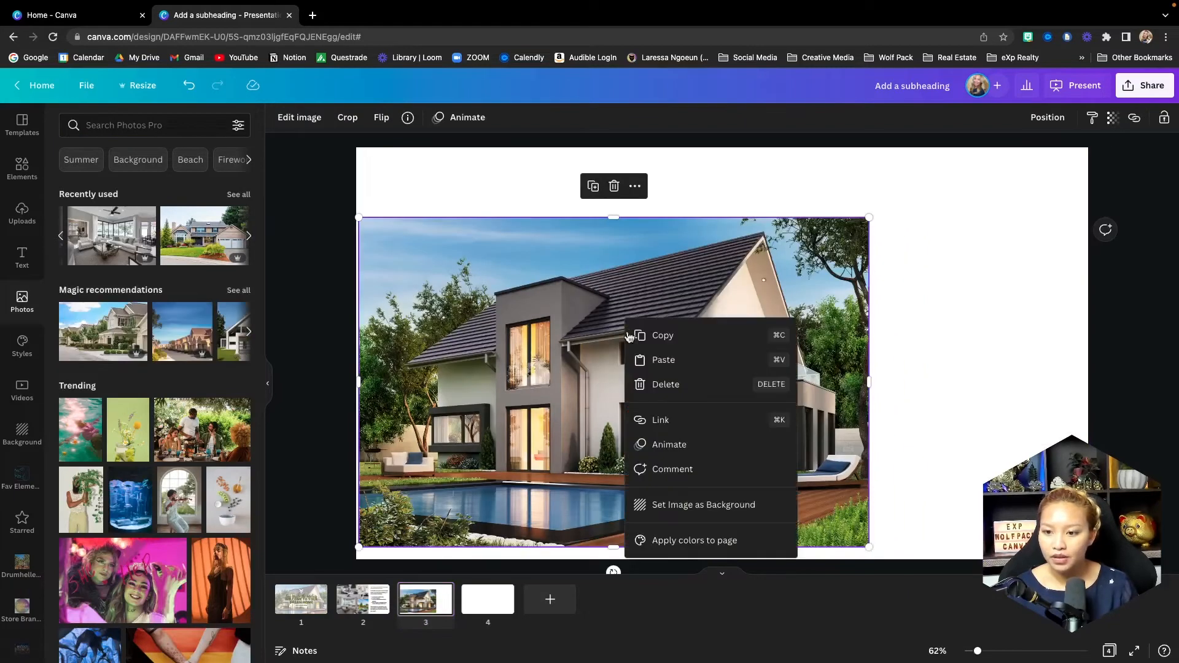
click(723, 503)
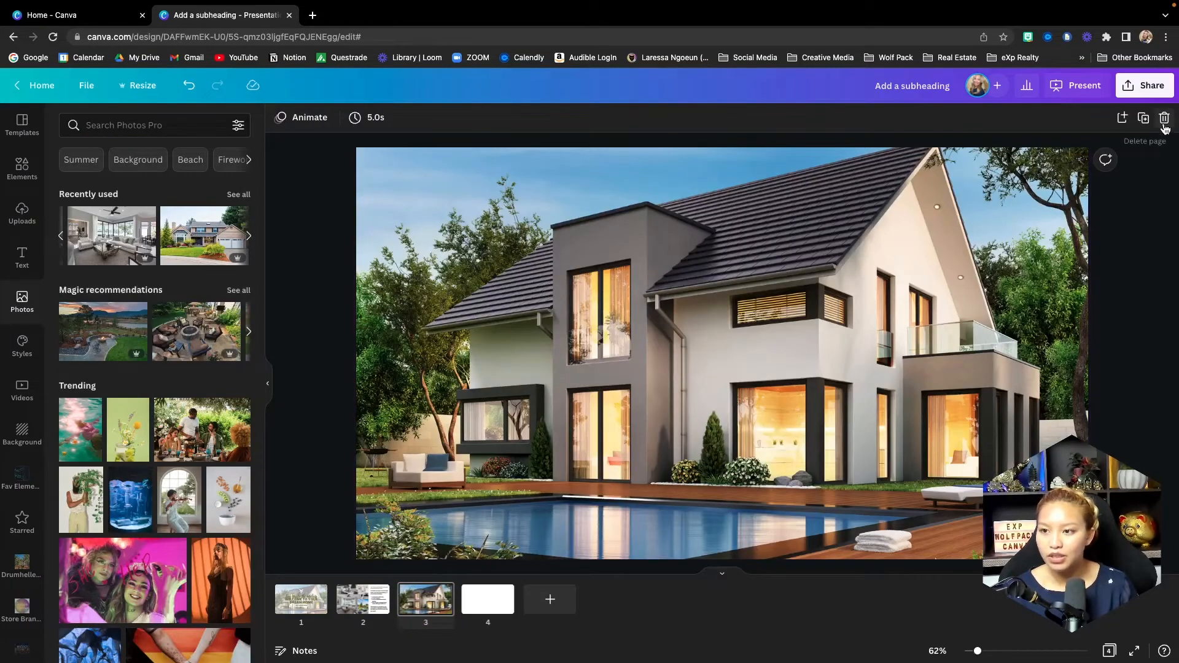
- Set the transparency of page 3's background photo to 52
click(961, 245)
click(1134, 125)
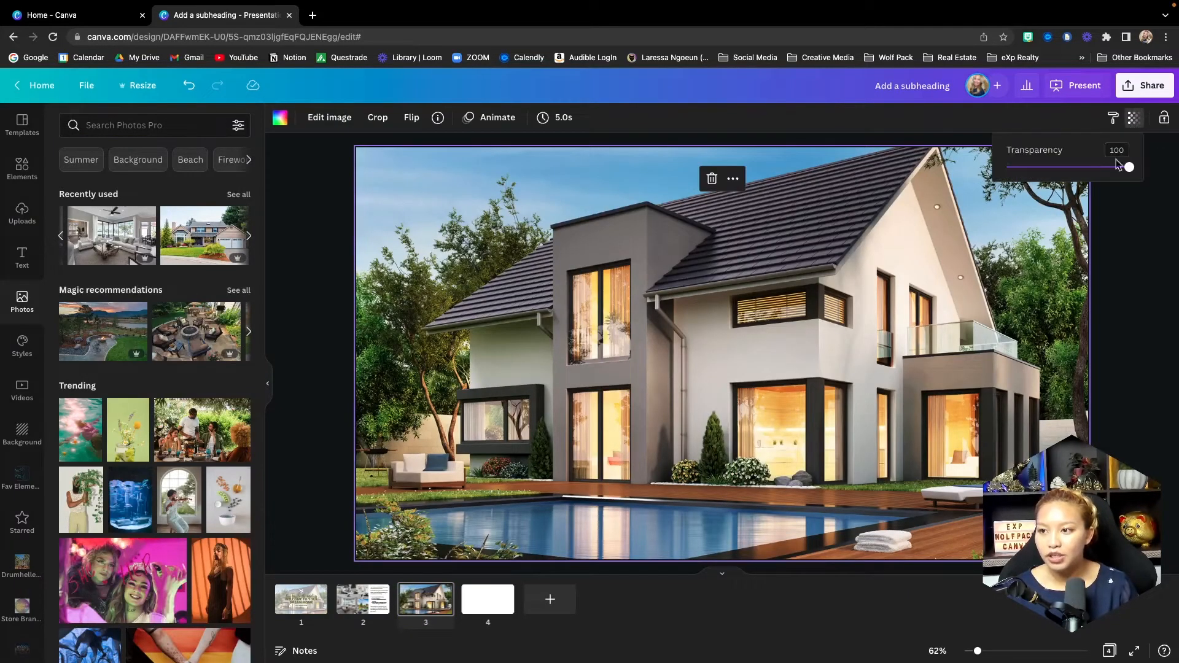
drag(1127, 168, 1072, 180)
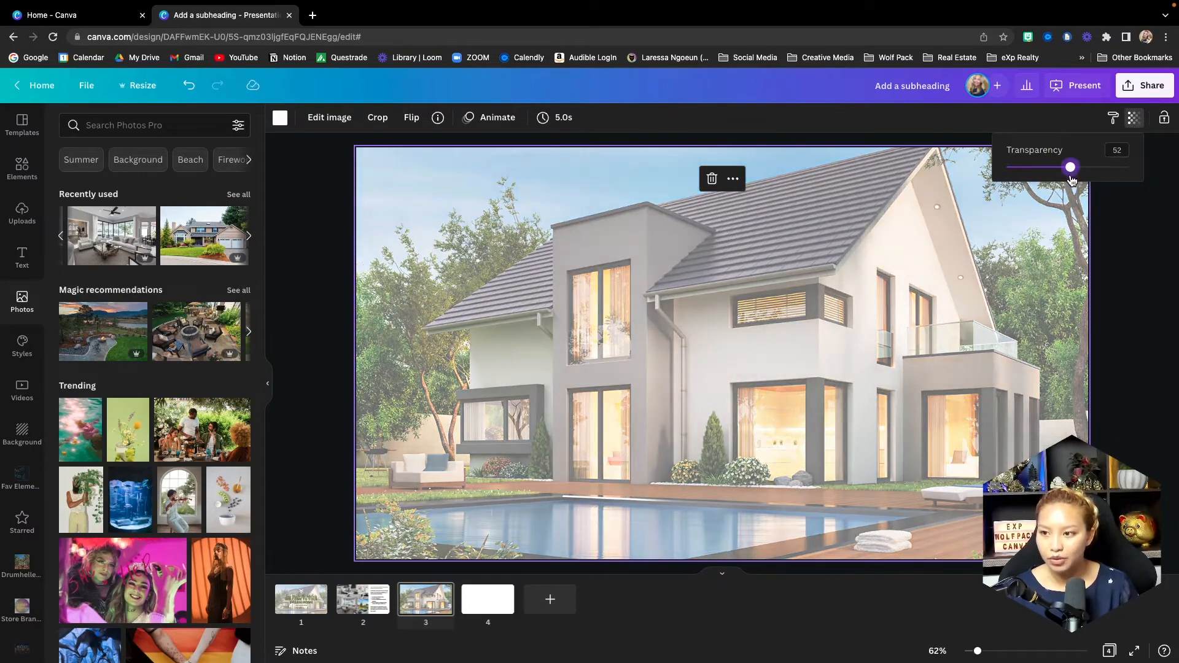
click(1125, 259)
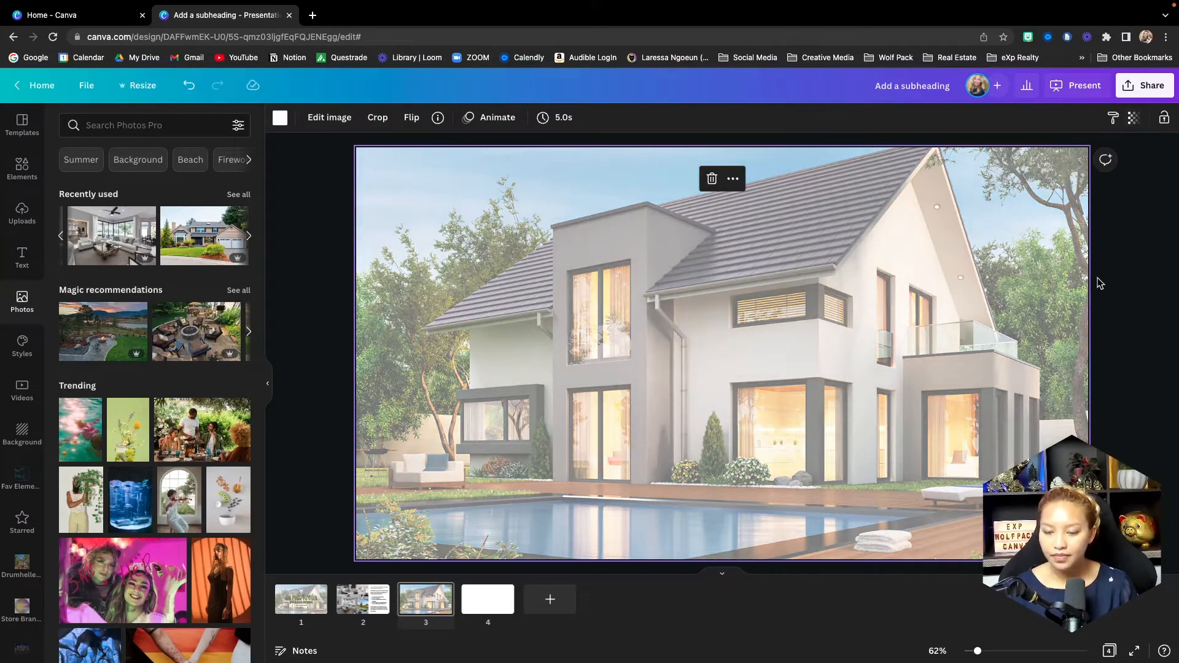
- Find the Embeds app with the search "emb" and add its YouTube example video to page 3
click(1129, 307)
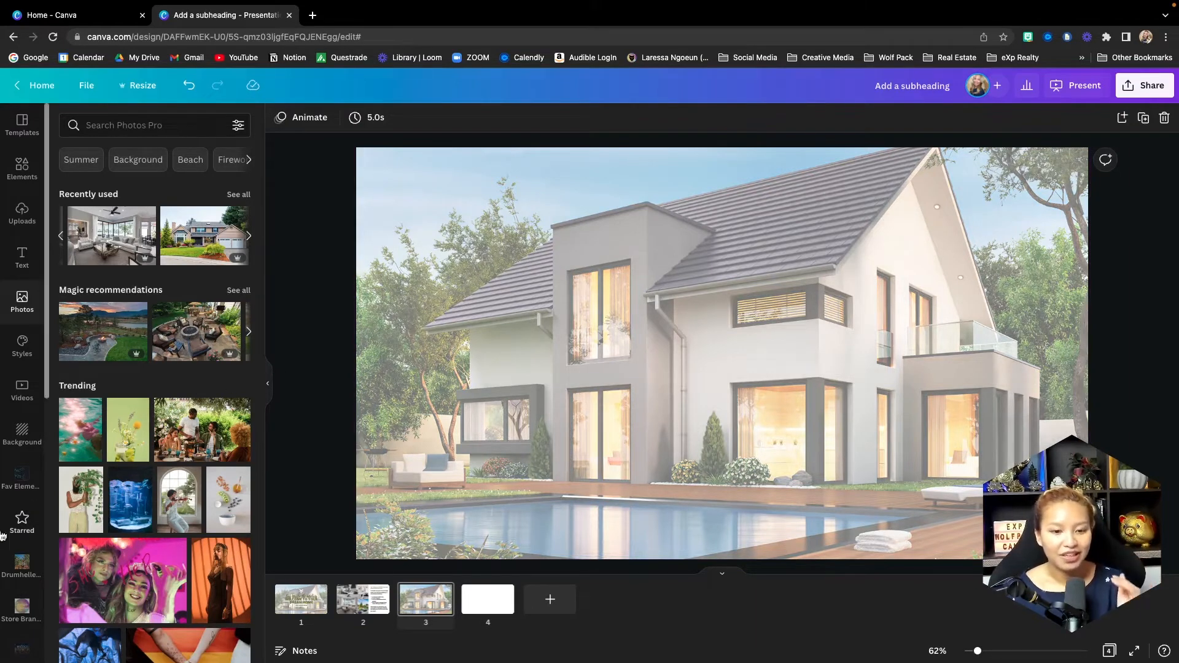
scroll(32, 540, down, 10)
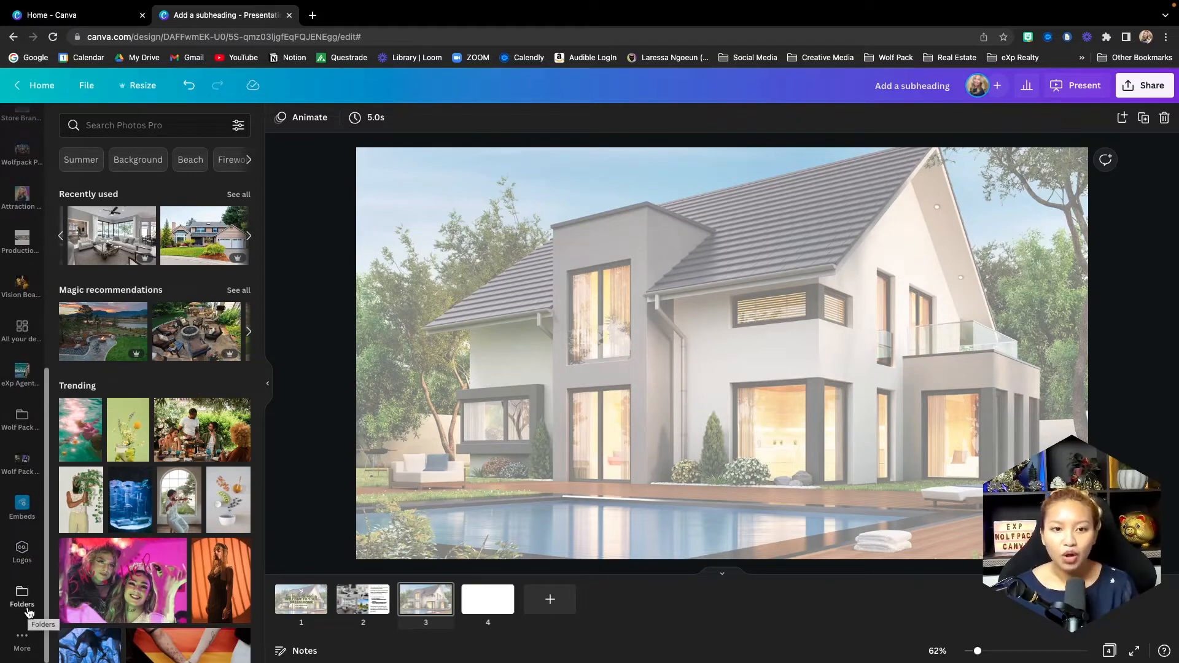
click(22, 648)
click(92, 125)
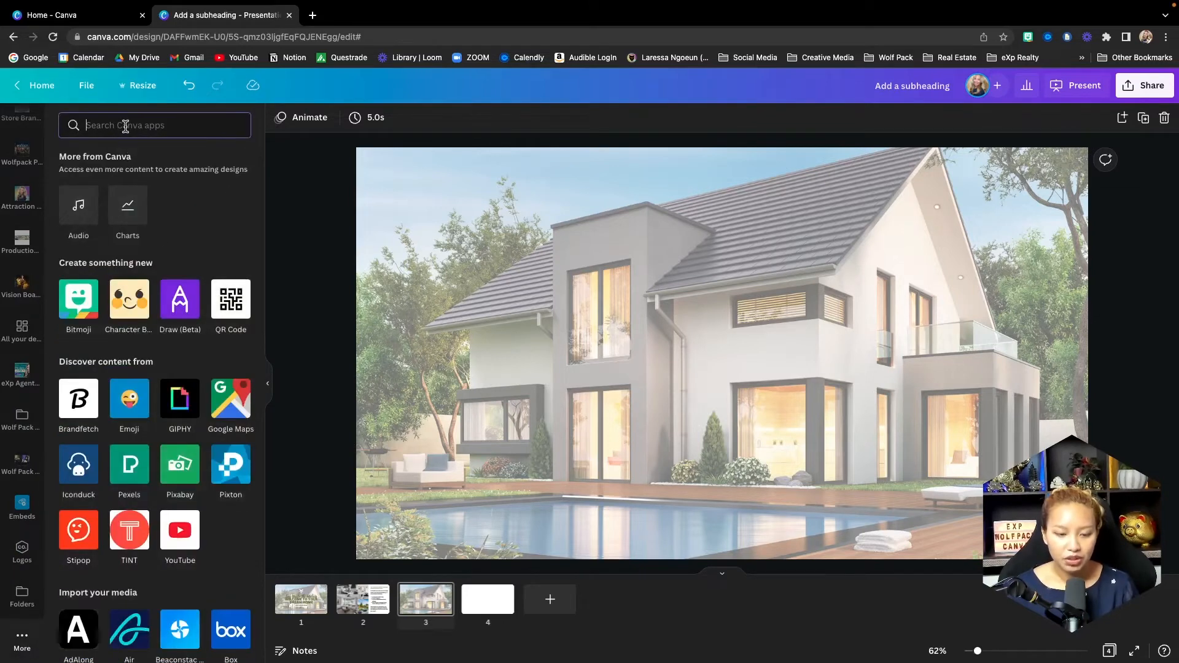
text(emb)
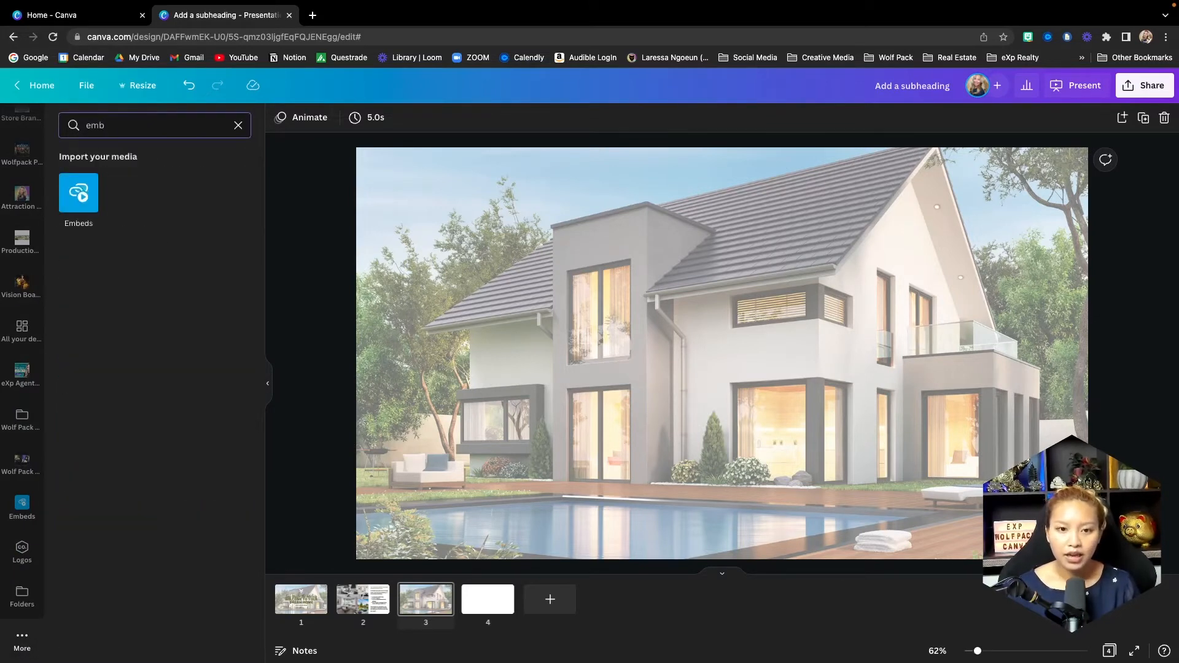
click(78, 212)
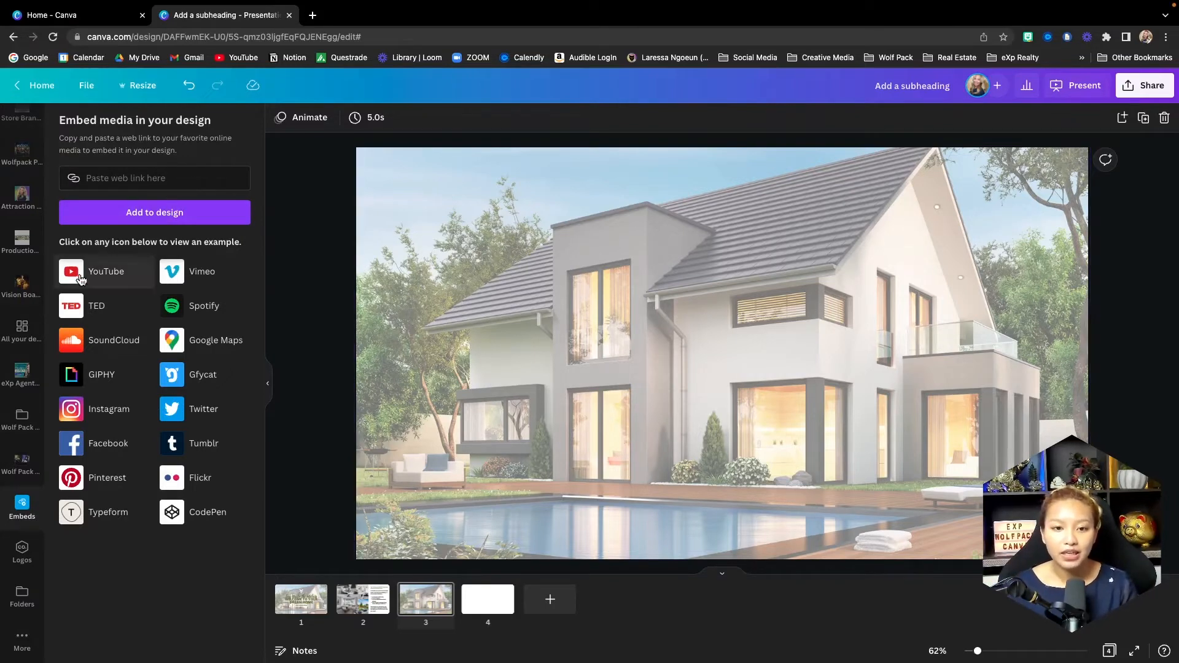
click(96, 281)
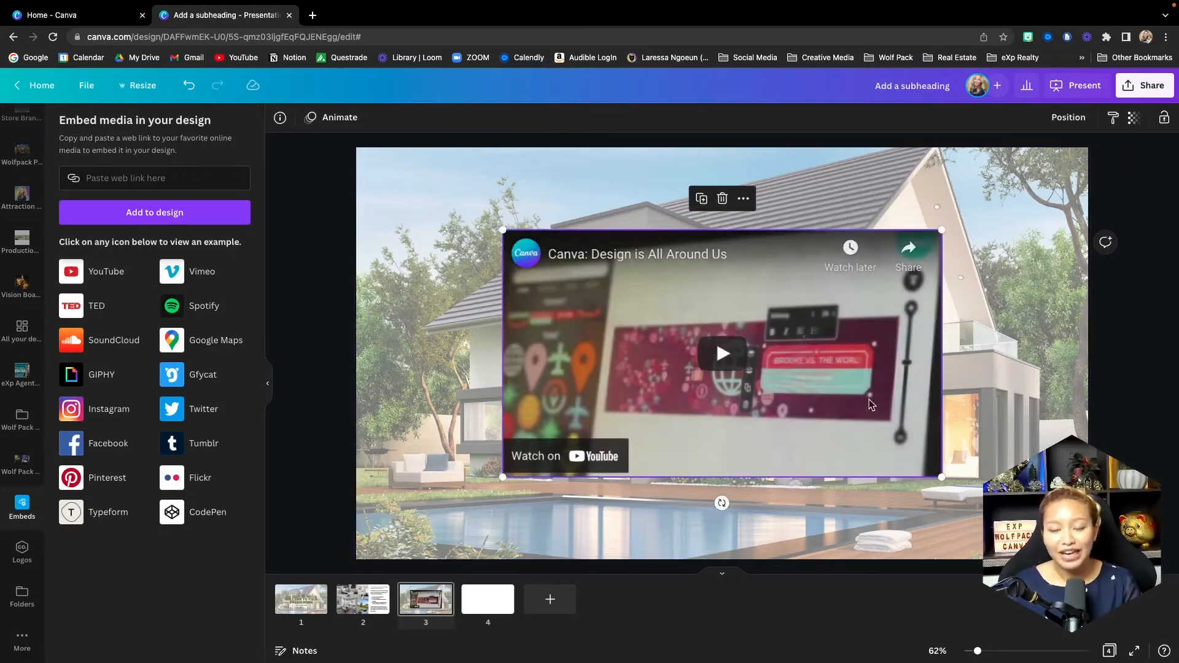
- Enlarge the embedded YouTube video on page 3, centre it horizontally and shift it slightly upward
drag(942, 474, 1011, 515)
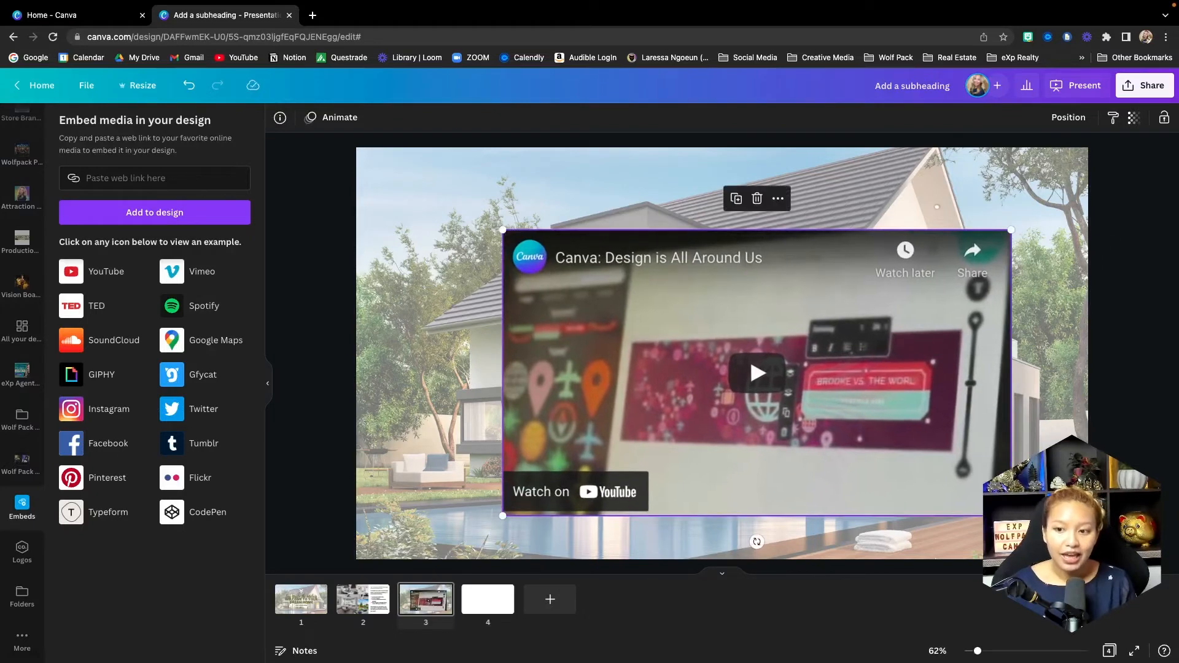
drag(858, 417, 823, 417)
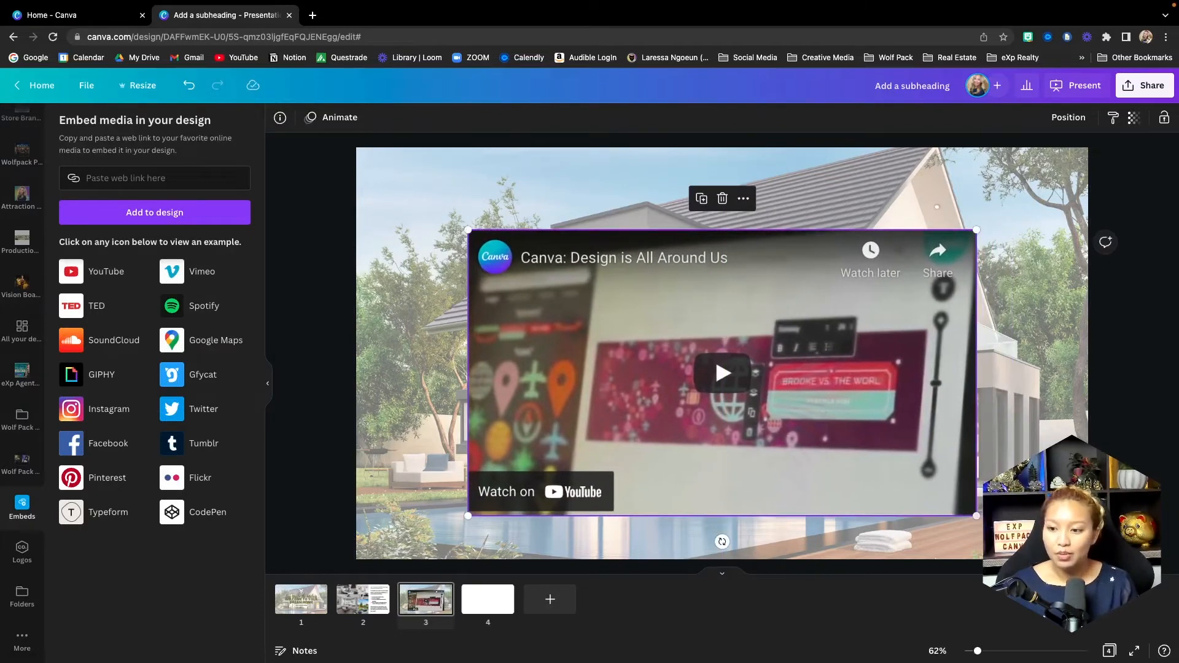
drag(976, 515, 988, 522)
drag(885, 441, 879, 441)
click(184, 177)
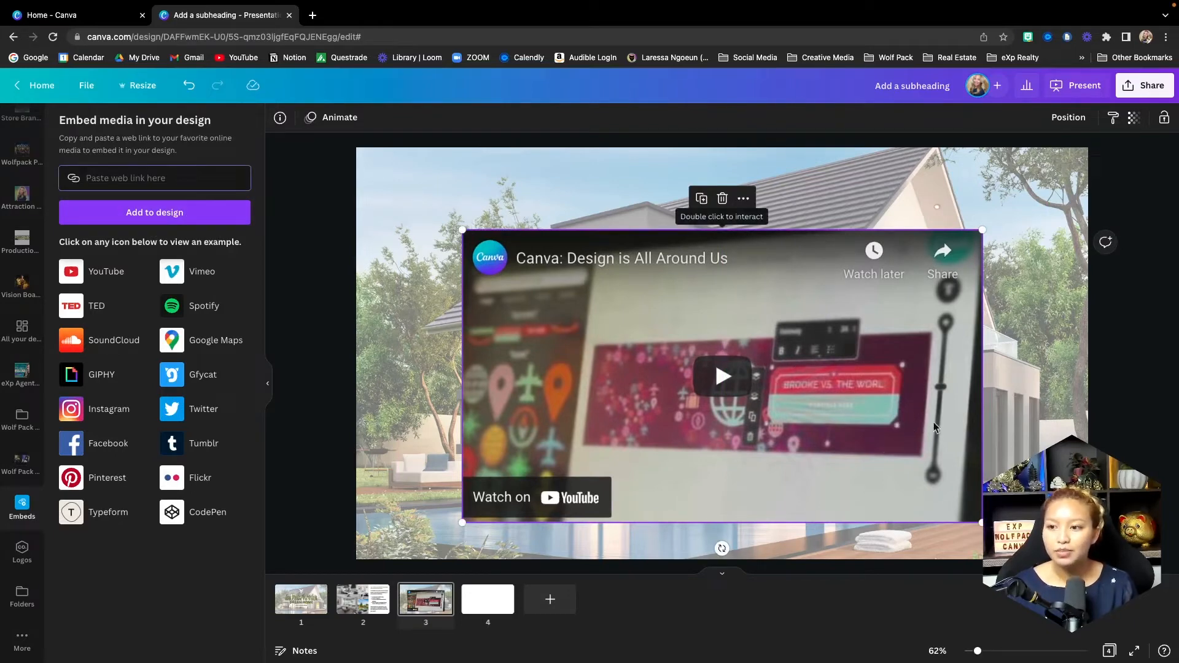
click(1059, 406)
click(1058, 405)
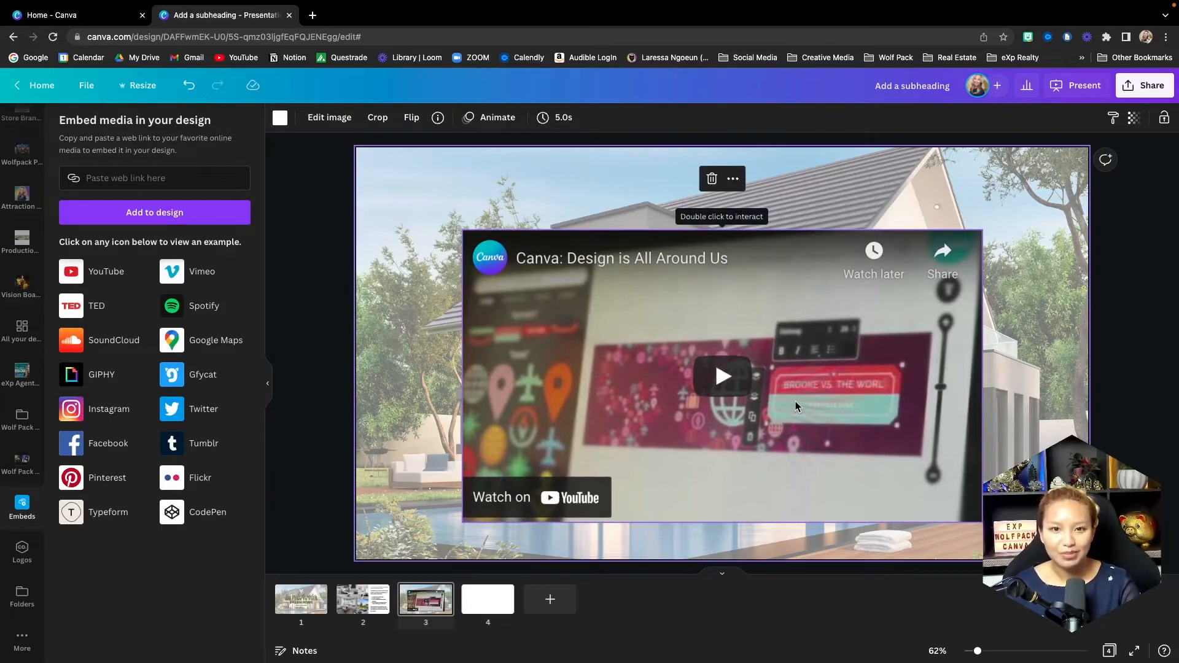
click(794, 400)
drag(800, 391, 701, 387)
click(446, 224)
drag(943, 334, 944, 325)
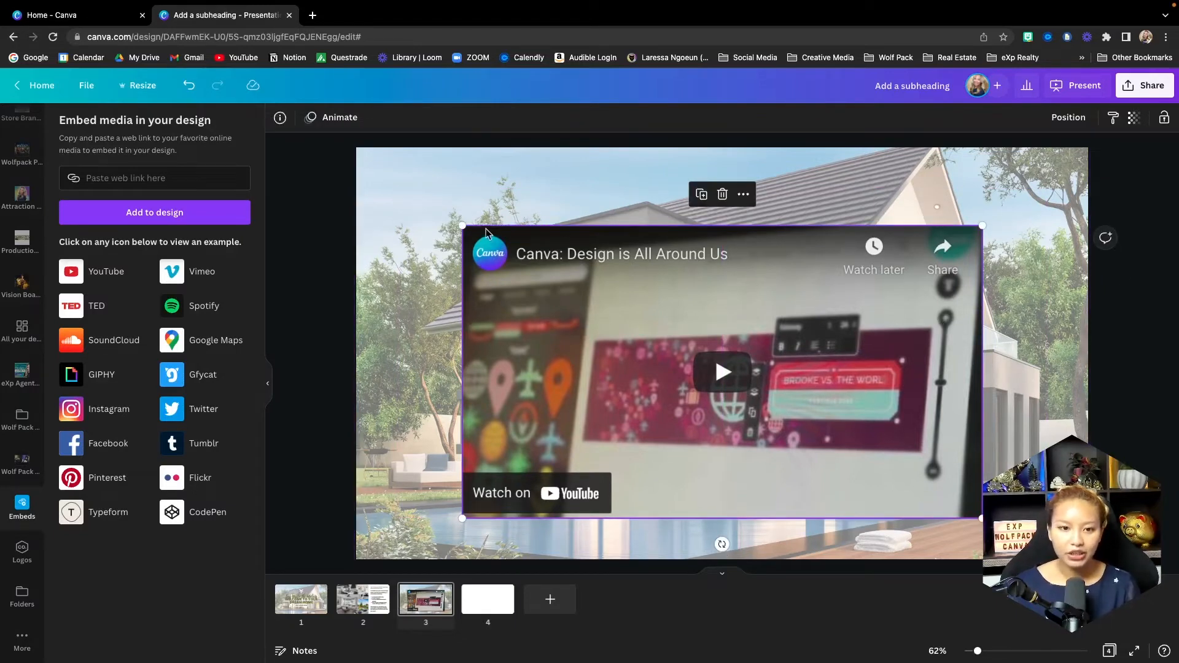
click(408, 170)
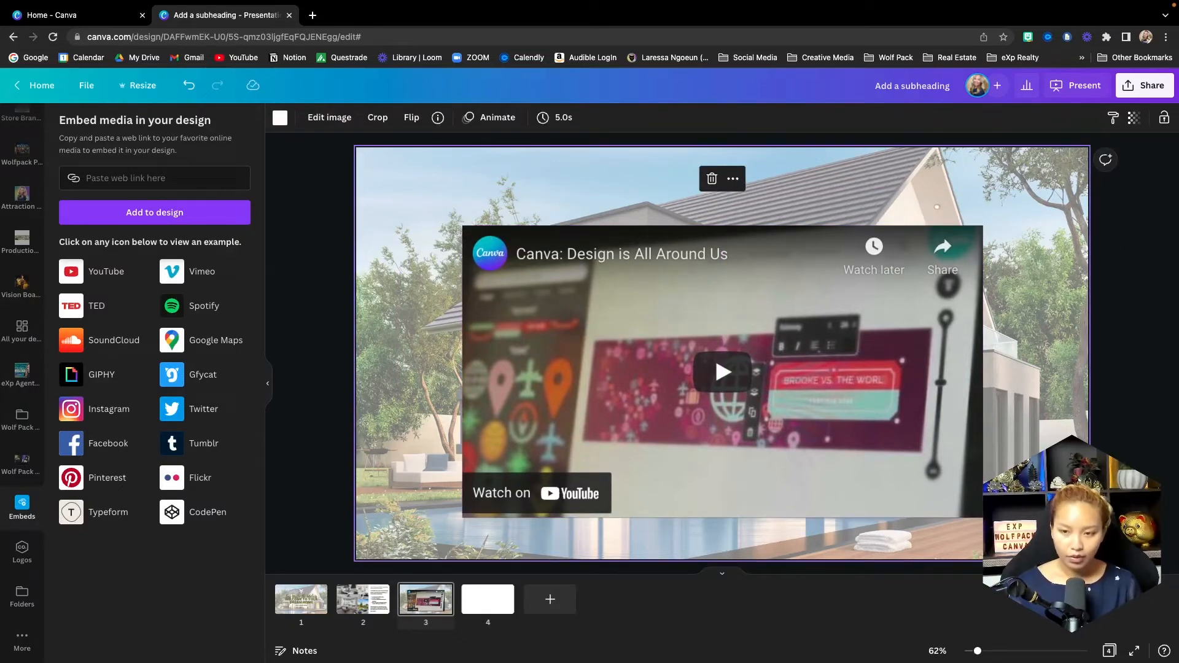
- Add an upright text box to page 3 and place it above the embedded video
key(t)
drag(724, 411, 726, 311)
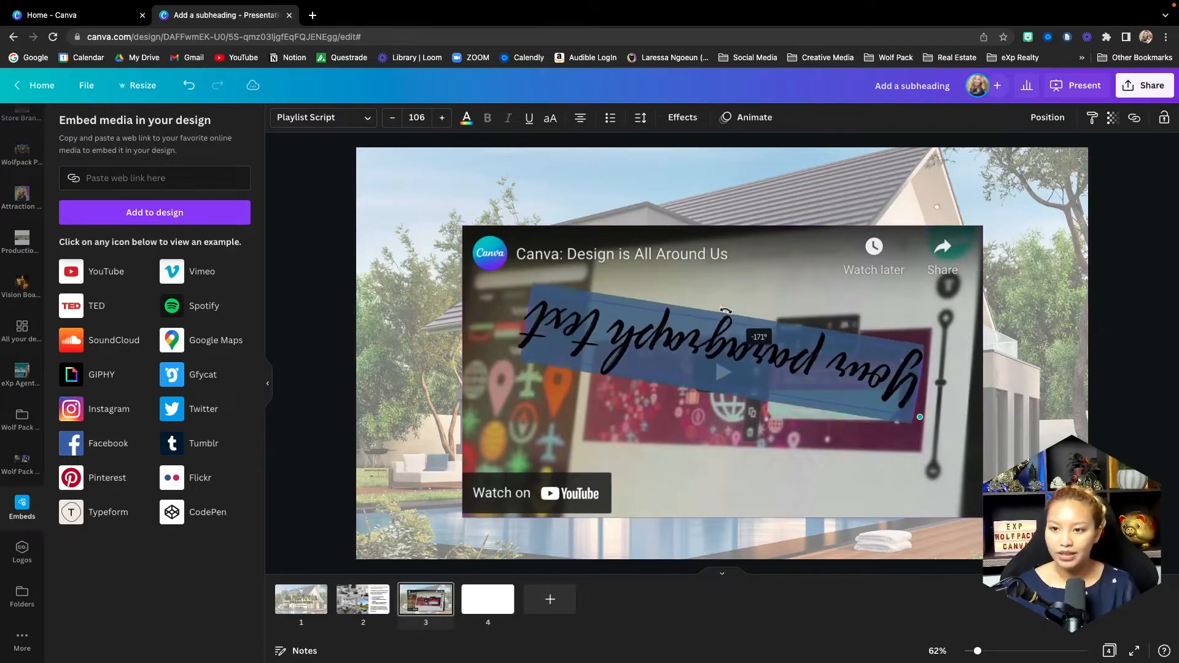
key(ctrl+z)
click(1017, 395)
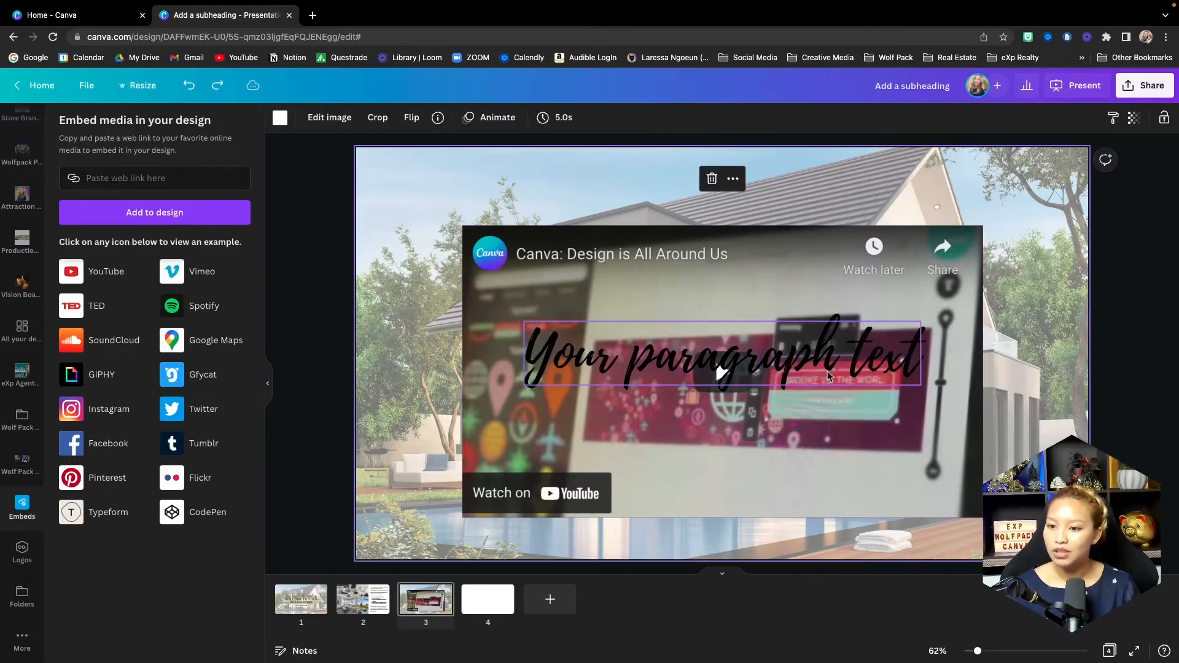
drag(765, 353, 765, 187)
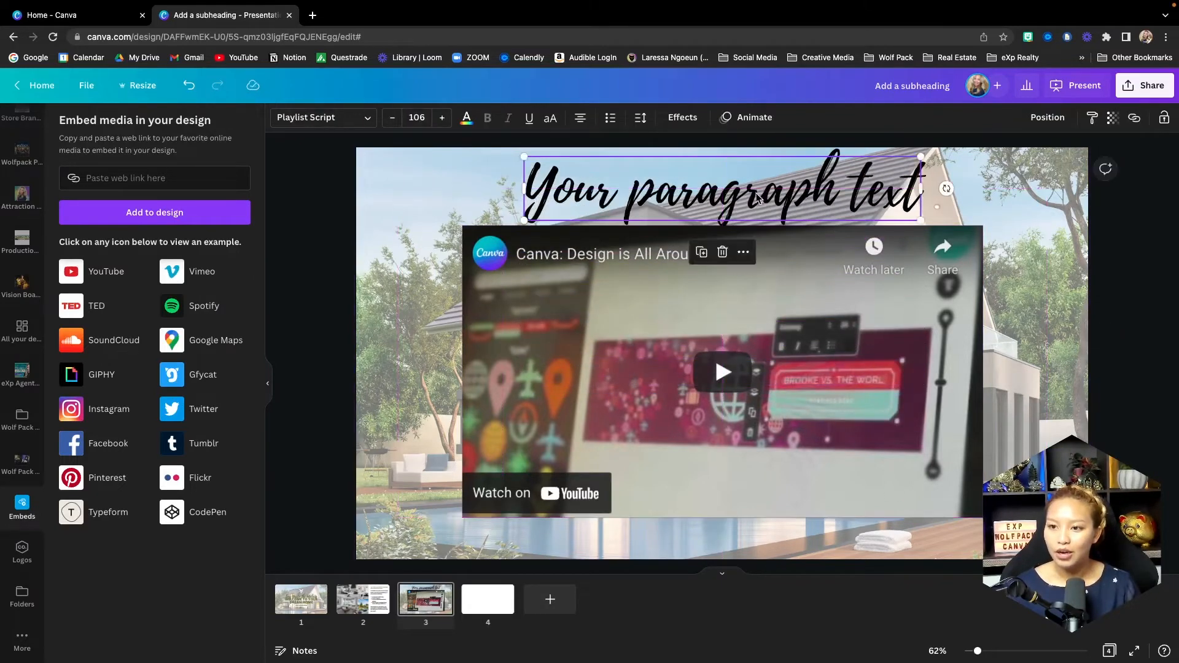
- Set the placeholder text's font to Open Sans Extra Bold, shrink it to about size 80.9 and centre it above the video
double_click(910, 216)
key(super+Tab)
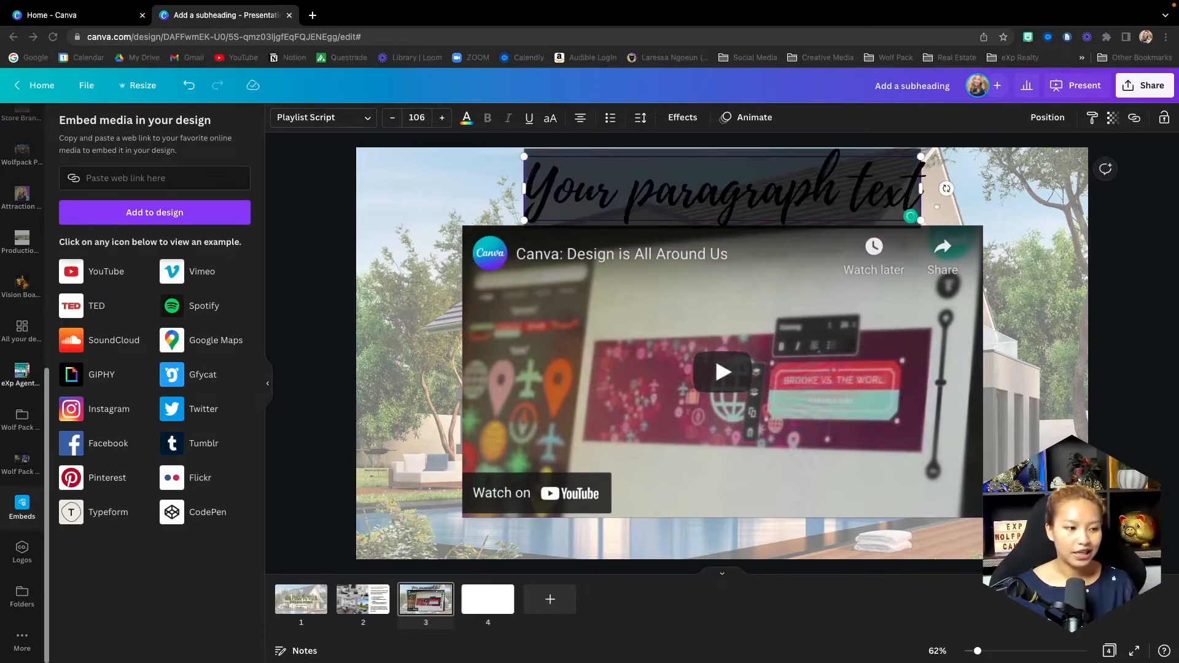
double_click(556, 188)
click(656, 189)
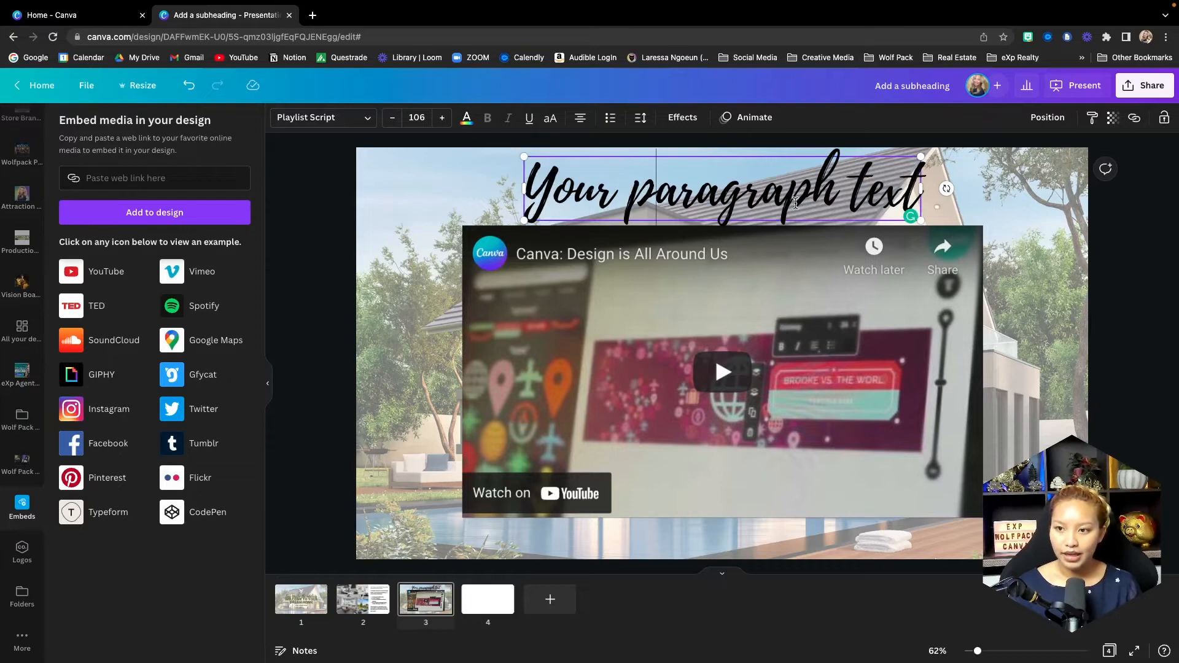
click(1027, 189)
click(839, 189)
click(321, 120)
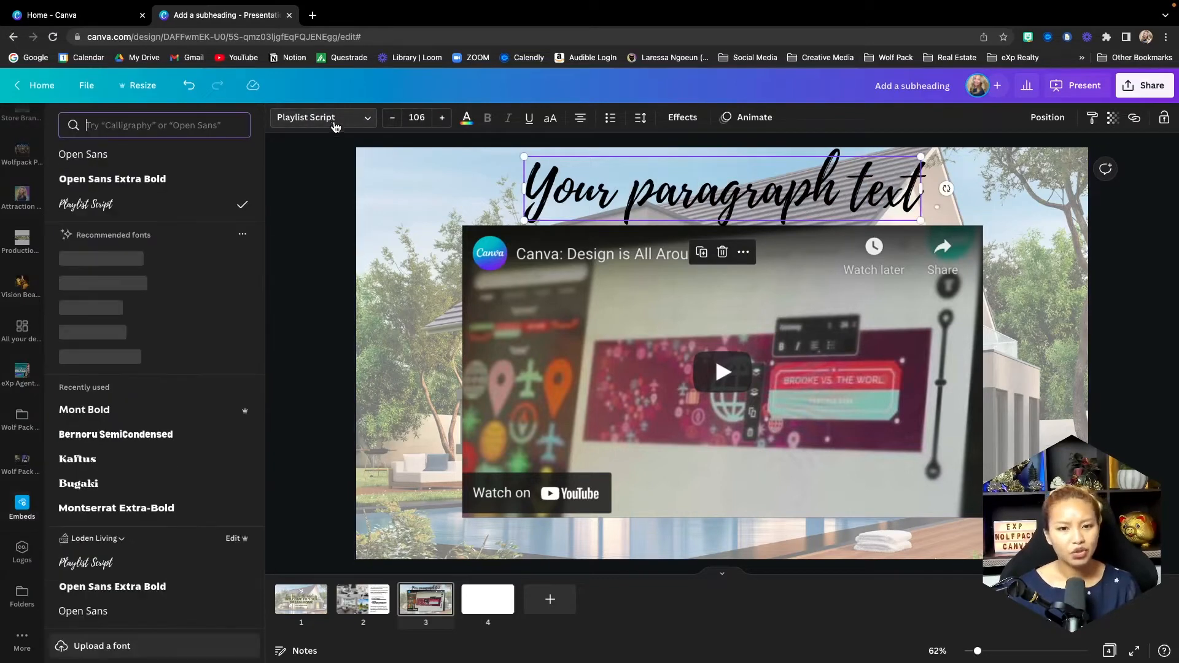
click(142, 184)
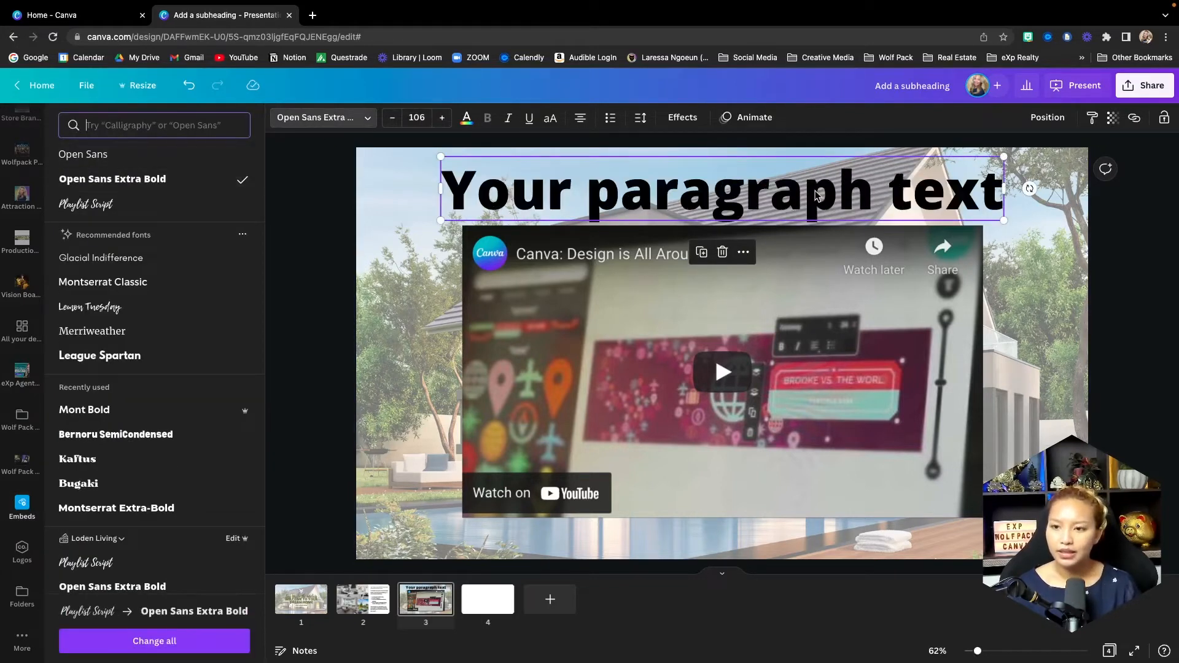
drag(438, 155, 571, 172)
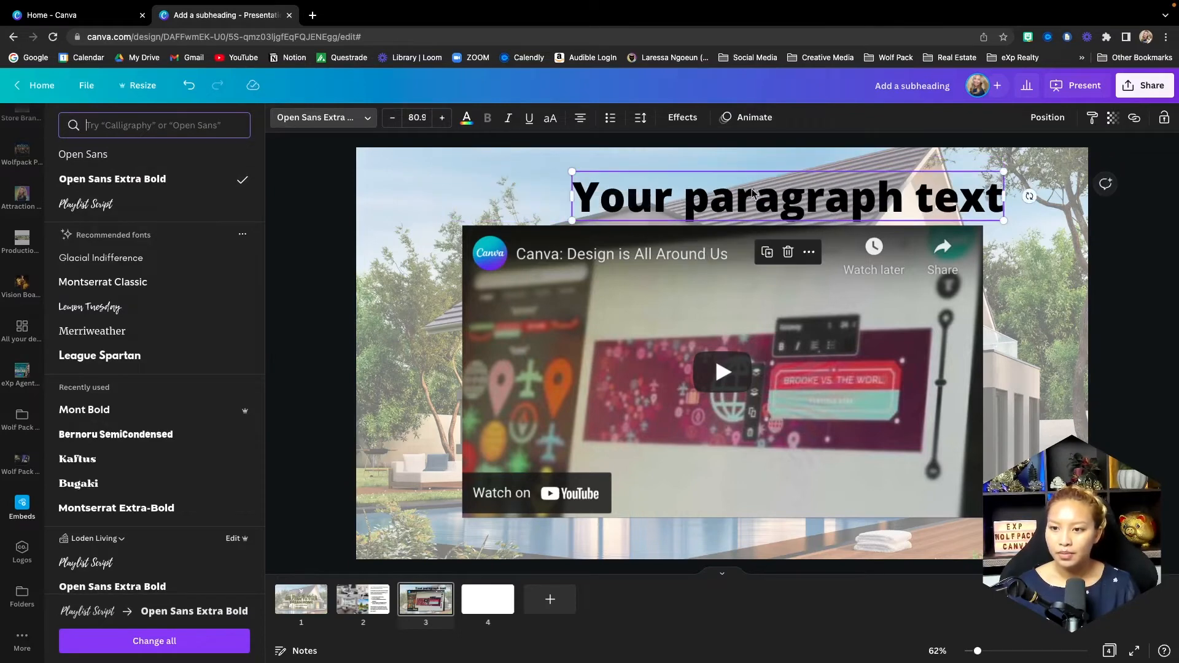
drag(847, 195, 780, 187)
- Replace the placeholder text above the video with the heading "HAVE A PEEK INSIDE"
double_click(772, 189)
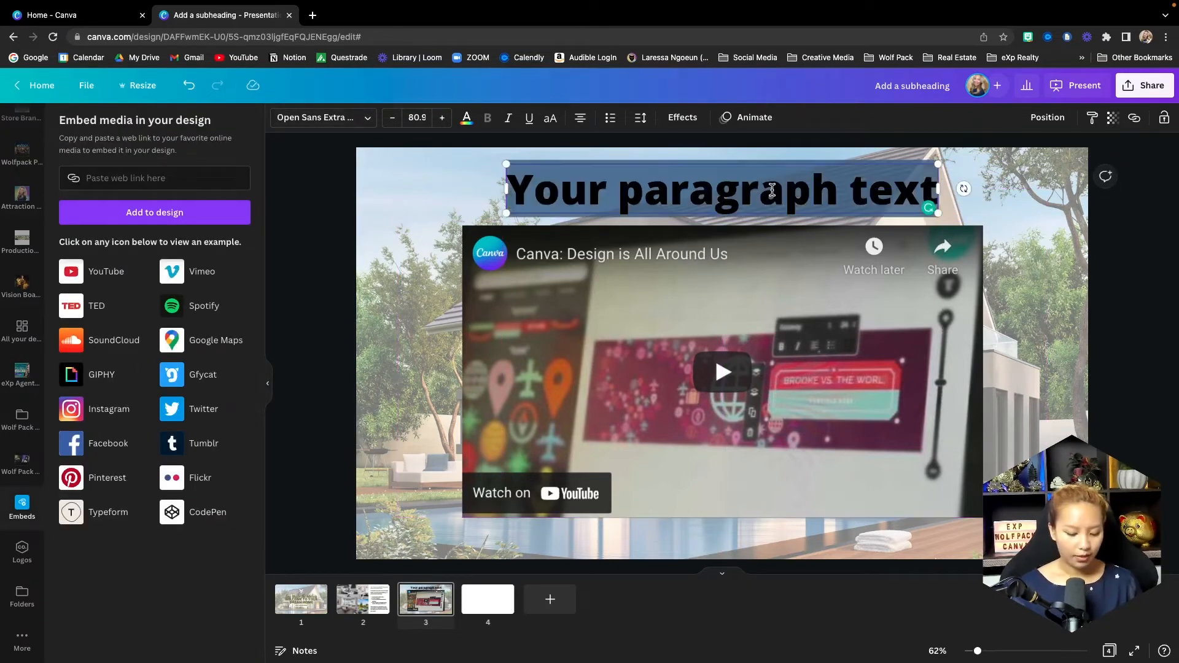
text(Have a)
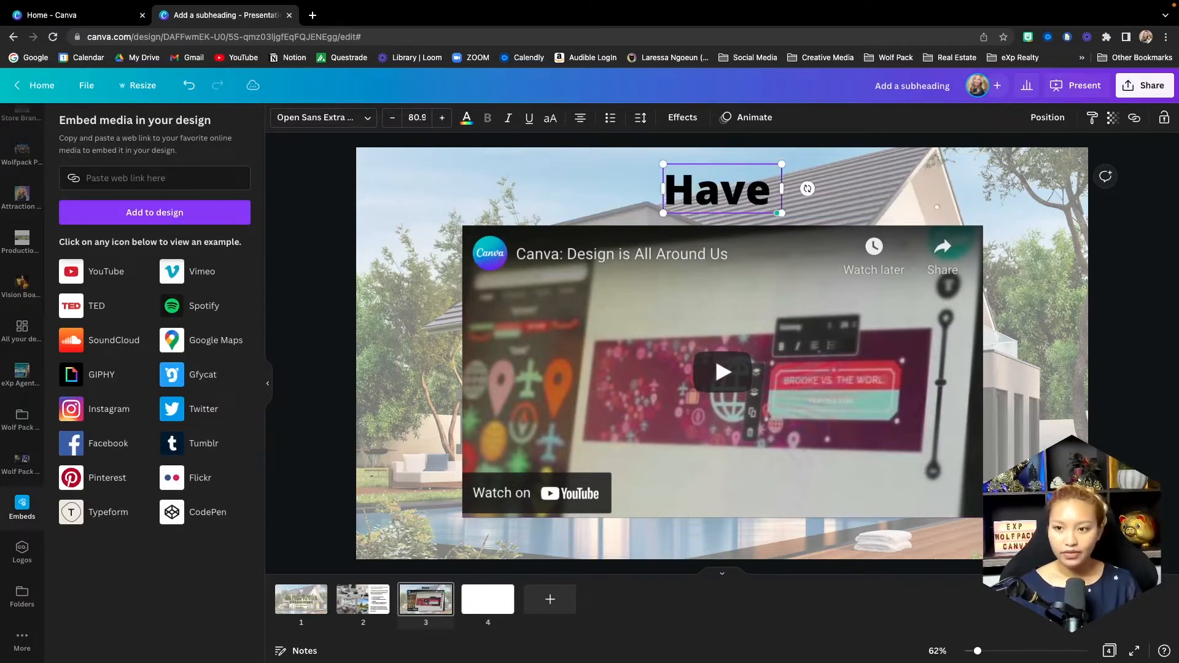
key(BackSpace)
key(BackSpace)
key(BackSpace)
key(BackSpace)
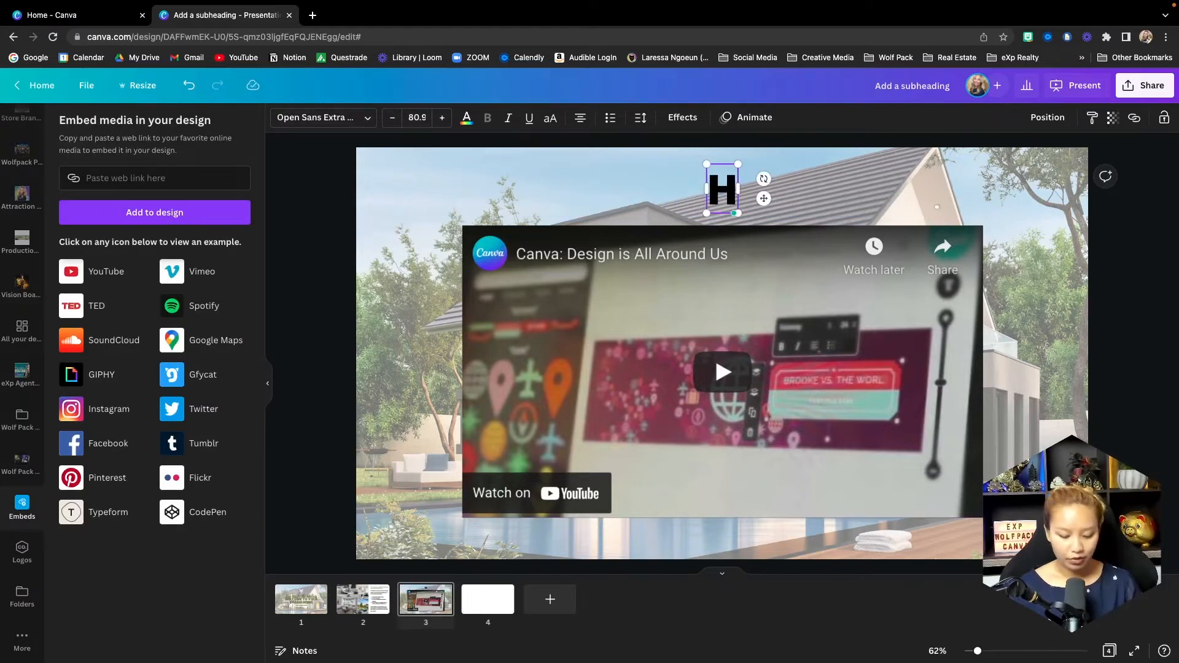
text(AVE A PEE)
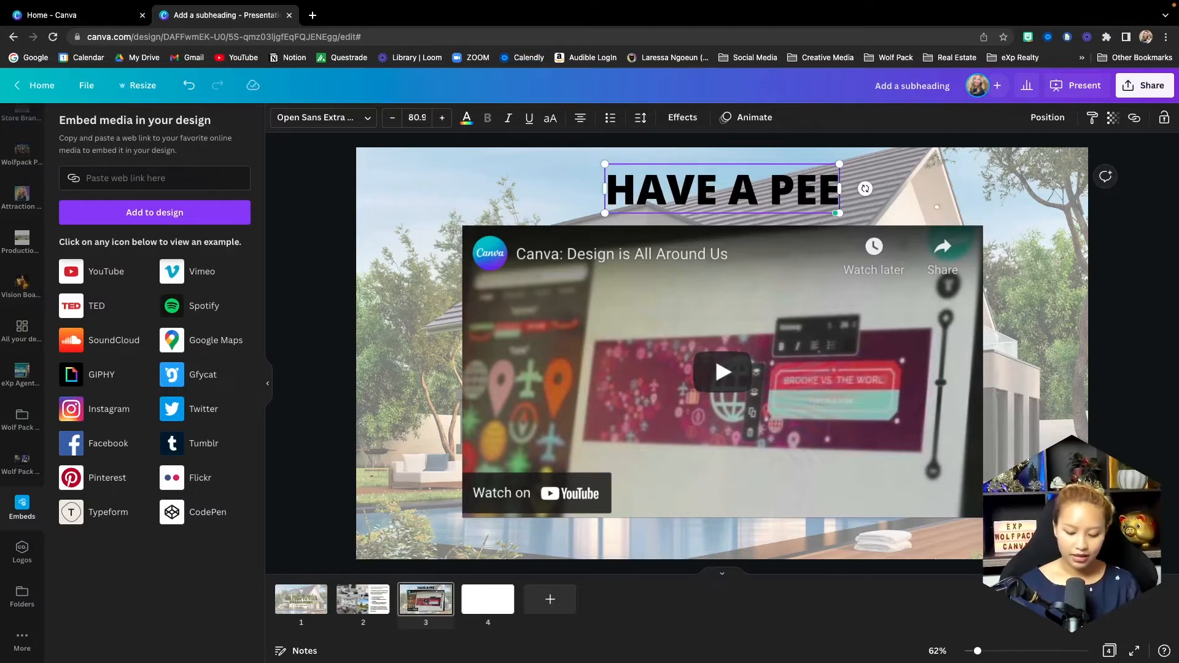
text(K INSIDE)
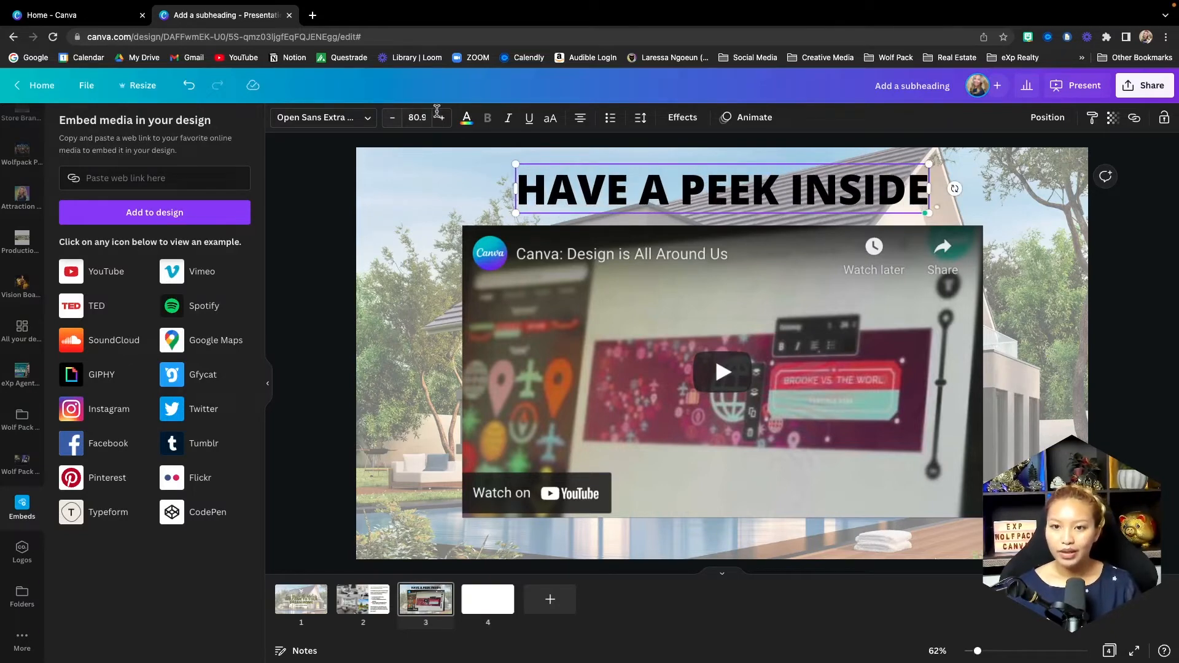
- Colour the heading white and apply the Background effect with spread 6 in the light olive green of the Loden Living palette
click(467, 120)
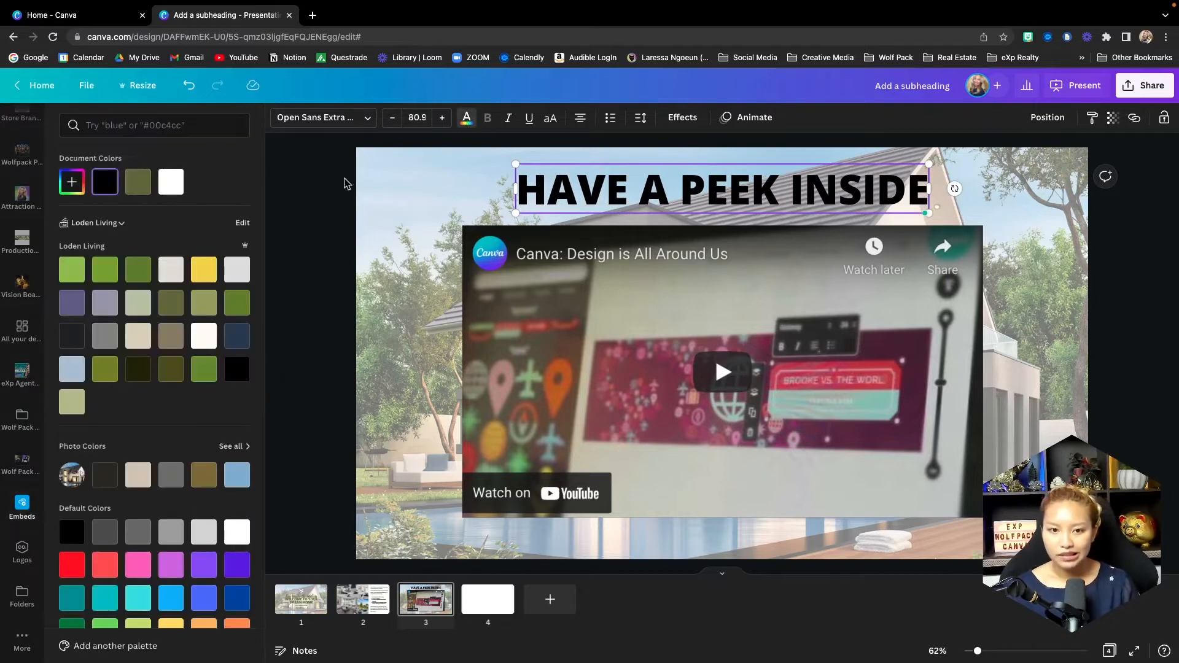
click(170, 182)
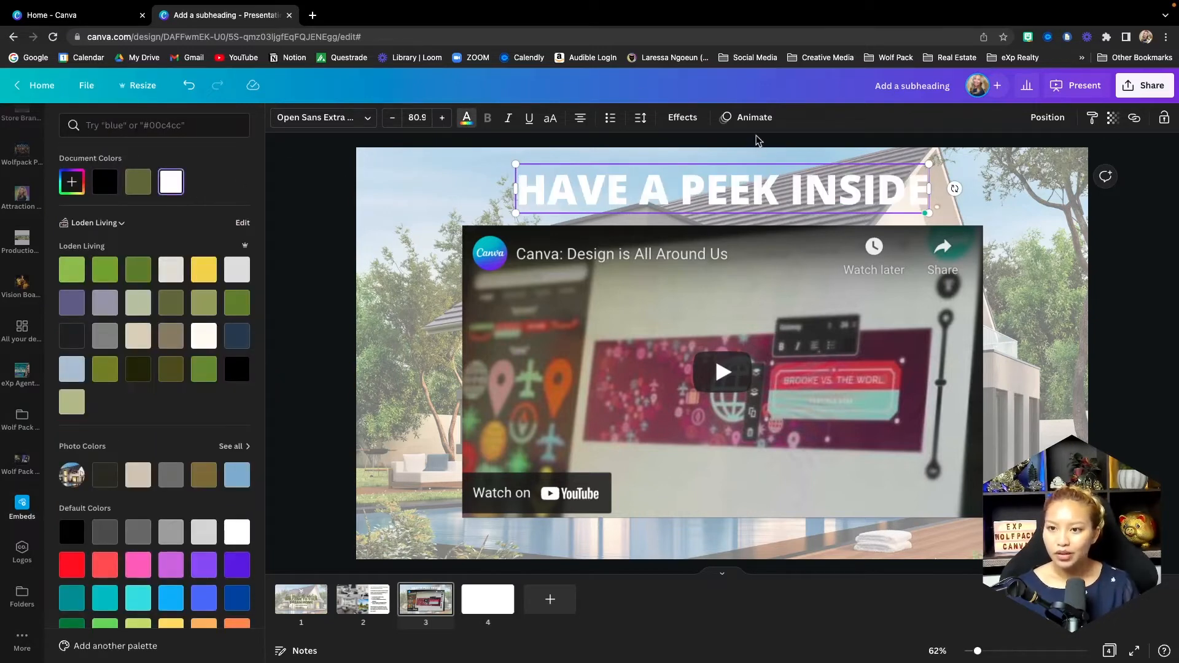
click(682, 117)
click(216, 374)
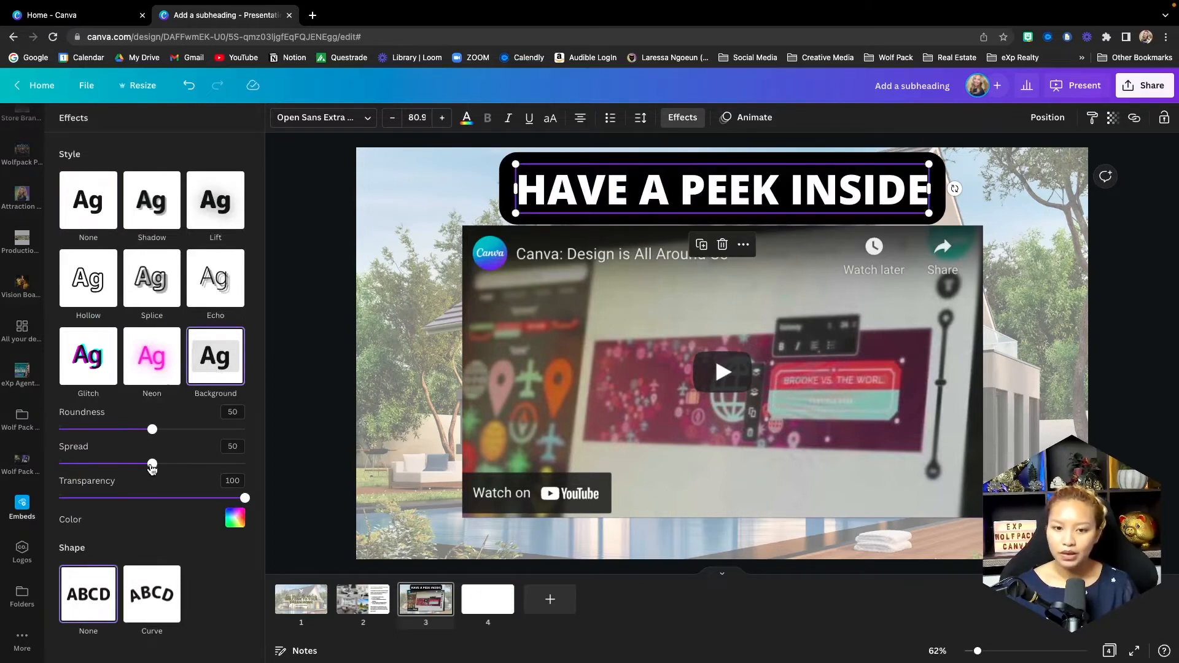
drag(152, 468, 70, 466)
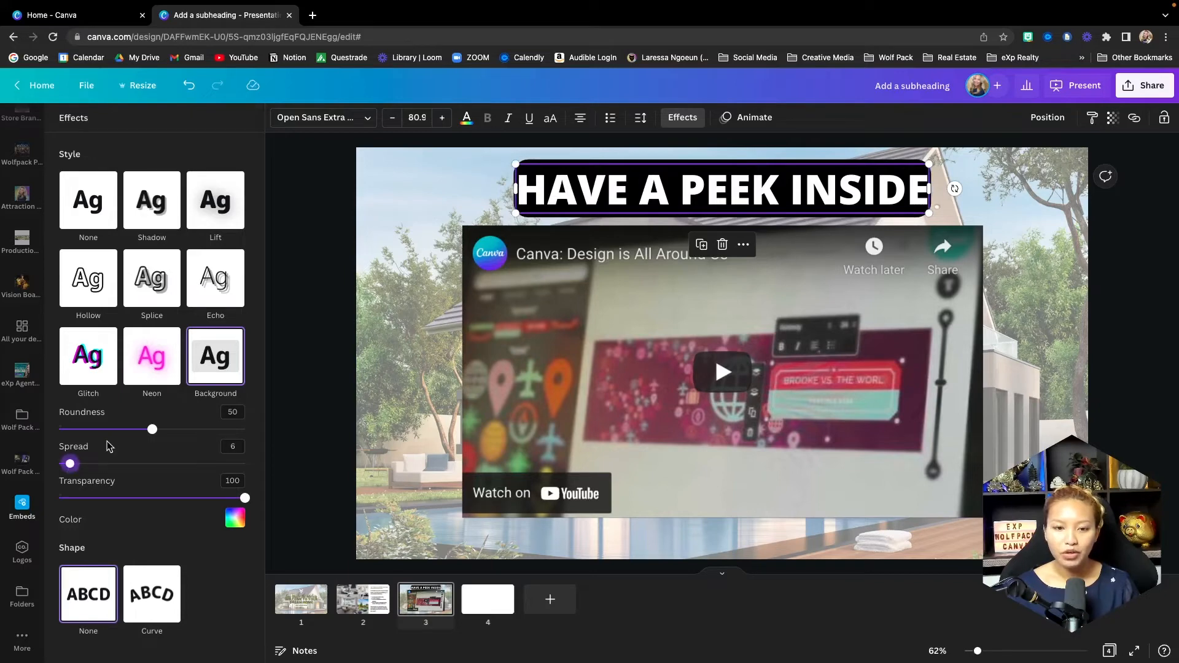
click(235, 517)
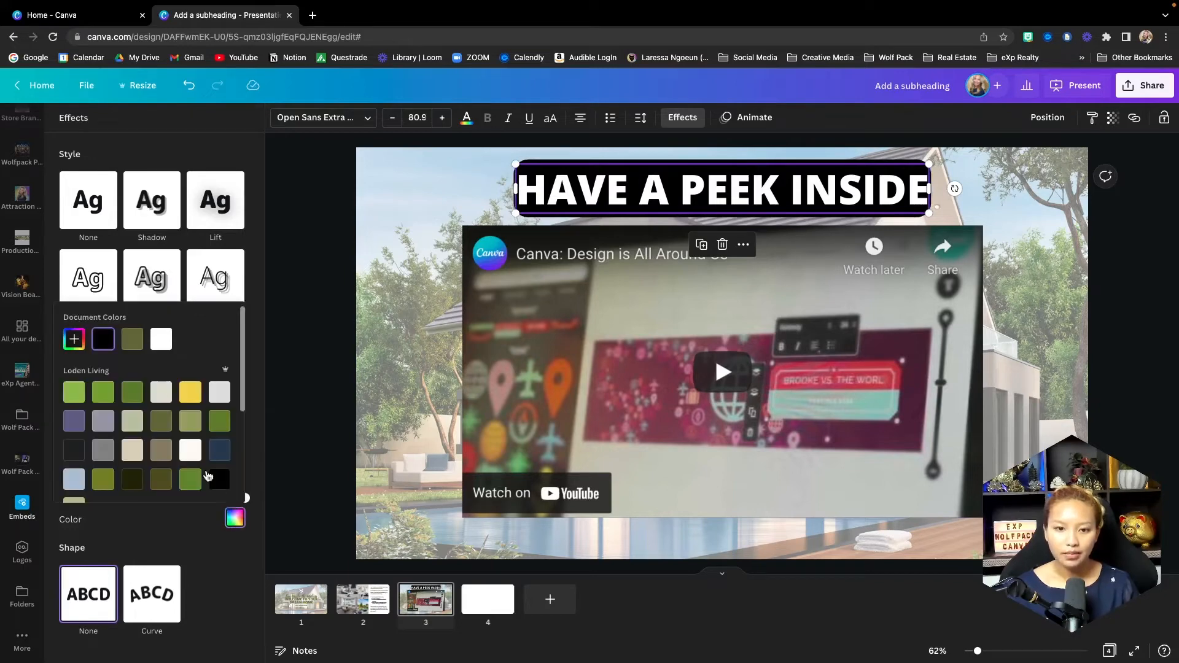
click(189, 421)
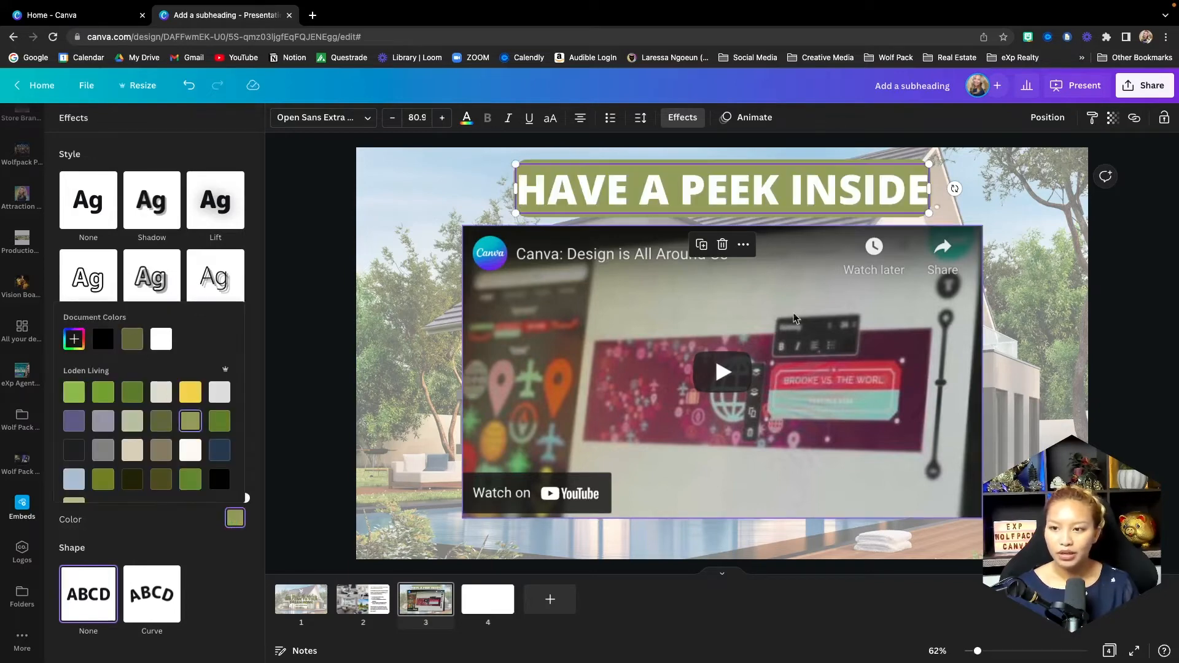
- Move the heading and the embedded video together slightly lower on page 3
click(765, 179)
drag(1038, 340, 657, 198)
click(1064, 258)
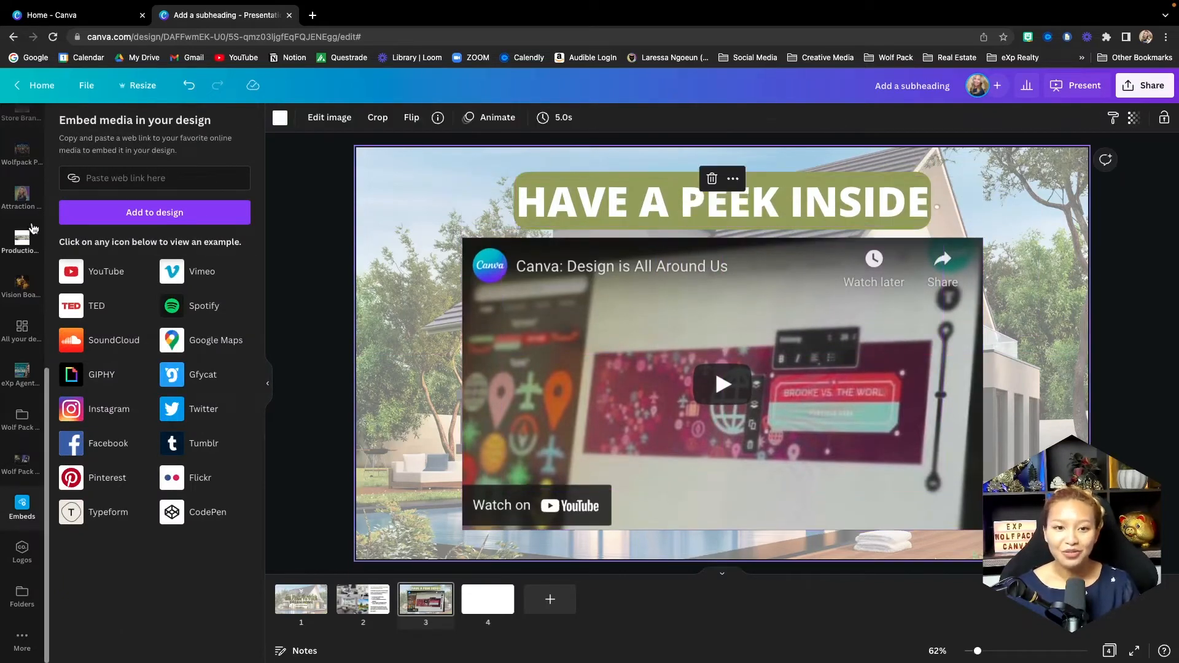
- Search the elements for "white animation", filter by animated and white, and show only graphics
scroll(22, 211, up, 8)
click(22, 170)
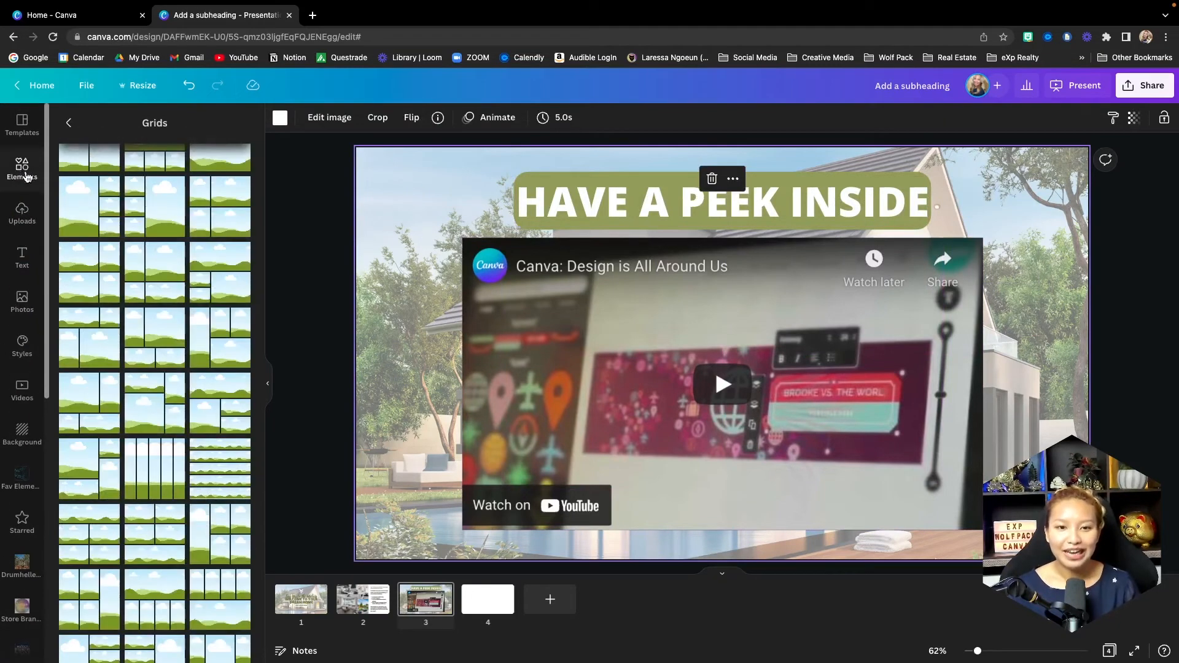
click(68, 123)
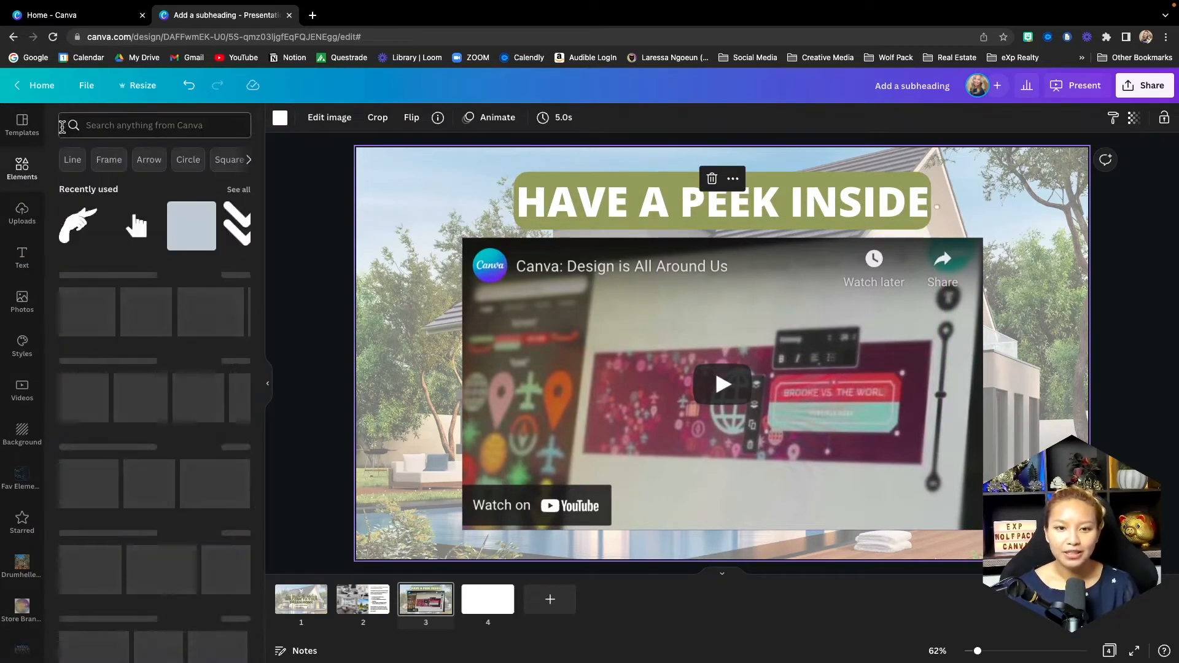
click(167, 126)
text(WHITE)
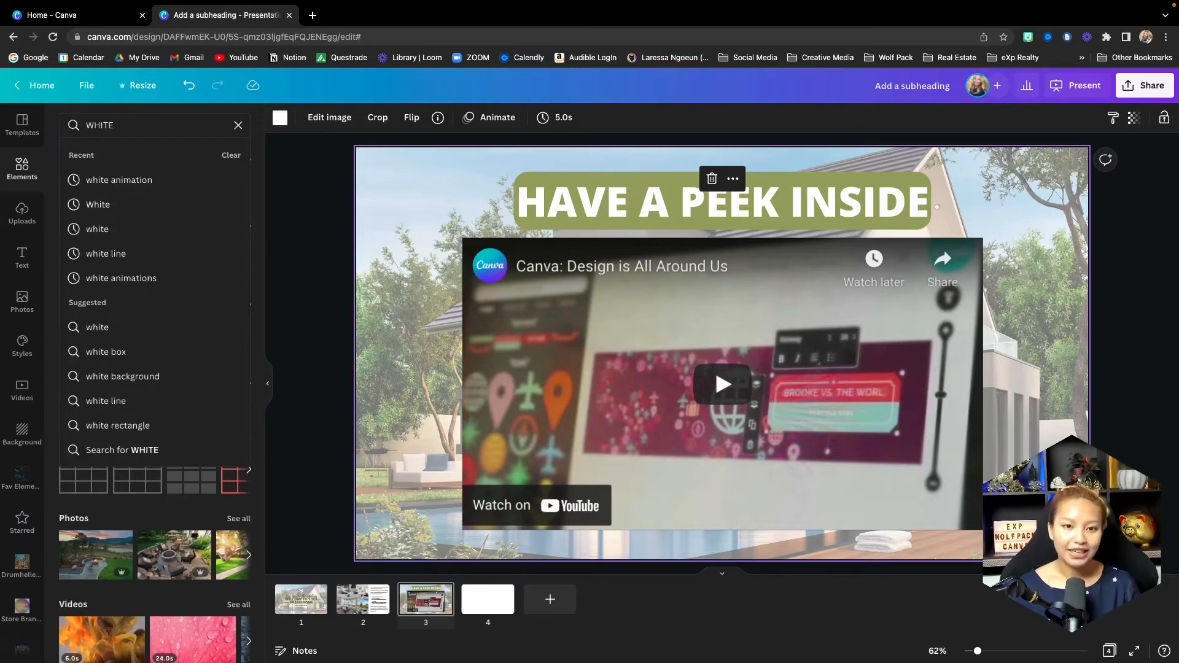
click(118, 180)
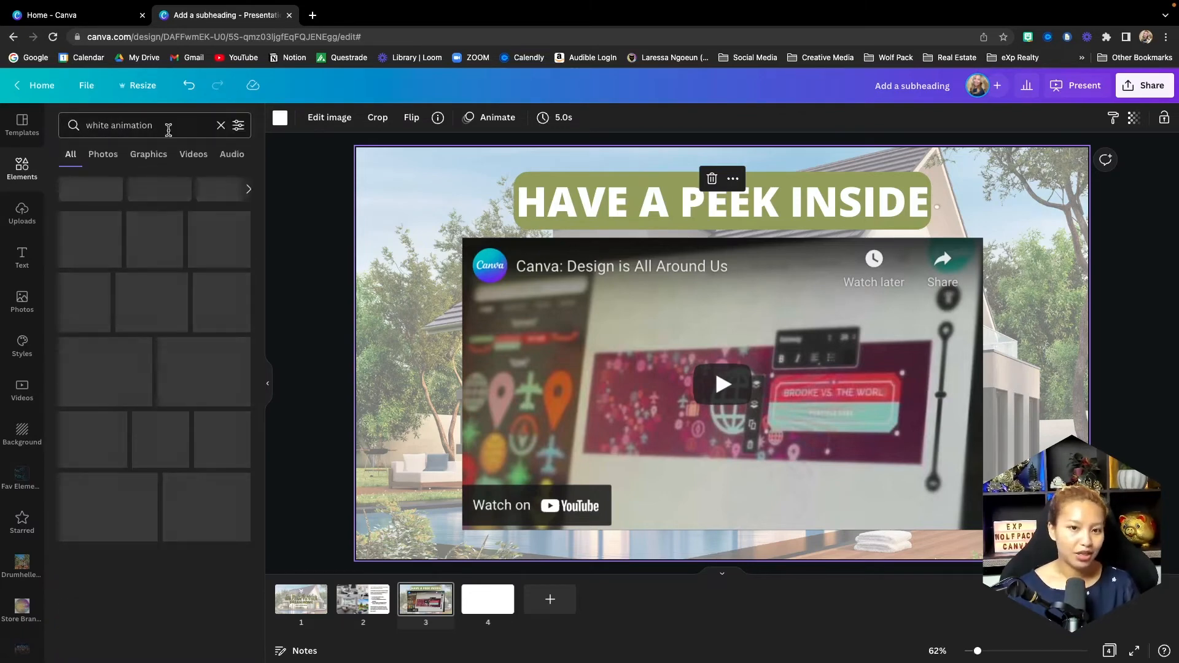
click(238, 126)
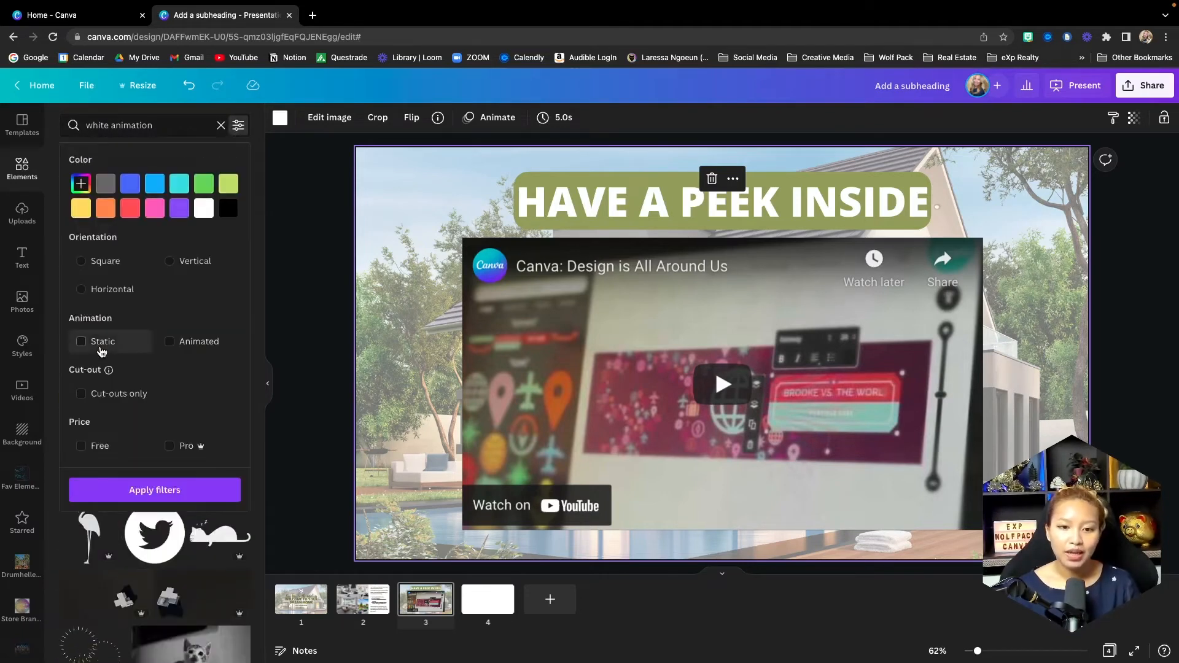
click(203, 342)
click(203, 208)
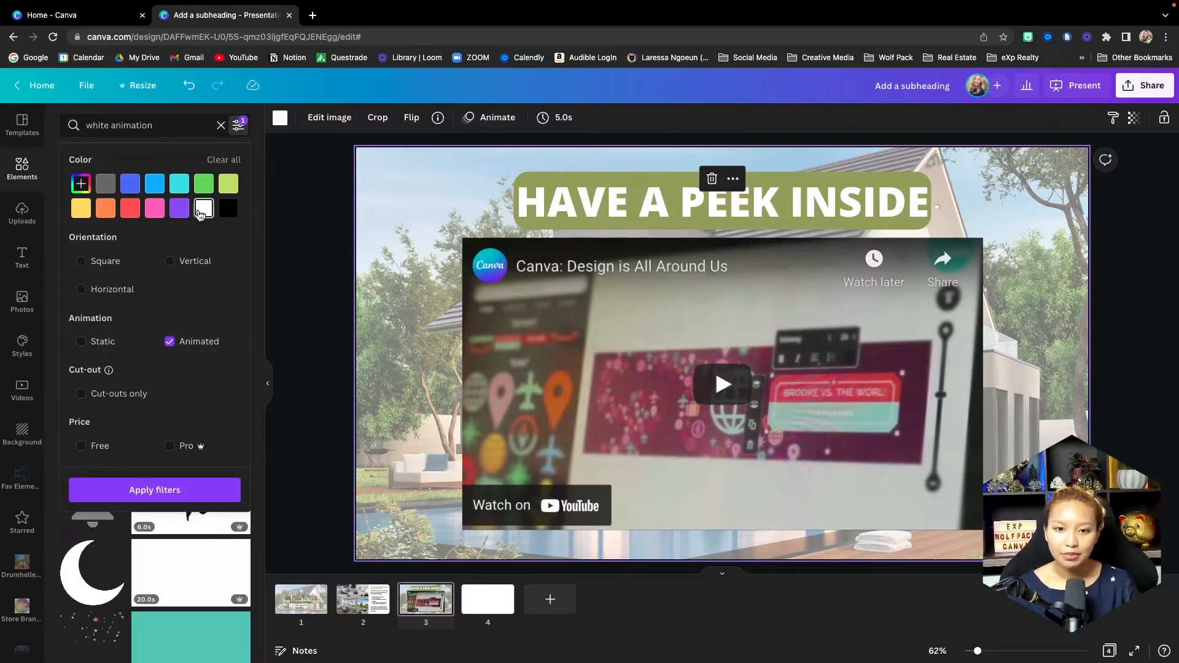
click(161, 490)
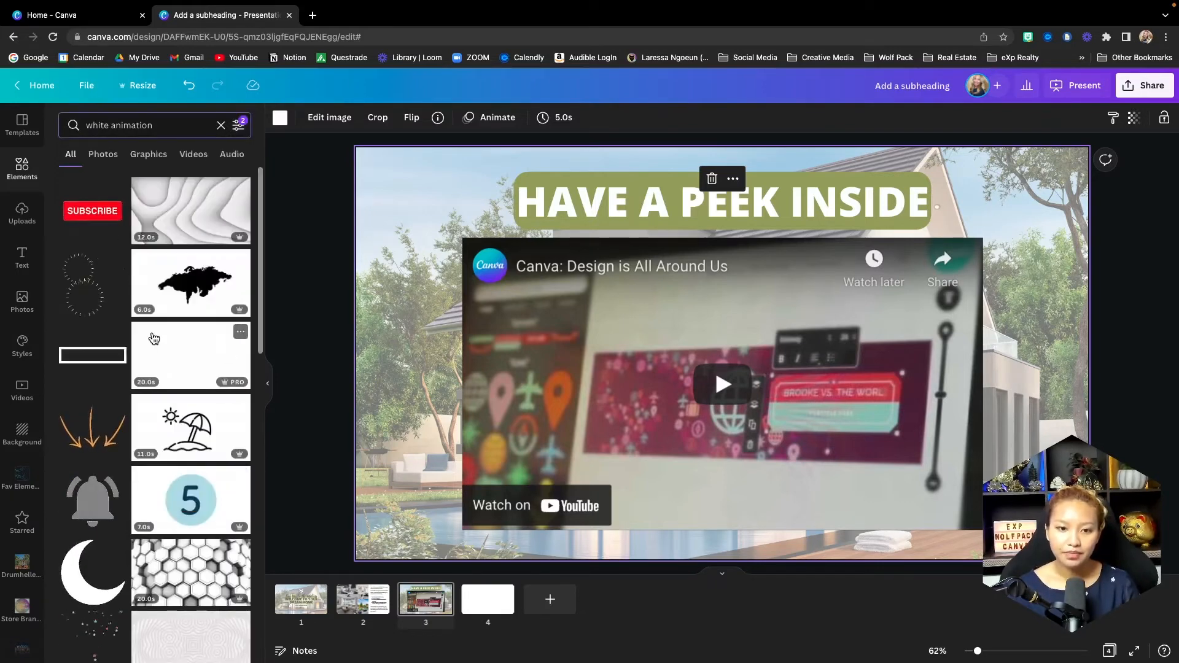
click(148, 154)
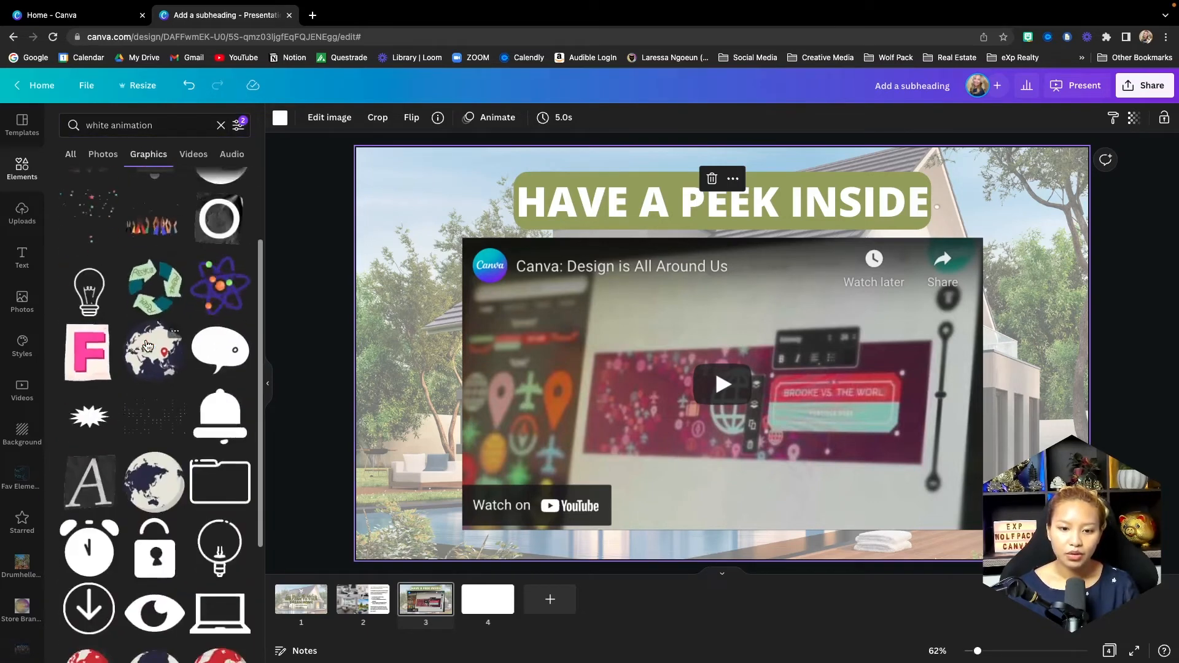
- Shorten the element search to "white", keeping the animated and white colour filters
click(168, 125)
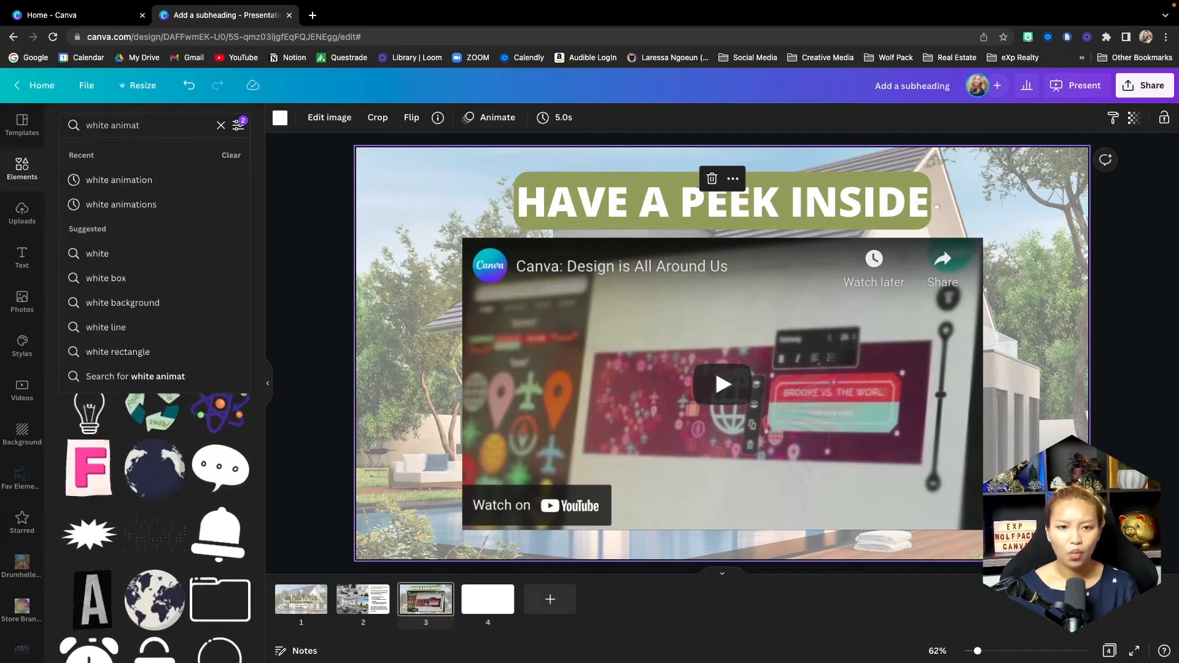
key(BackSpace)
key(BackSpace)
key(BackSpace)
key(BackSpace)
key(Return)
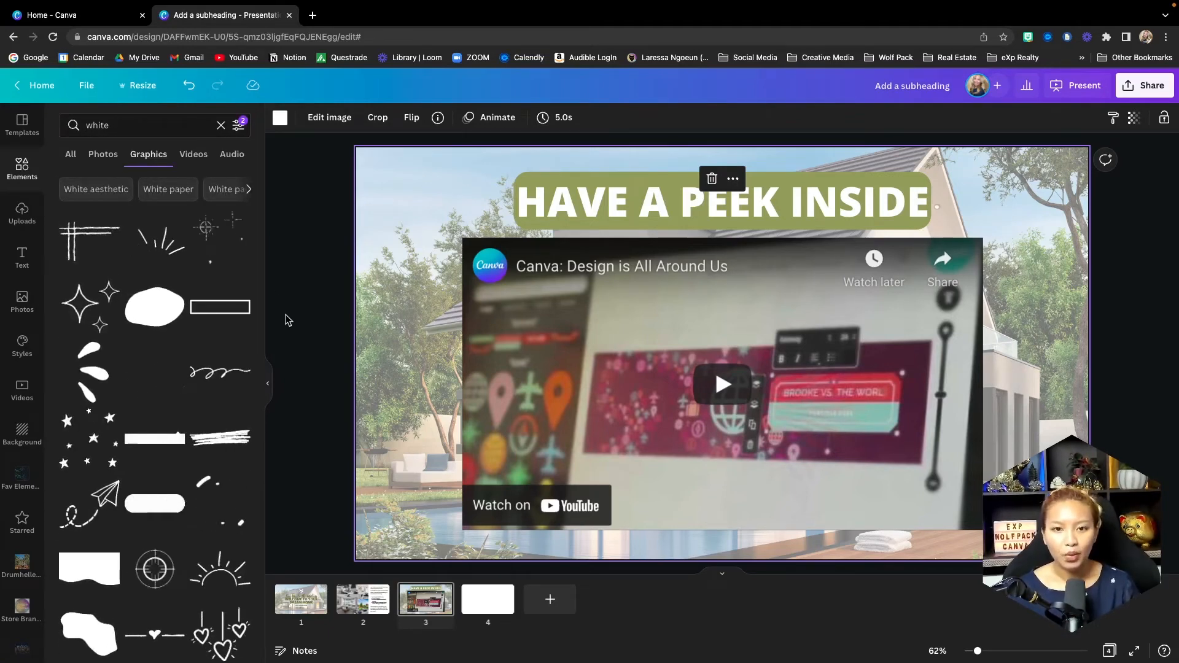
click(239, 126)
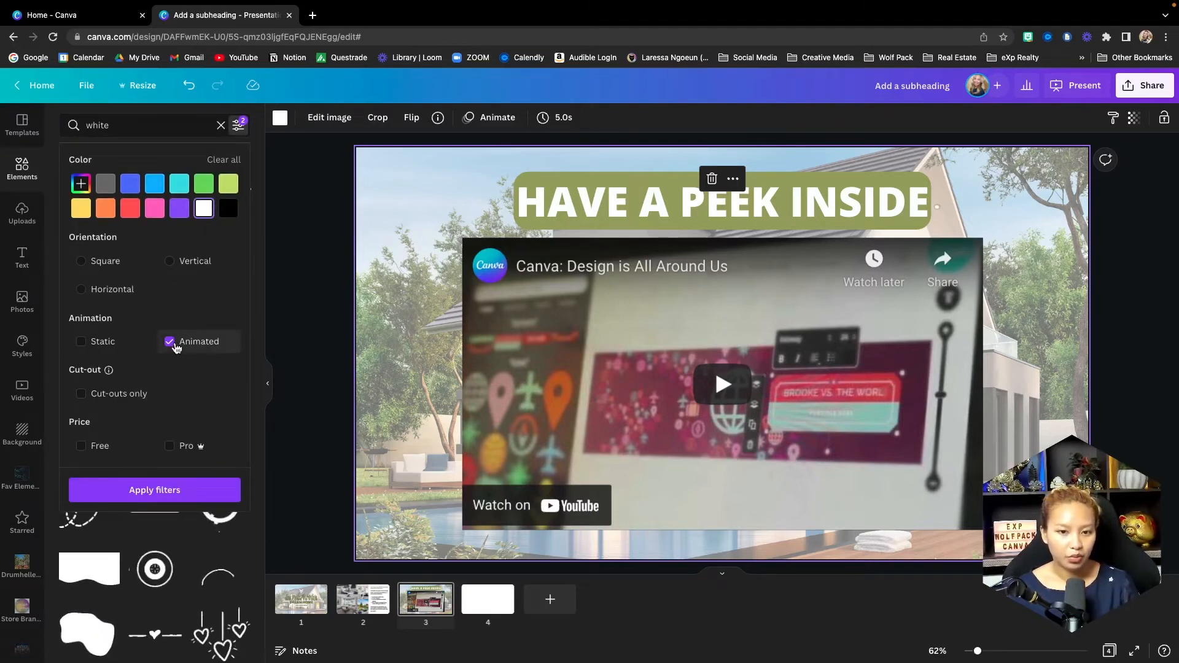
click(255, 541)
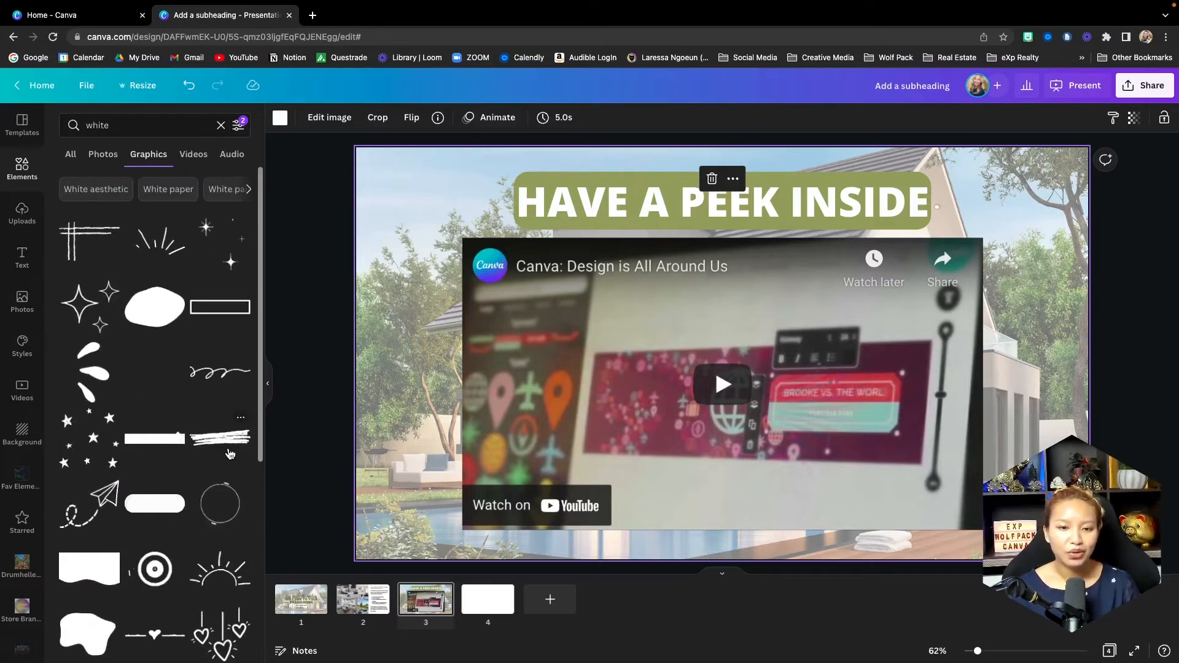
- Add the animated white sparkles graphic to page 3 and shrink it to about 285 × 293
click(222, 249)
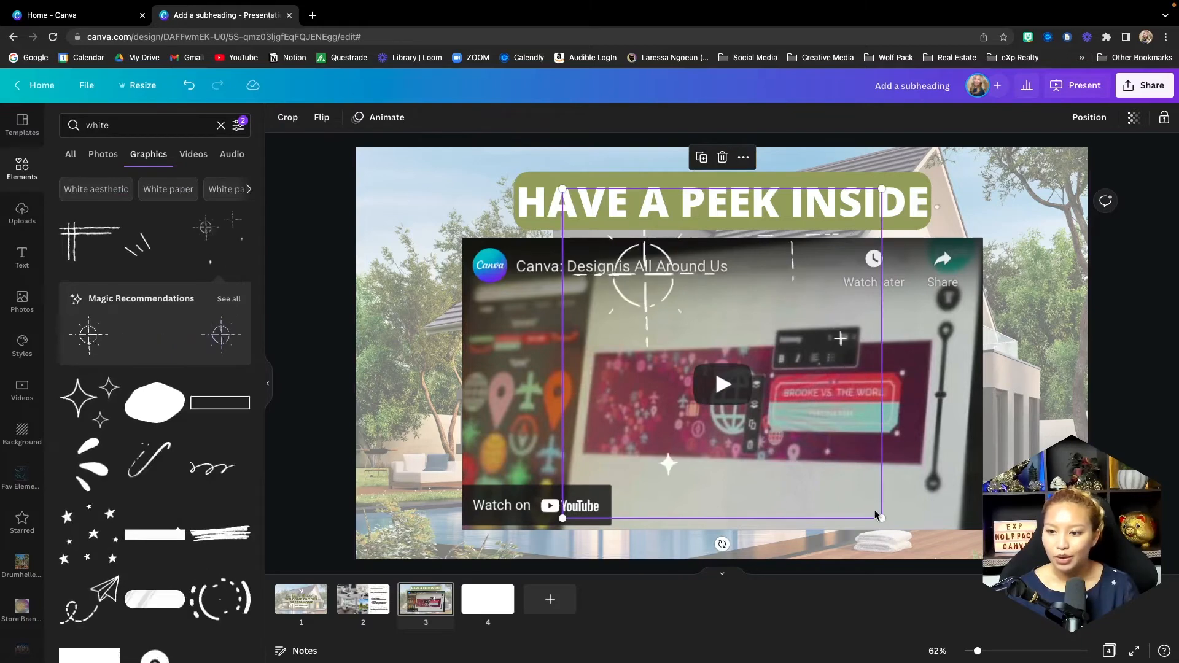
drag(874, 513, 637, 327)
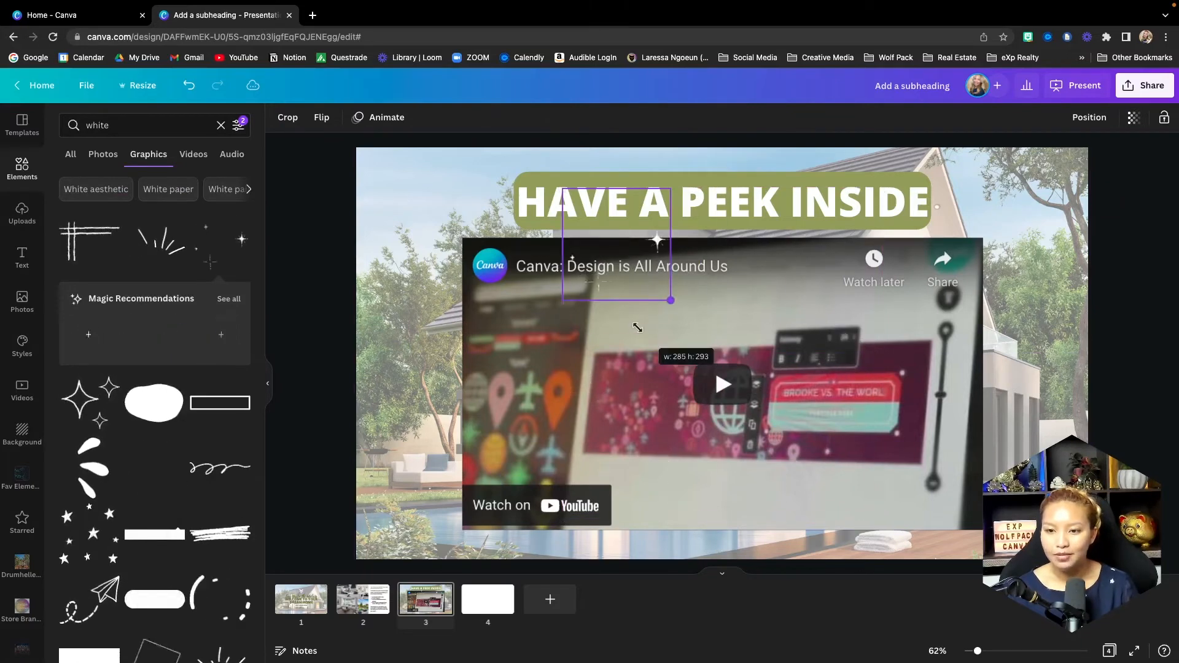
click(598, 235)
click(606, 246)
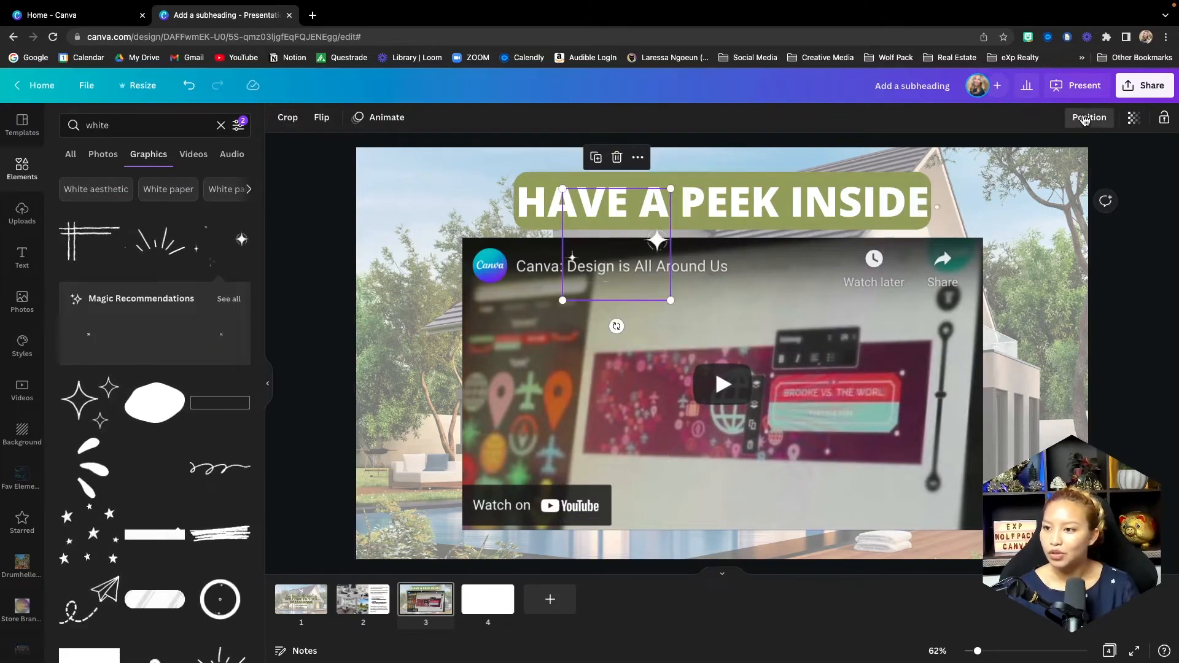
click(1089, 117)
click(945, 179)
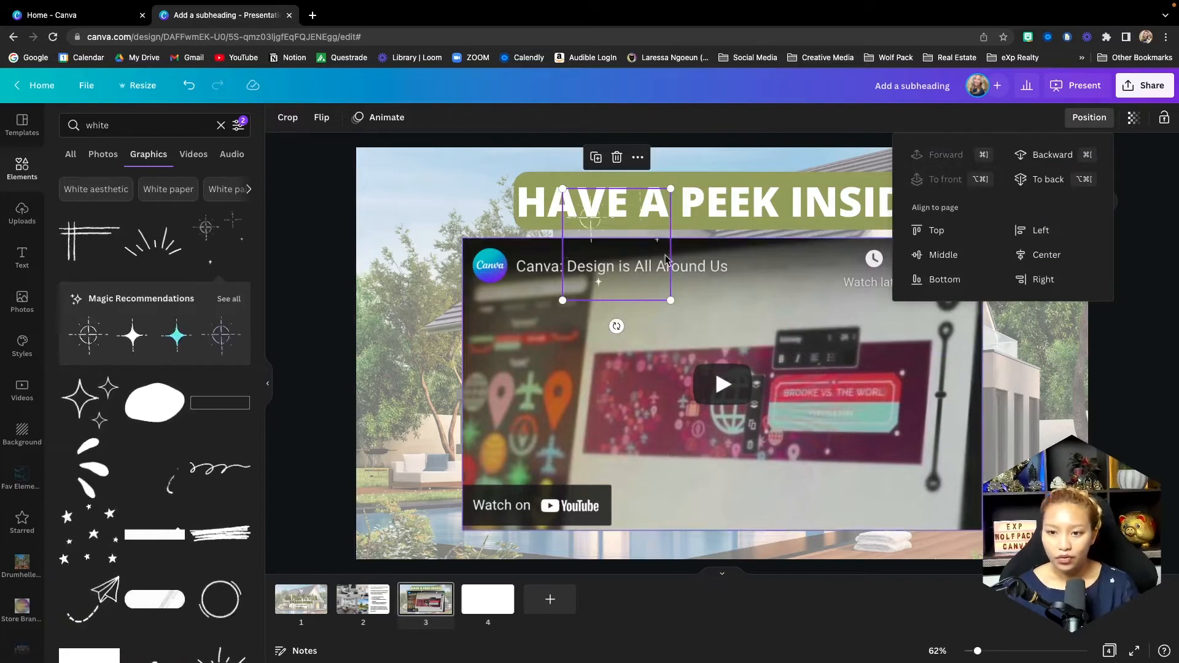
- Place the sparkles just left of the heading and a copy of them just right of it
drag(581, 255, 418, 232)
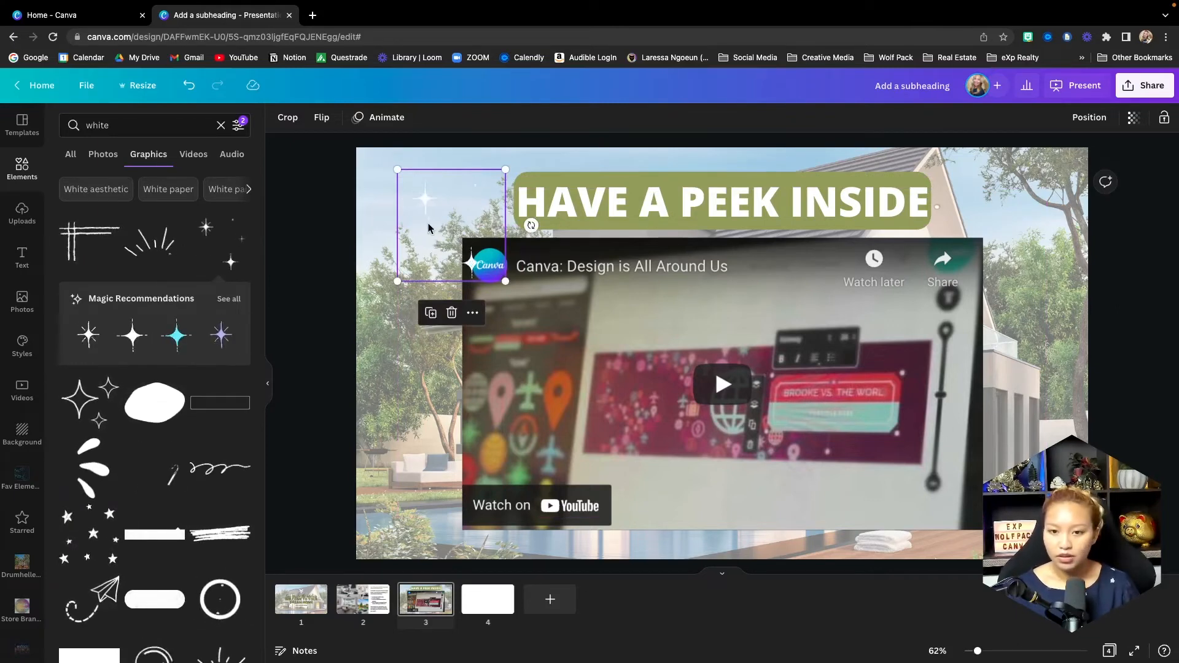
drag(429, 224, 970, 220)
click(1046, 427)
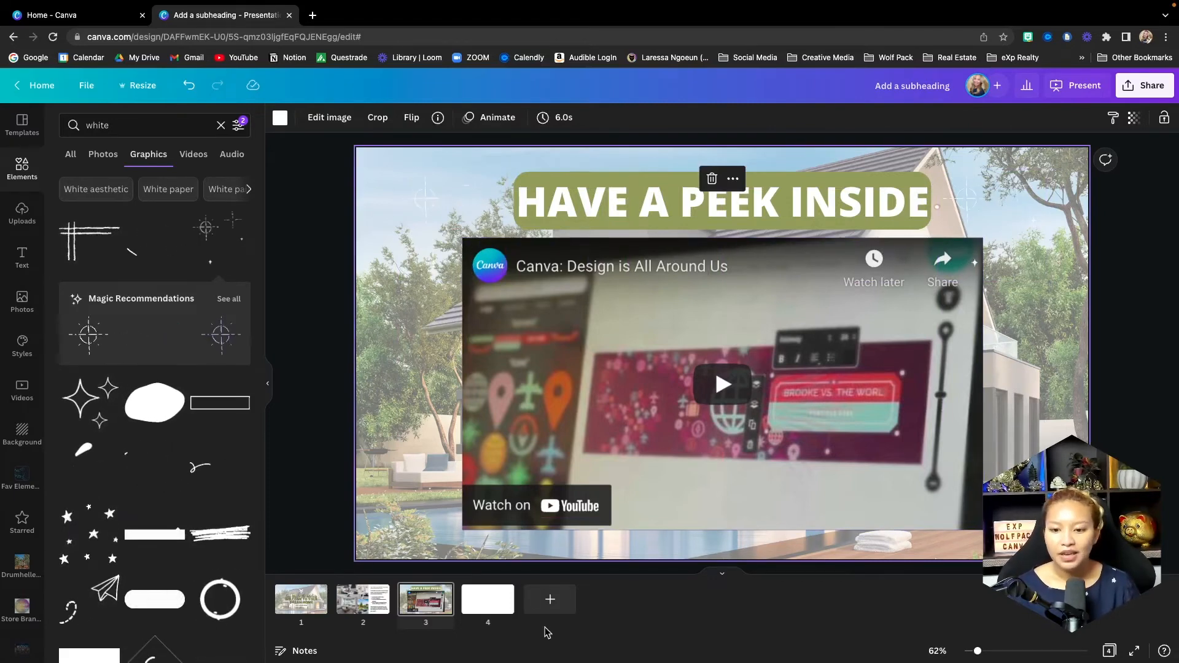
- Set page 4's background to the light olive green of the Loden Living palette
click(479, 609)
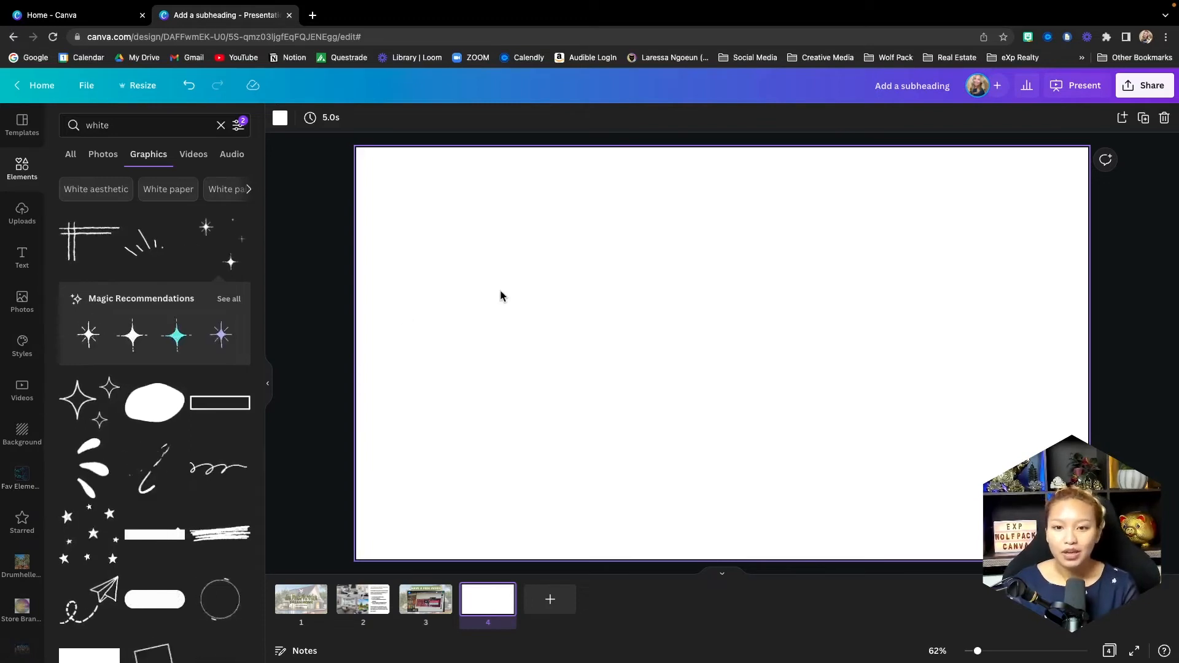
click(284, 112)
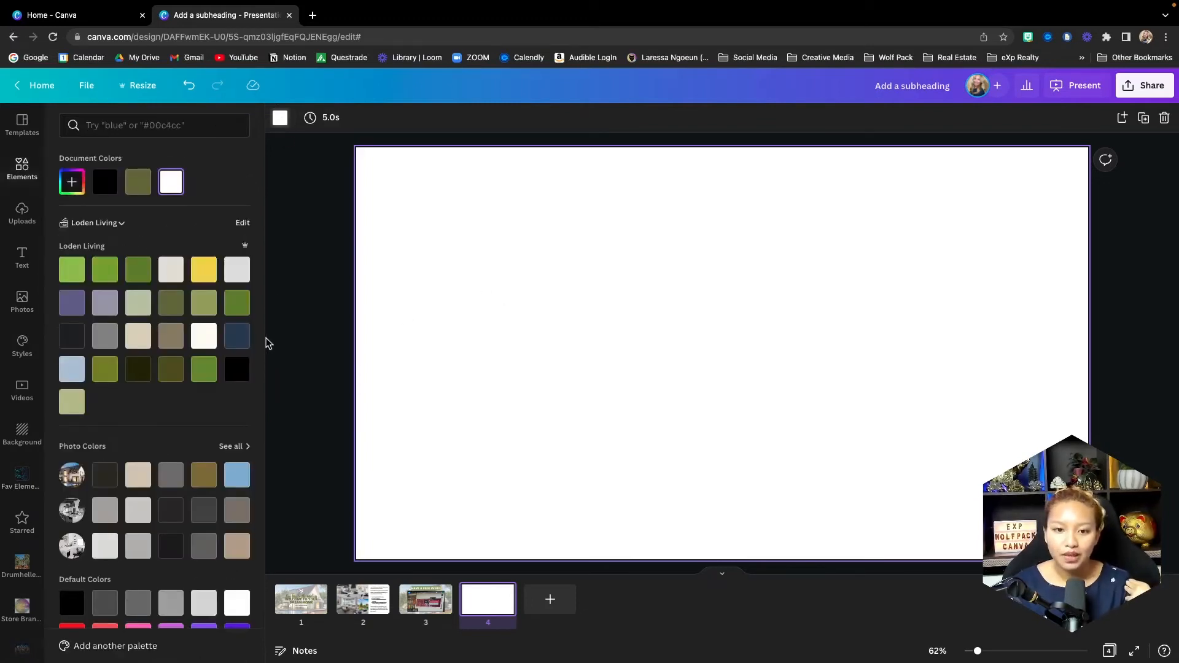
click(204, 305)
click(300, 329)
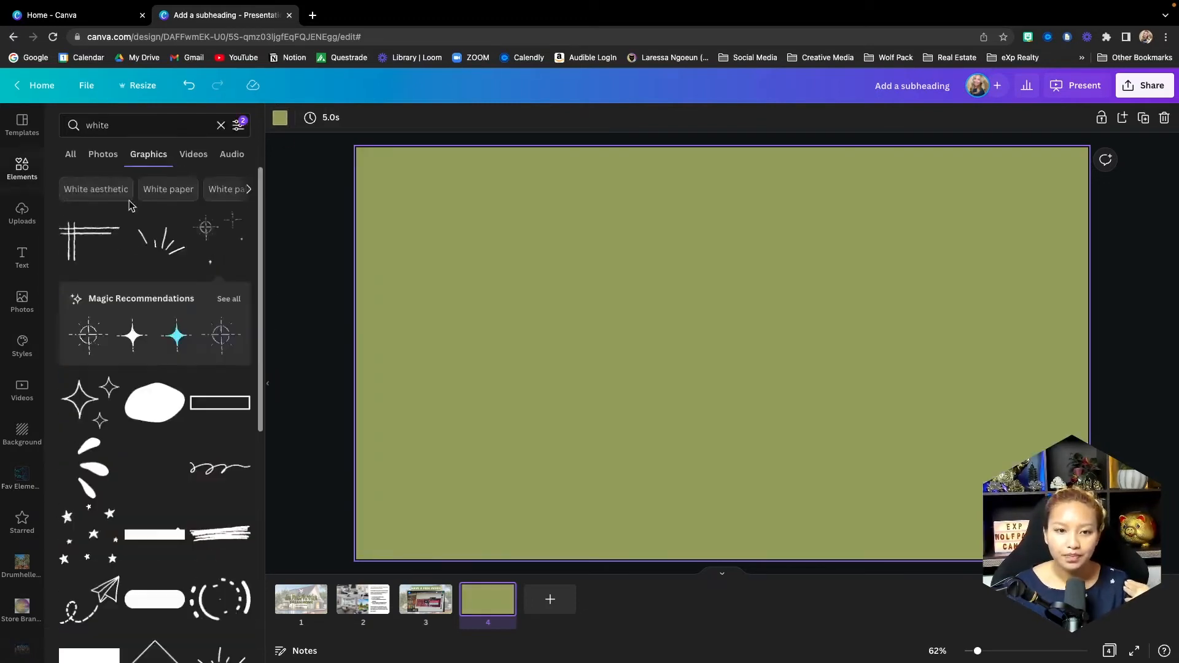
- Search the elements for "white marble" and add the transparent white marble vein texture to page 4
click(24, 166)
click(179, 126)
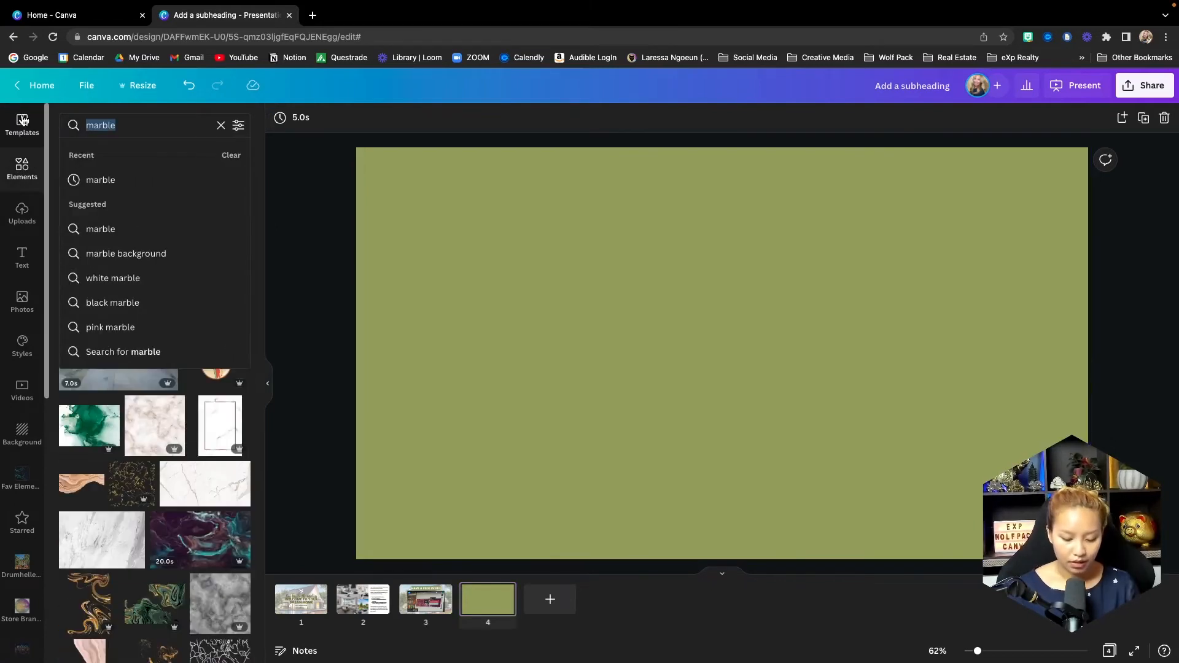
text(white)
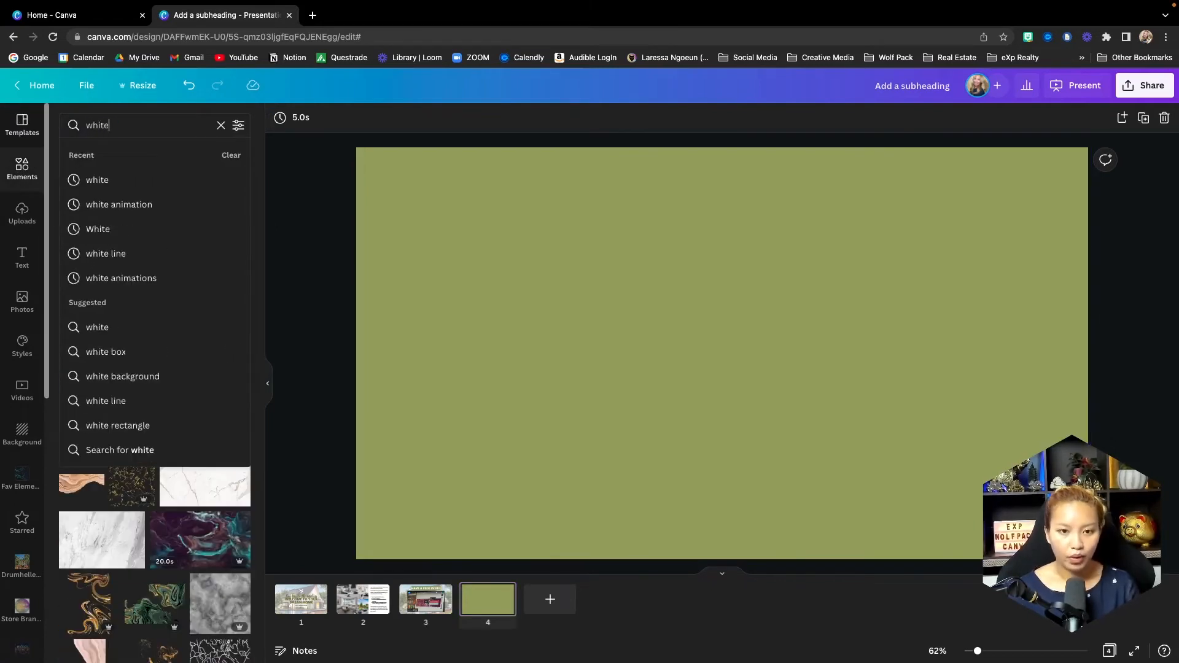
text( marble)
key(Return)
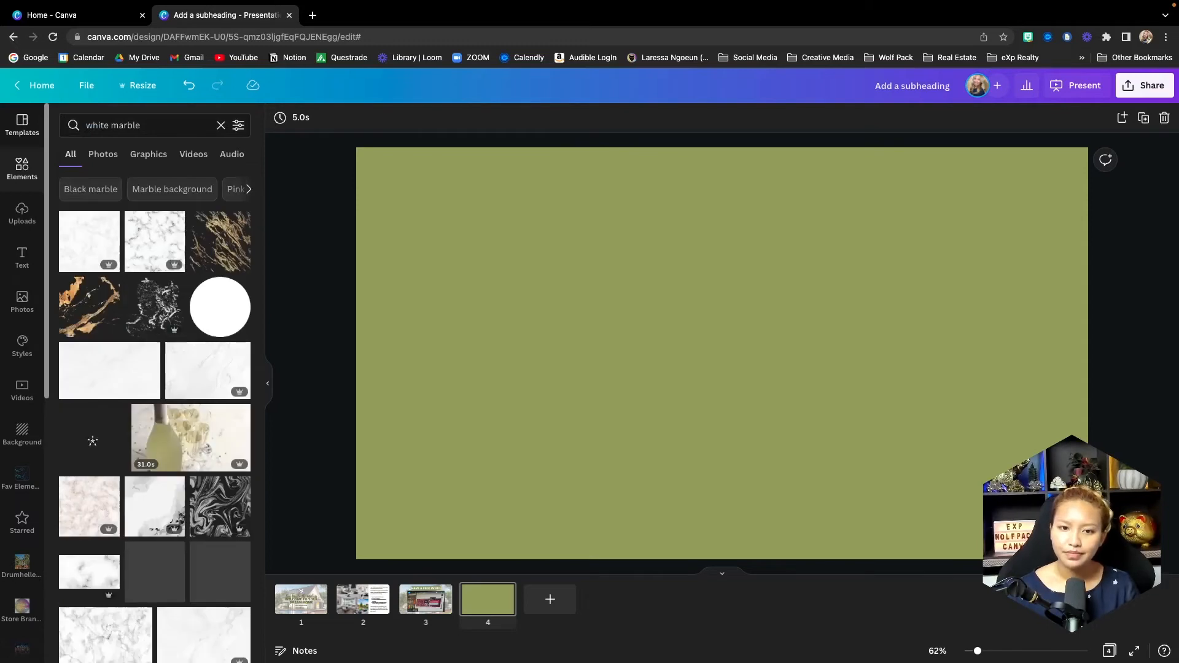
click(171, 313)
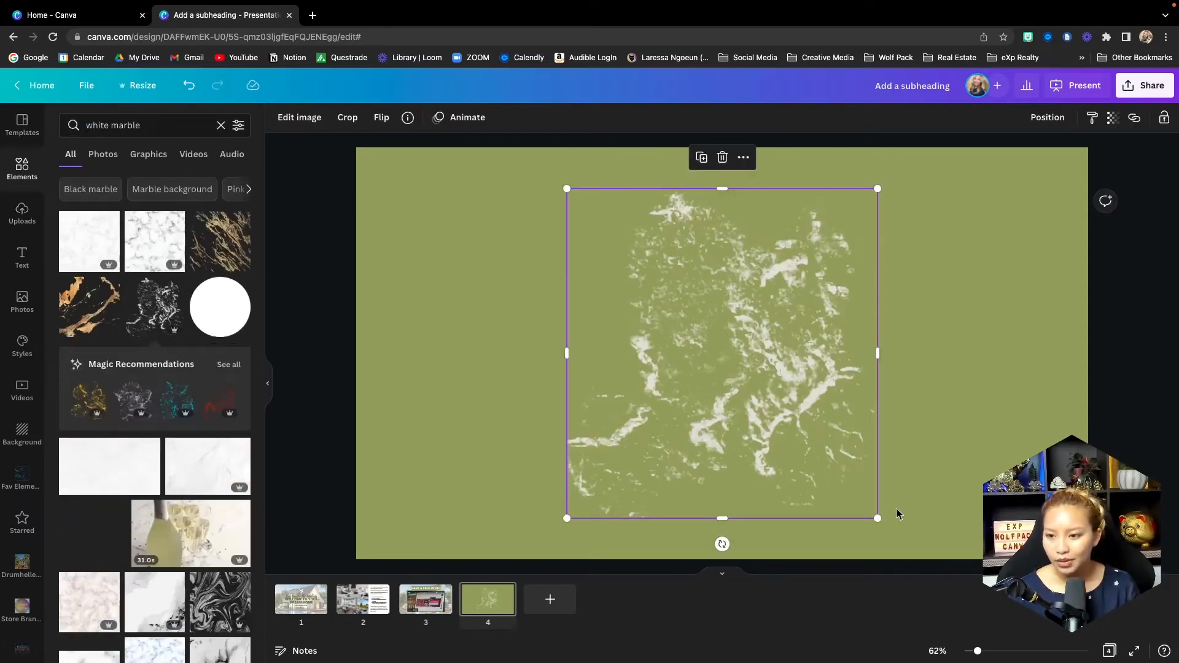
- Enlarge the marble texture to about 1,560 × 1,650 and align it with page 4's right edge, overflowing top and bottom
drag(869, 517, 966, 619)
drag(924, 438, 768, 388)
drag(812, 568, 1006, 639)
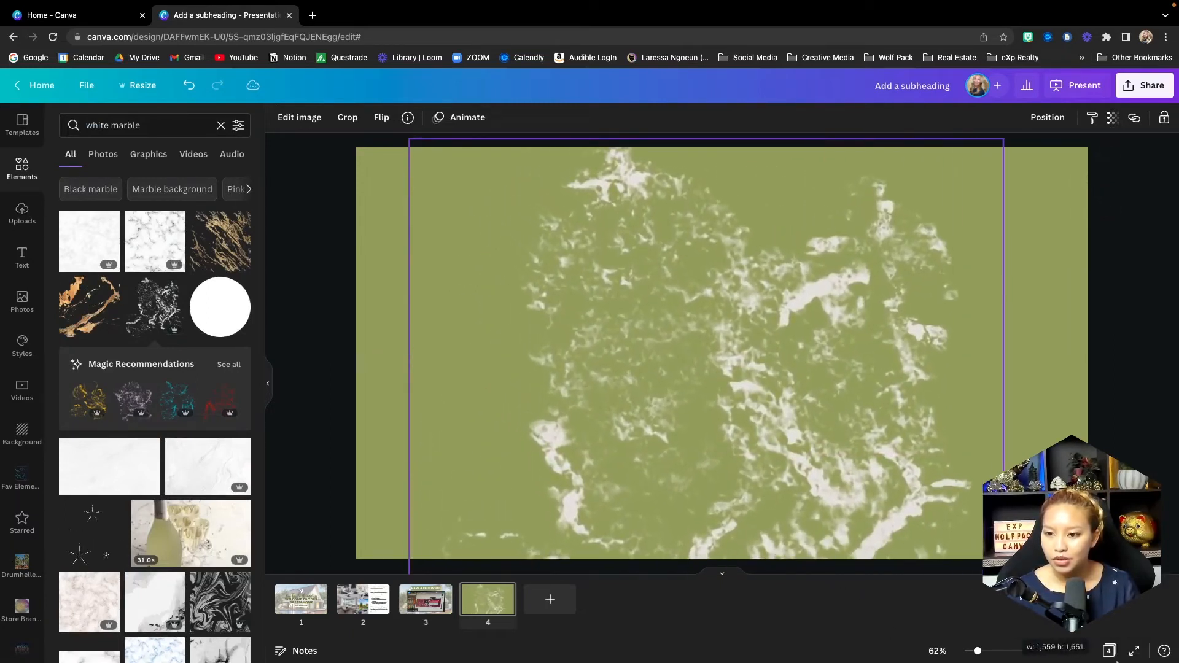
drag(779, 313, 857, 154)
click(1165, 423)
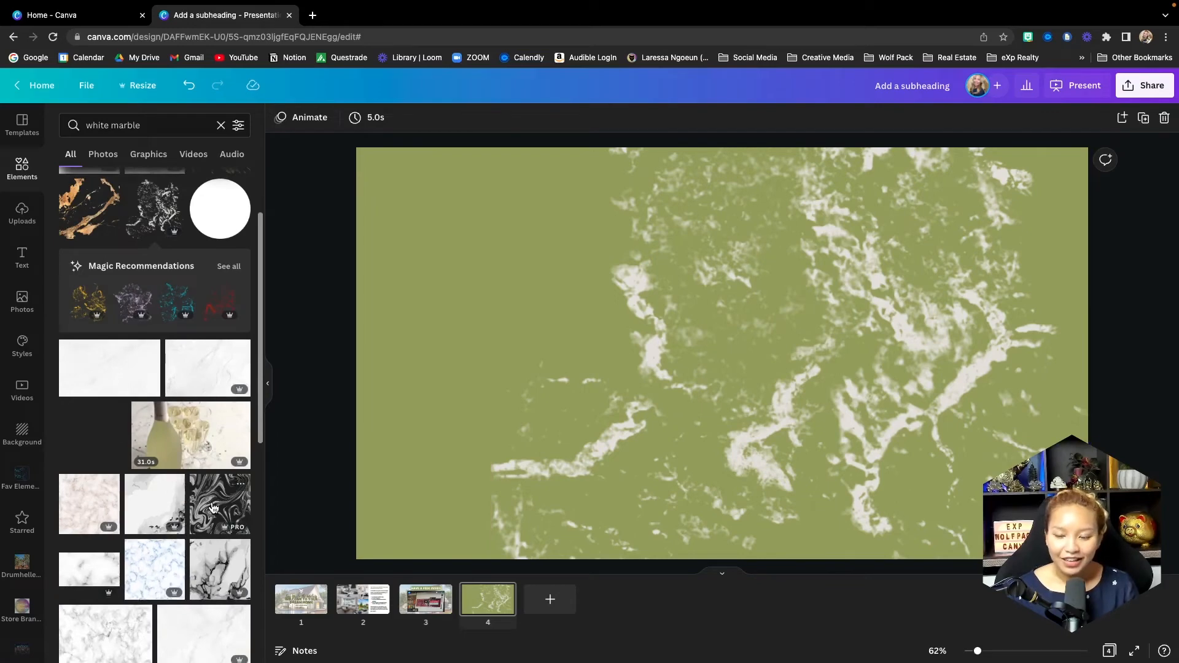
click(216, 506)
key(Delete)
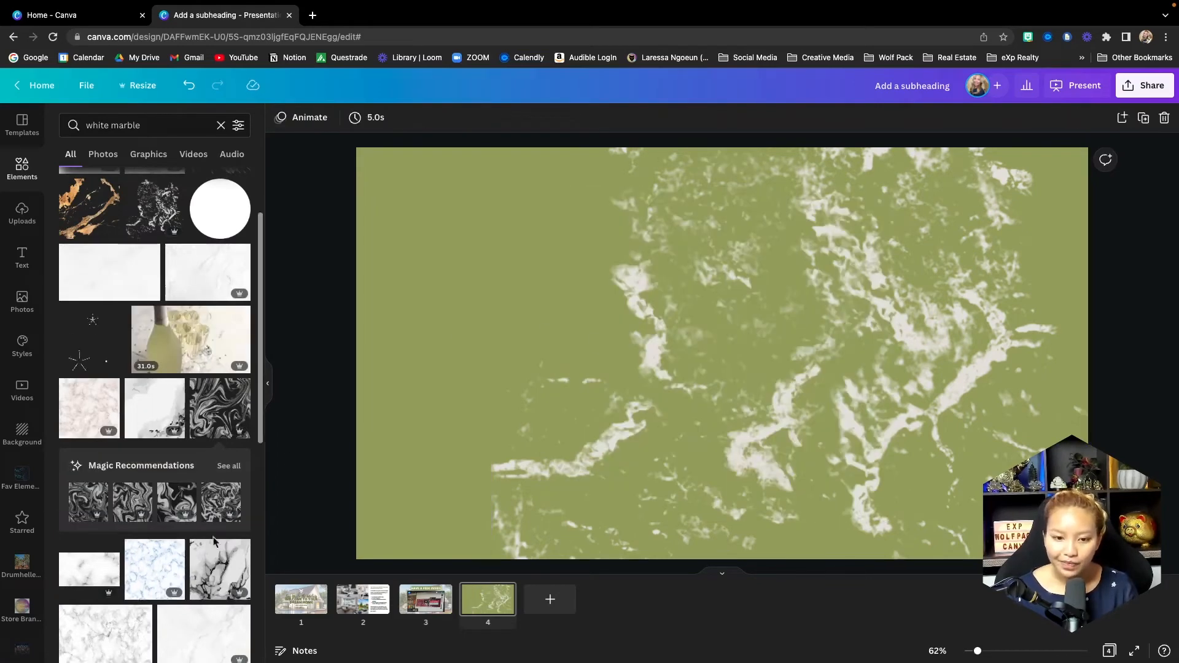
scroll(208, 571, down, 4)
scroll(203, 546, down, 3)
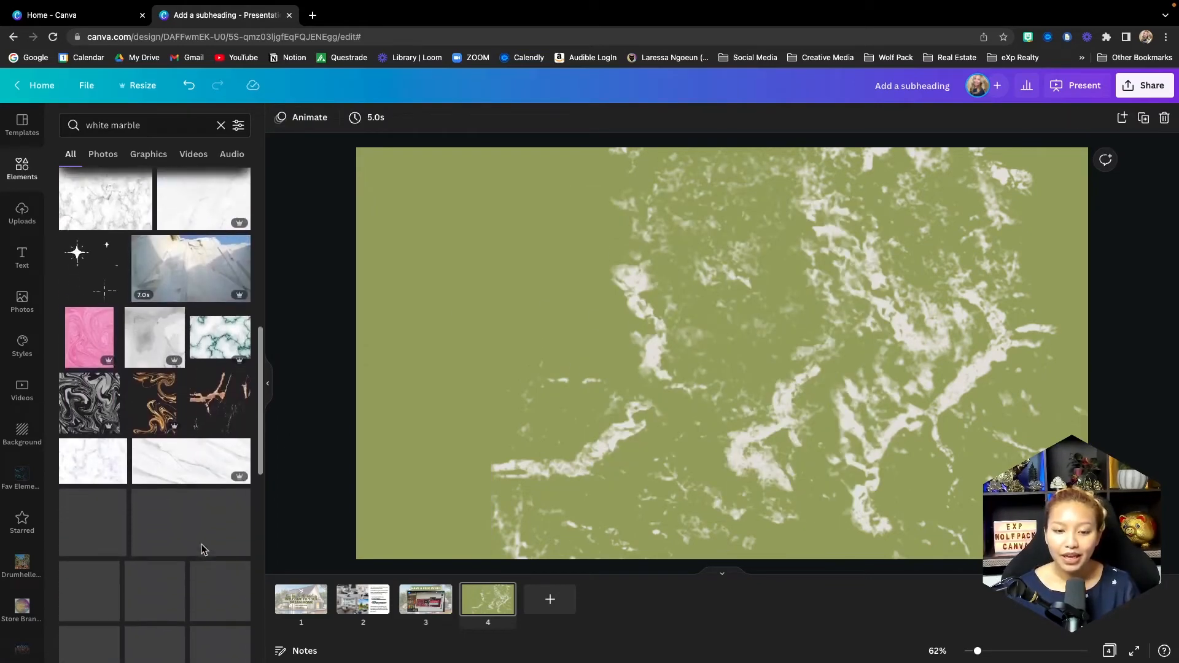
scroll(203, 546, up, 8)
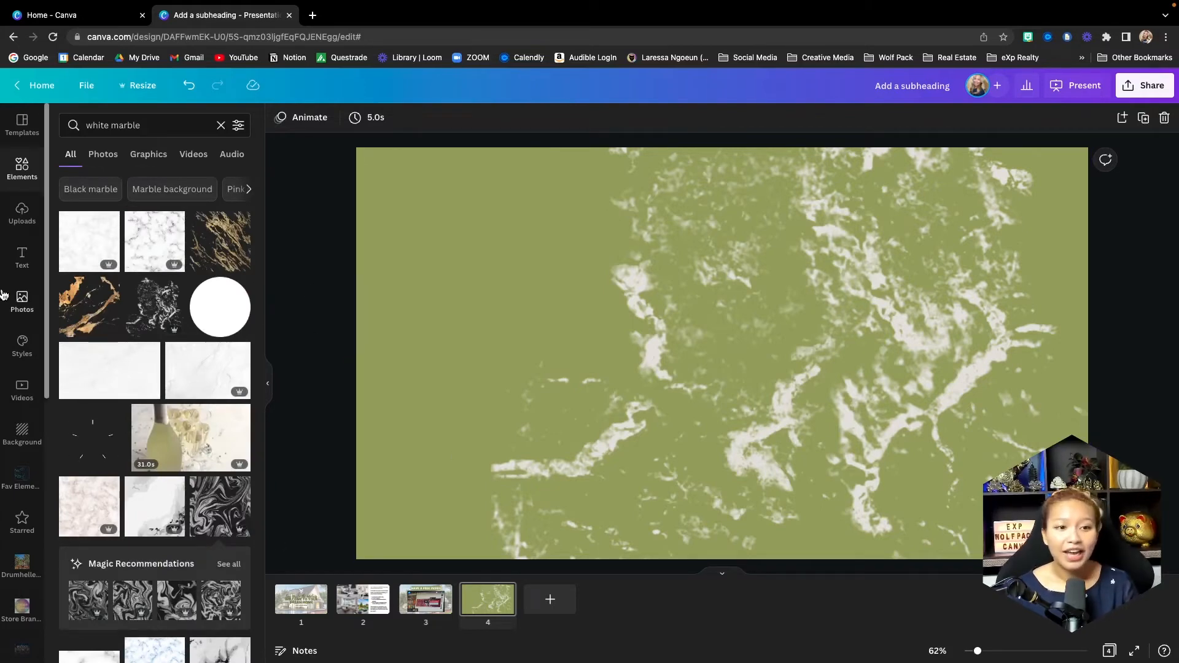
click(779, 277)
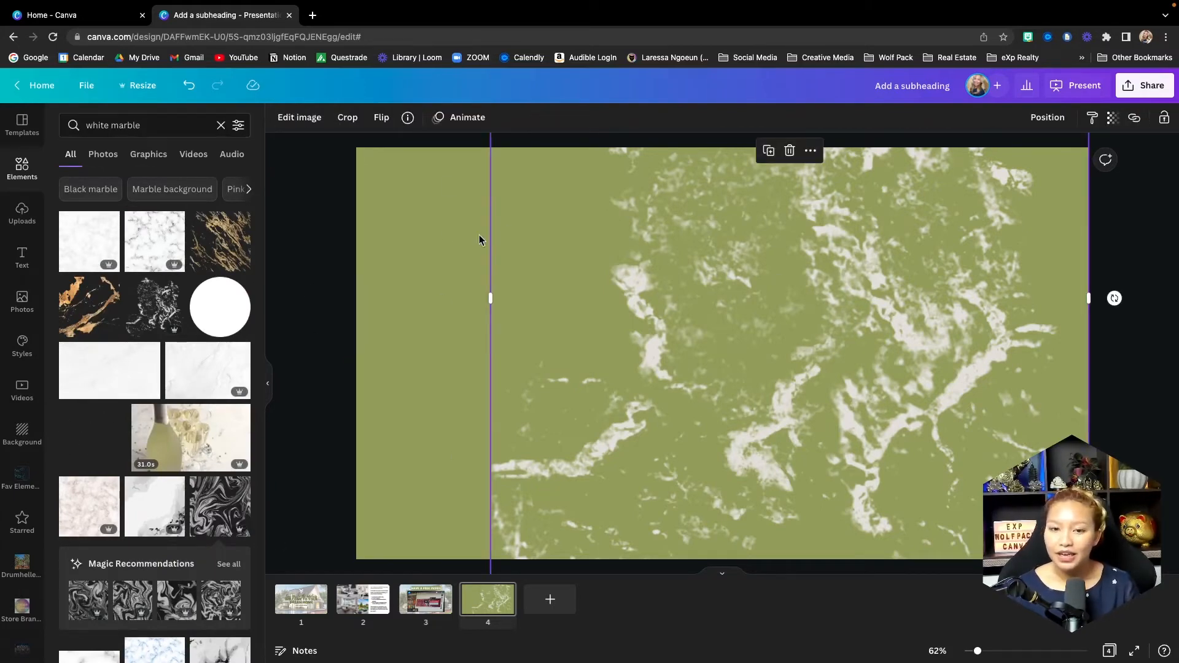
- Add the uploaded portrait of the smiling woman in a black top to page 4 and enlarge it to nearly full page height
click(27, 220)
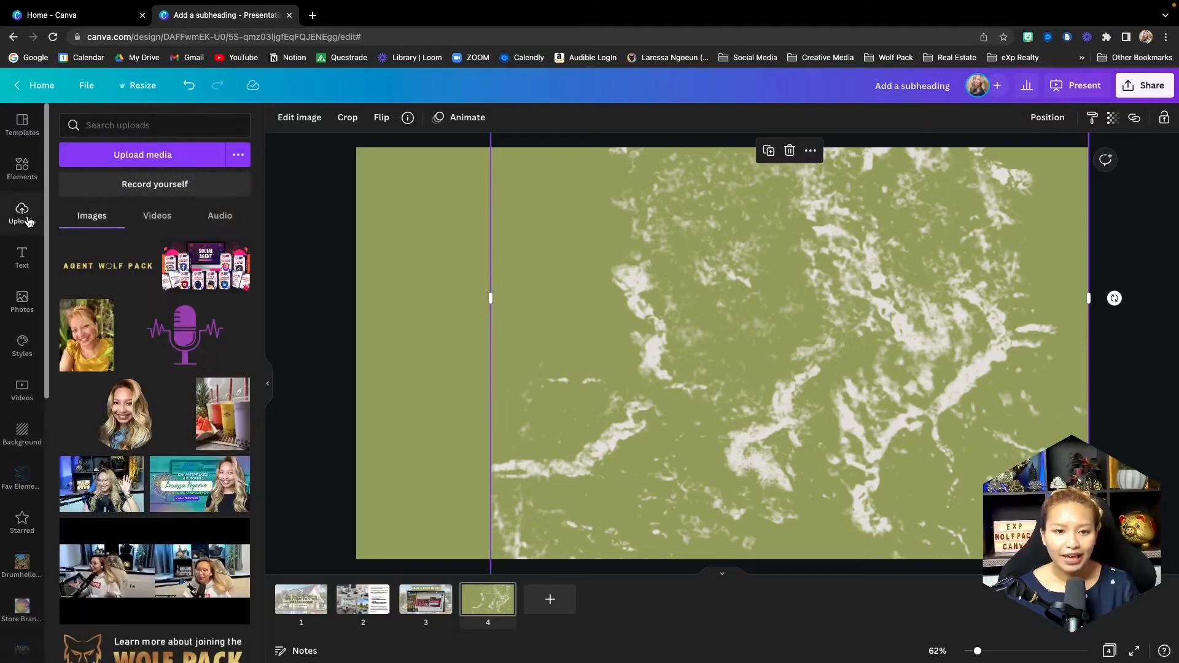
scroll(147, 359, down, 10)
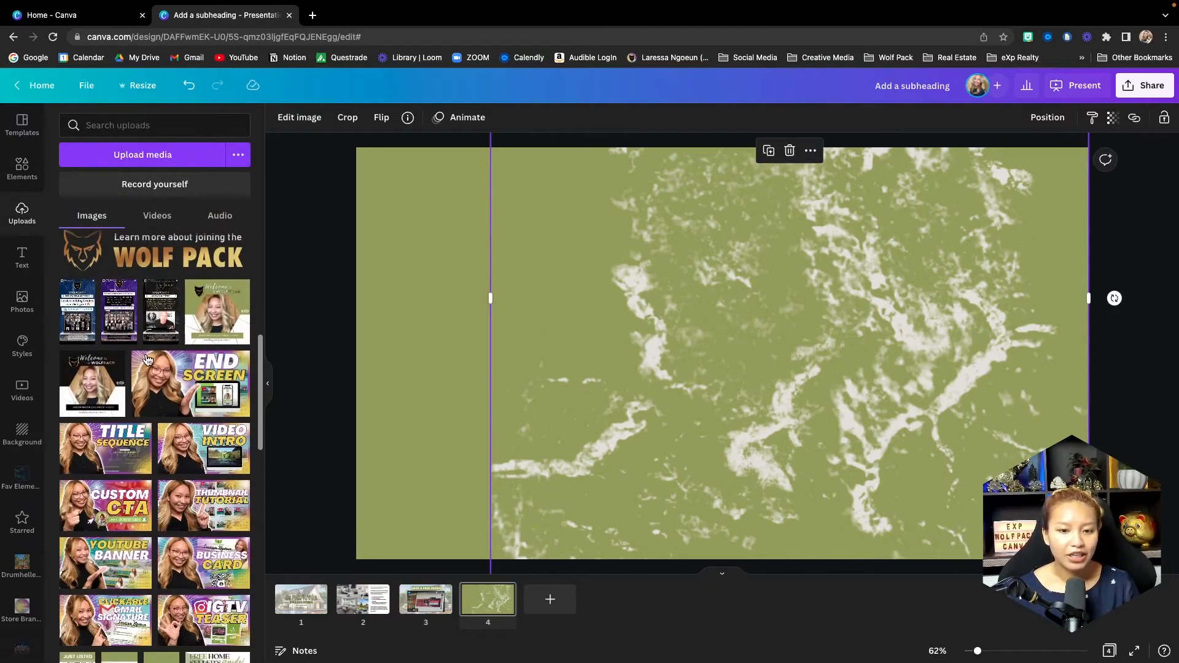
scroll(148, 360, down, 10)
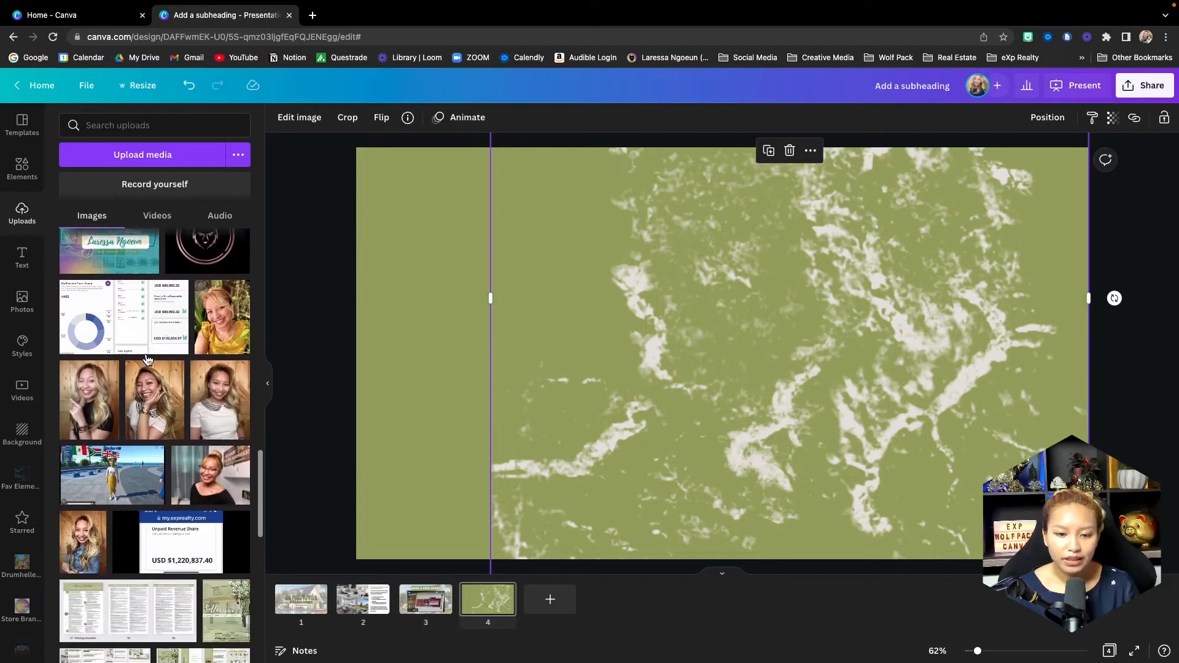
scroll(147, 359, down, 10)
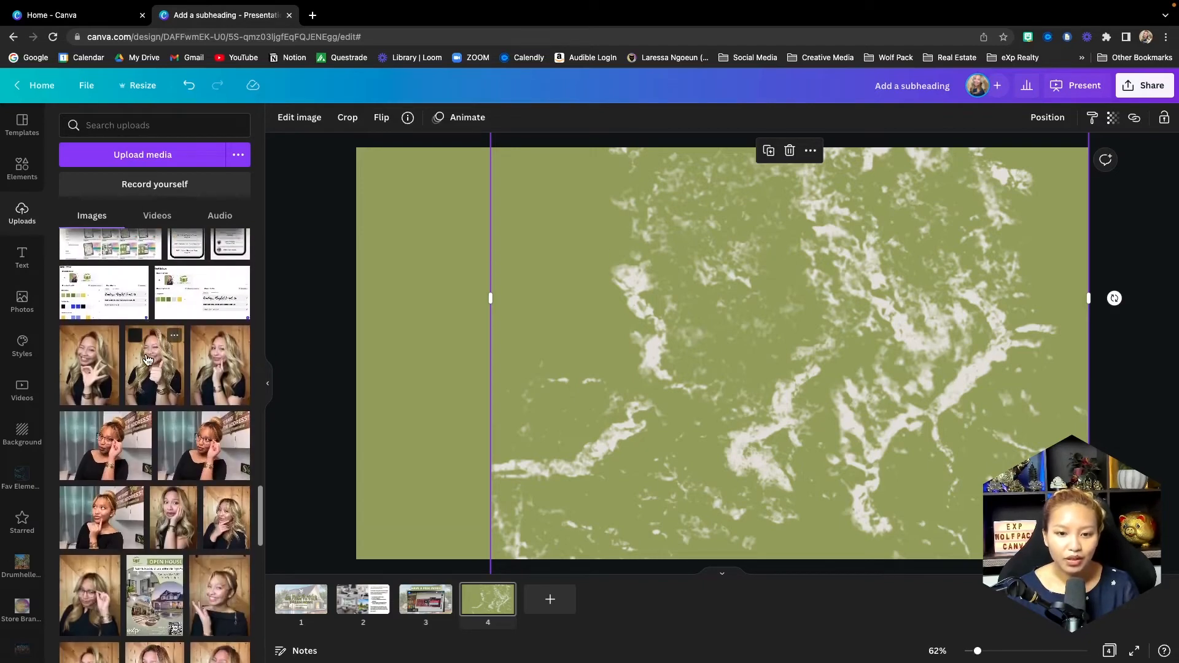
scroll(147, 359, down, 10)
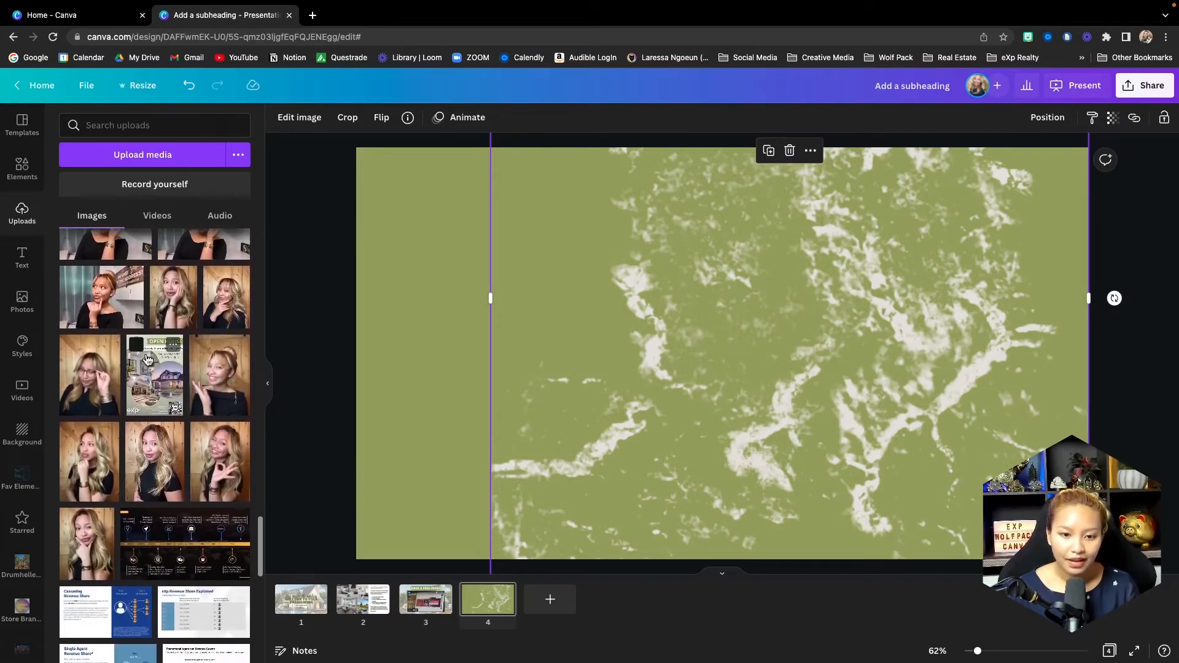
scroll(147, 360, down, 10)
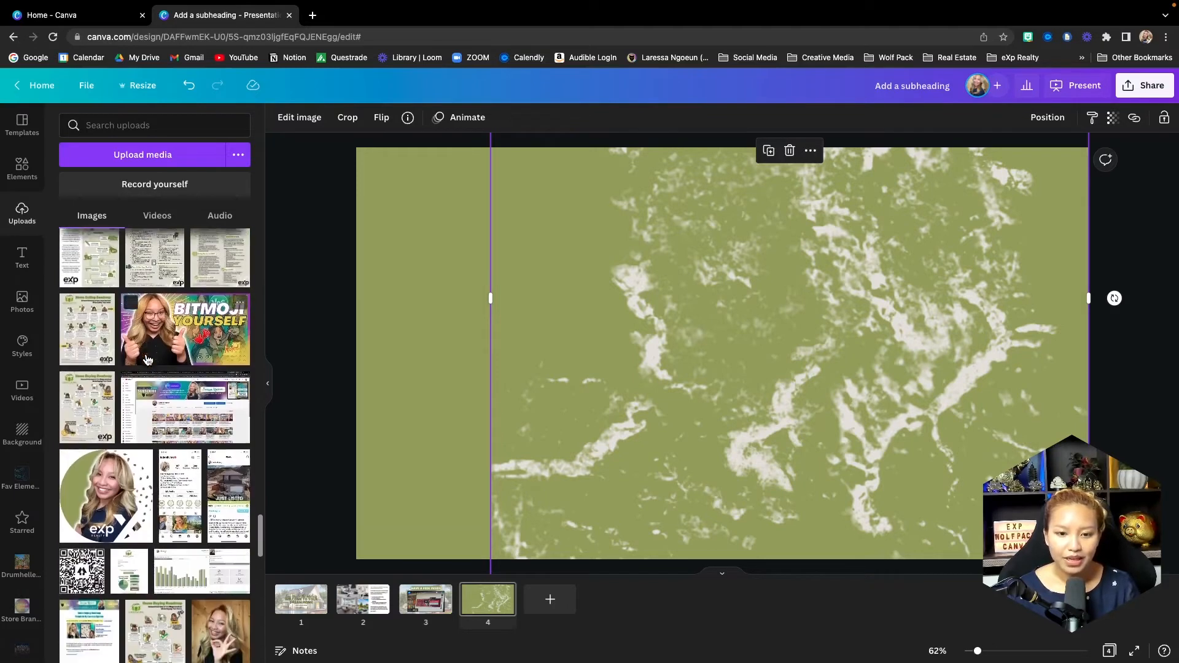
scroll(147, 360, down, 5)
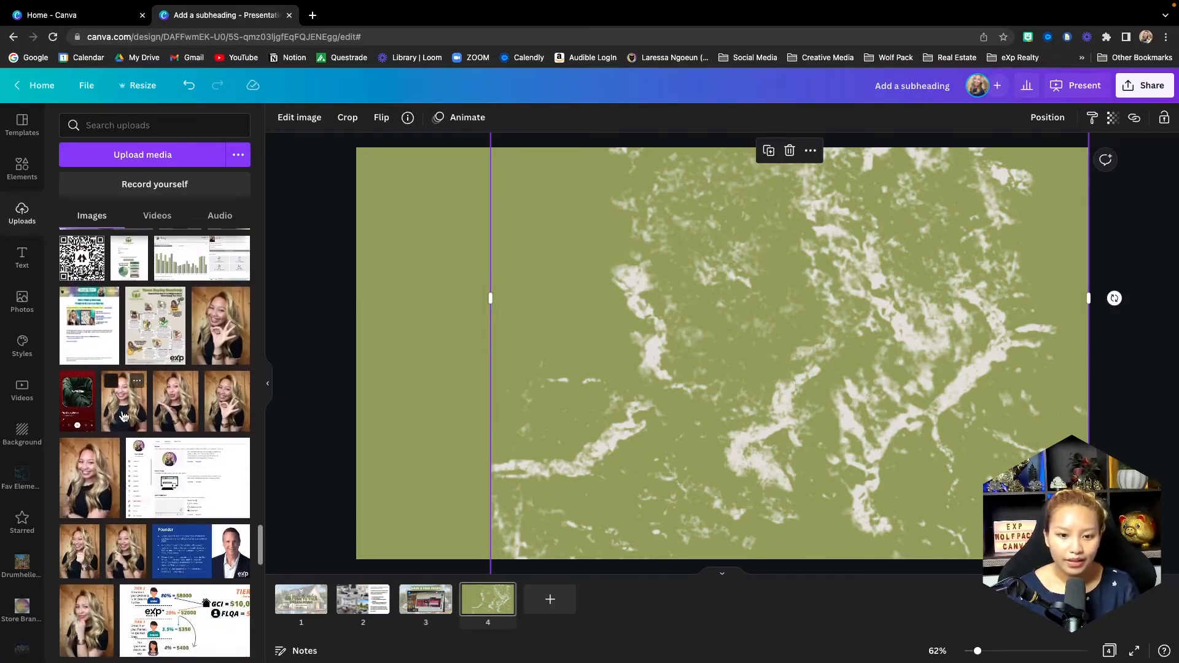
click(122, 401)
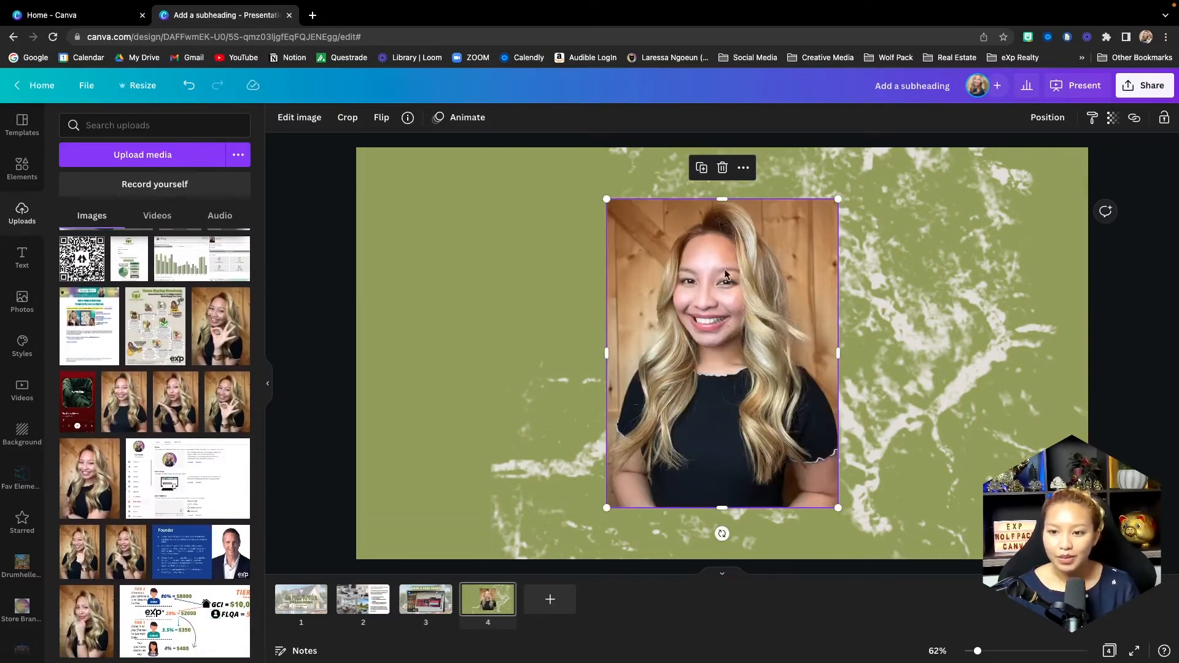
drag(606, 199, 546, 119)
drag(711, 421, 718, 457)
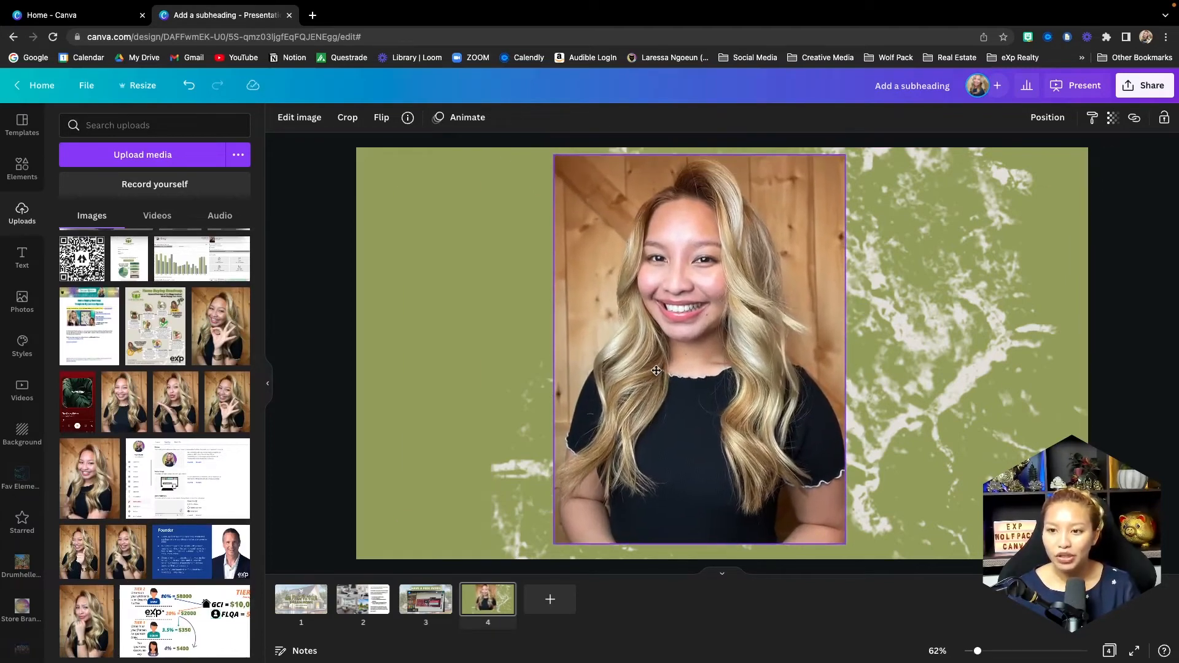
- Remove the wooden wall background from the portrait with the Background Remover and apply the result
click(297, 119)
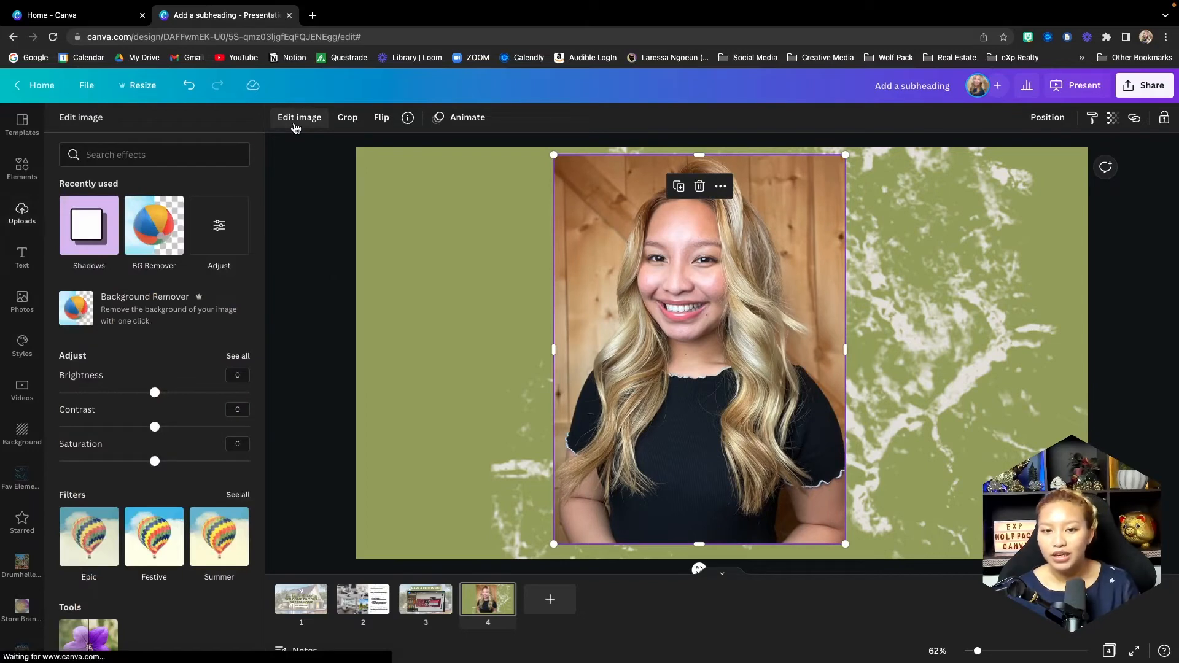
click(153, 233)
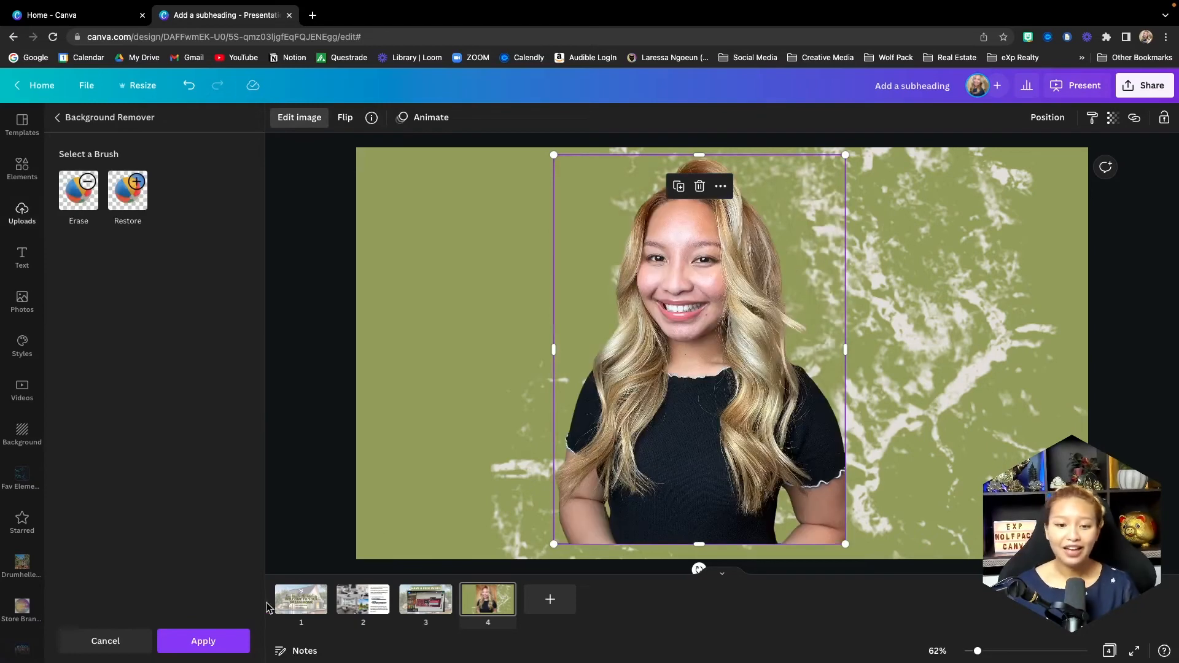
click(218, 642)
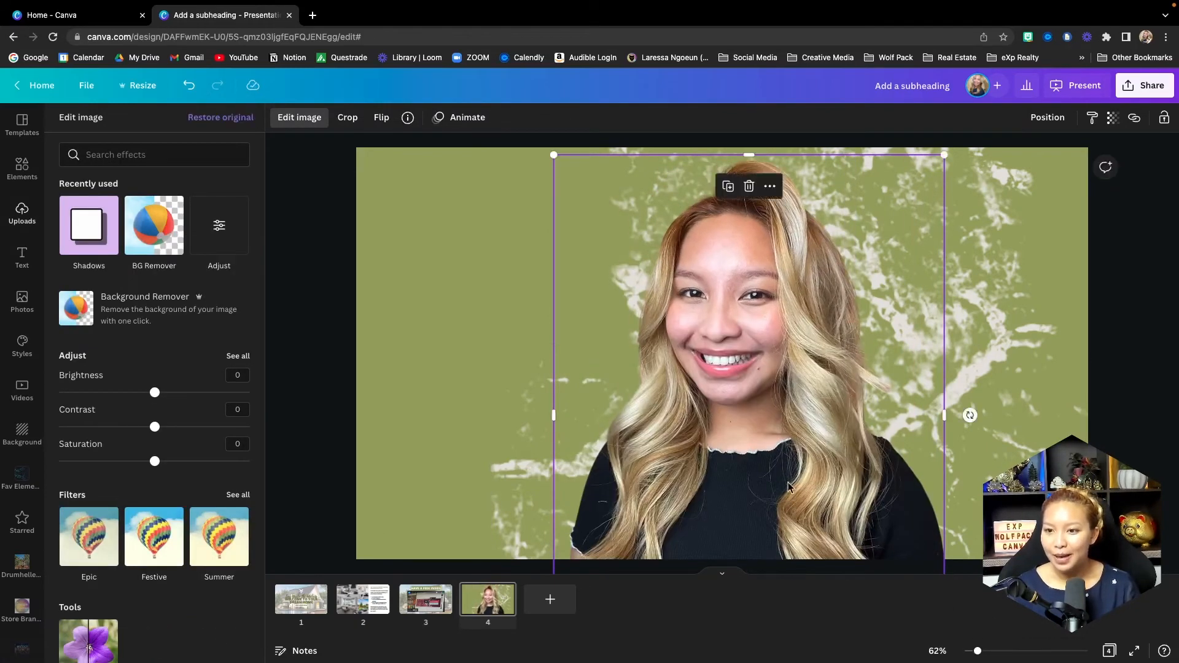
- Place the enlarged portrait cutout on the right half of page 4, with its lower part overflowing the page's bottom edge
drag(788, 487, 919, 452)
click(1140, 425)
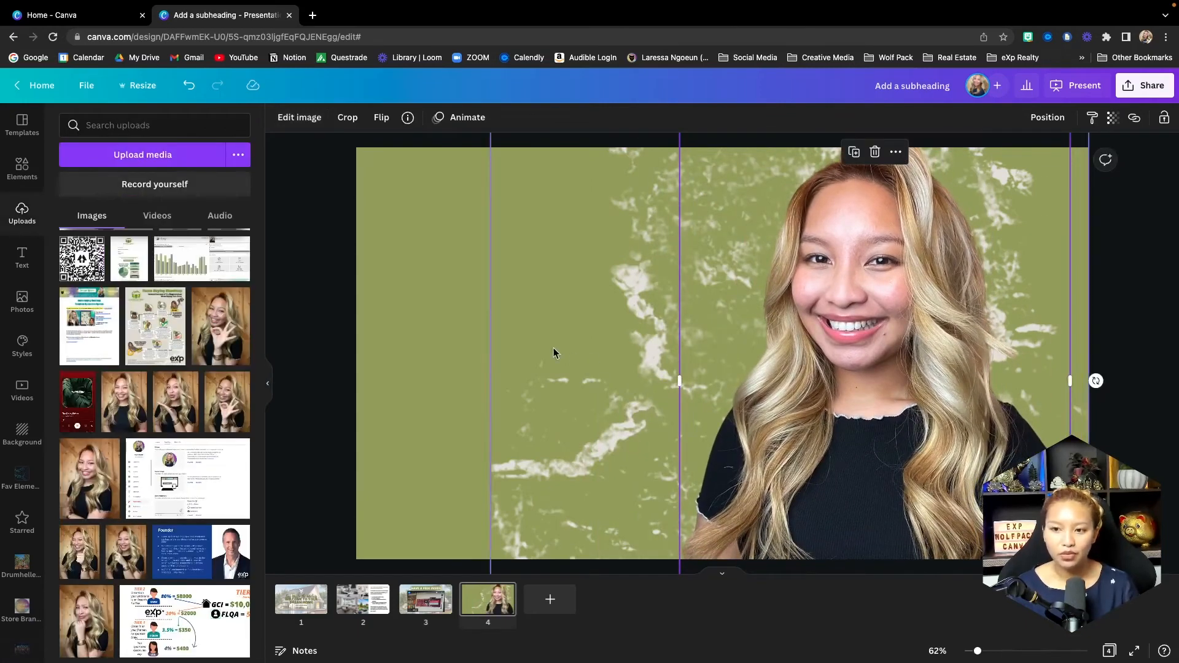
click(1171, 465)
click(913, 441)
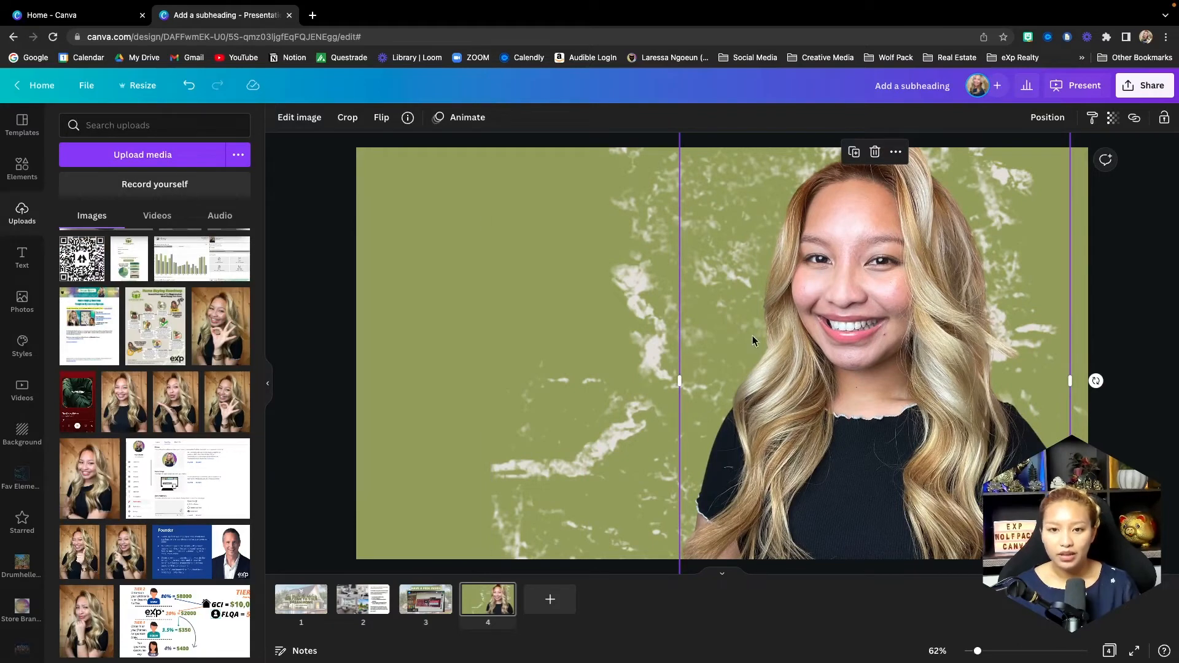
- Apply a Drop shadow to the portrait cutout with its transparency set to 66
click(299, 118)
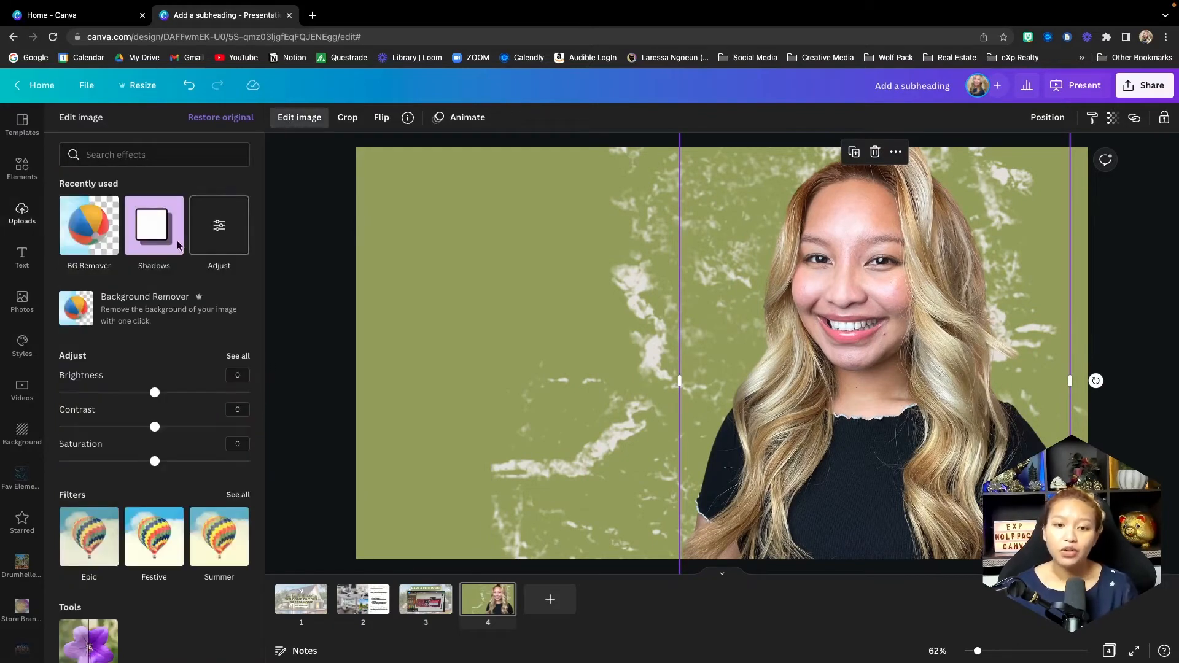
click(149, 235)
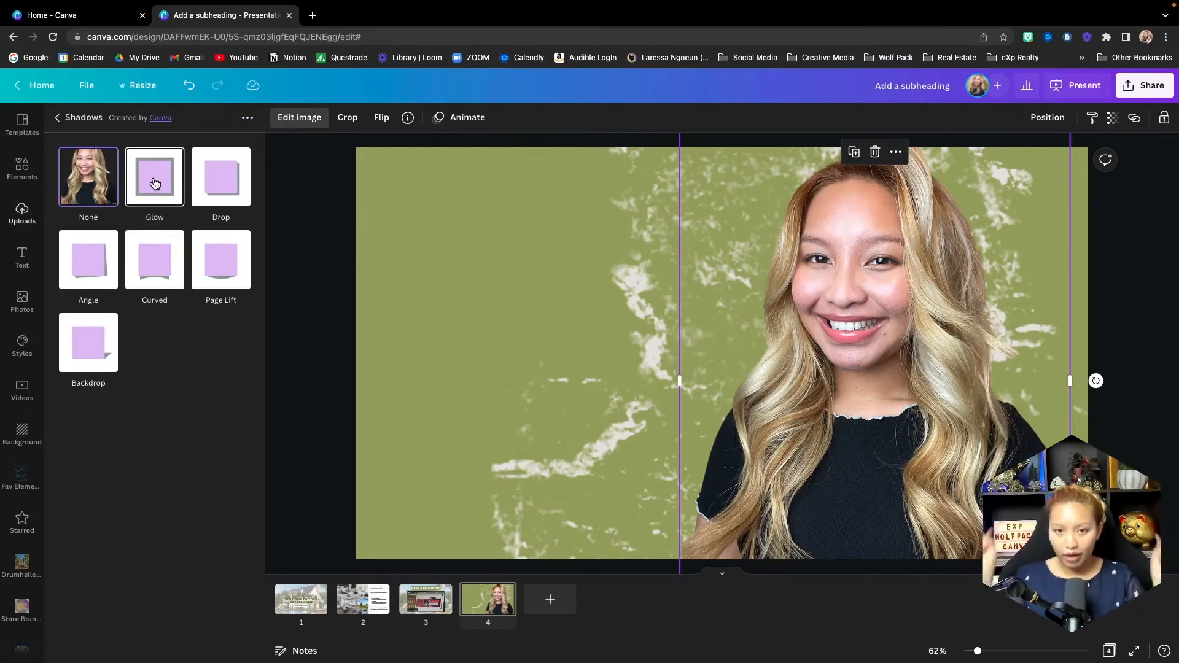
click(226, 184)
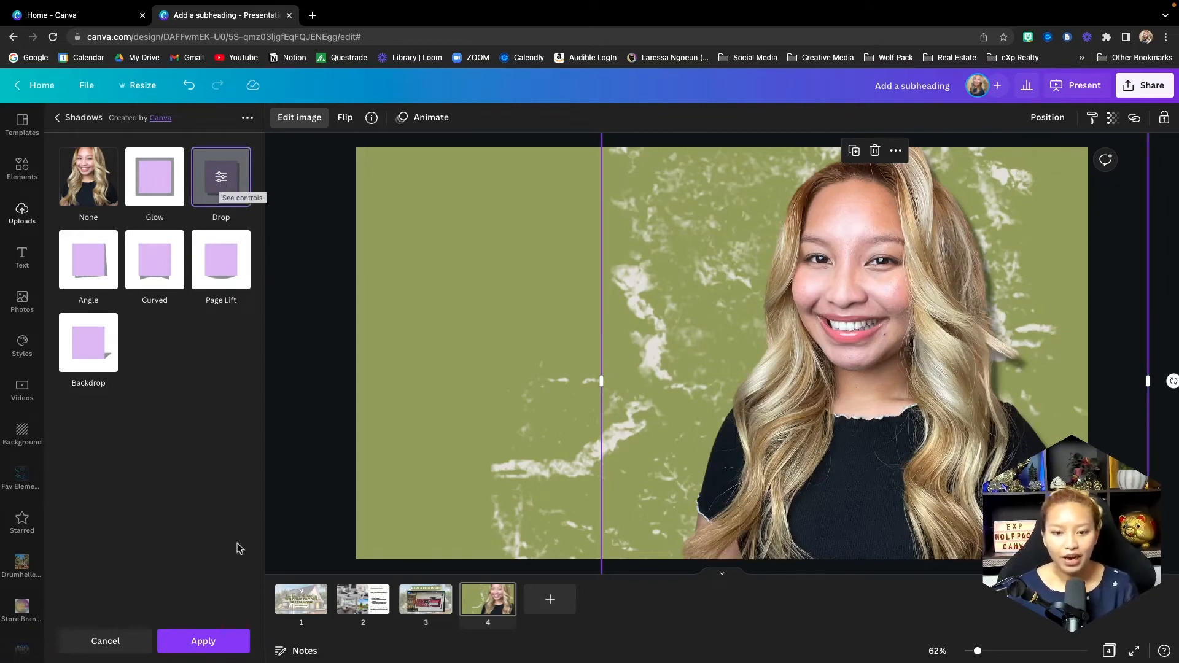
click(222, 179)
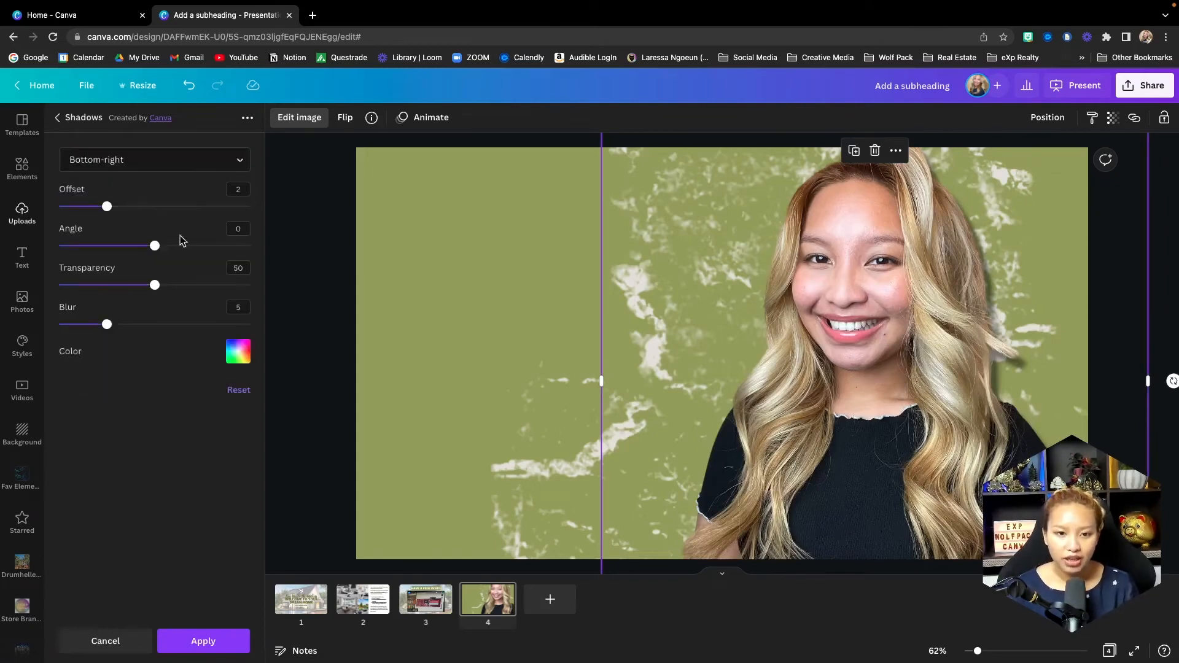
drag(157, 288, 186, 289)
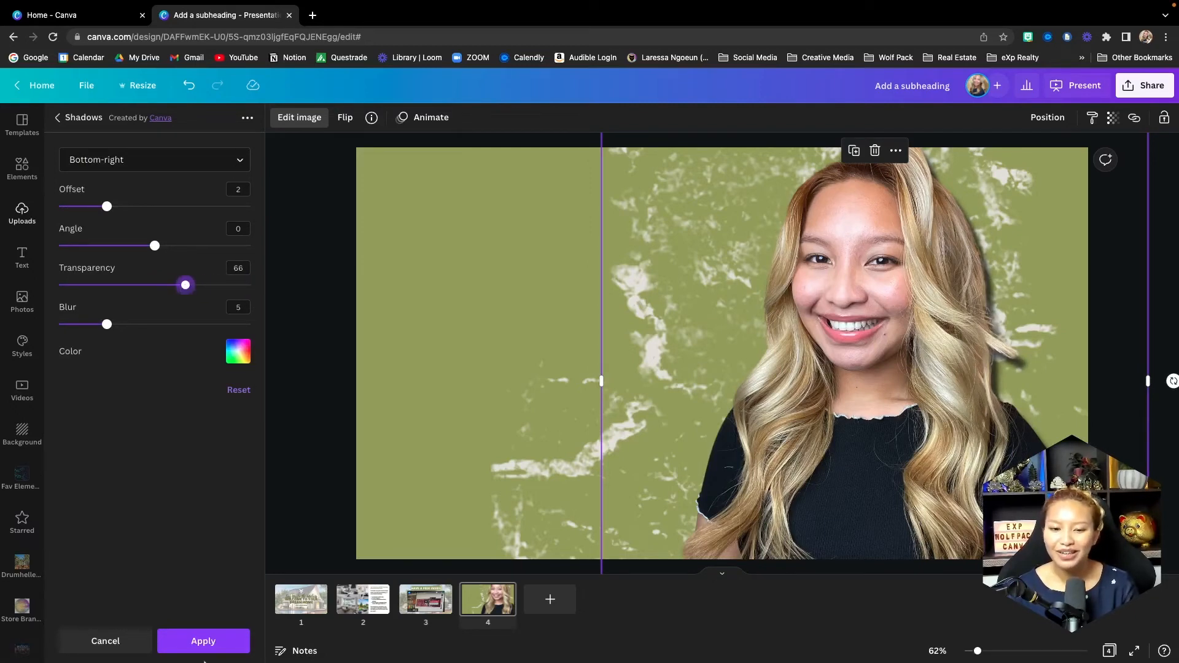
click(206, 642)
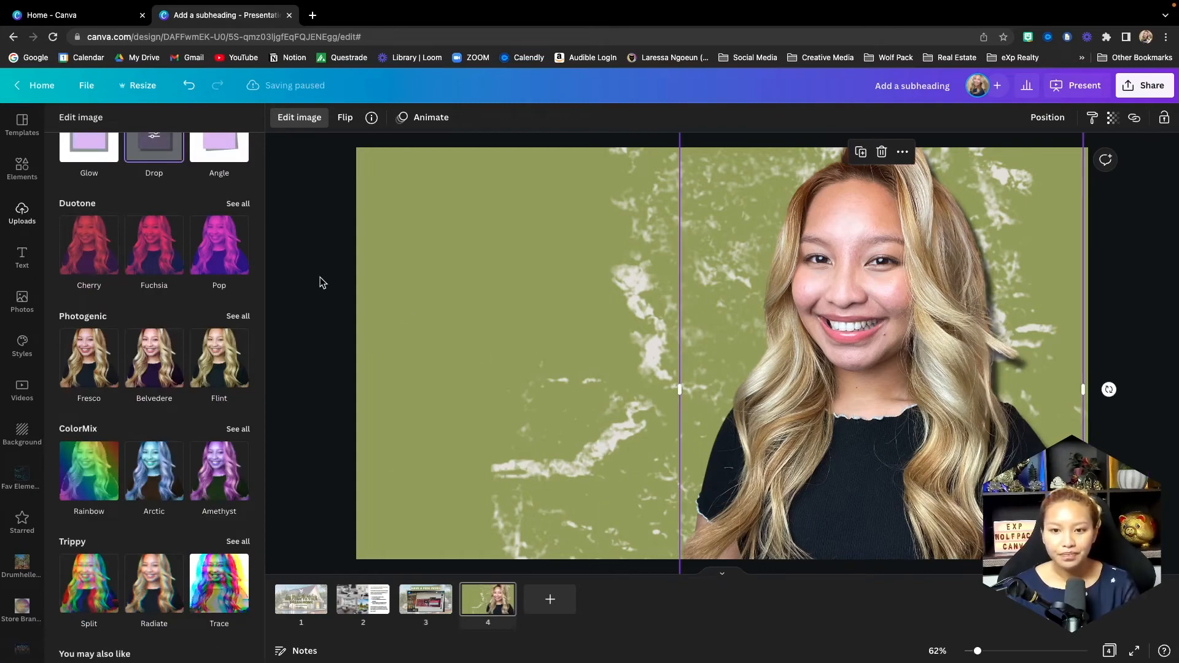
click(322, 278)
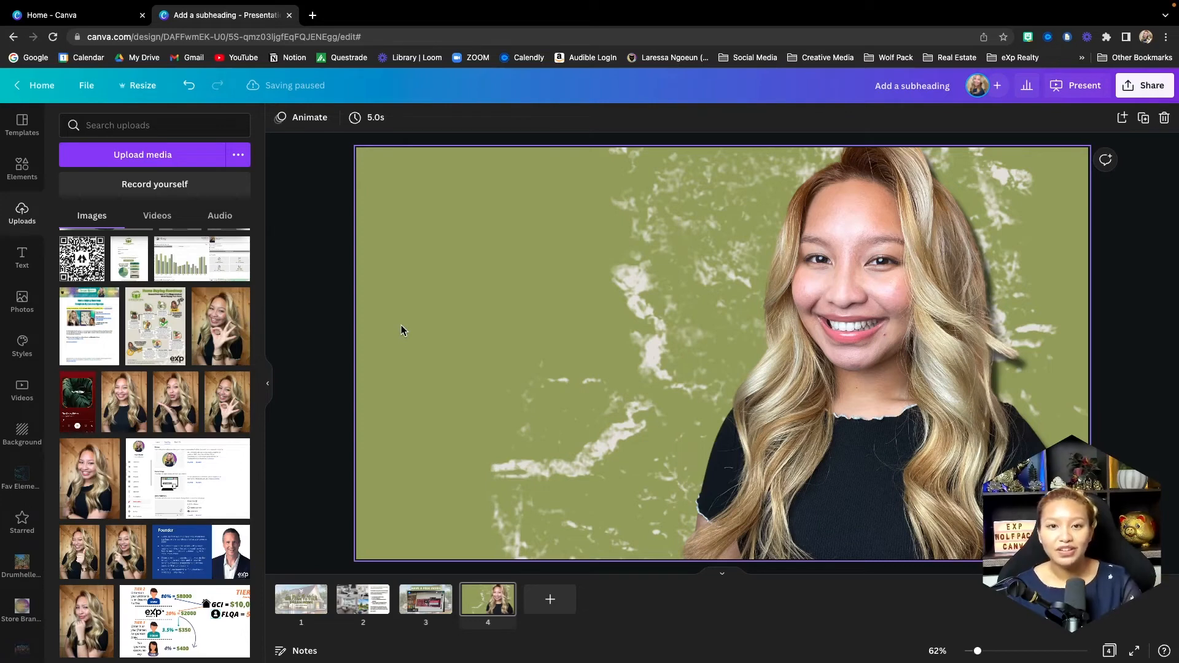
drag(401, 326, 515, 323)
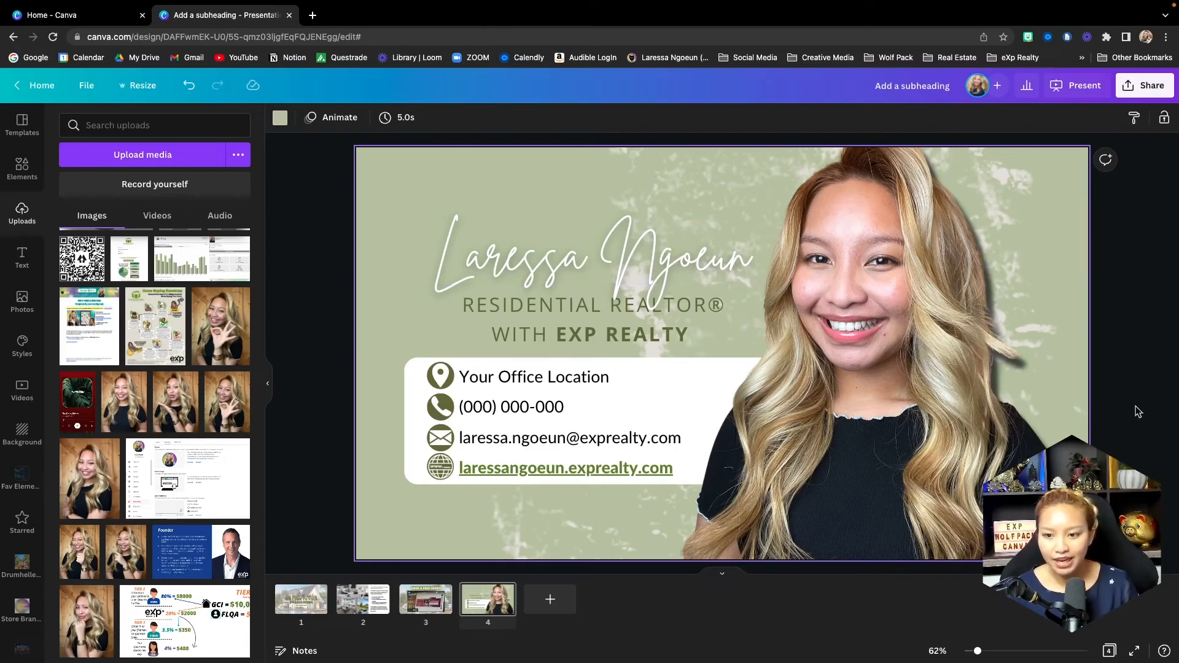
click(1152, 395)
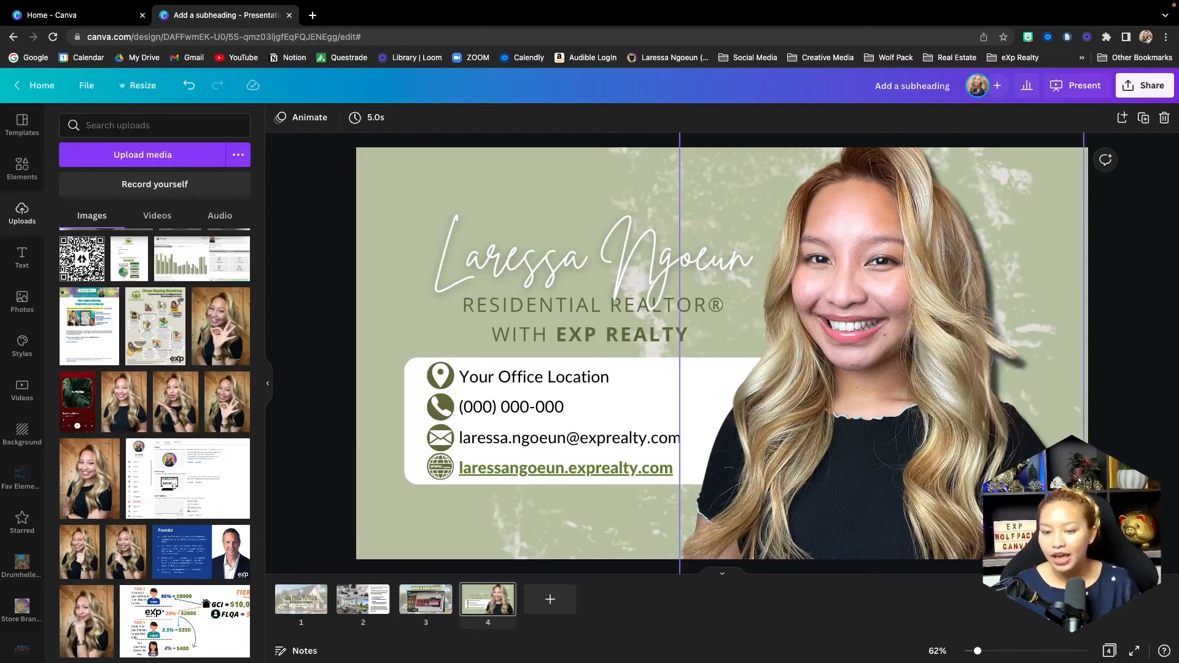
- Select the underlined website address in page 4's contact card and open its link settings
click(566, 470)
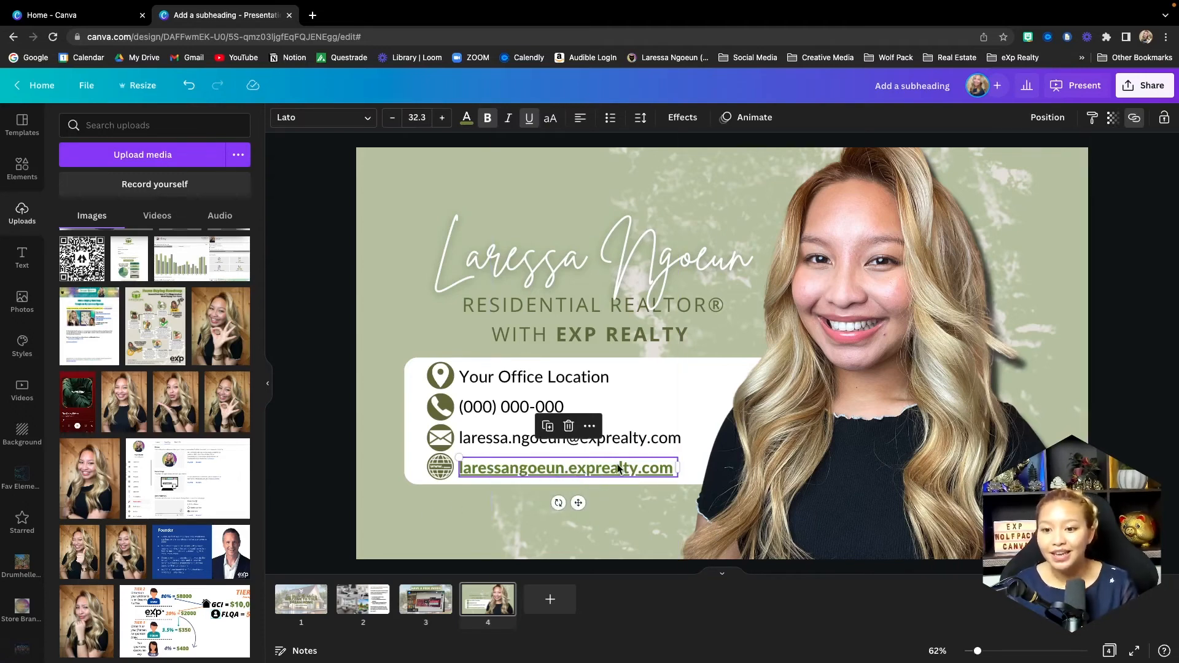
click(488, 470)
click(493, 513)
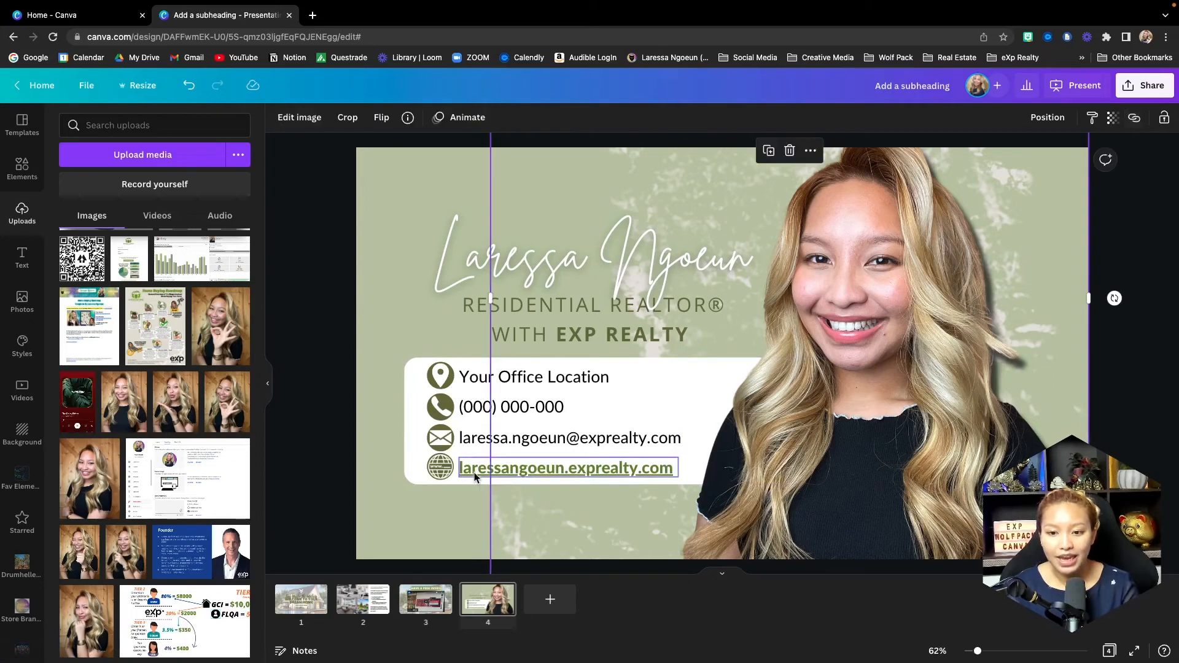
click(475, 473)
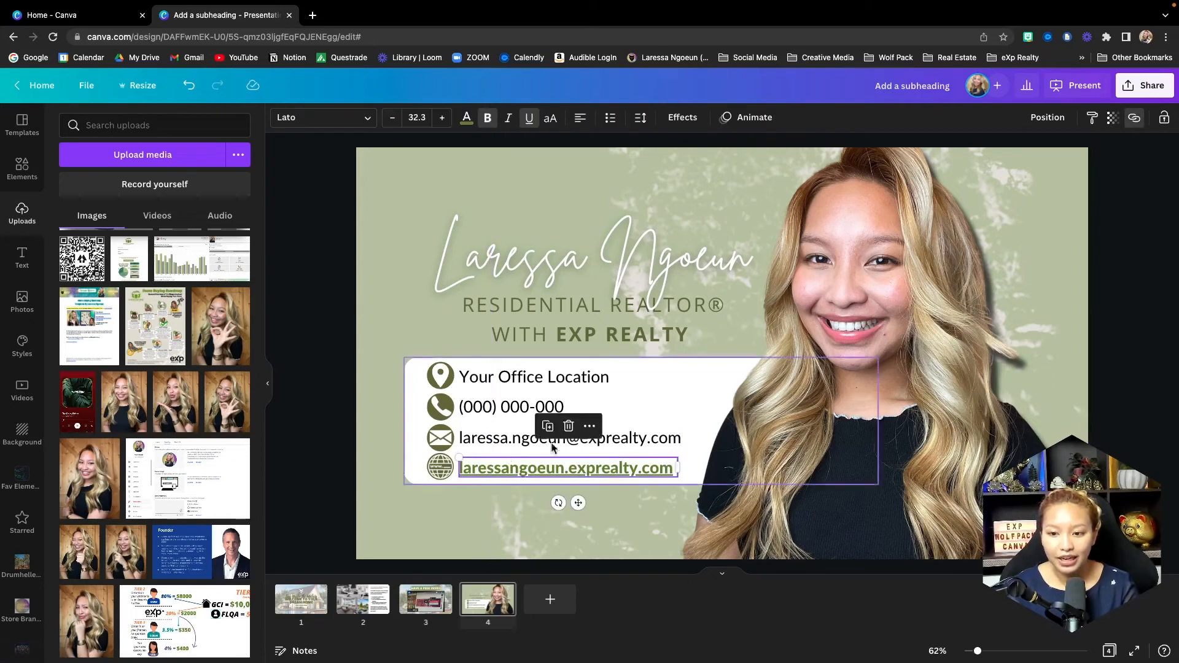
click(1135, 120)
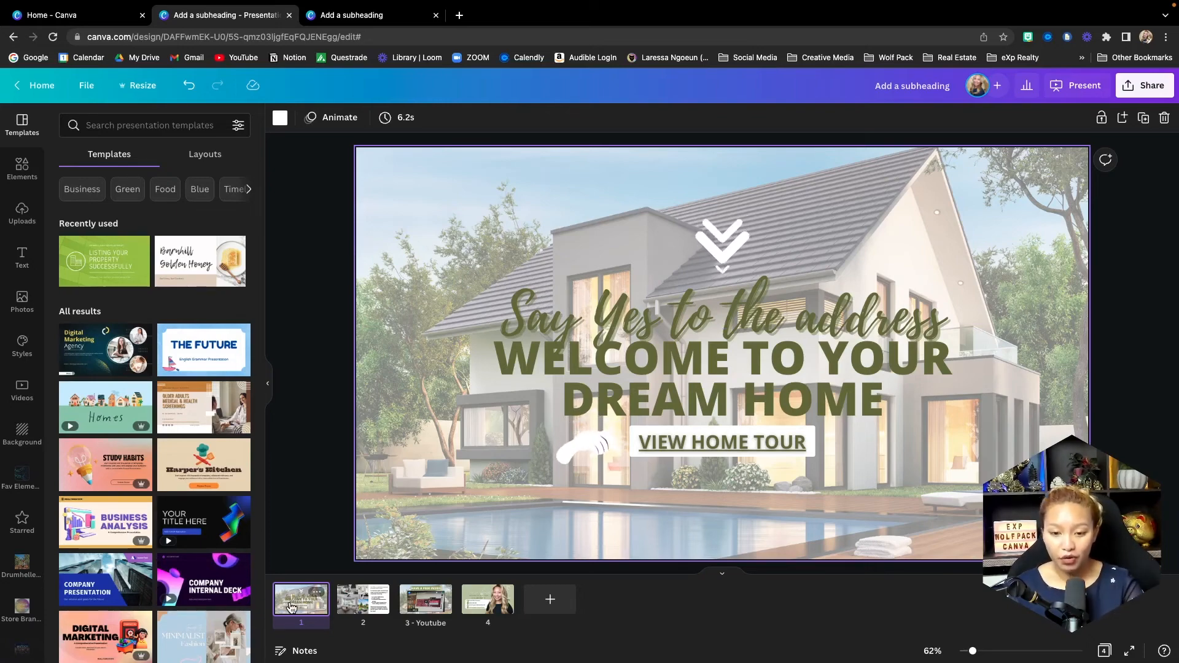
- Review the presentation's pages from the title slide through the contact page, and return to the title slide
key(Right)
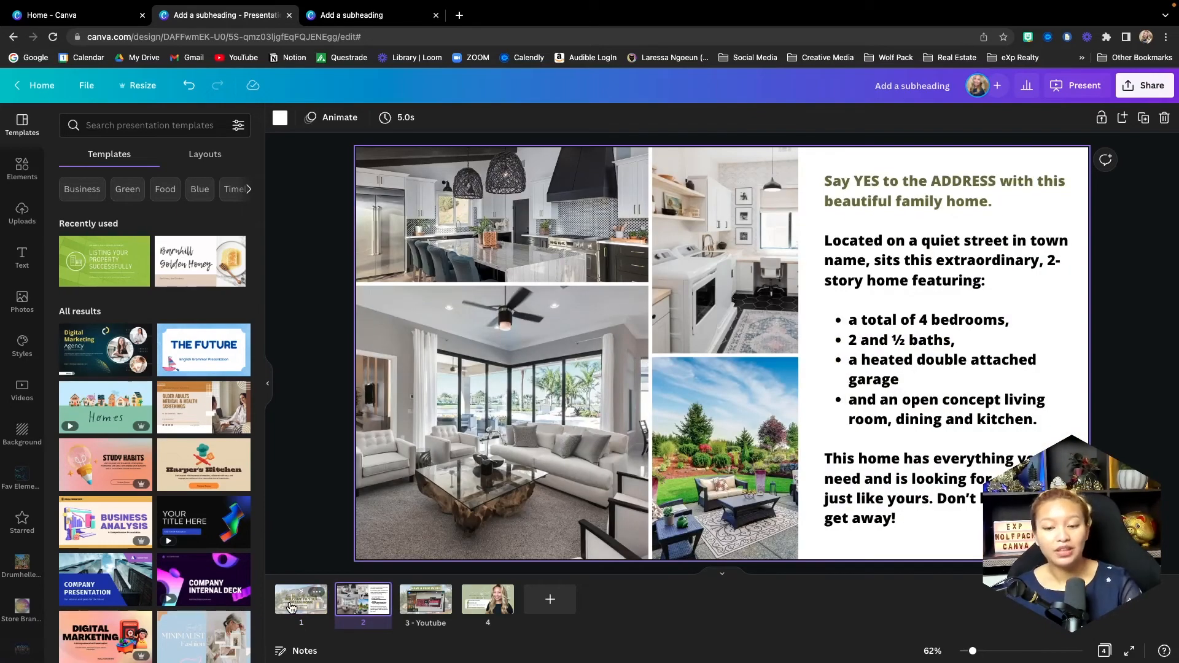
key(Right)
key(Right)
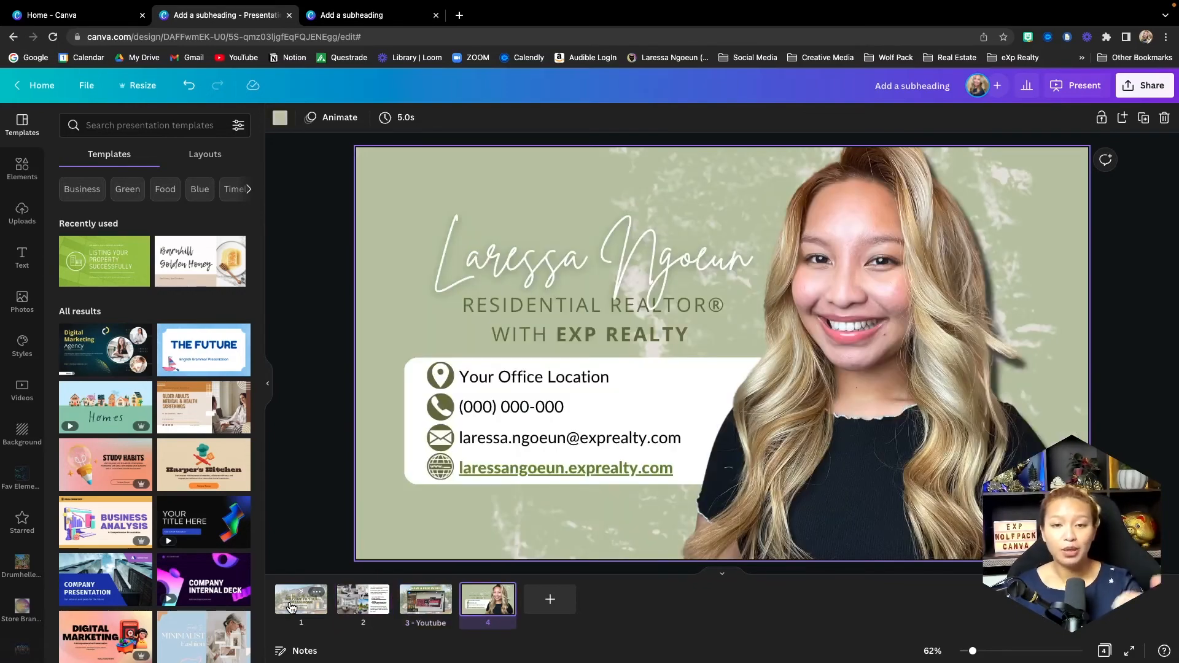
key(Left)
key(Left)
key(Left)
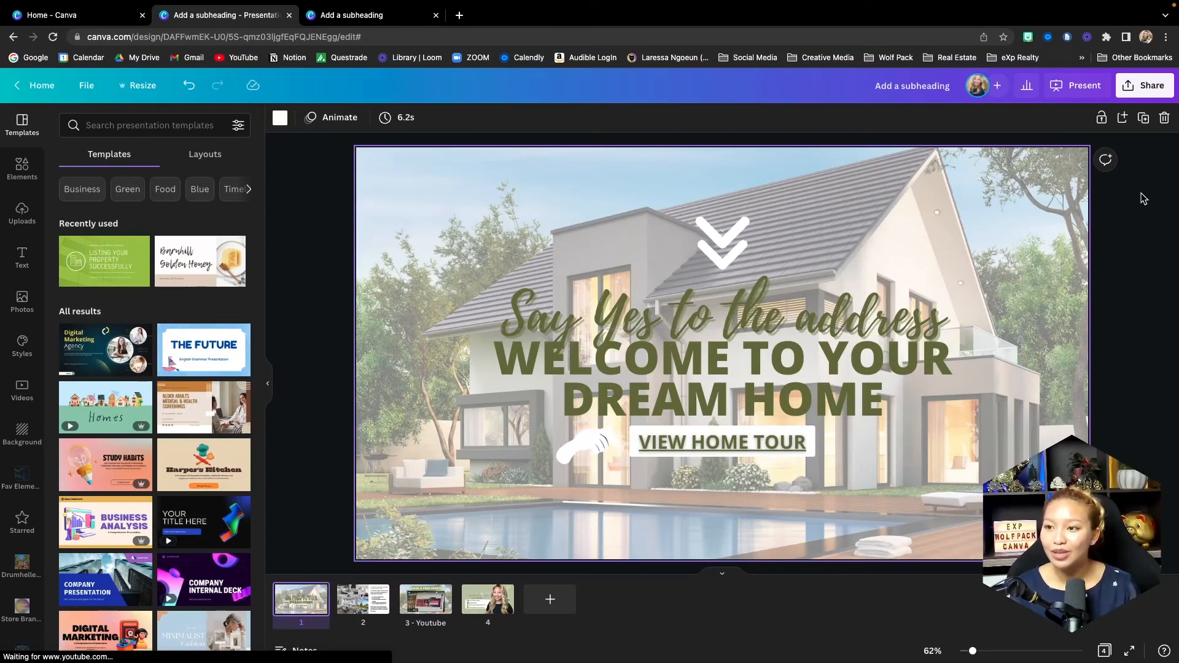
- Share the design as a website with the Scrolling web style and open the website
click(1143, 87)
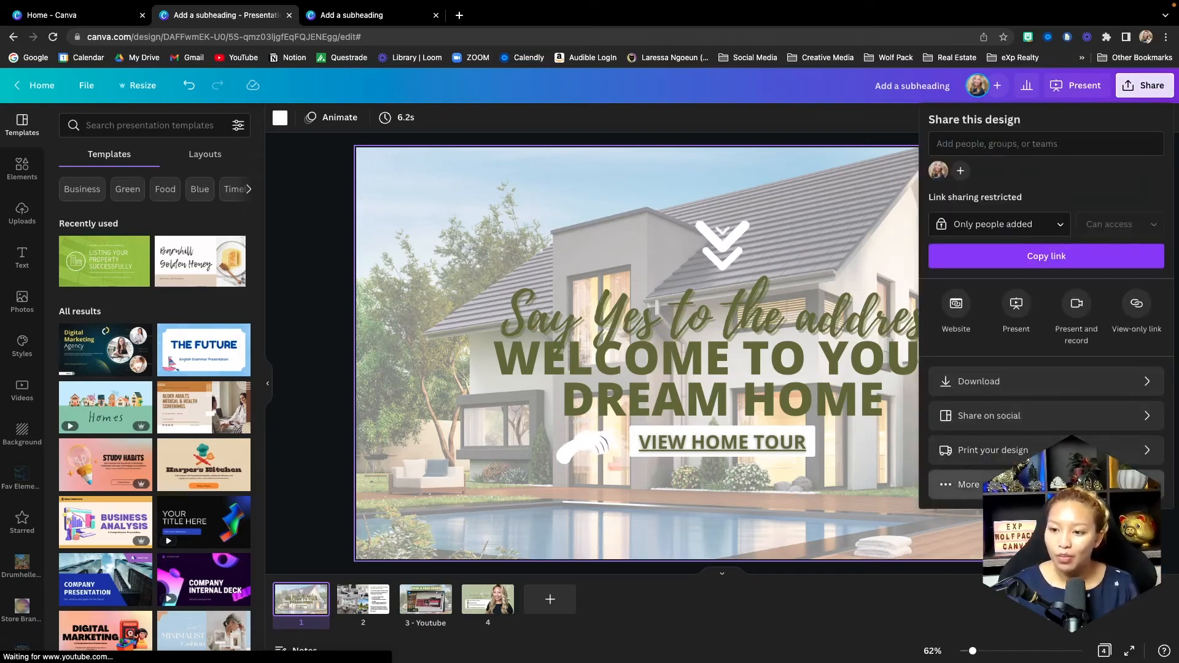
click(965, 485)
click(956, 202)
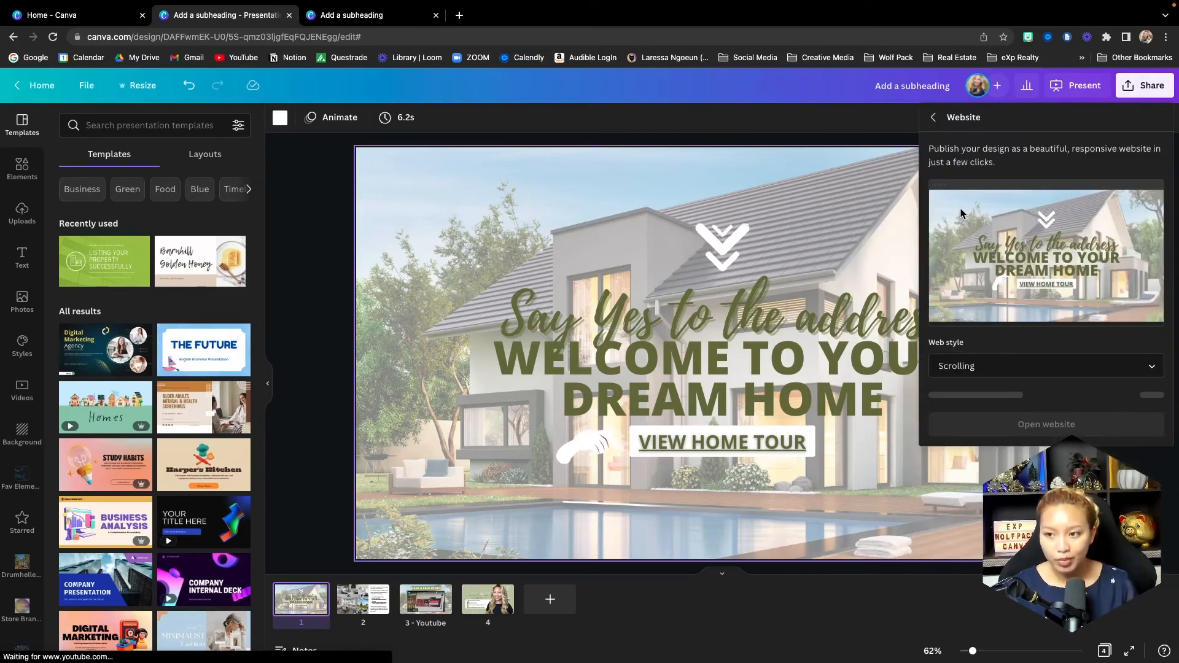
click(1024, 364)
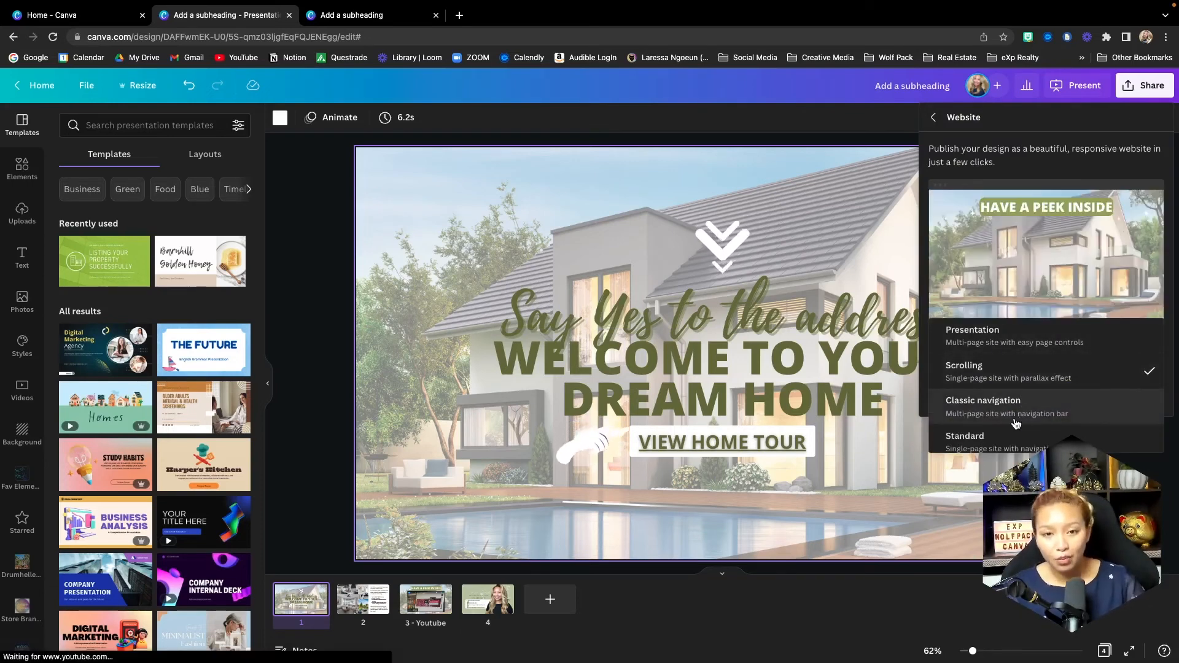
click(1007, 379)
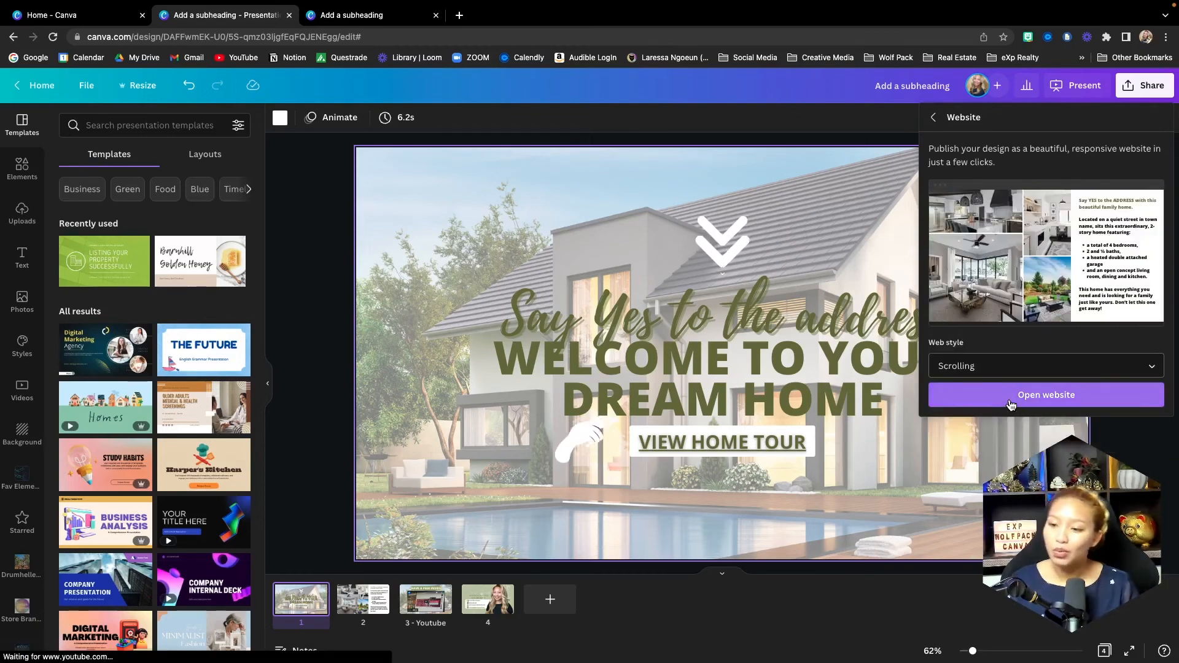
click(1071, 398)
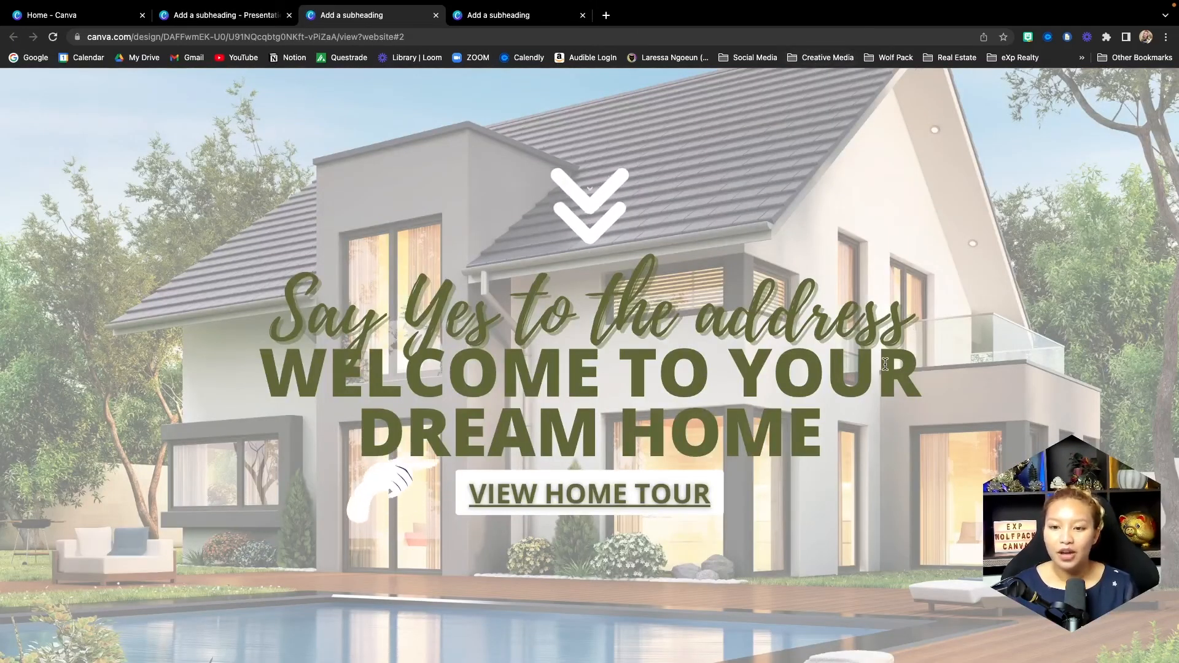
- Look through the published website from the title section to the agent contact section and return to its beginning
scroll(884, 364, down, 5)
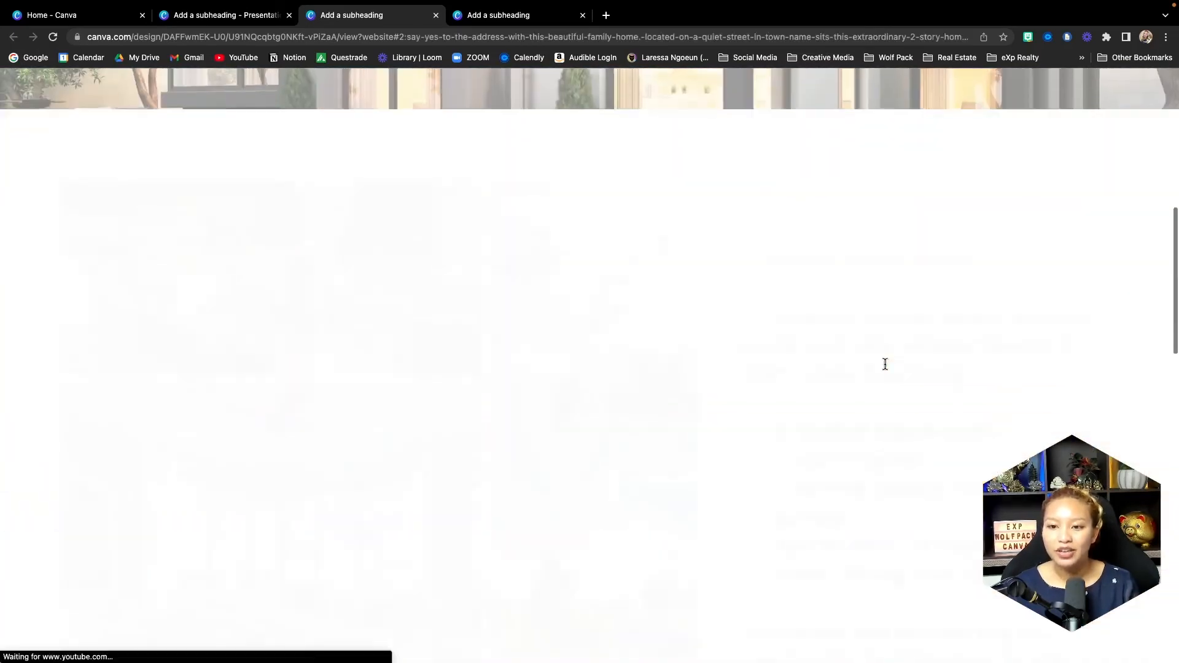
scroll(885, 364, down, 10)
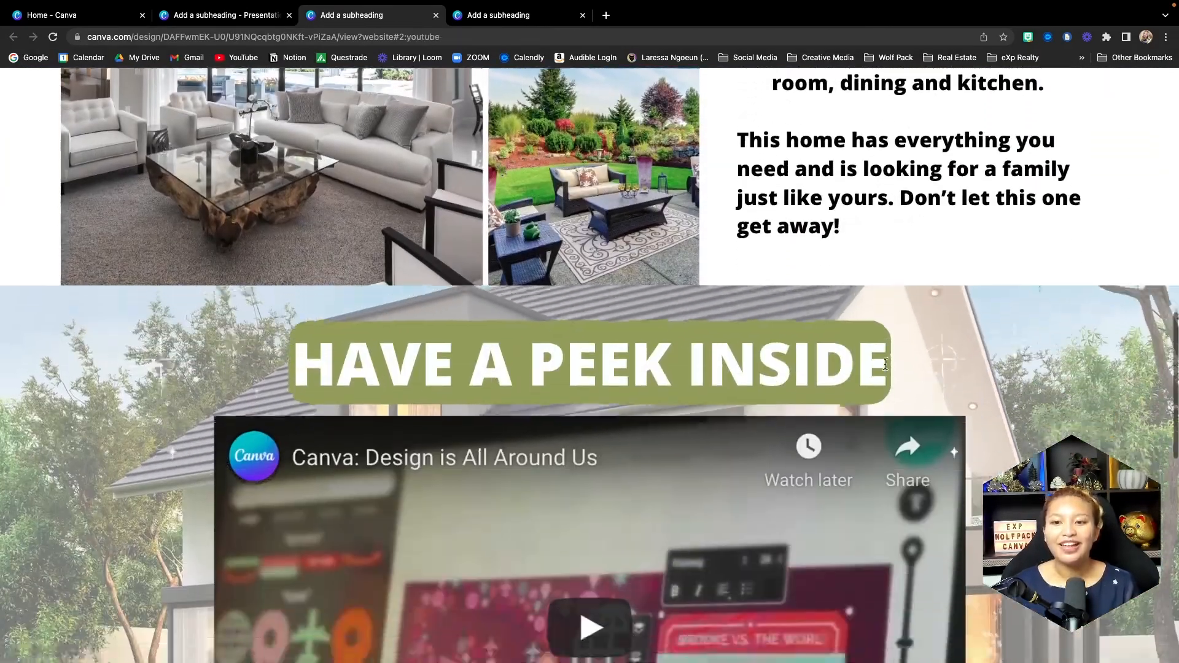
scroll(884, 365, down, 10)
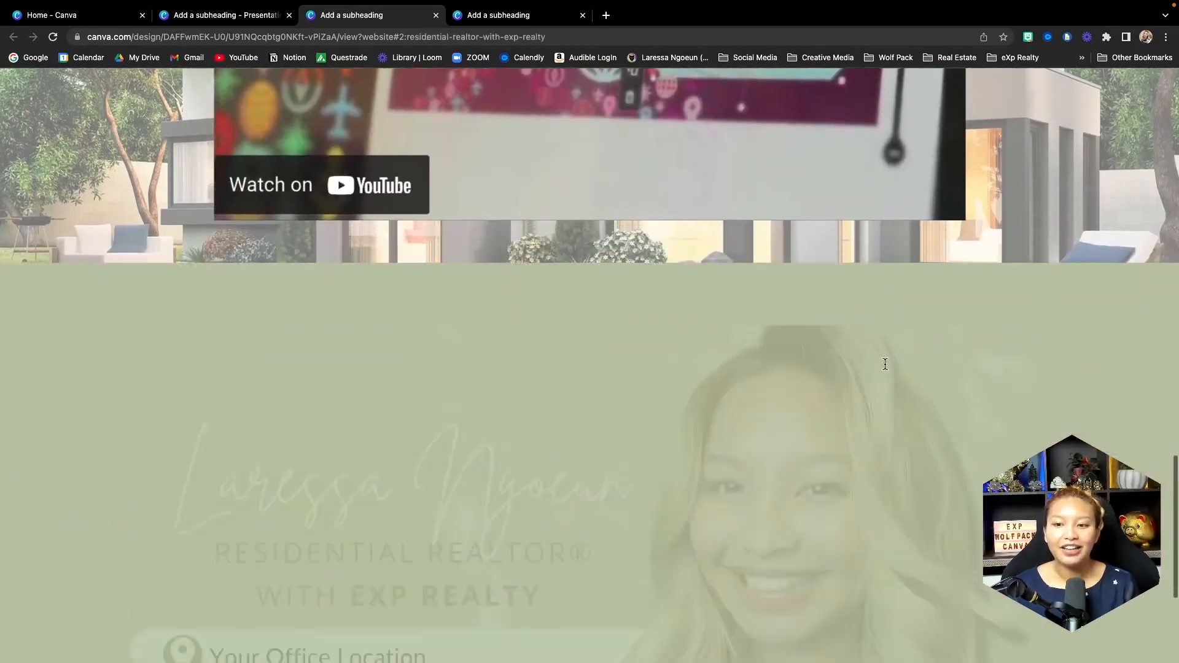
scroll(885, 366, up, 20)
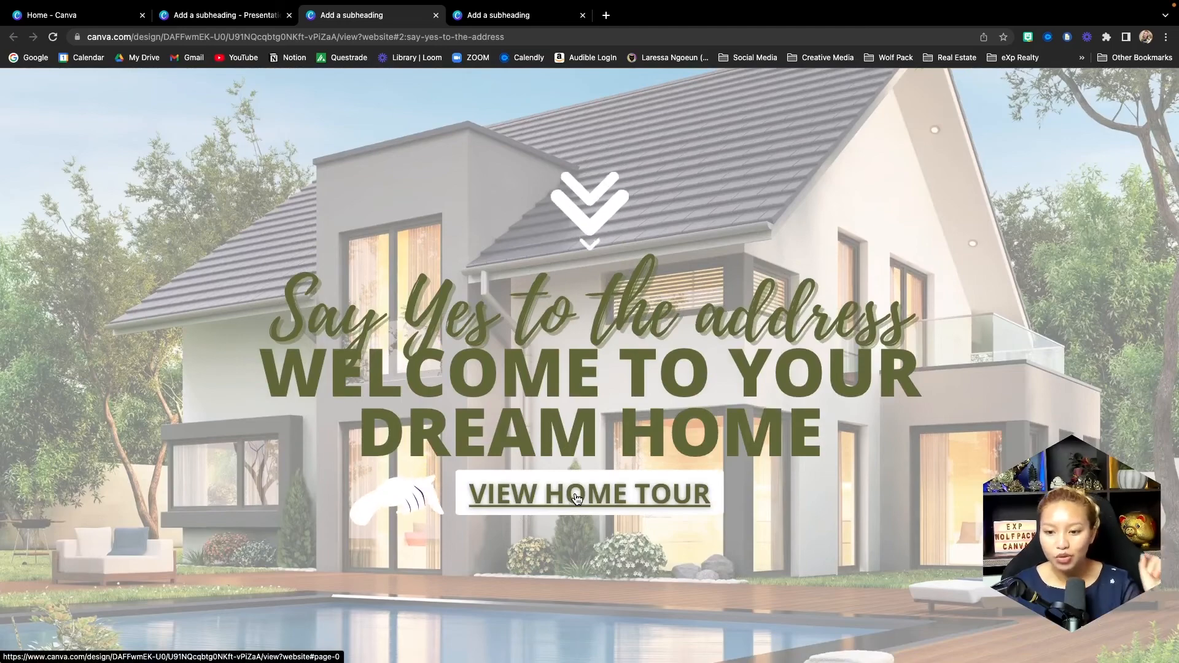
- Test the VIEW HOME TOUR link to the video section, and play and pause the embedded YouTube video
click(575, 498)
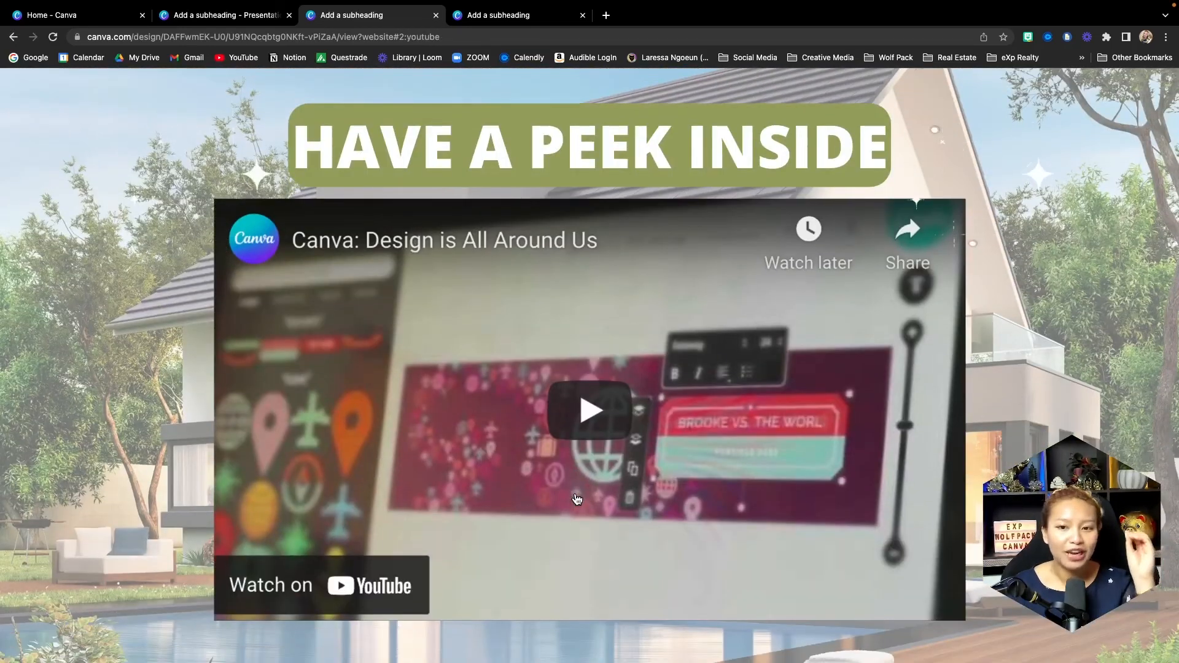
click(544, 394)
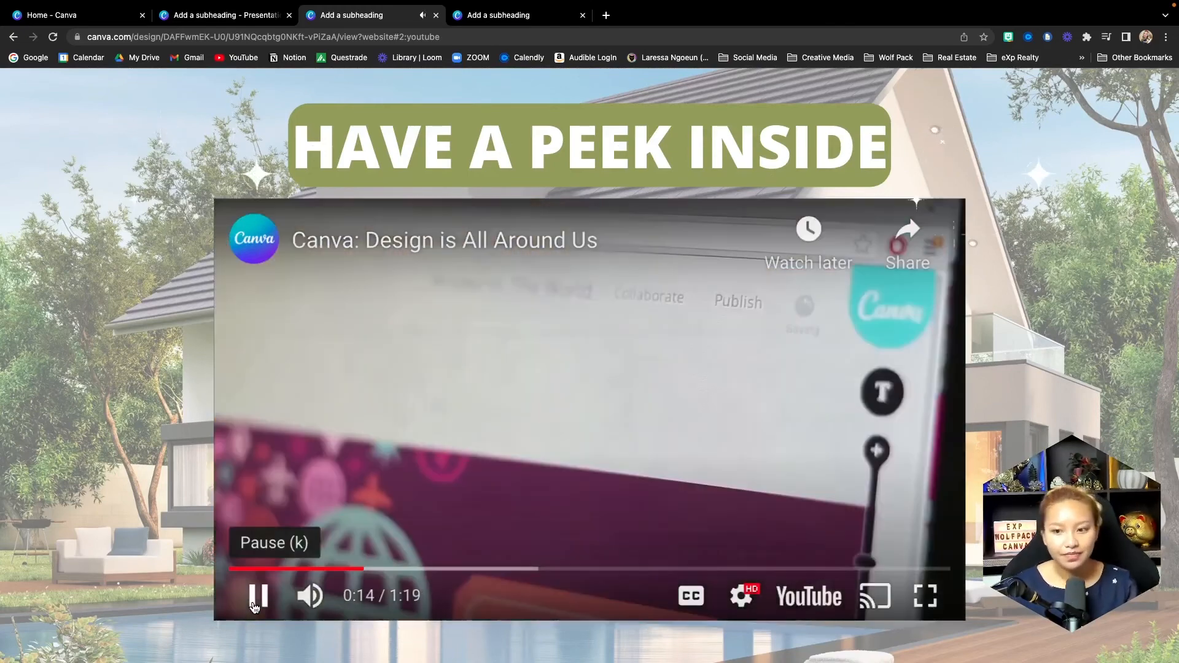
click(258, 595)
- Test the website link in the agent contact section, look through the linked site, and return to the title section of the published presentation
scroll(817, 458, down, 6)
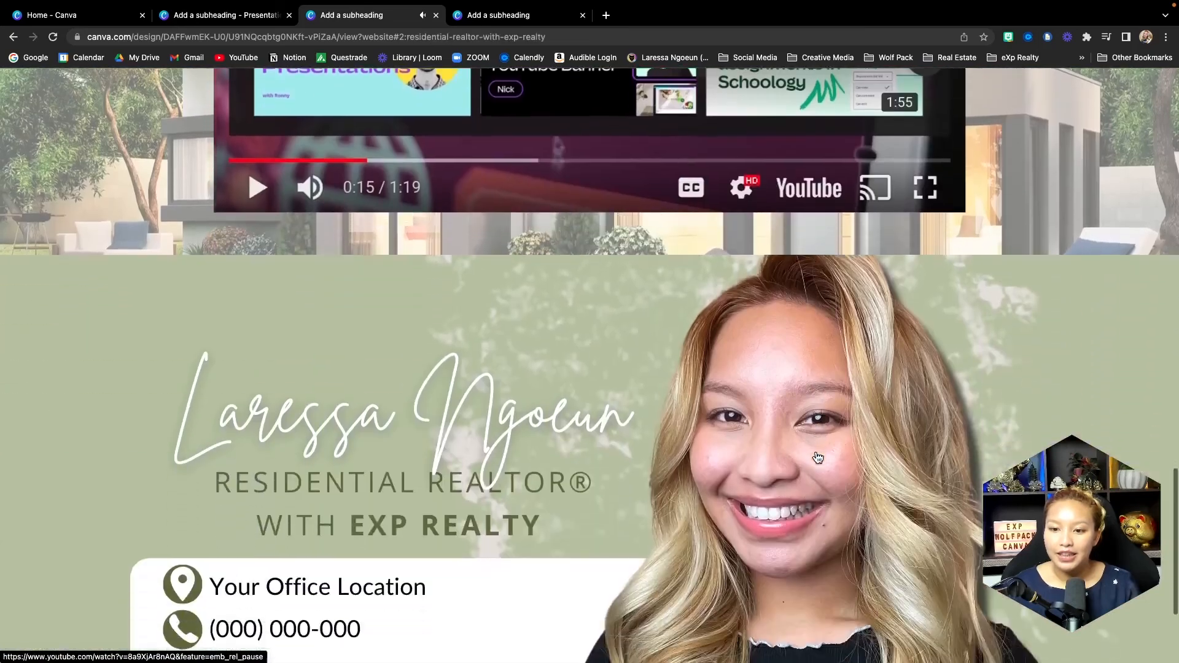
scroll(817, 457, down, 3)
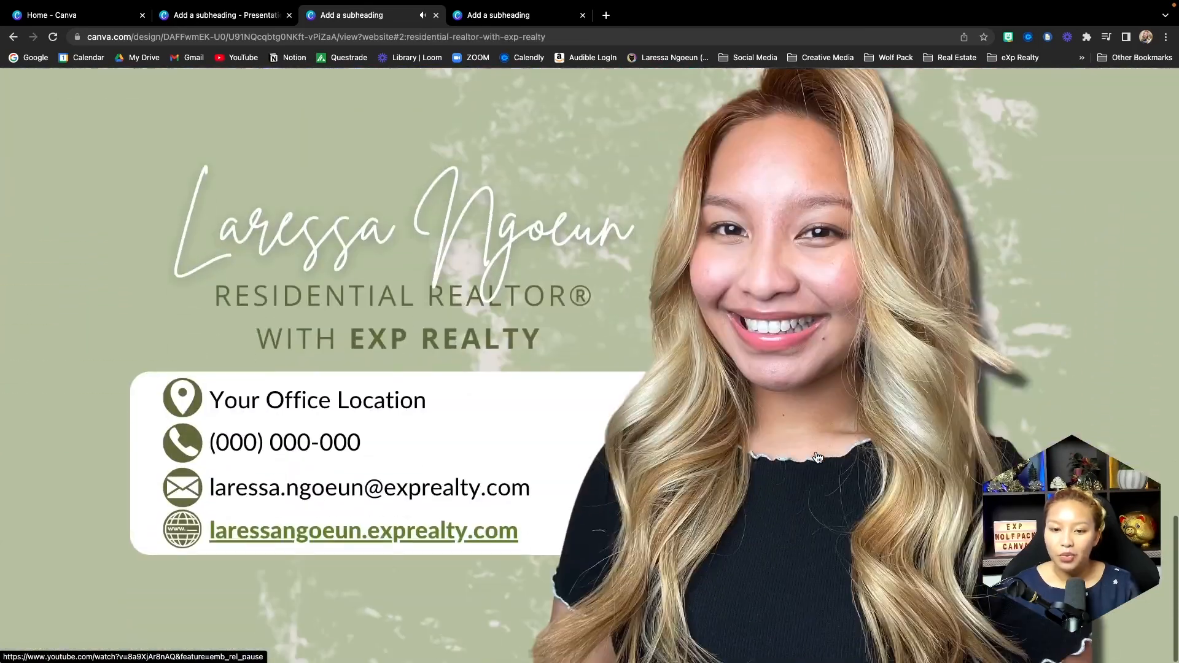
click(397, 540)
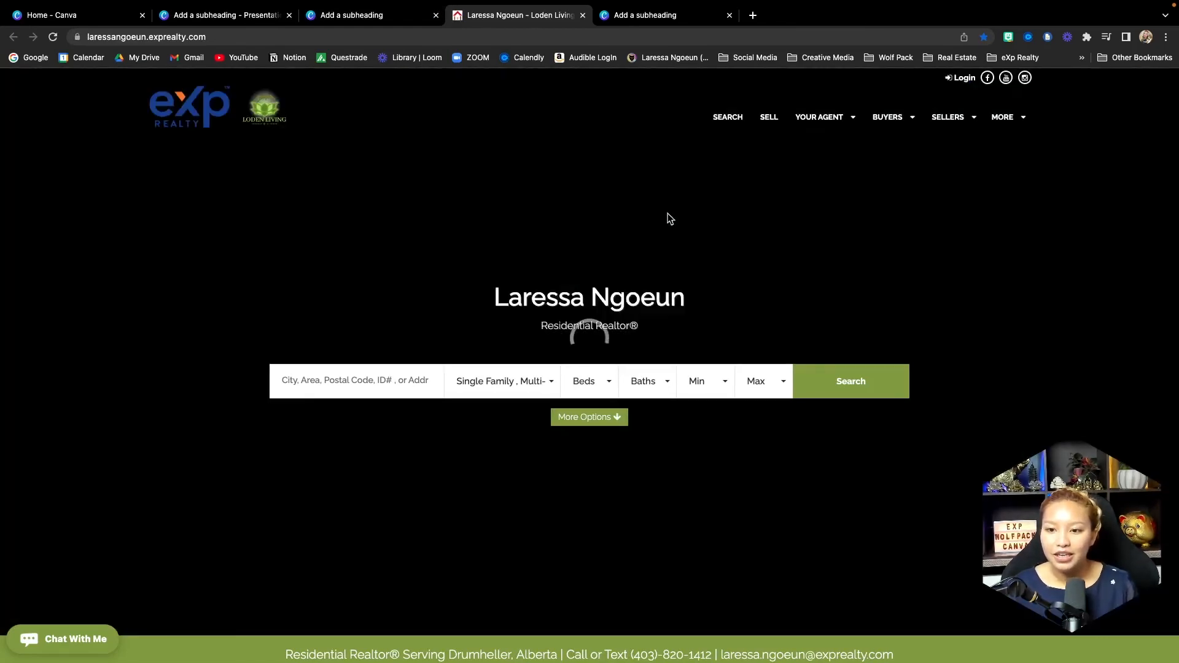
scroll(668, 214, down, 8)
scroll(668, 212, down, 10)
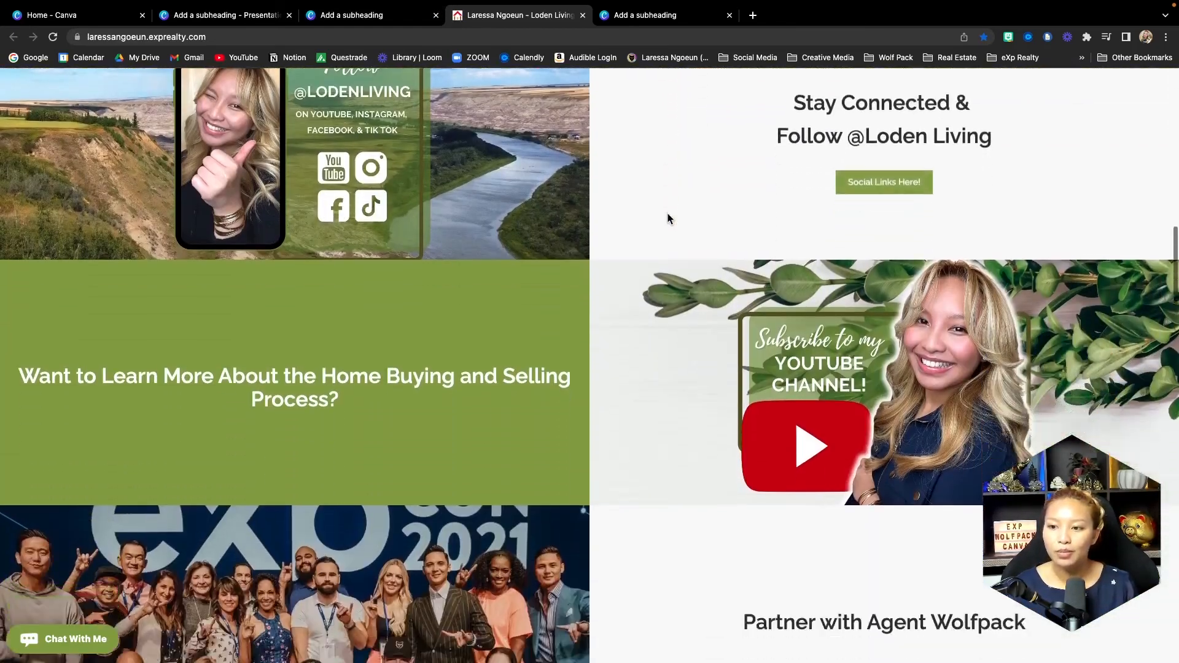
scroll(667, 213, up, 20)
click(356, 15)
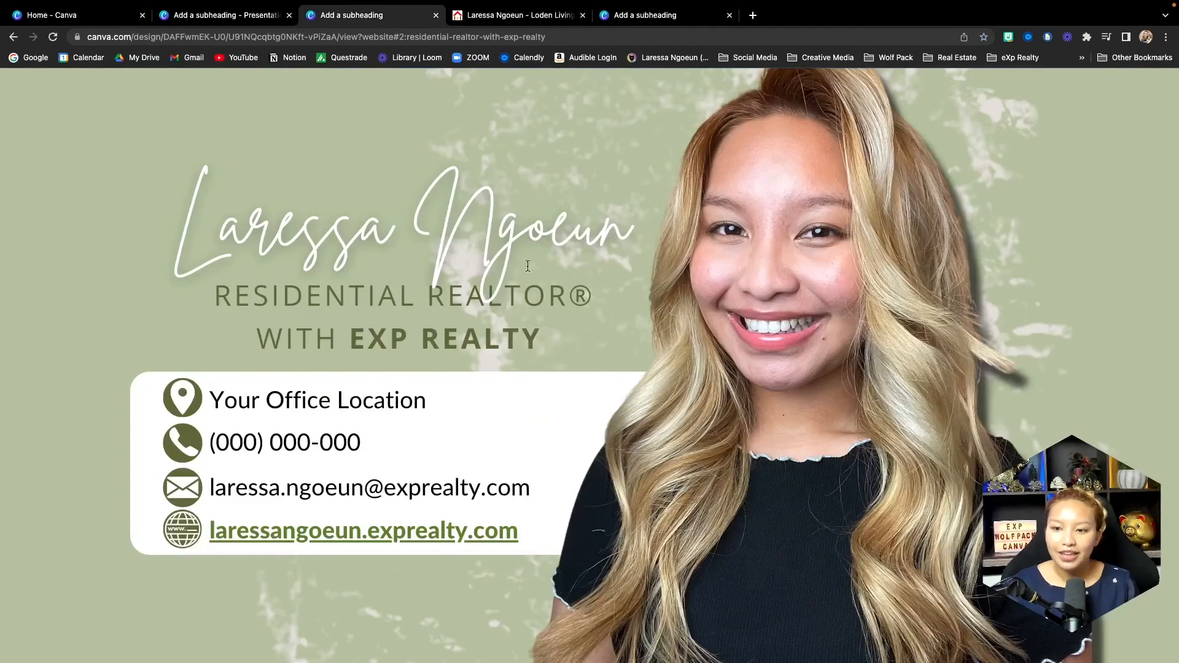
scroll(528, 265, up, 15)
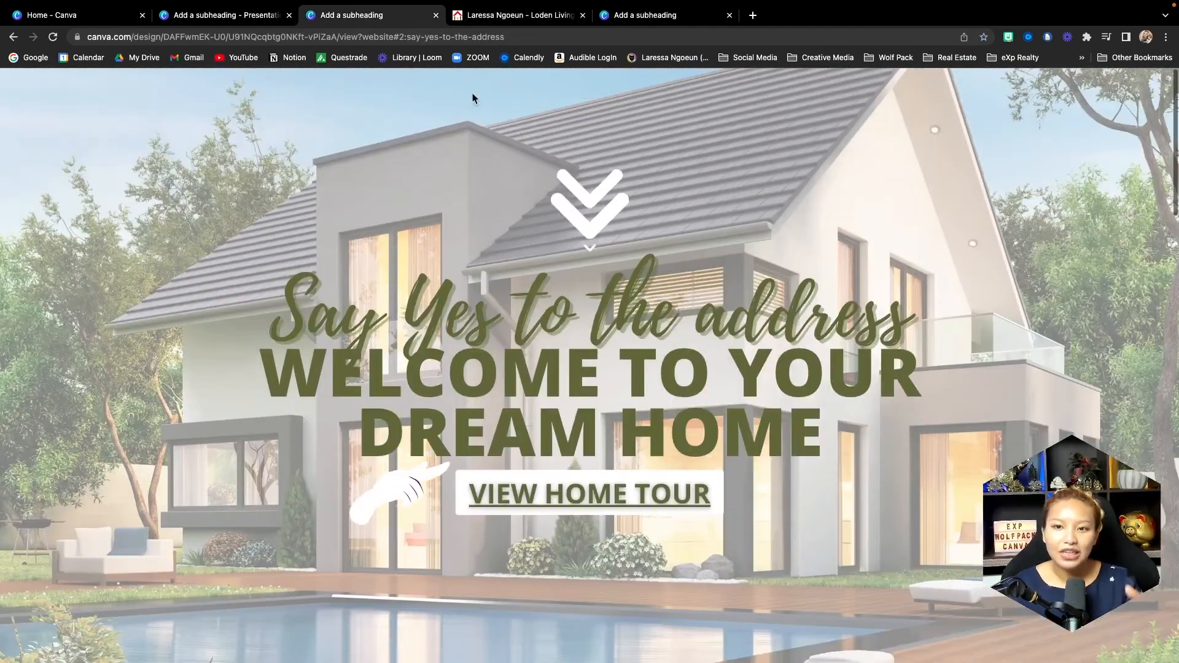